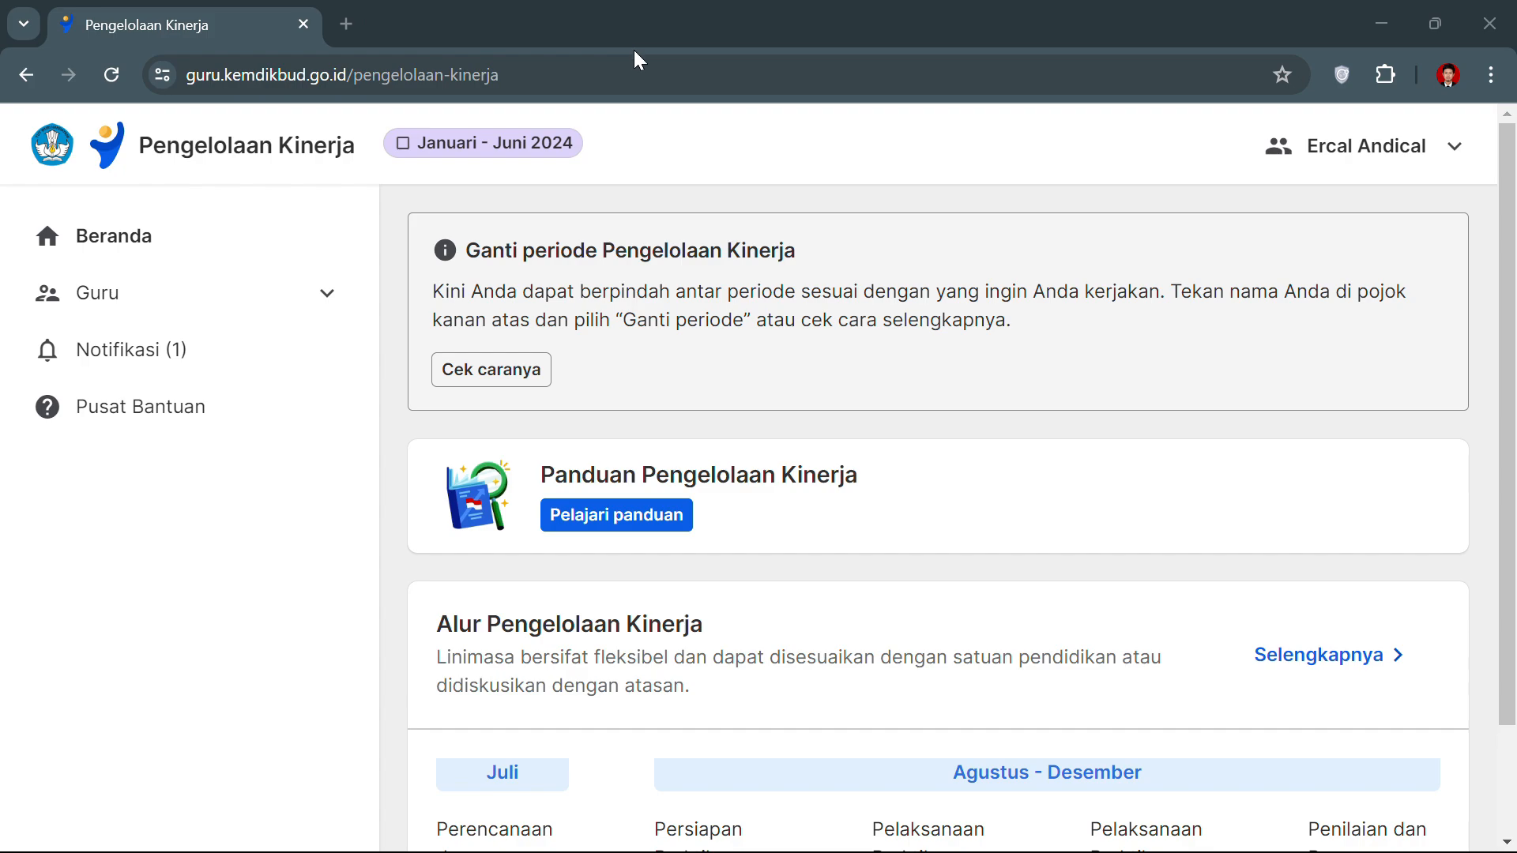
- Switch the Pengelolaan Kinerja period to Juli - Desember 2024
scroll(764, 315, down, 2)
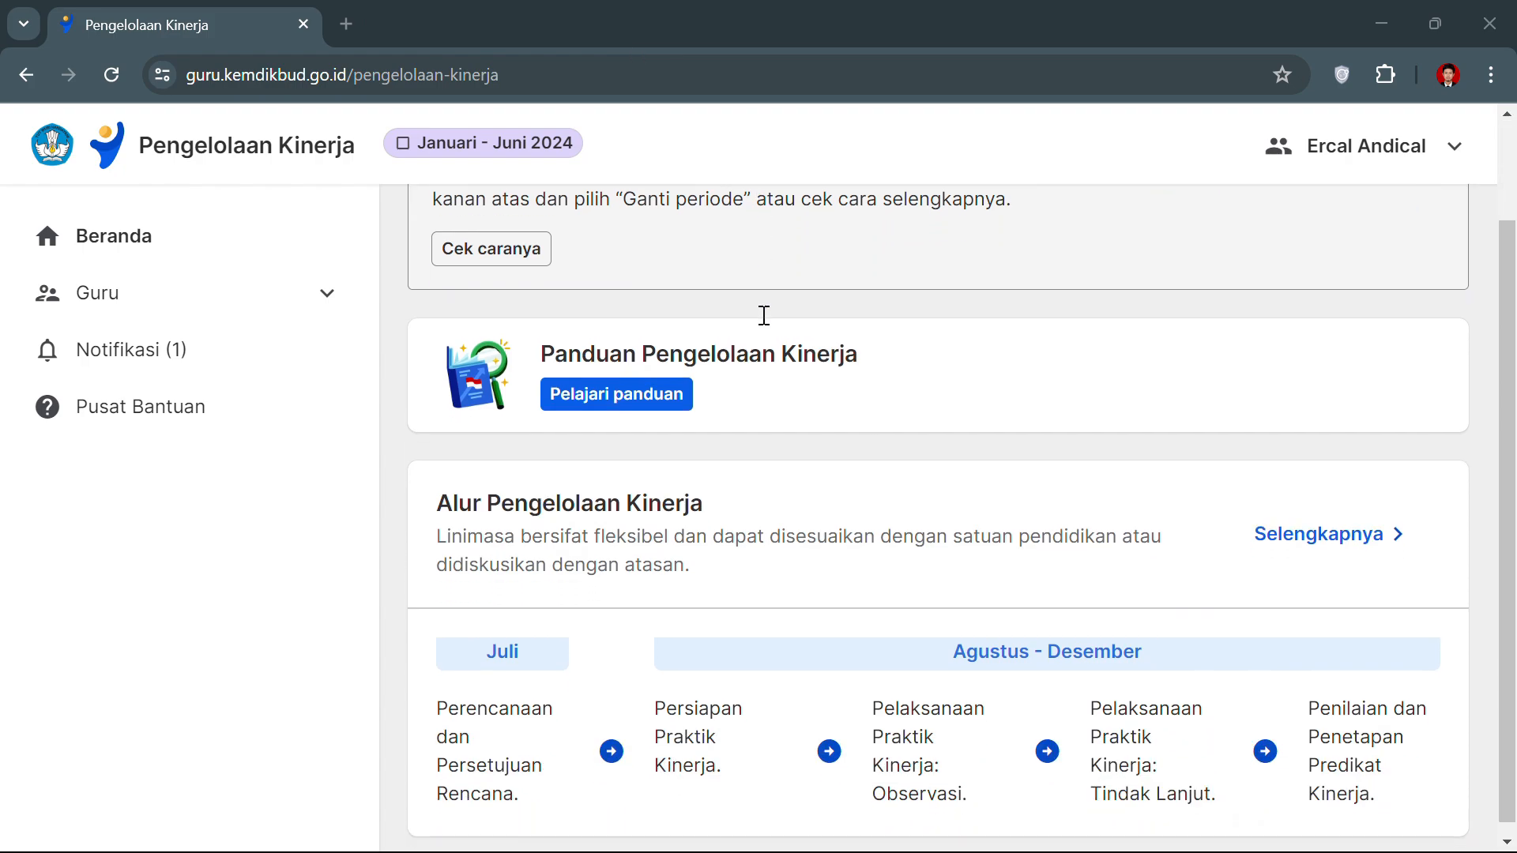
scroll(764, 316, down, 1)
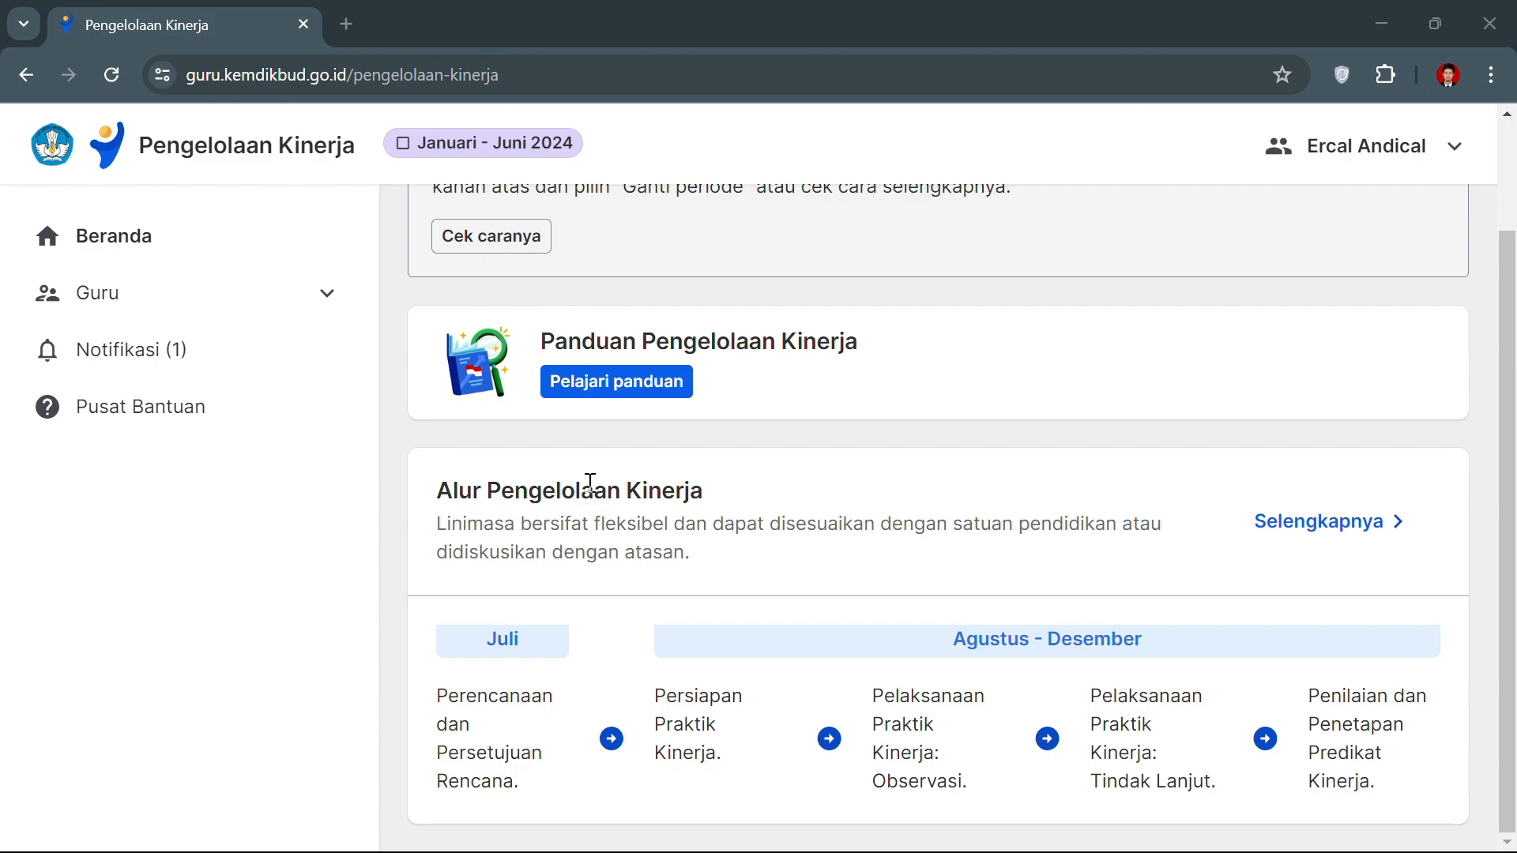
scroll(590, 482, up, 2)
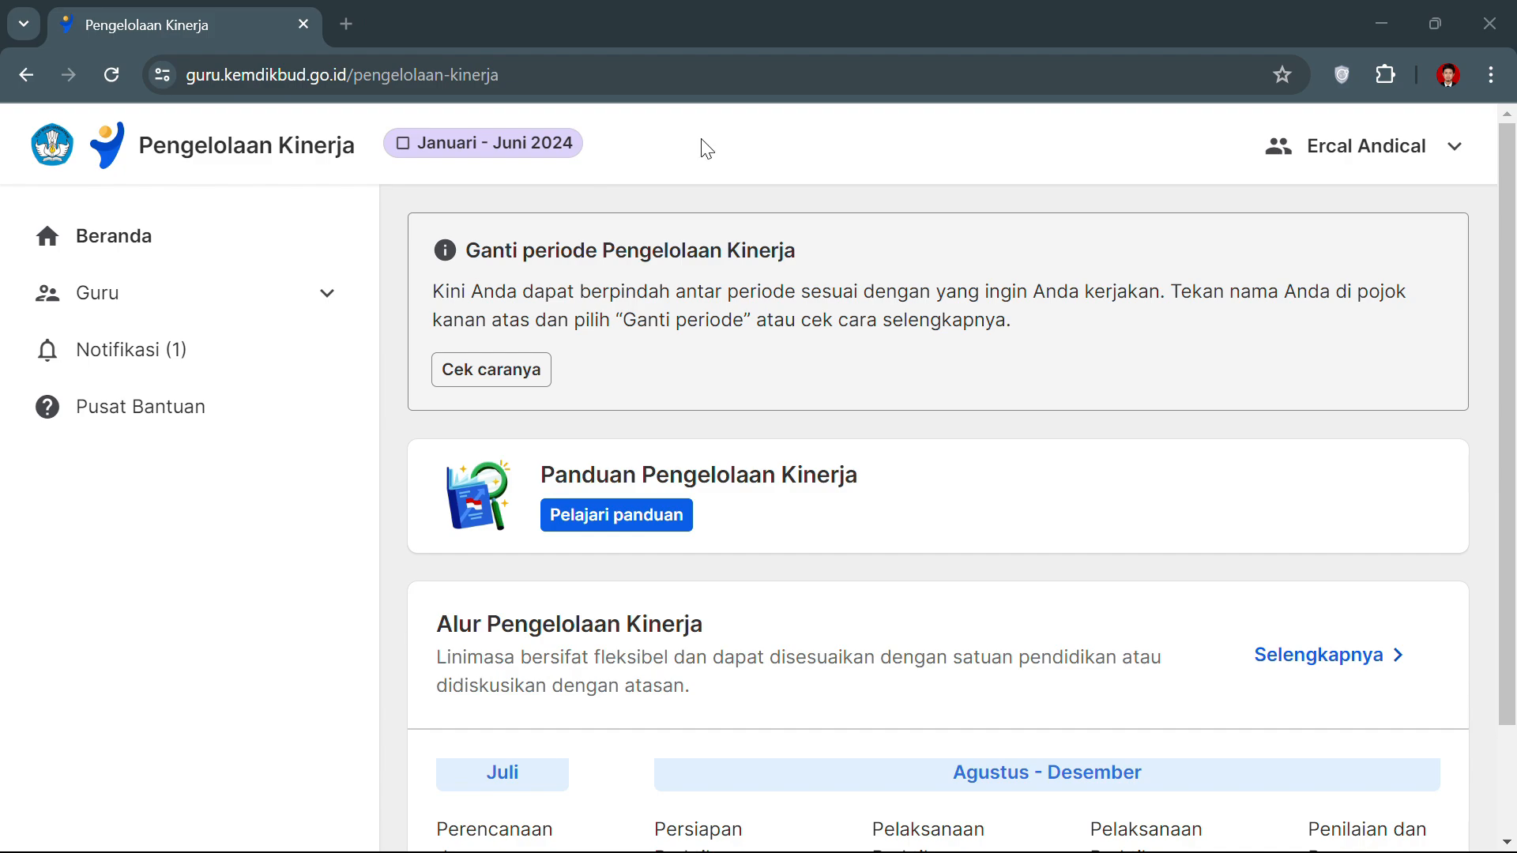
click(1458, 152)
click(1216, 334)
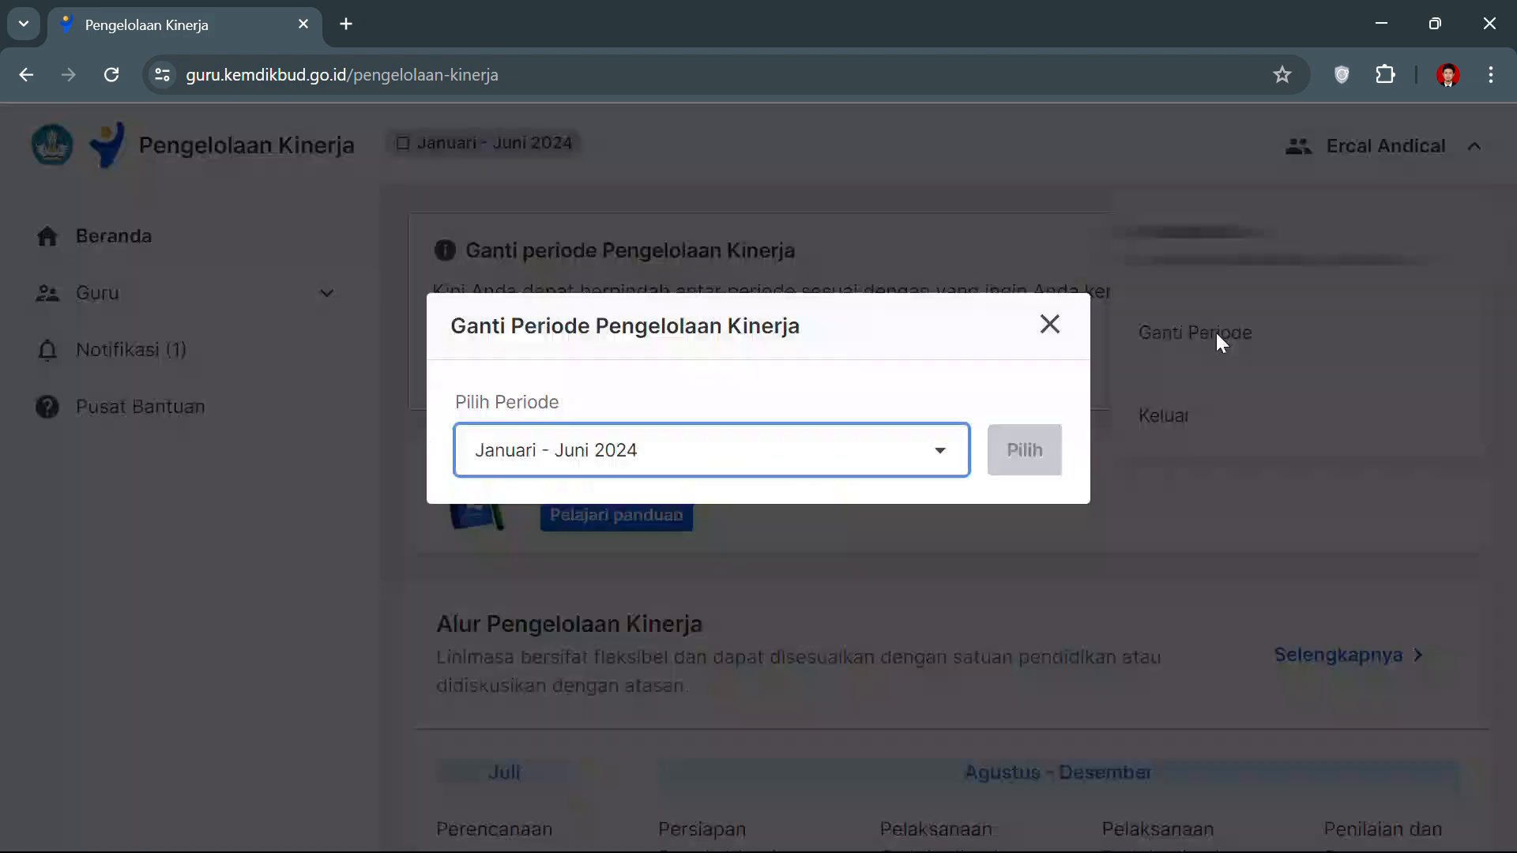
click(932, 467)
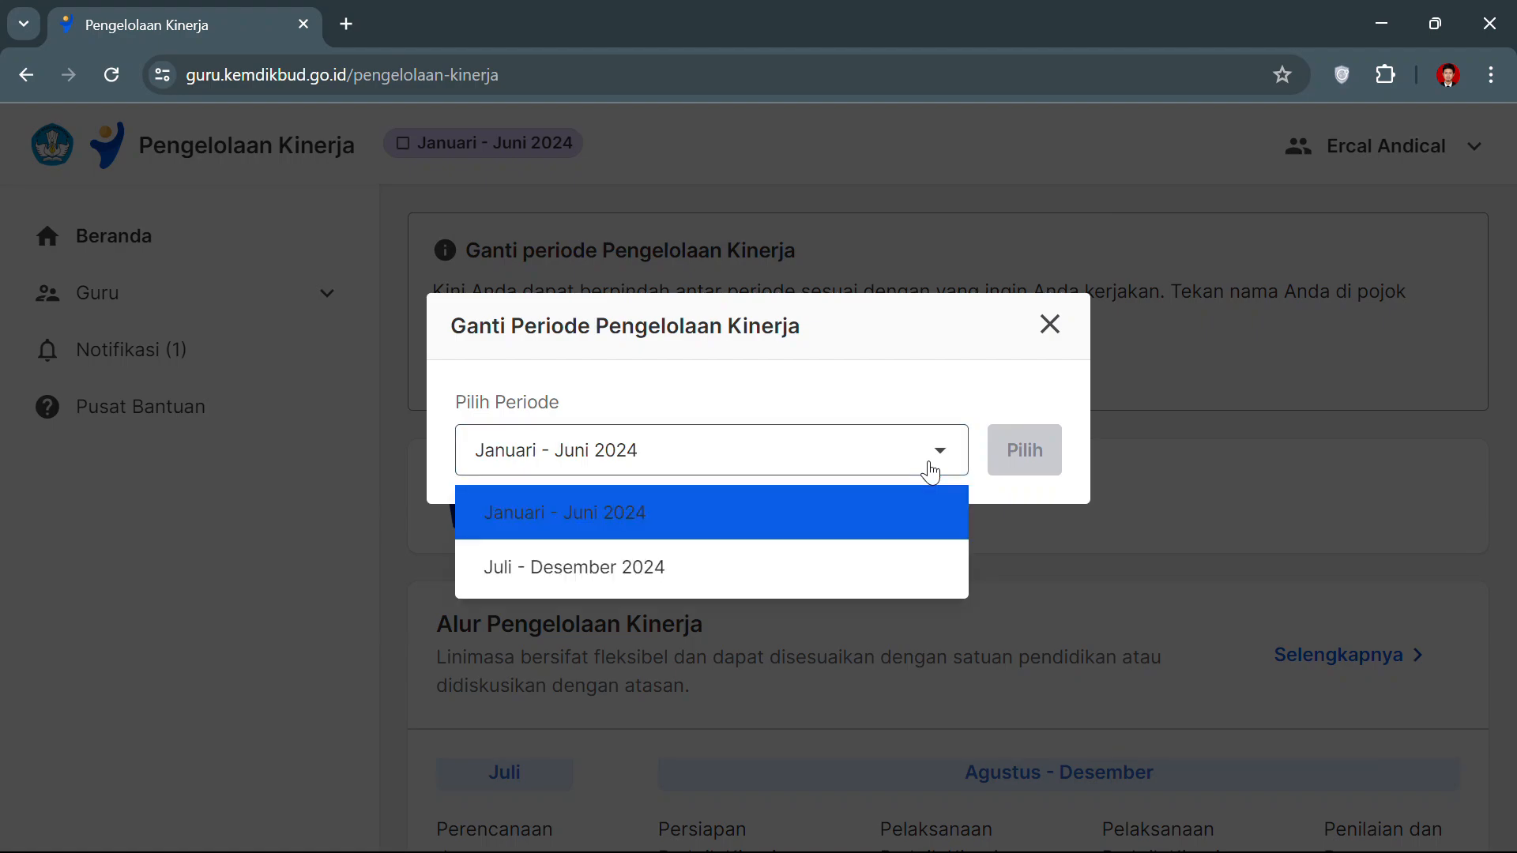
click(759, 582)
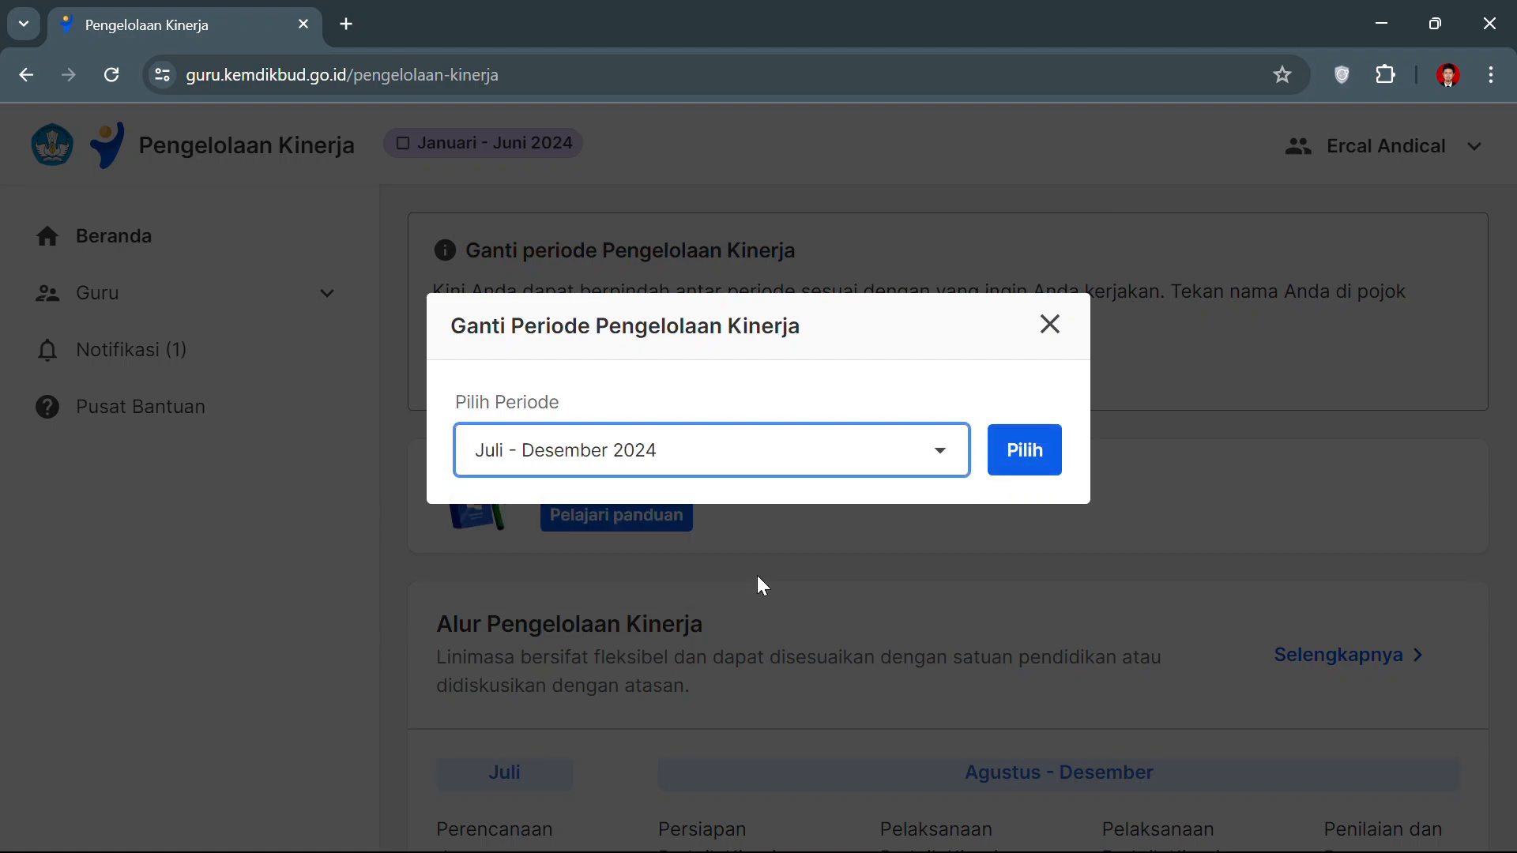
click(1025, 452)
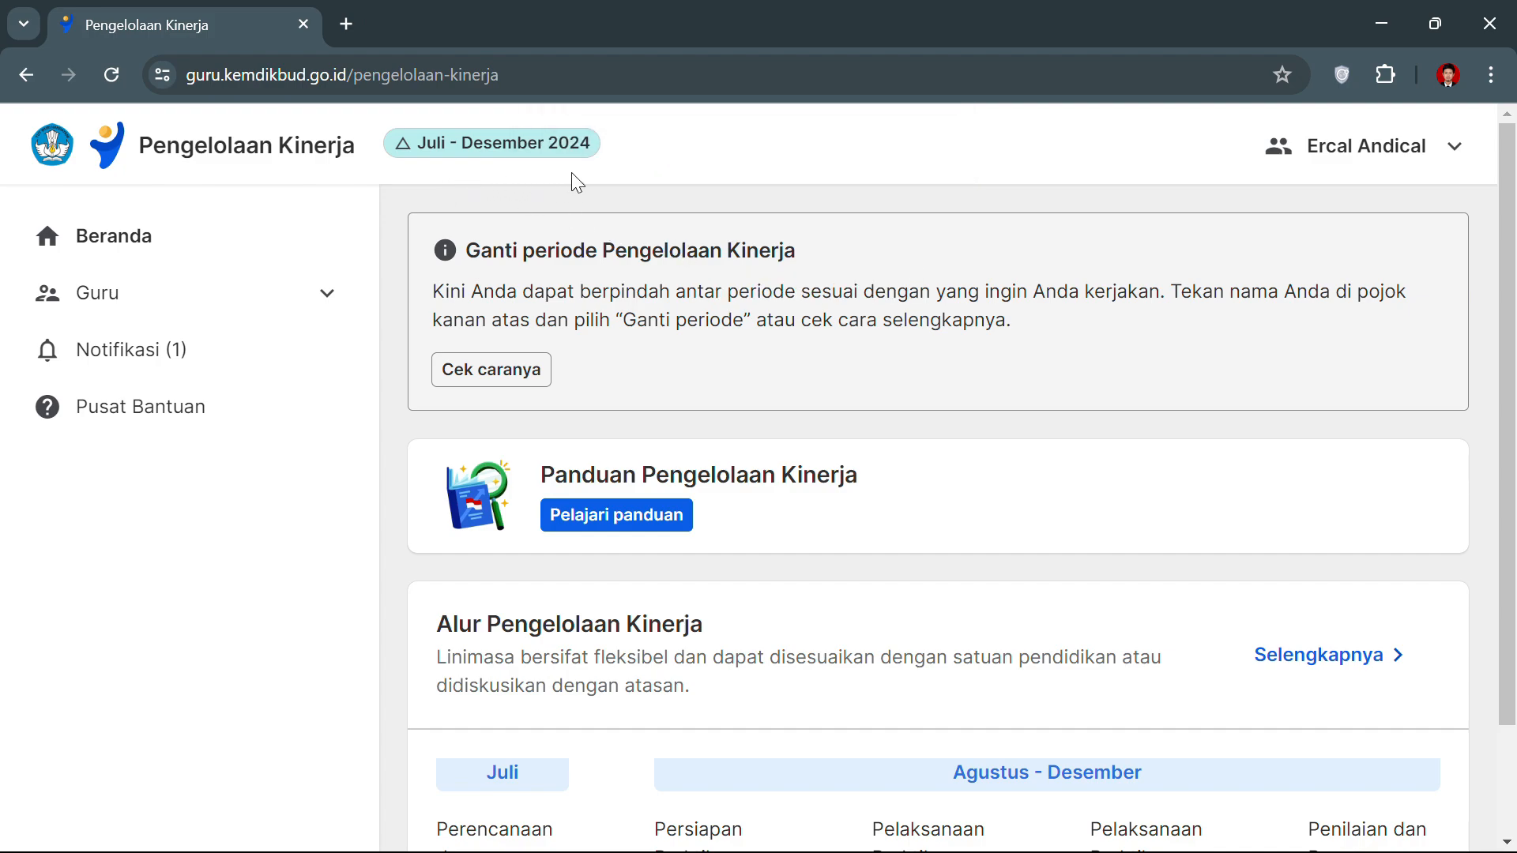
- Open the teacher's Sebagai Pegawai page and start the Perencanaan Kinerja
click(85, 302)
click(162, 368)
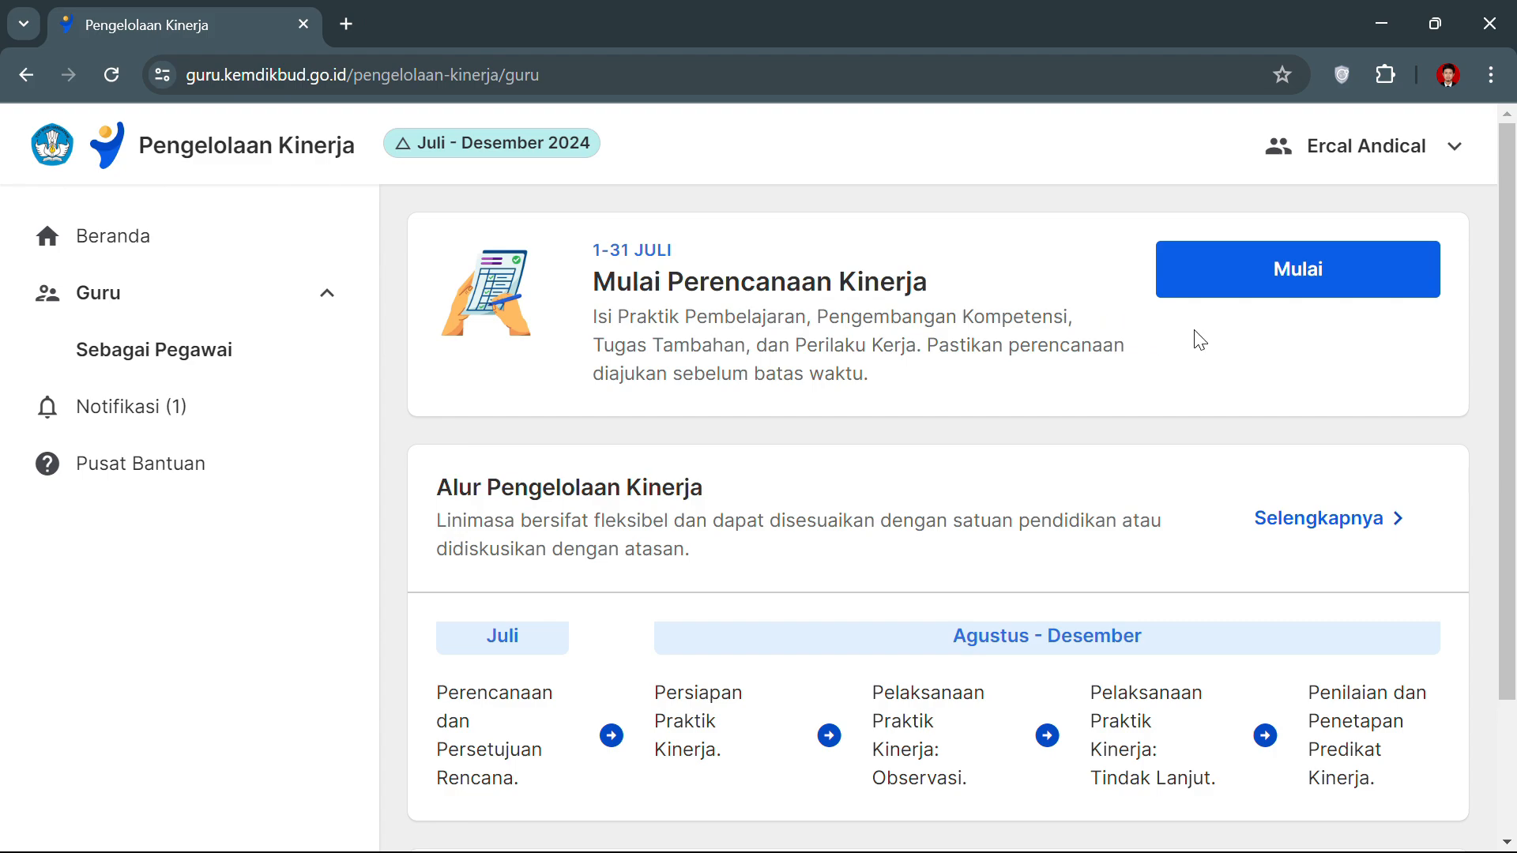
click(1308, 289)
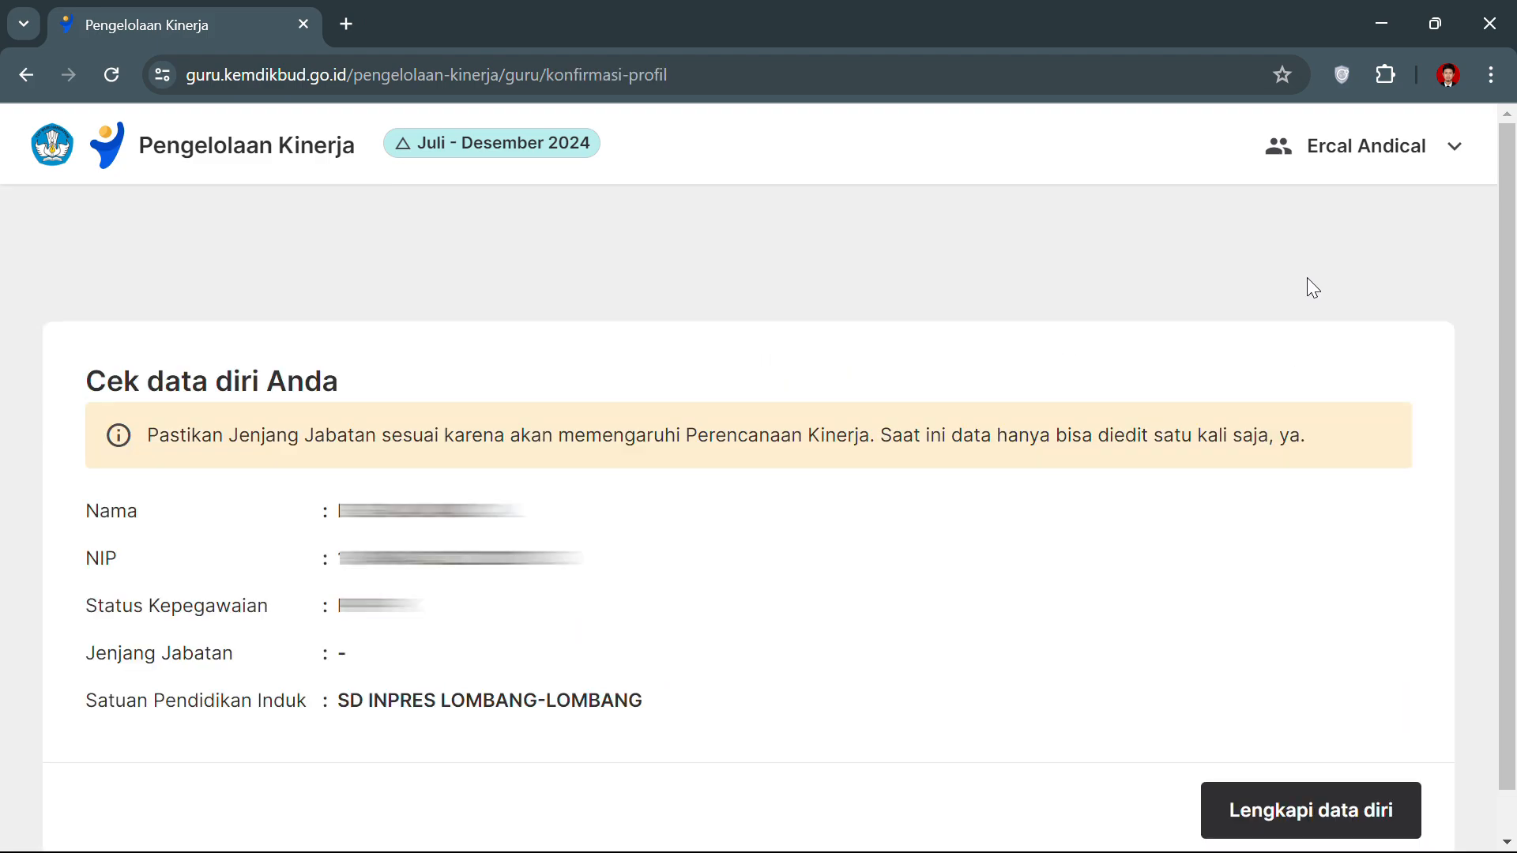
- Complete the personal data with Jenjang Jabatan set to Ahli Pertama, save it, and confirm that the data is correct
scroll(526, 462, down, 1)
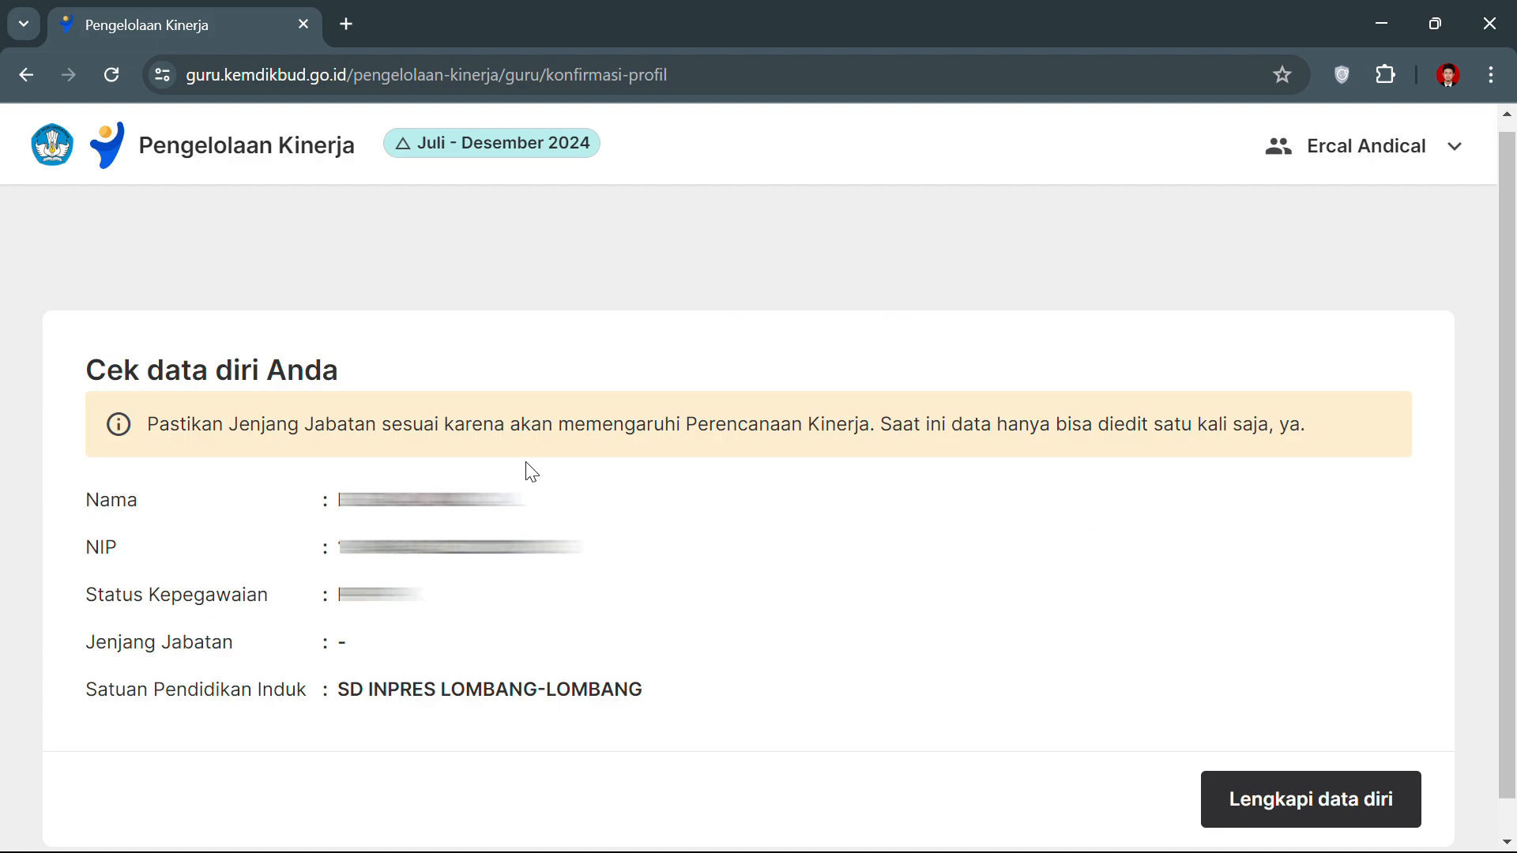
scroll(531, 472, down, 1)
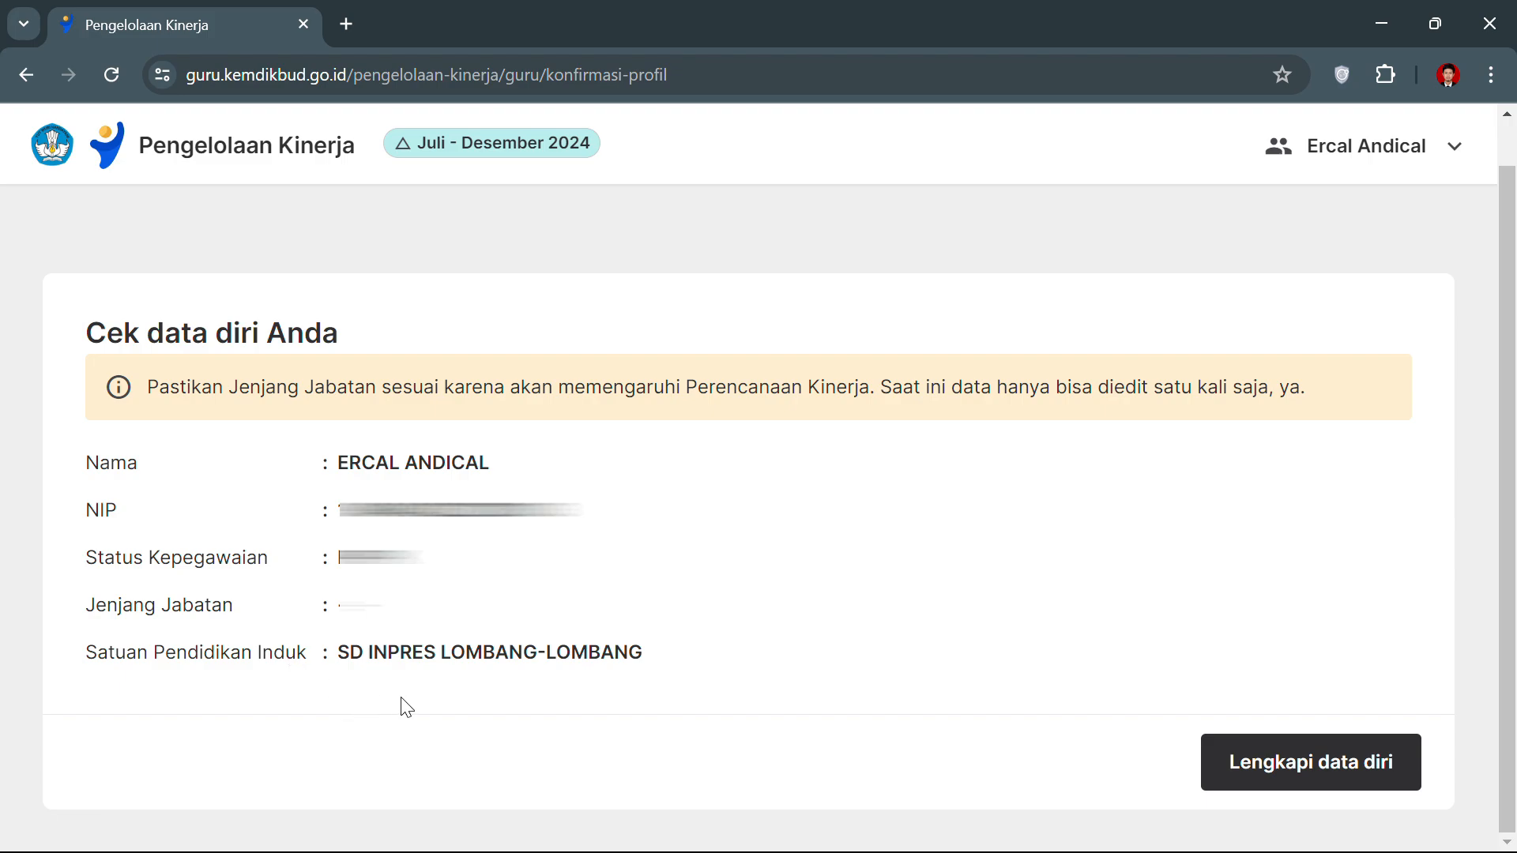
click(1316, 771)
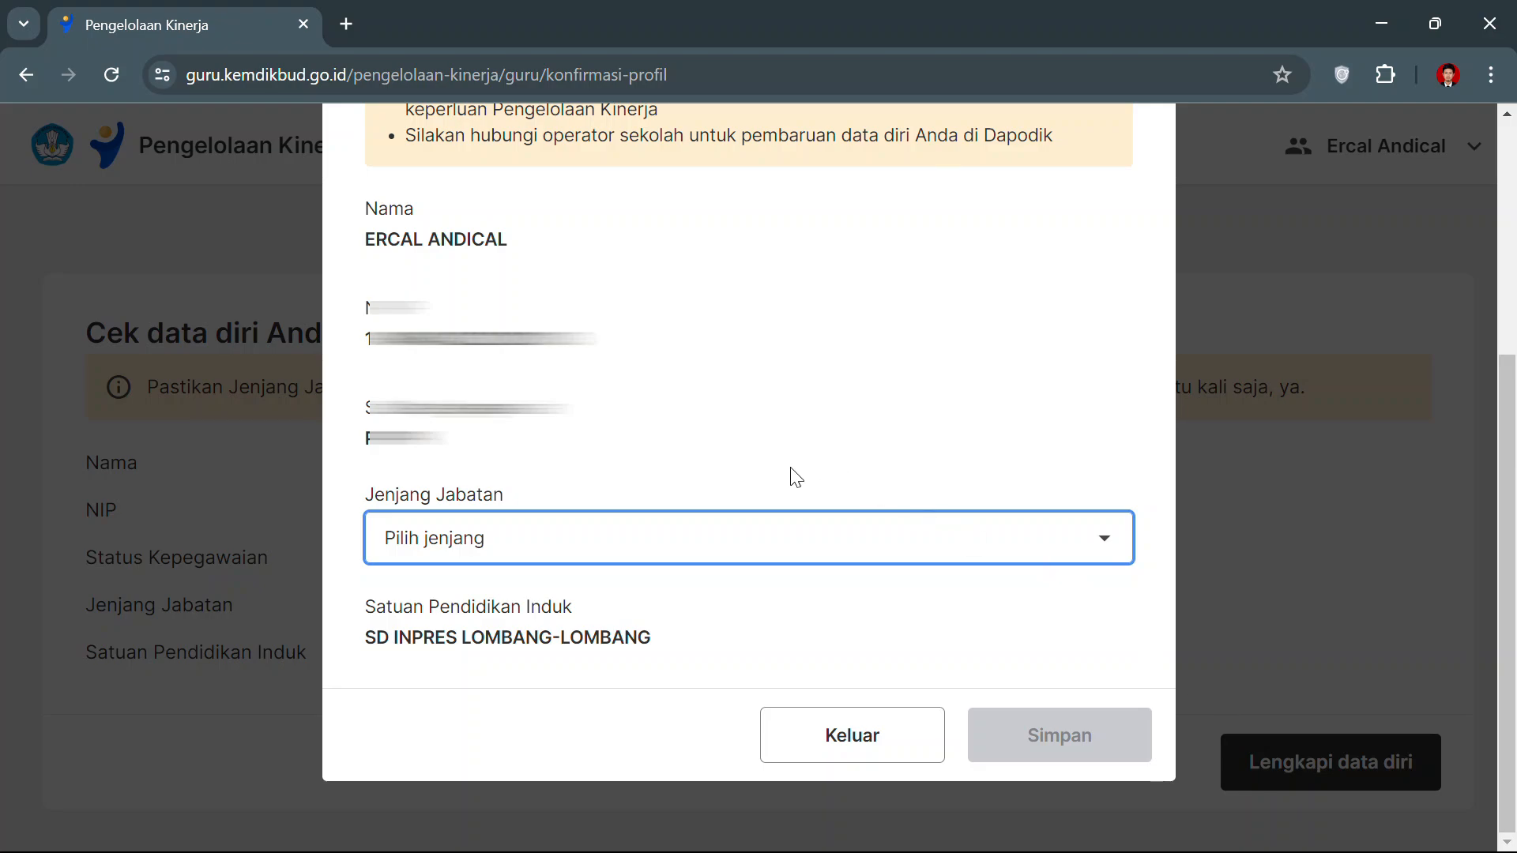
click(1102, 544)
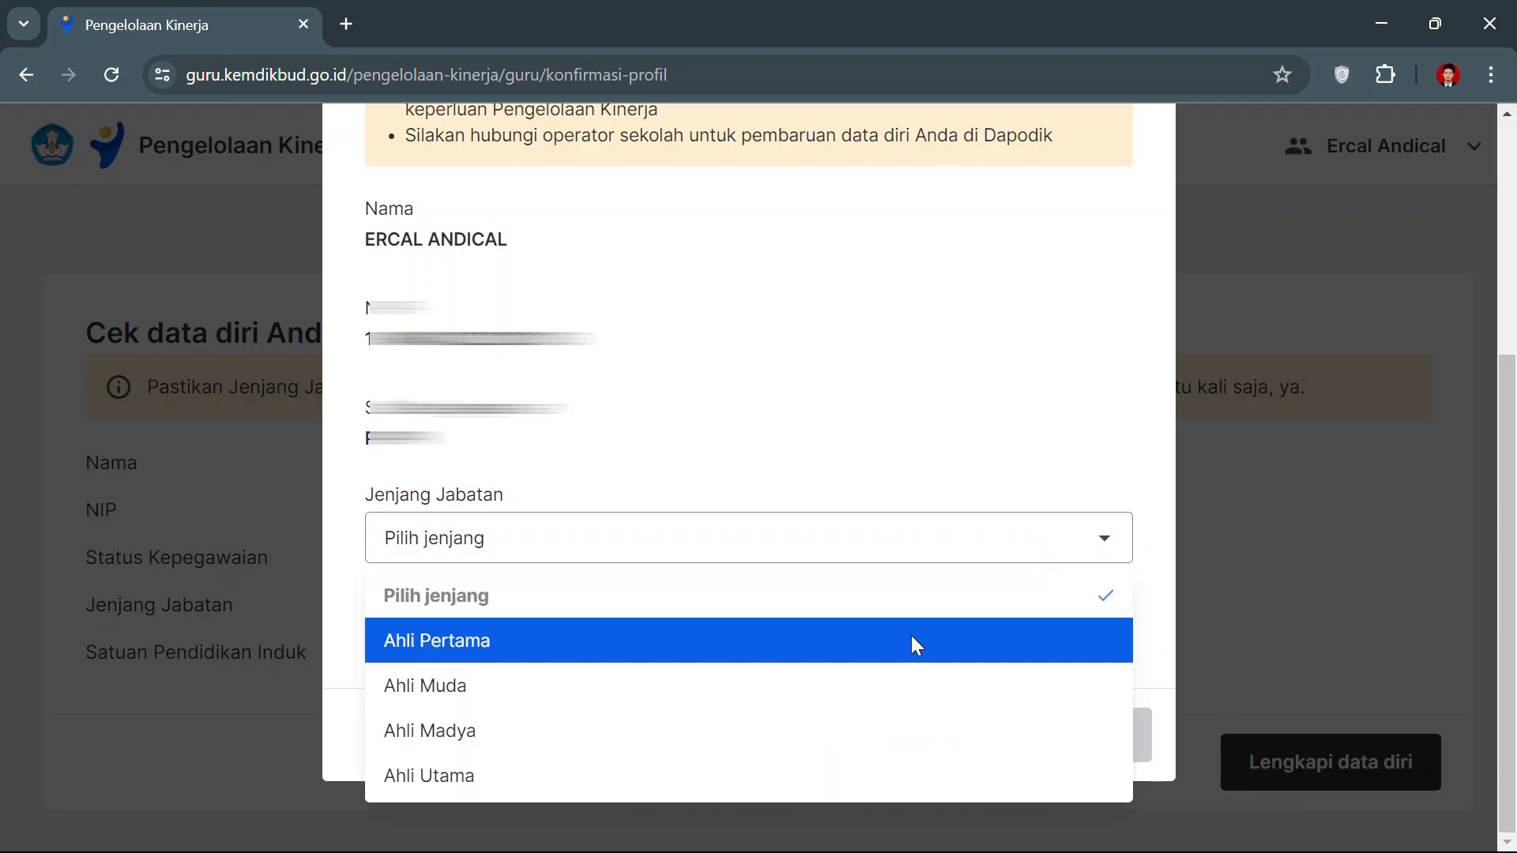
click(1046, 445)
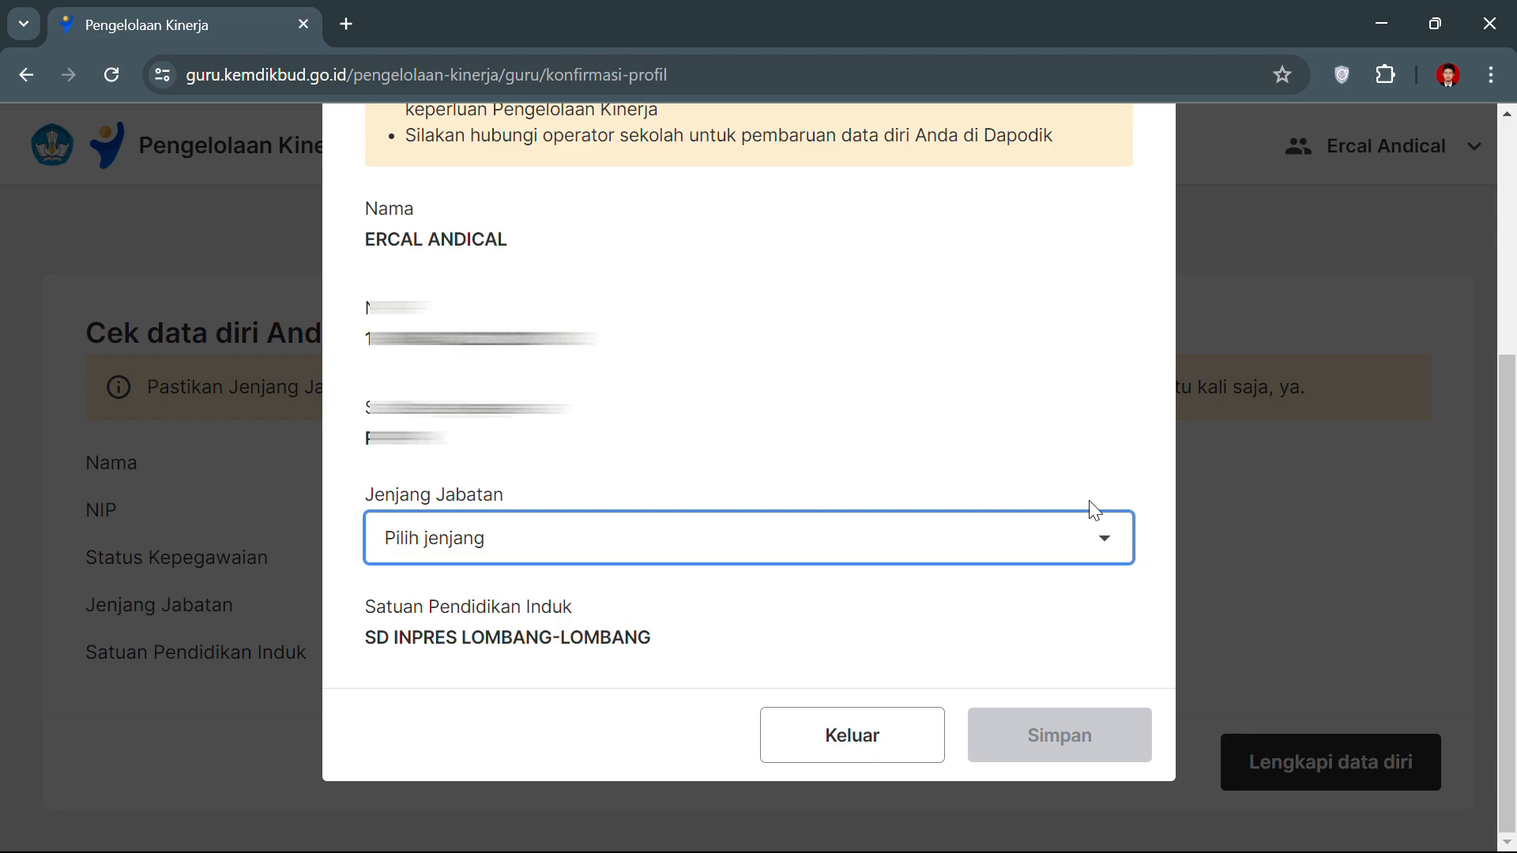
click(1101, 544)
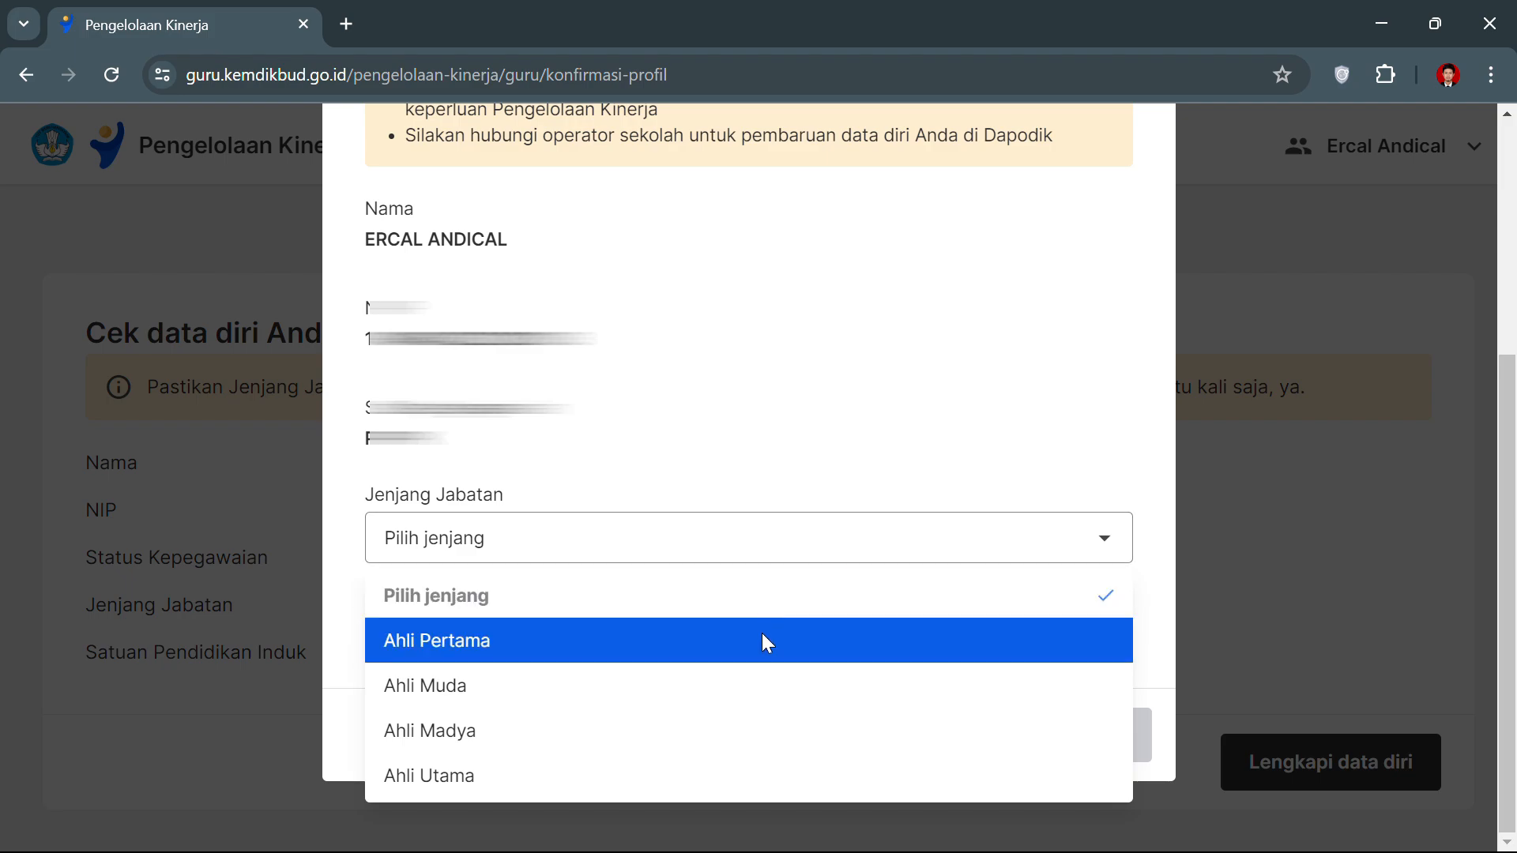
click(767, 642)
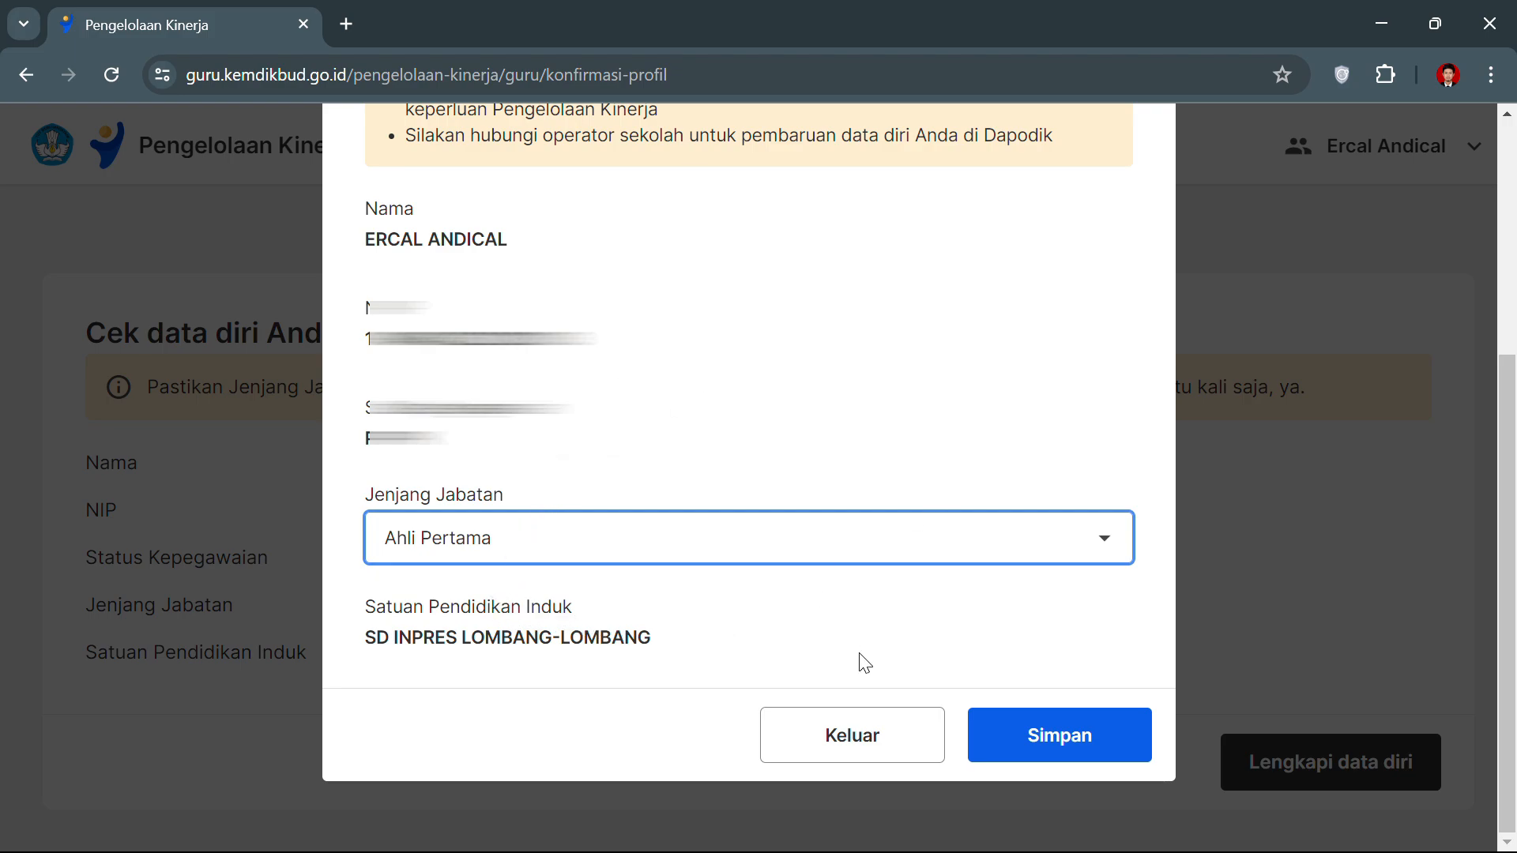
click(1090, 743)
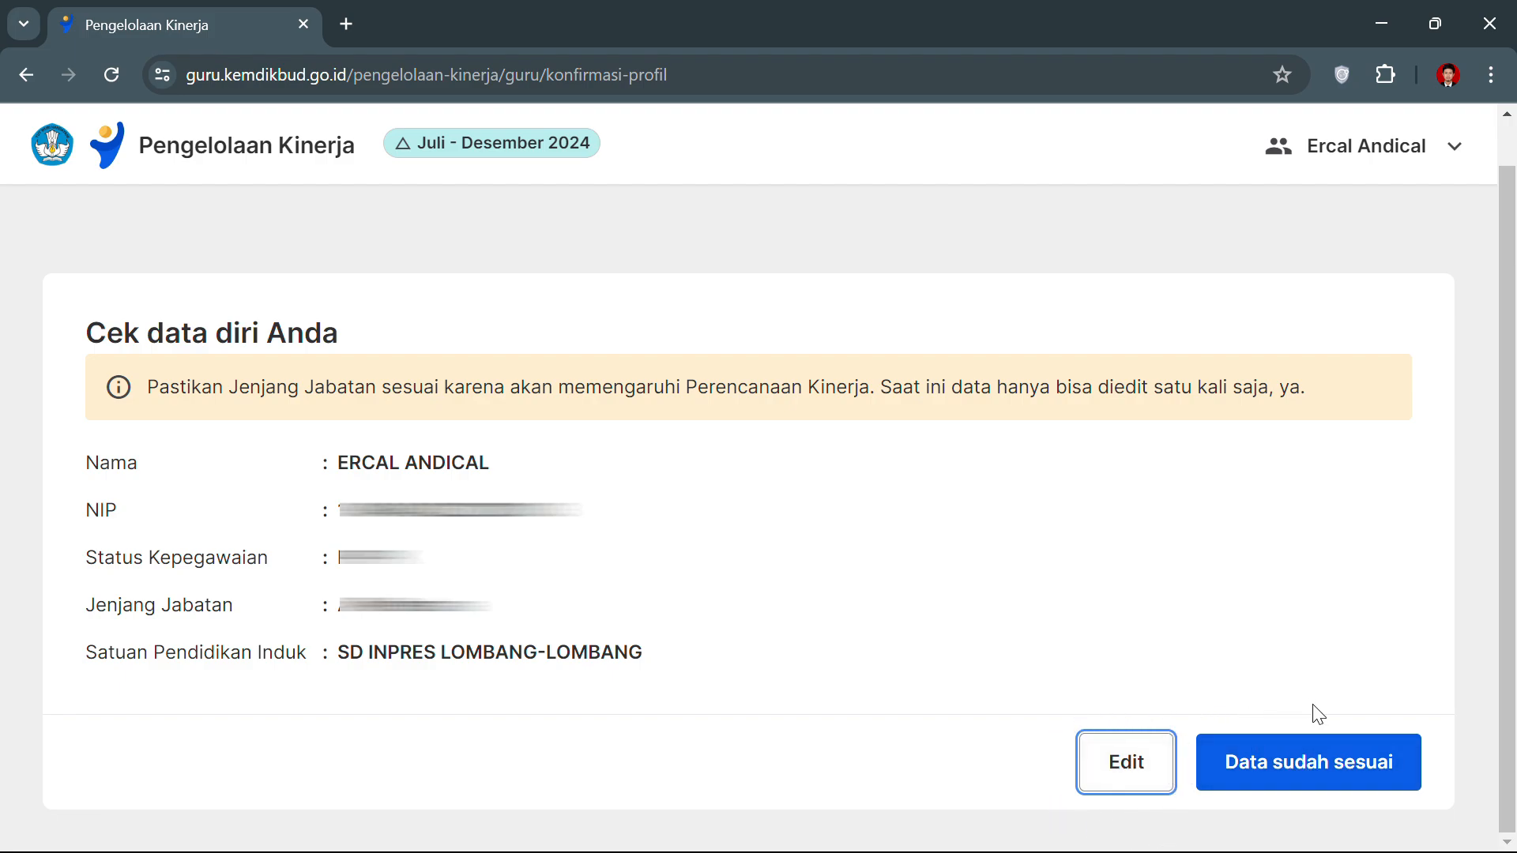
click(1337, 771)
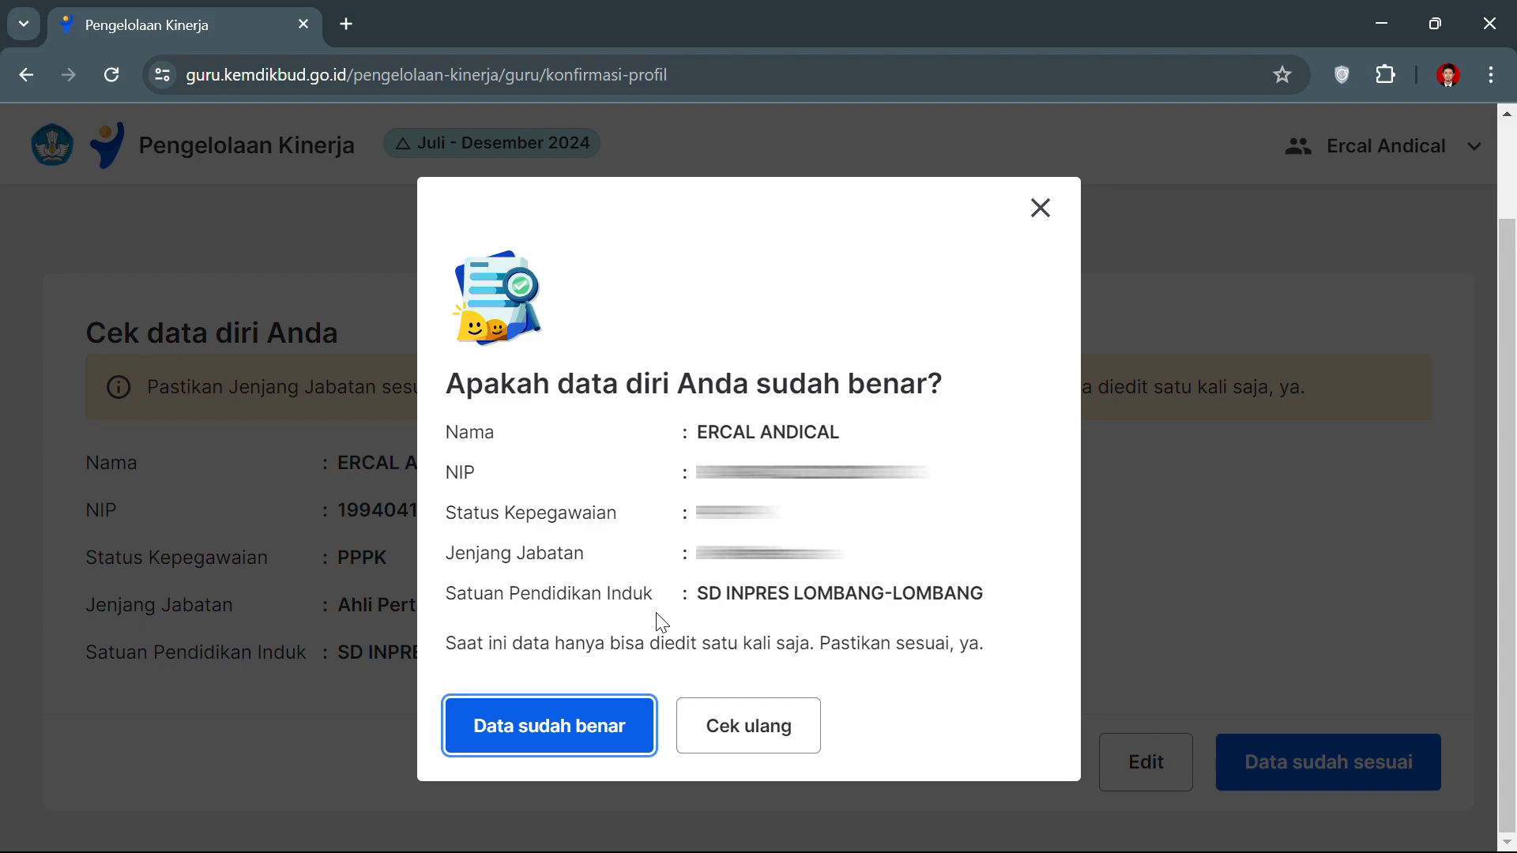
click(589, 743)
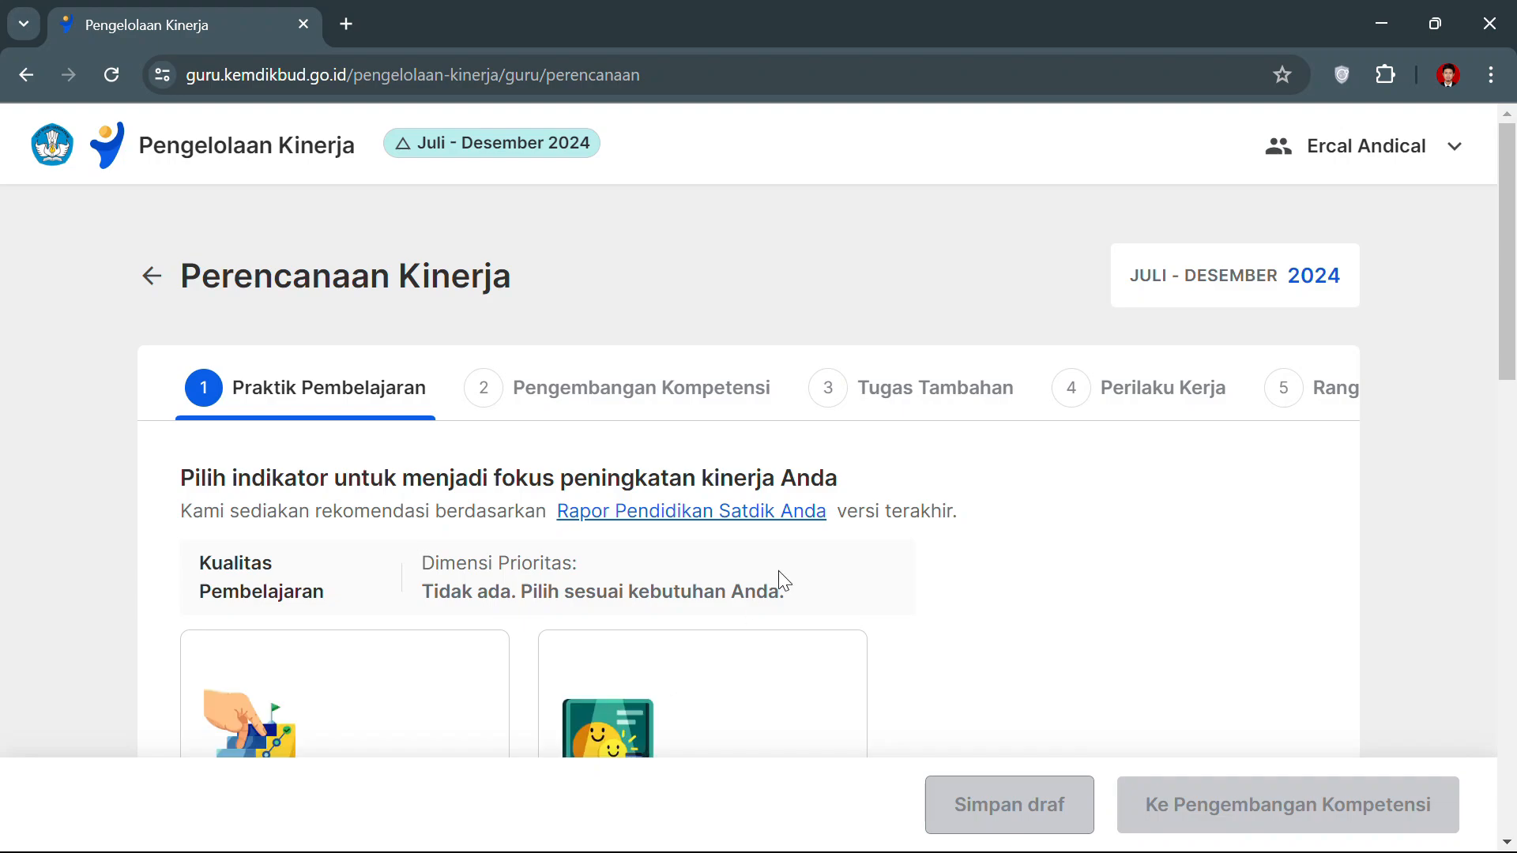
- Review the available Praktik Pembelajaran indicators across the Manajemen Kelas, Dukungan Psikologis and Metode Pembelajaran dimensions
scroll(780, 572, down, 1)
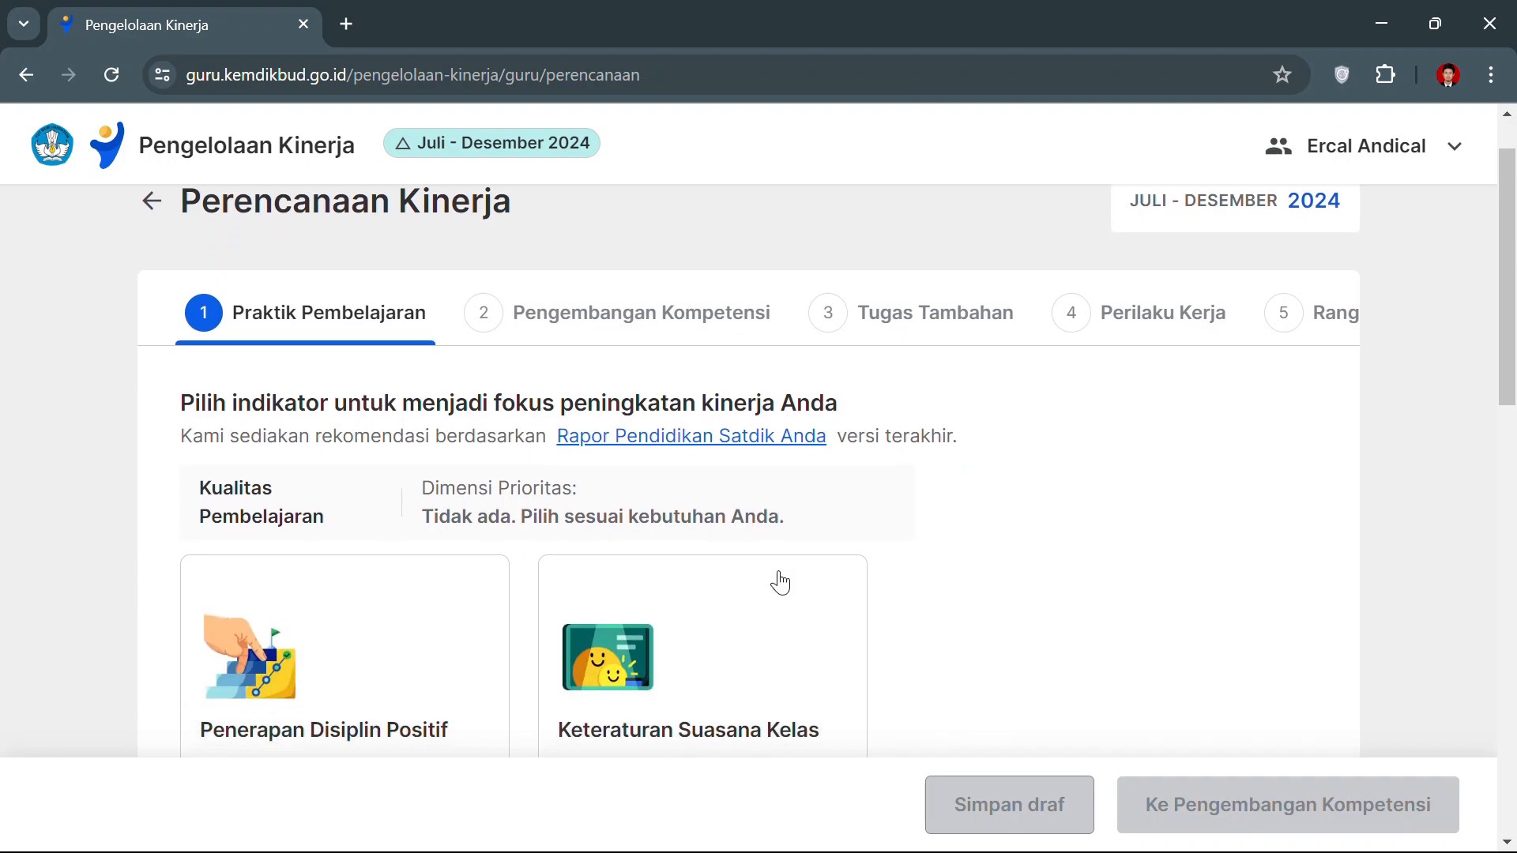
scroll(780, 582, down, 2)
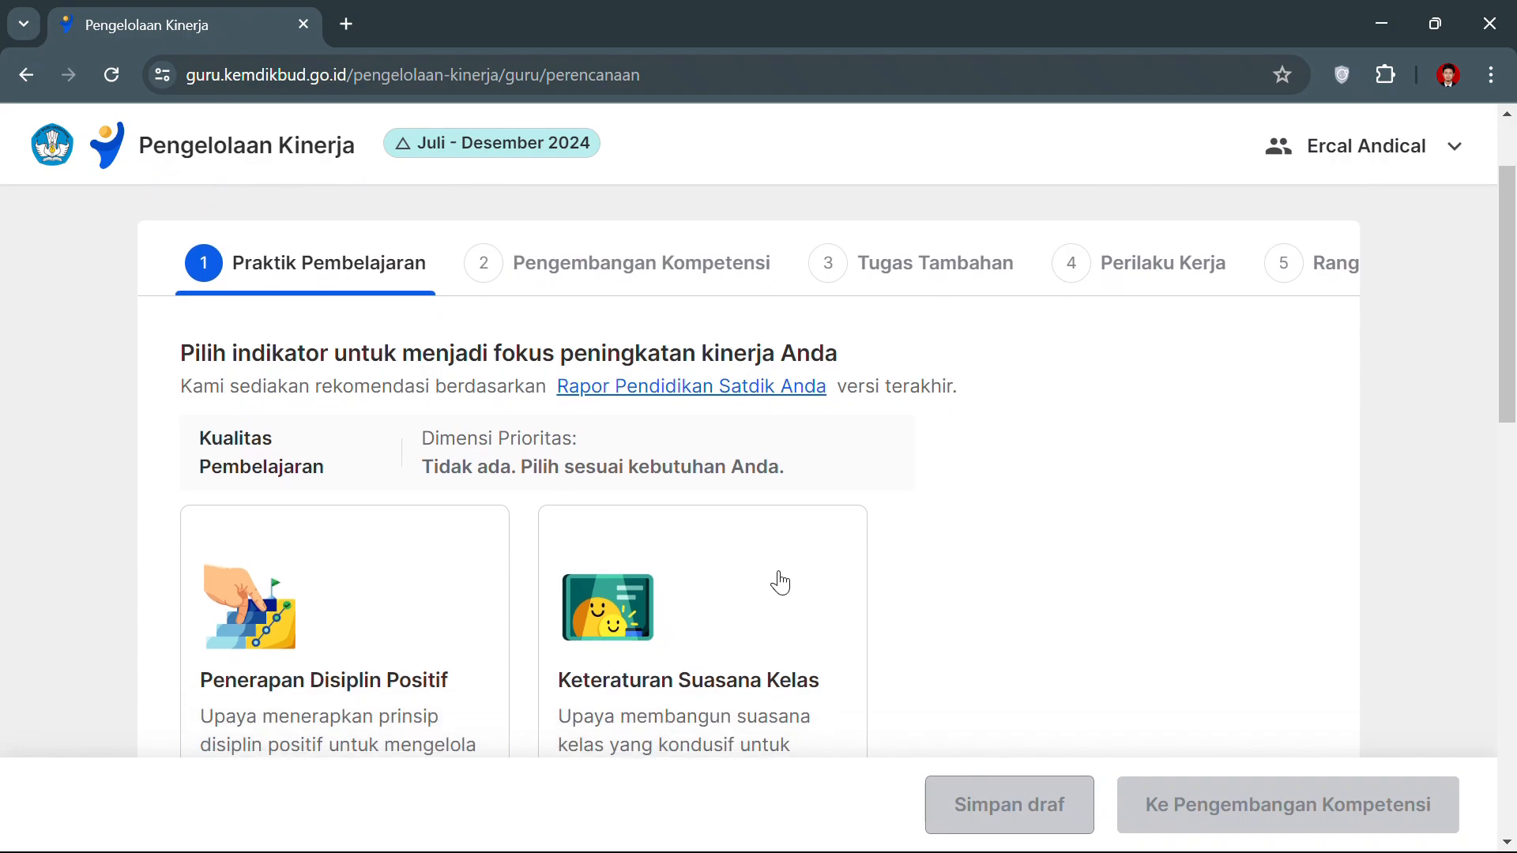
scroll(780, 582, down, 2)
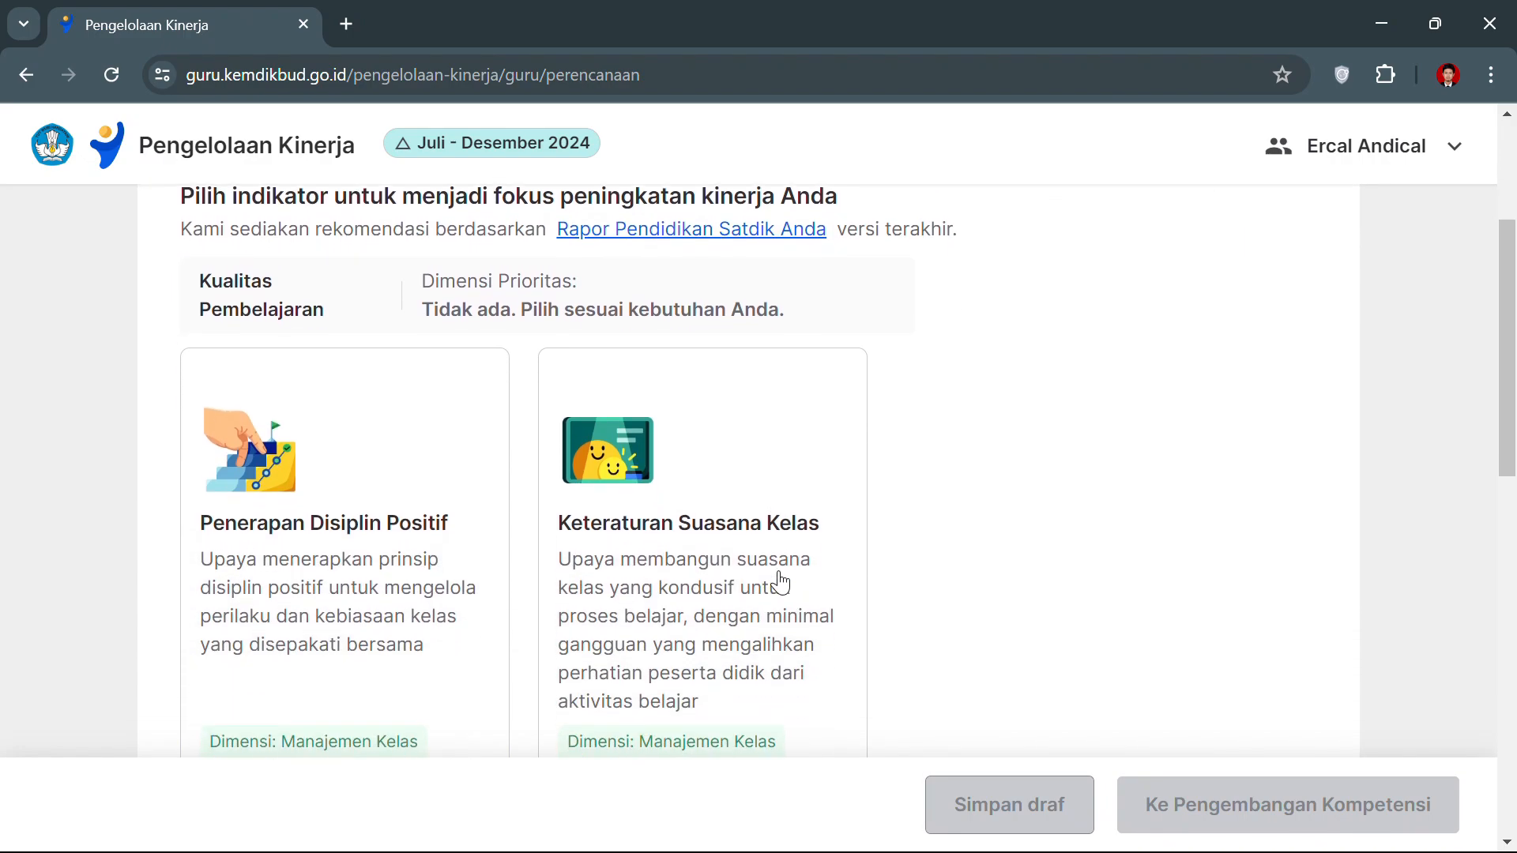
scroll(780, 582, down, 6)
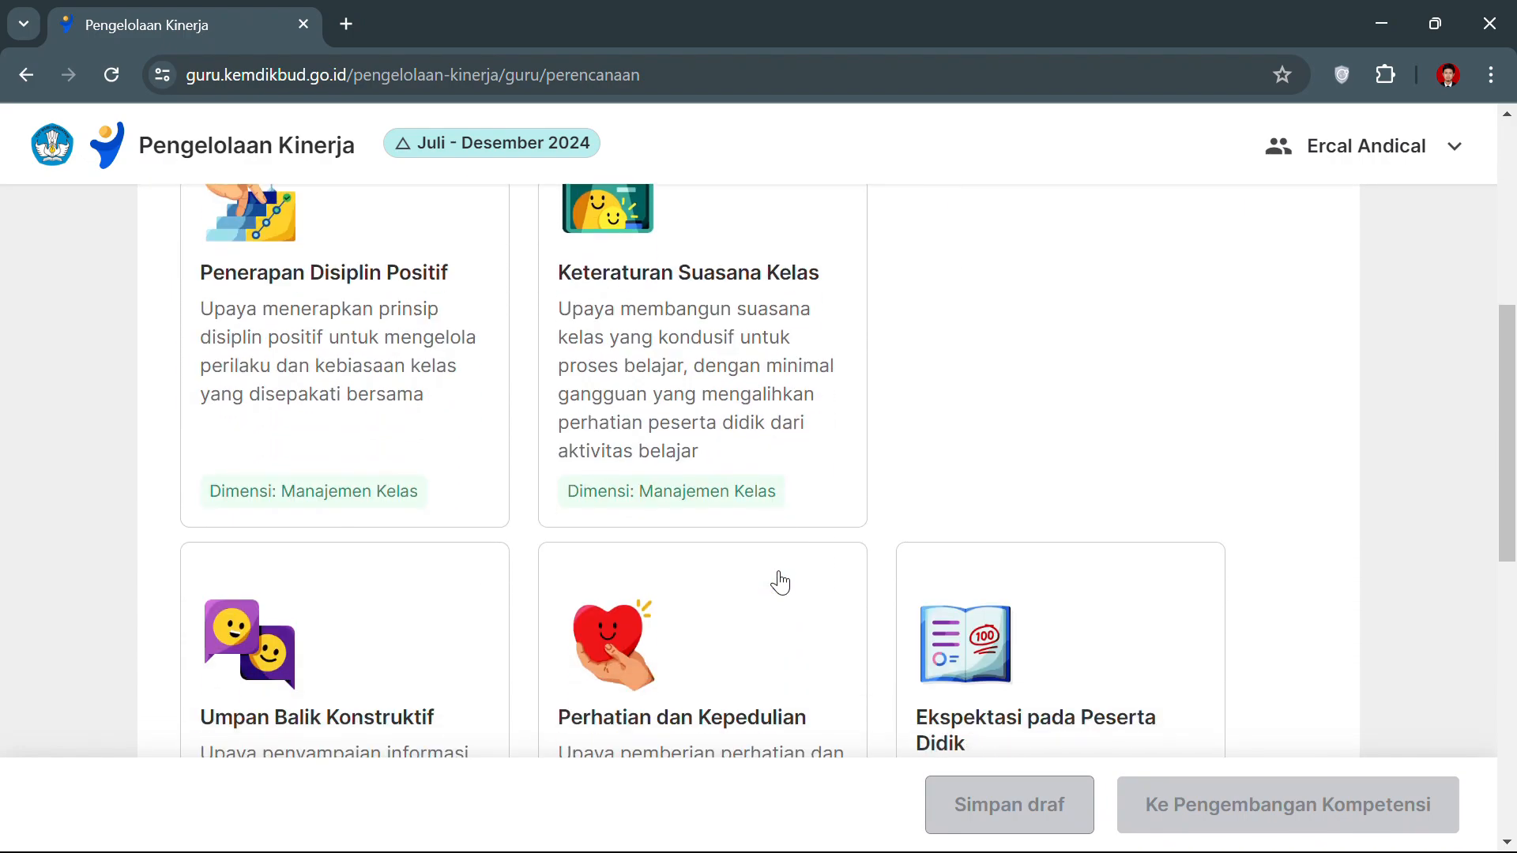
scroll(780, 583, down, 5)
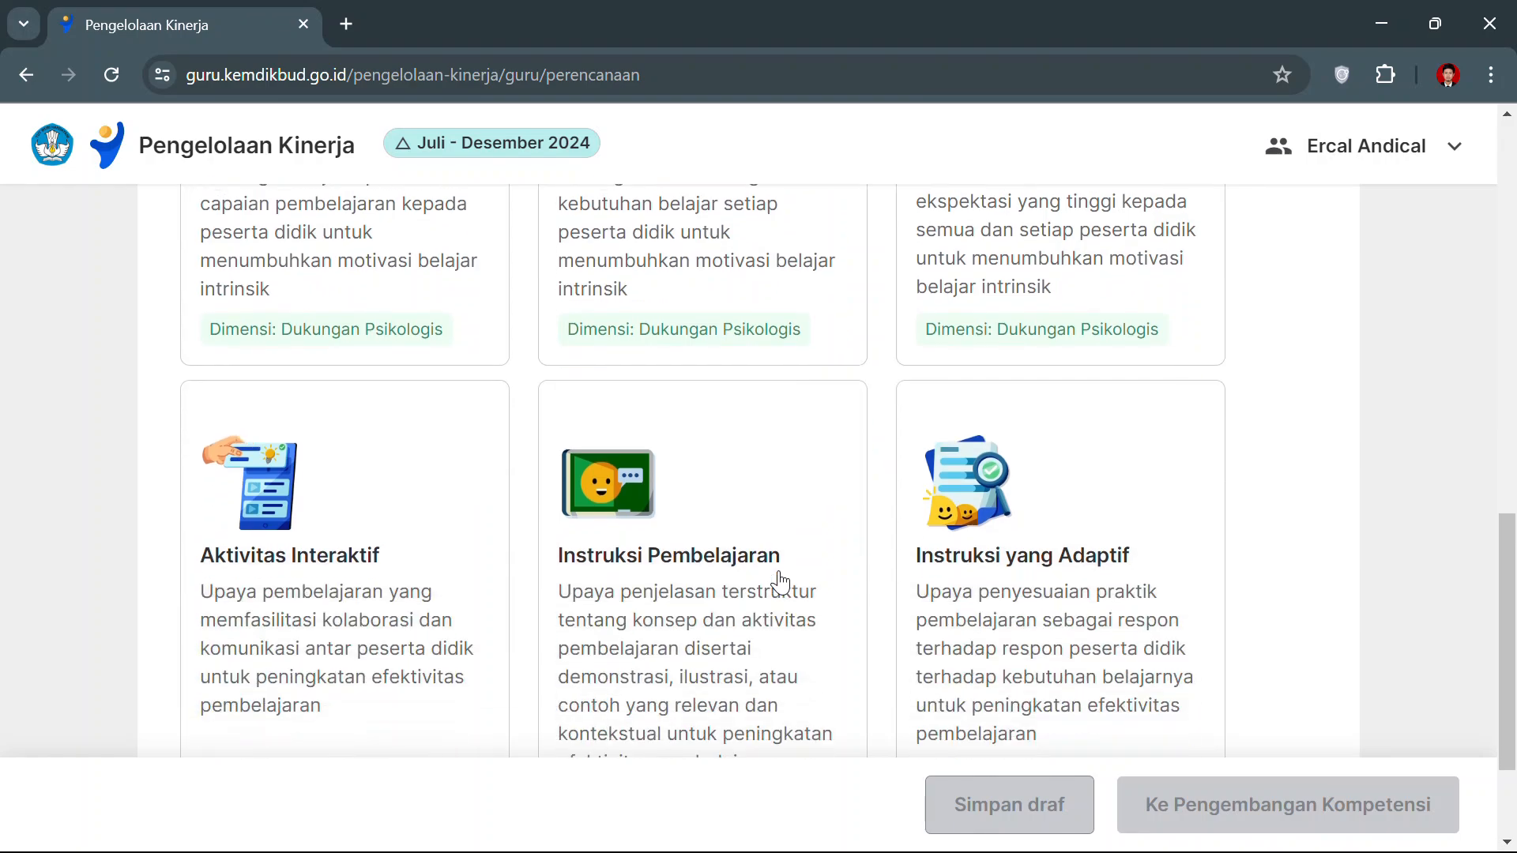
scroll(780, 582, up, 12)
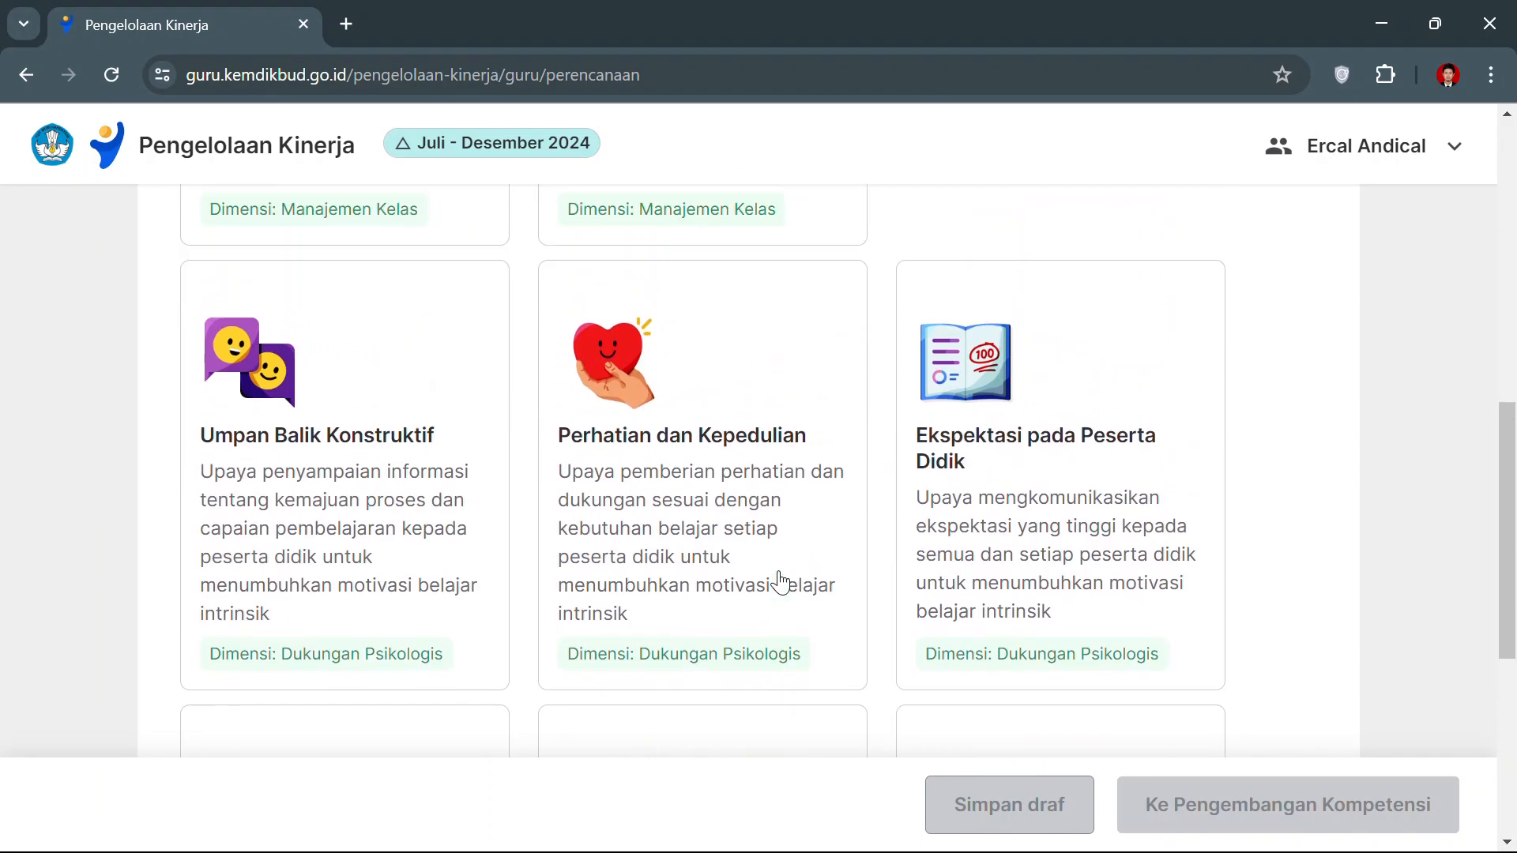
scroll(779, 582, down, 10)
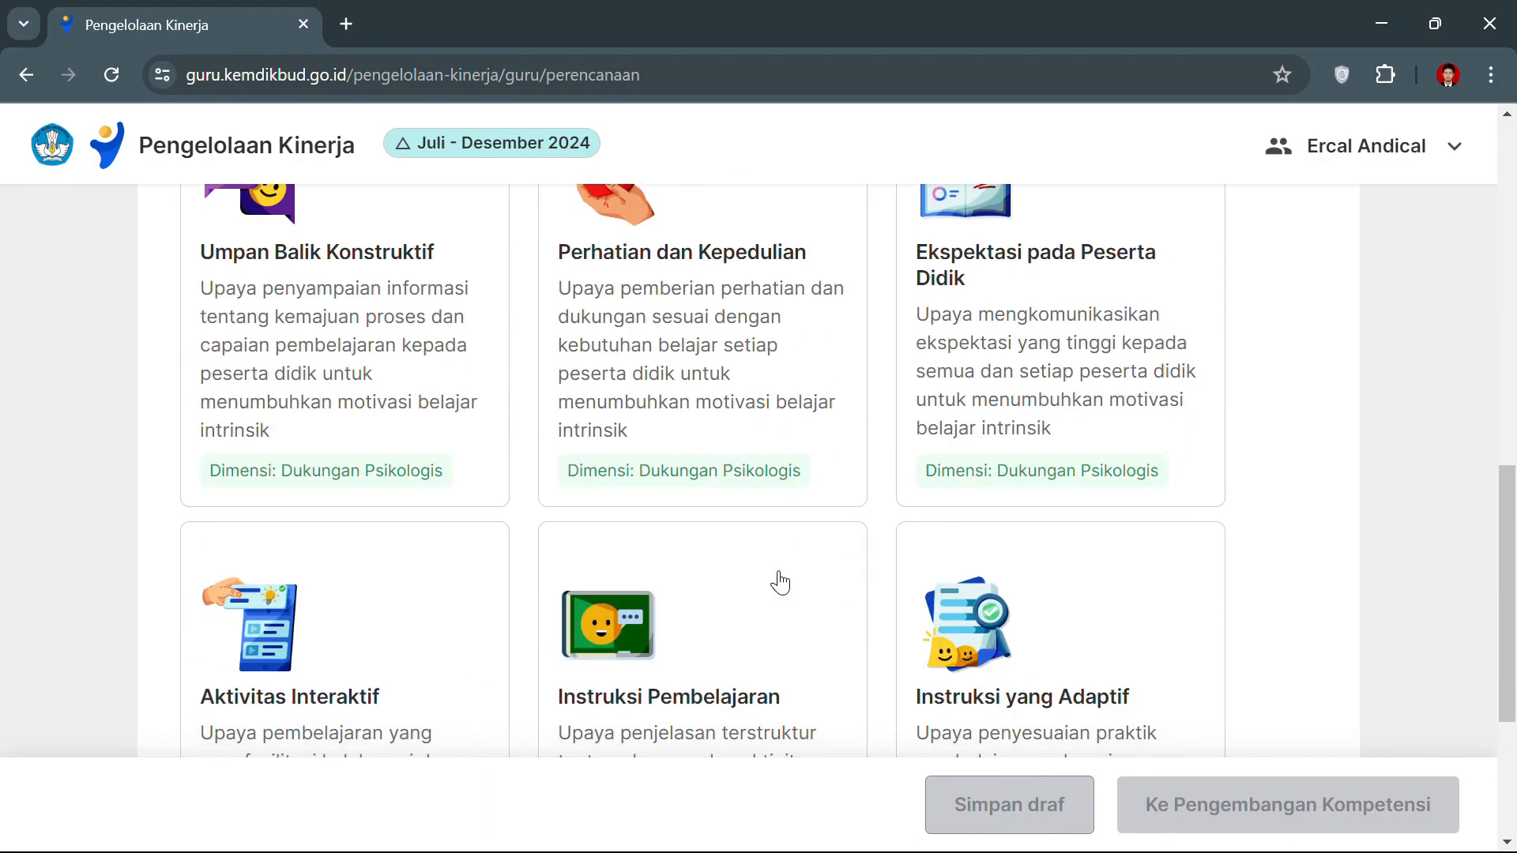
scroll(780, 582, up, 5)
scroll(780, 583, up, 7)
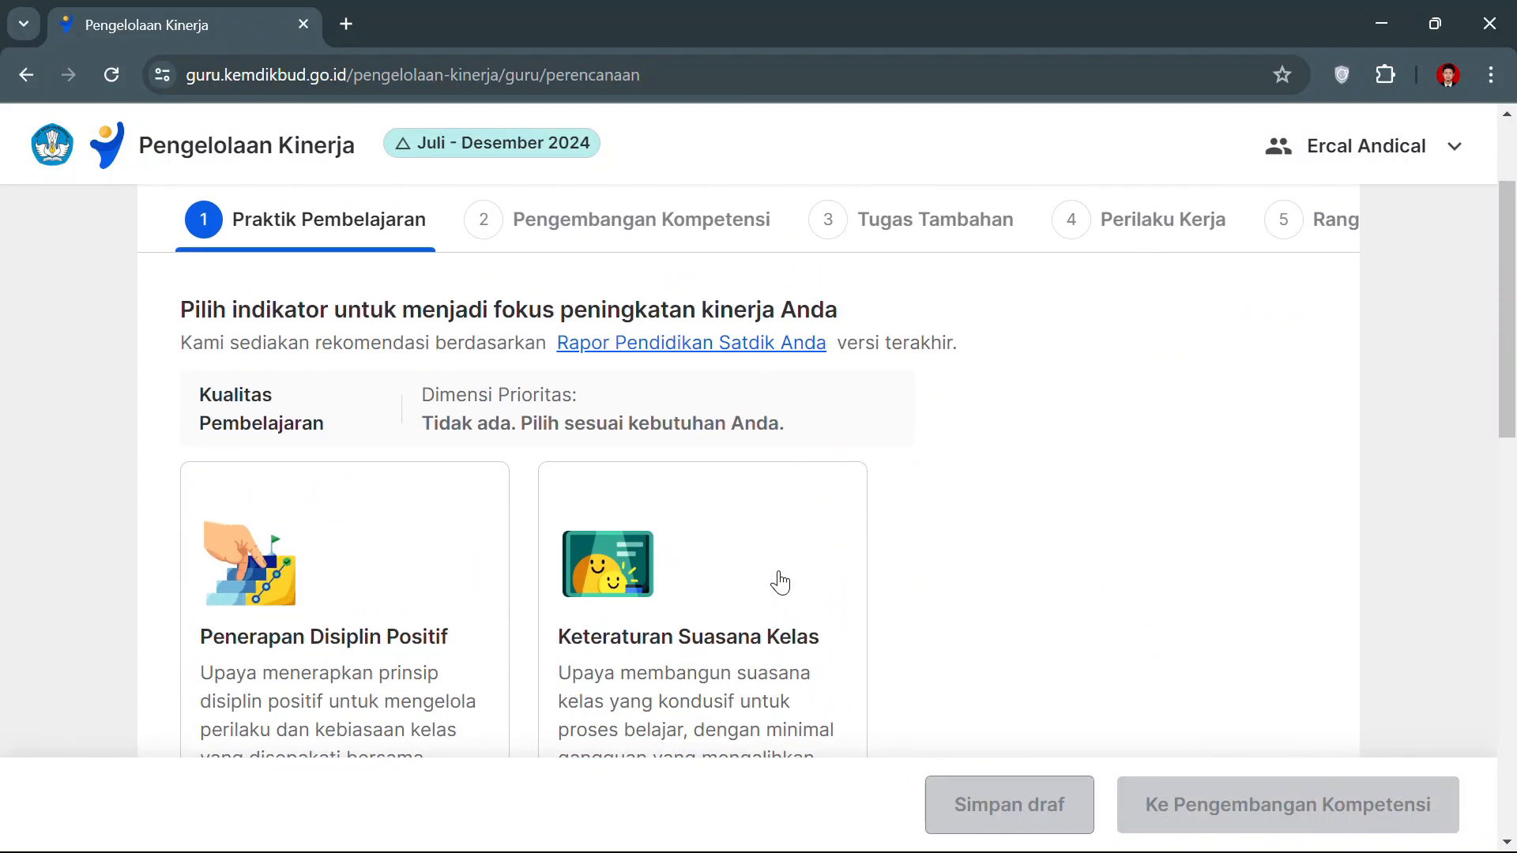
scroll(780, 582, down, 1)
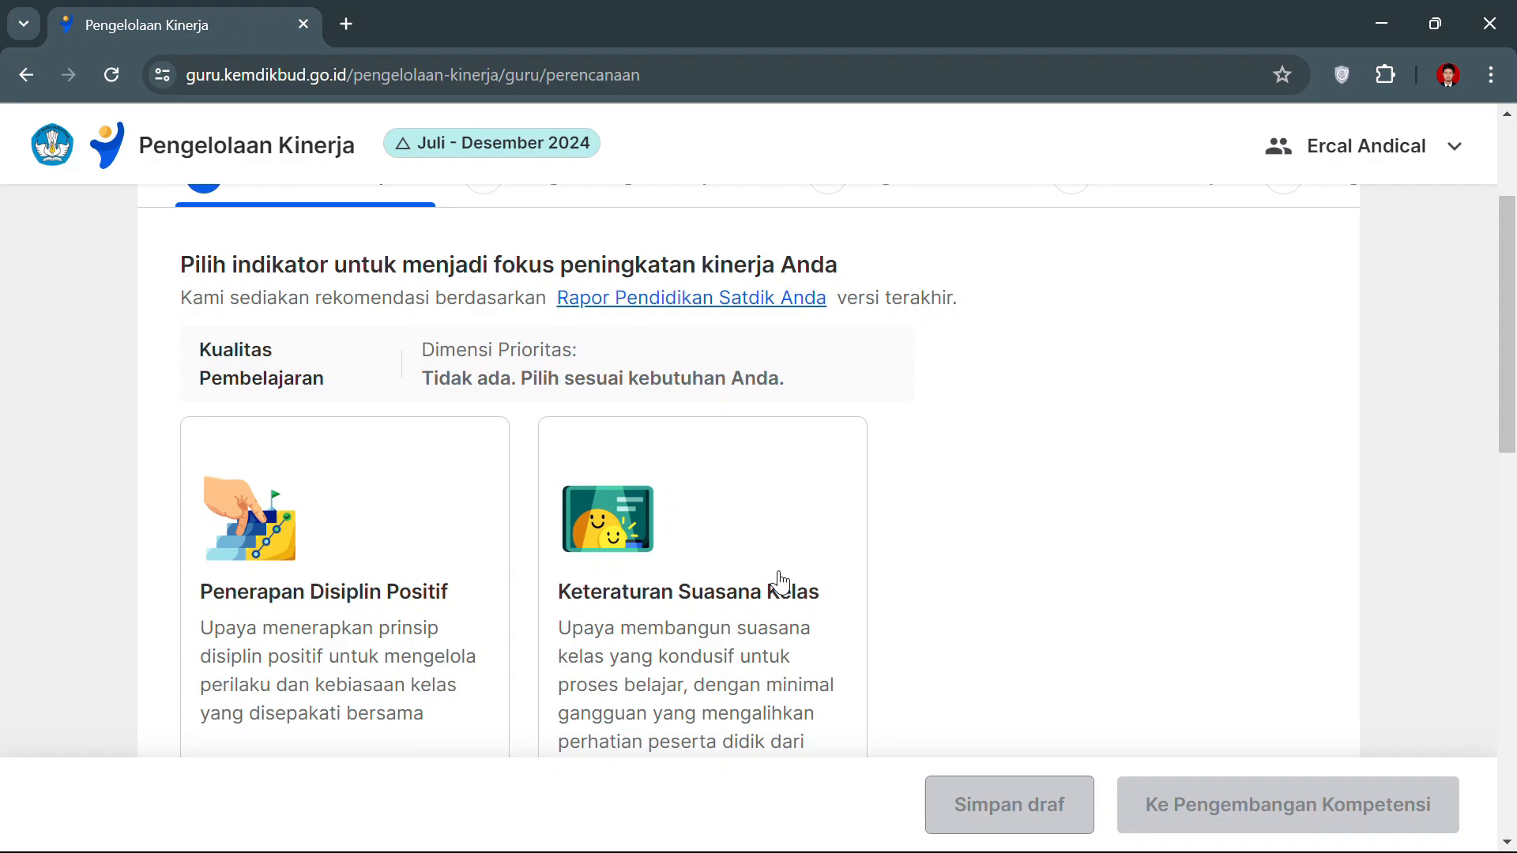
scroll(780, 582, down, 3)
scroll(780, 582, down, 1)
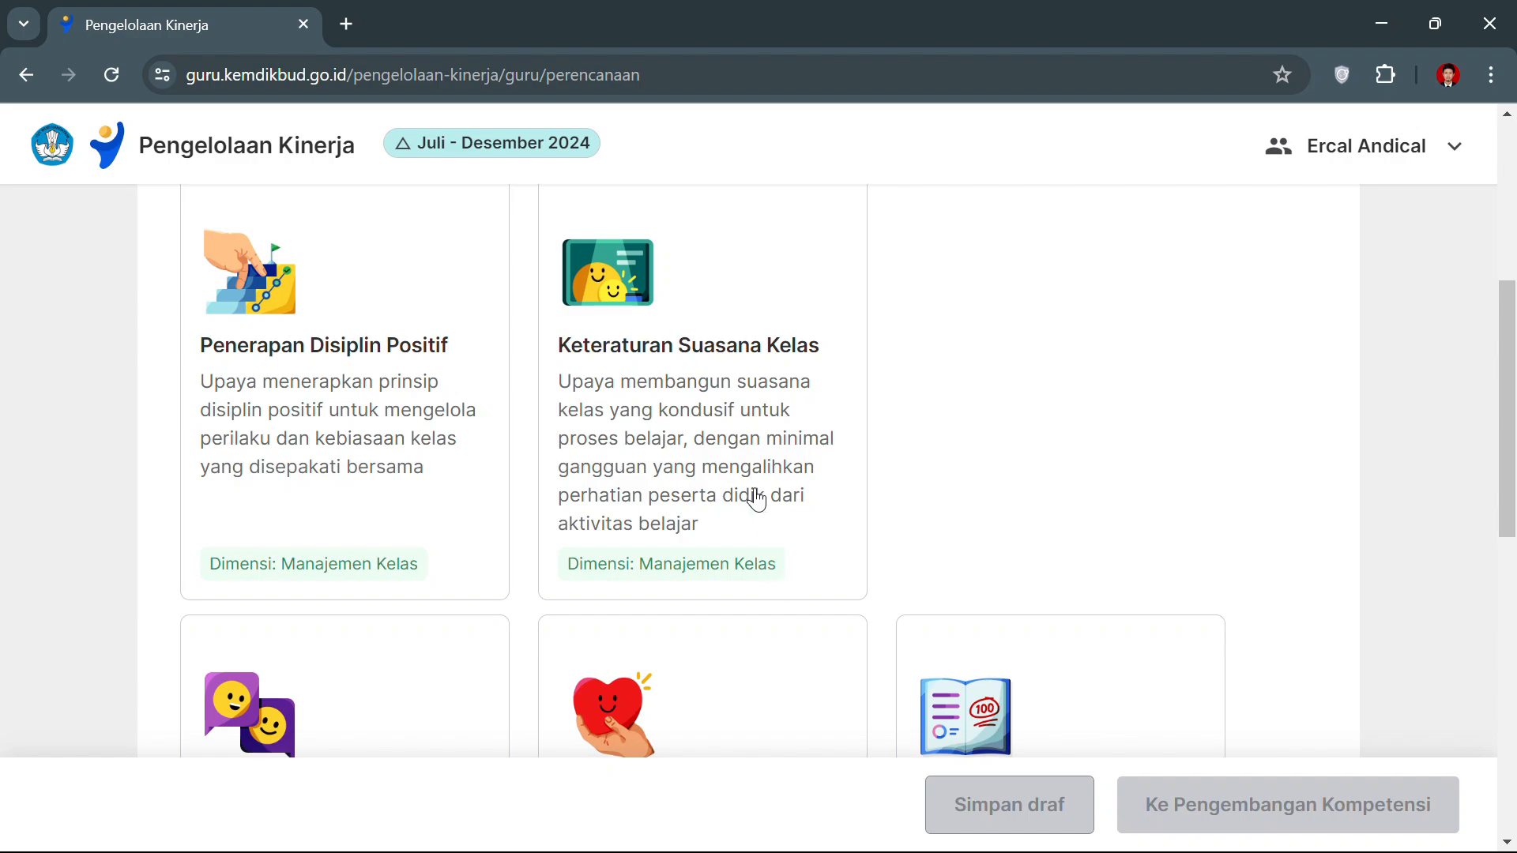
scroll(747, 455, down, 3)
scroll(747, 456, down, 1)
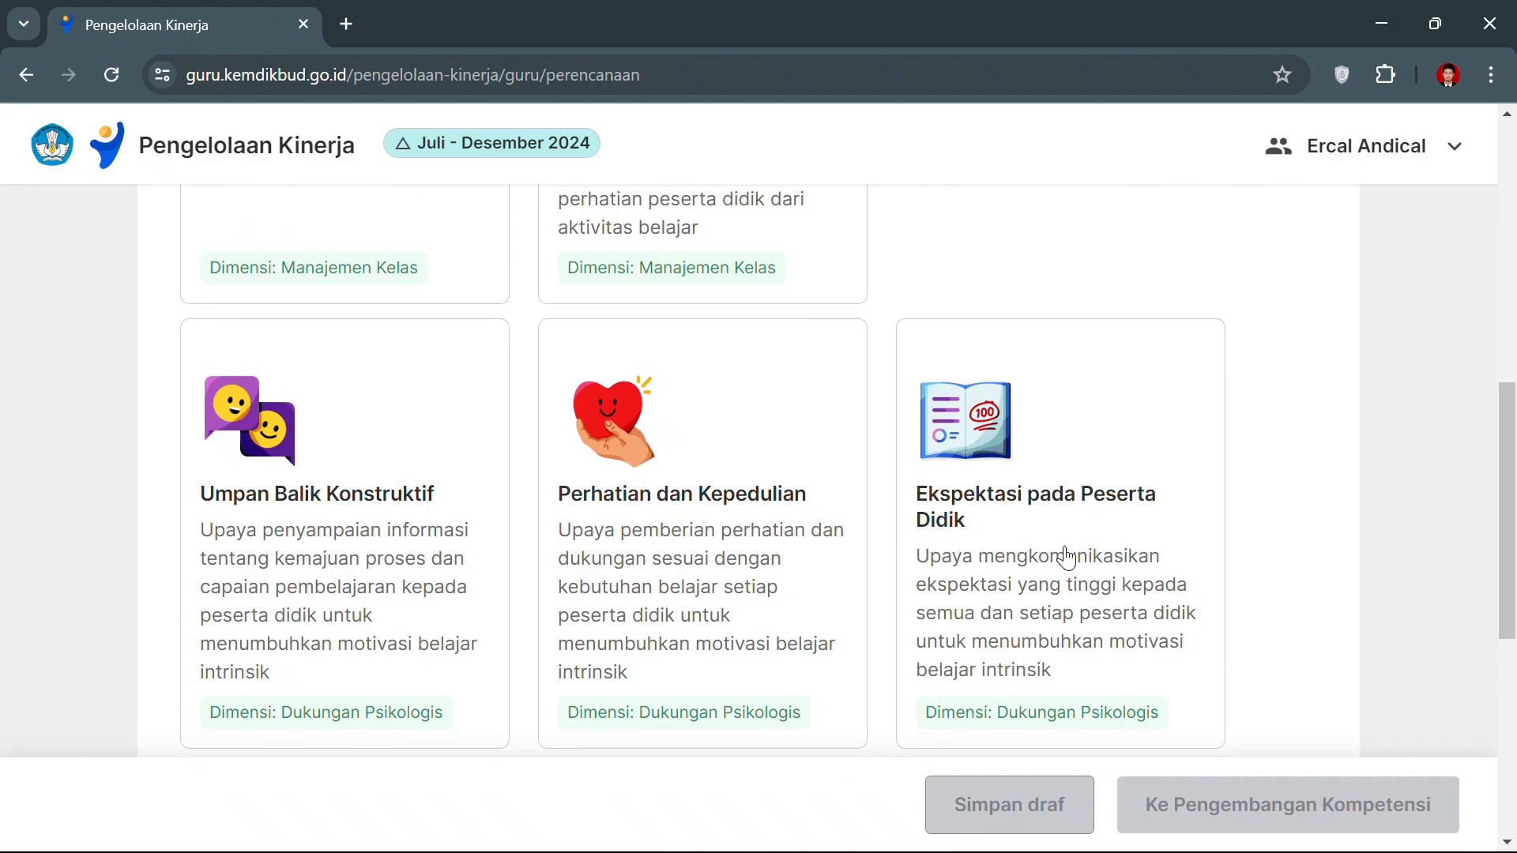
scroll(1064, 555, down, 5)
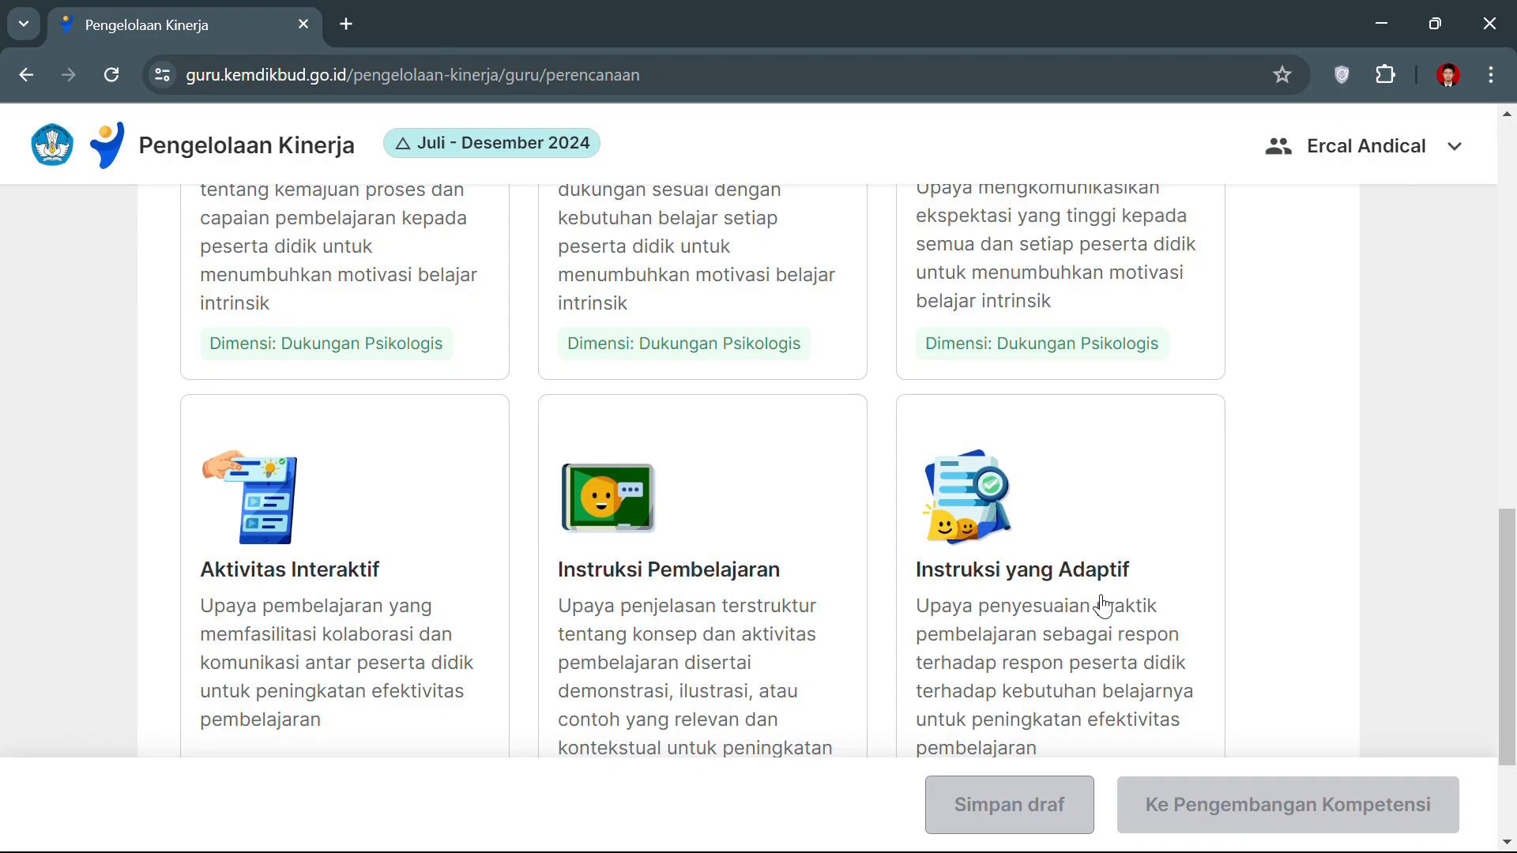
scroll(1104, 607, down, 3)
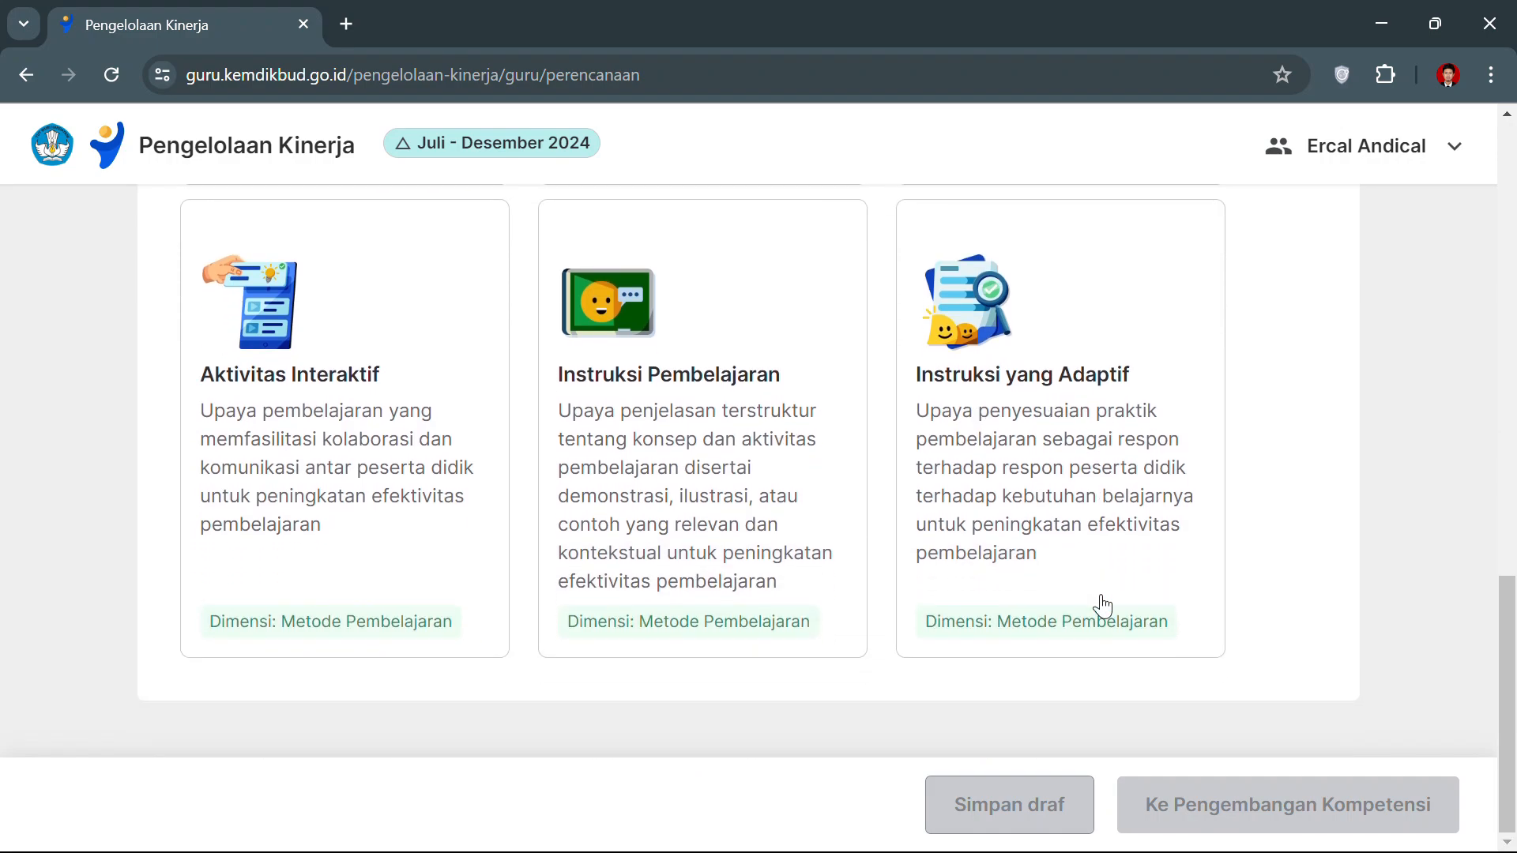
scroll(1104, 607, up, 5)
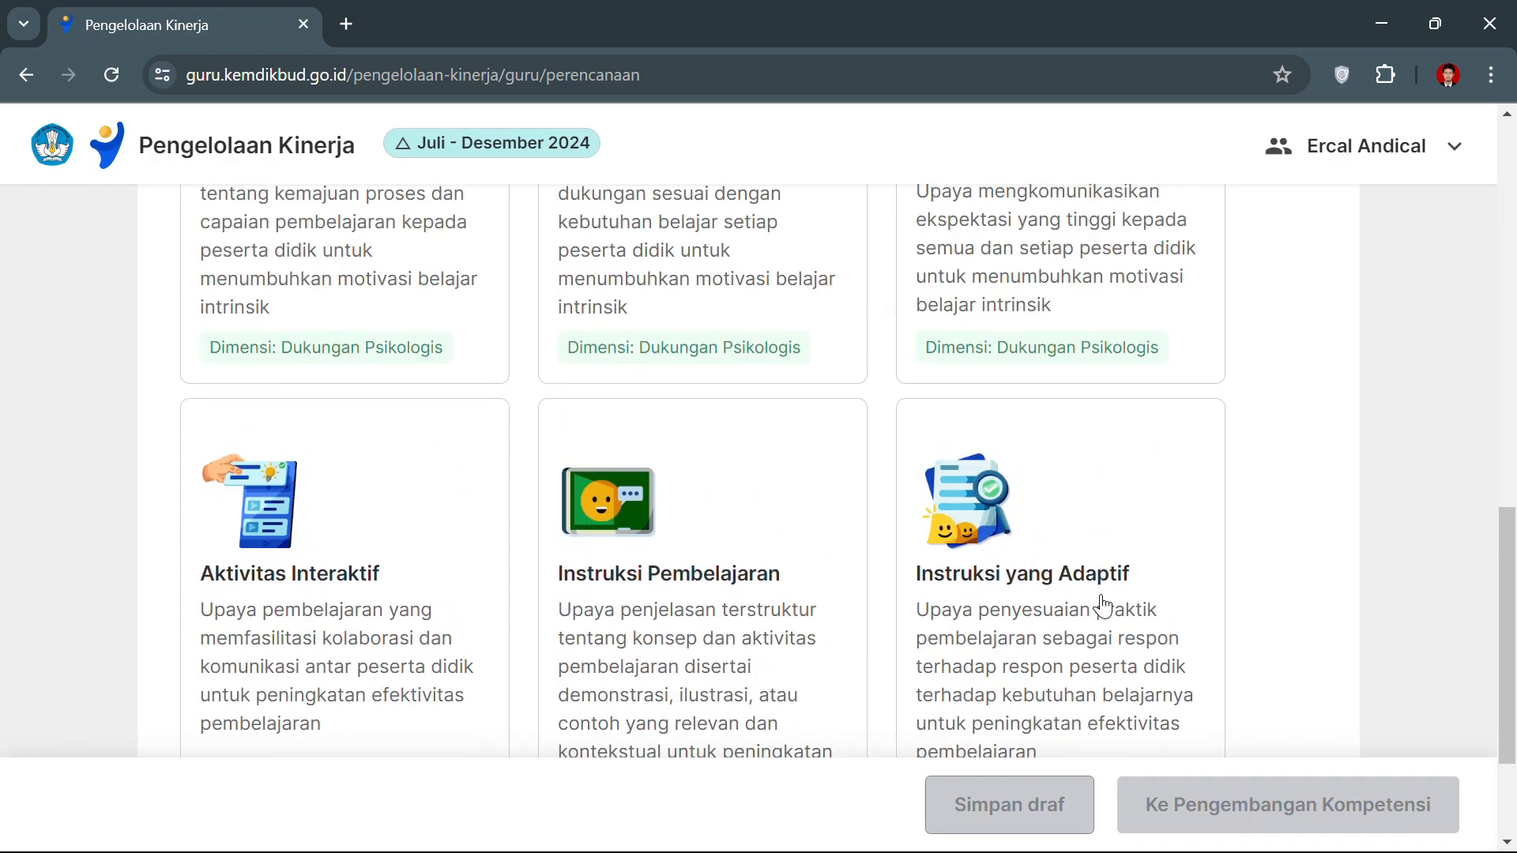
- Select Penerapan Disiplin Positif as the focus indicator for performance improvement
scroll(1102, 553, up, 6)
click(474, 441)
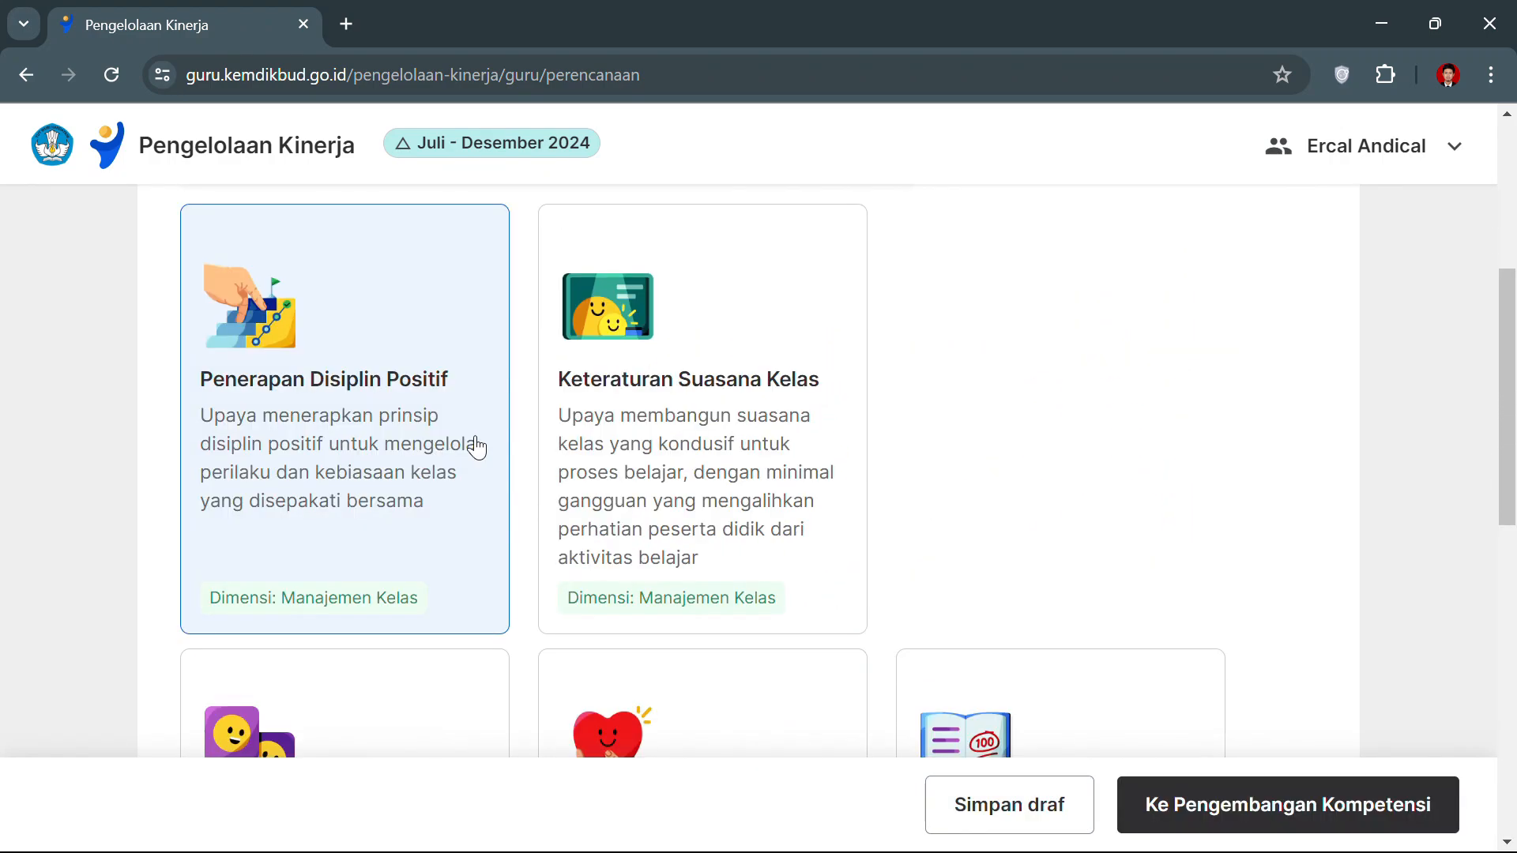
scroll(826, 431, down, 4)
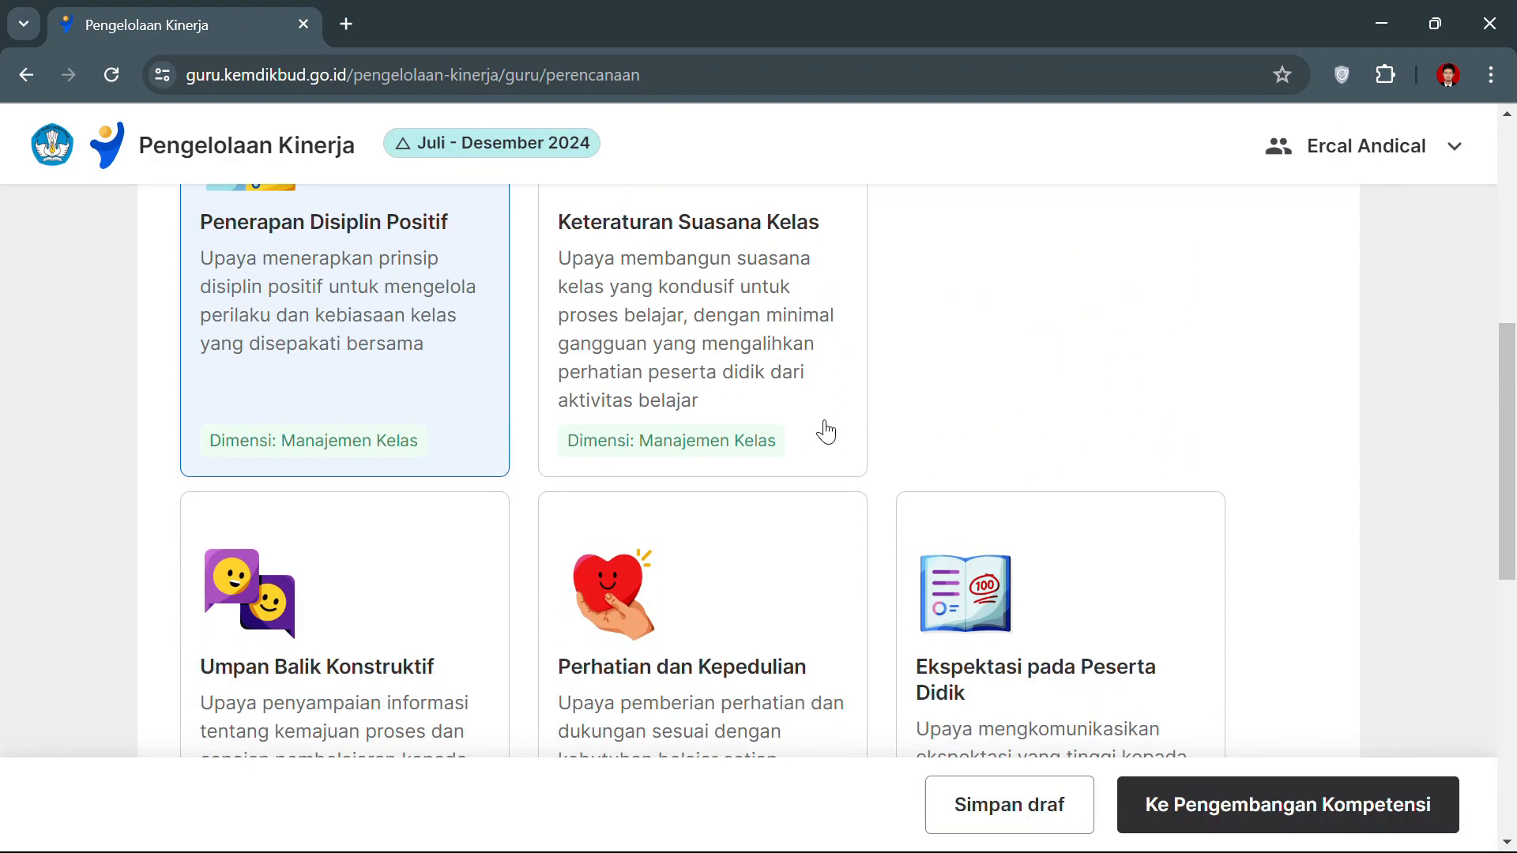
- Check the remaining Praktik Pembelajaran indicators, keep Penerapan Disiplin Positif, and continue to Pengembangan Kompetensi
scroll(826, 430, down, 4)
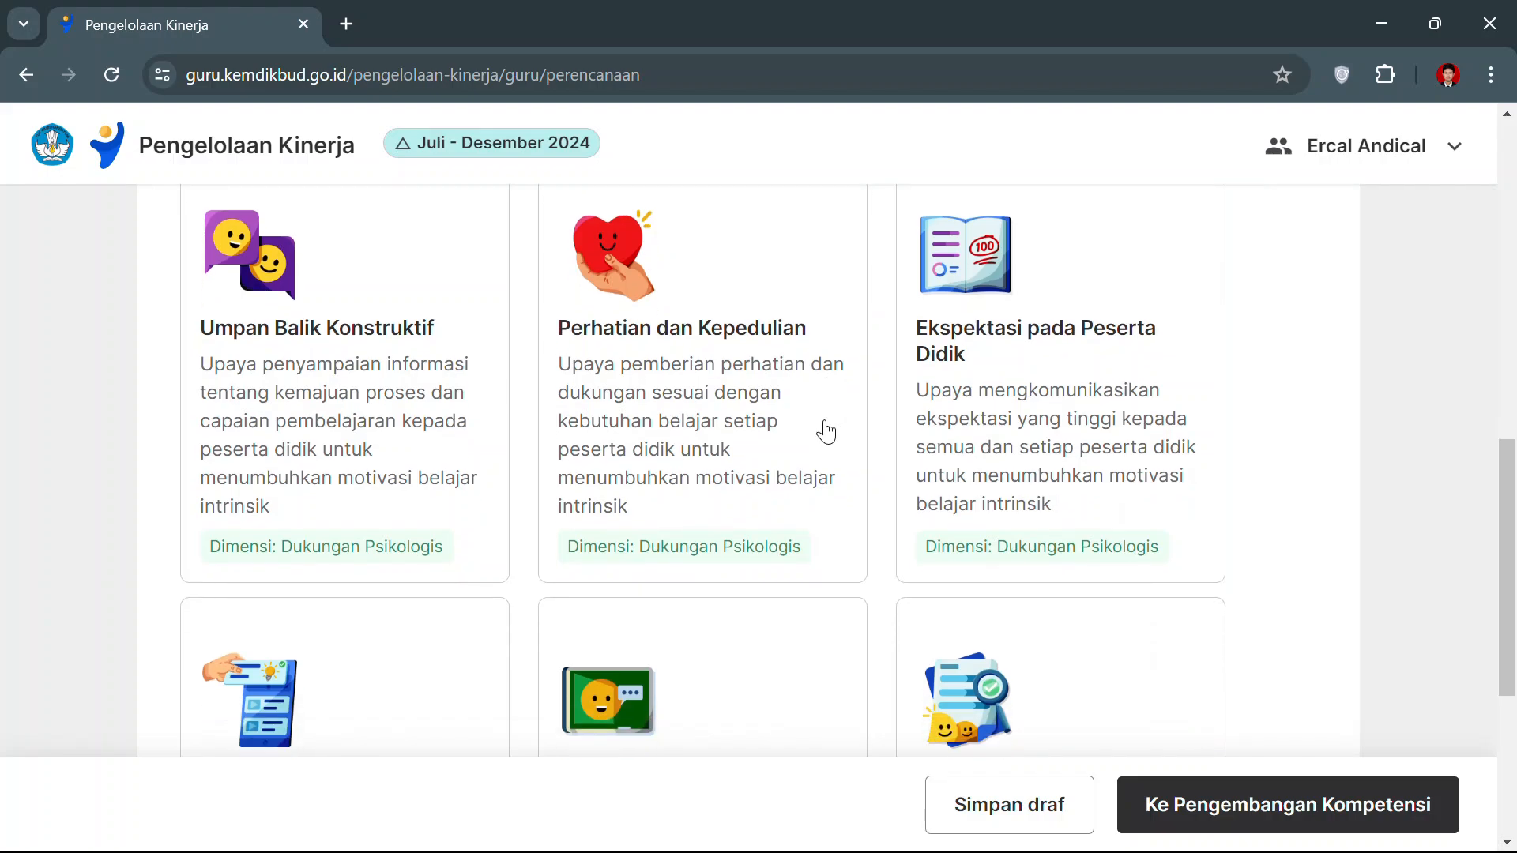
scroll(826, 431, up, 7)
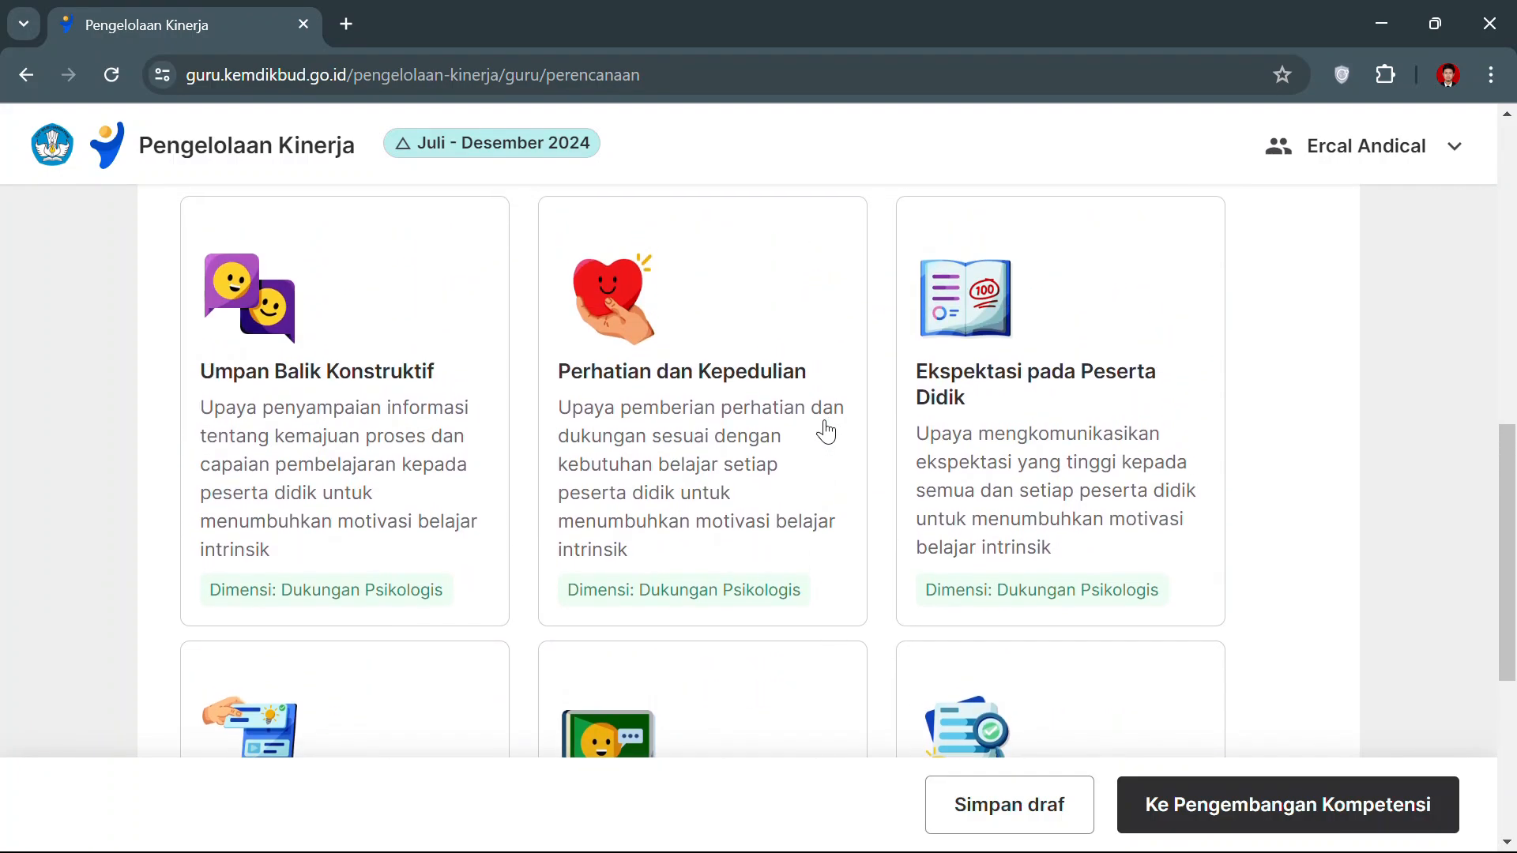
scroll(825, 430, up, 3)
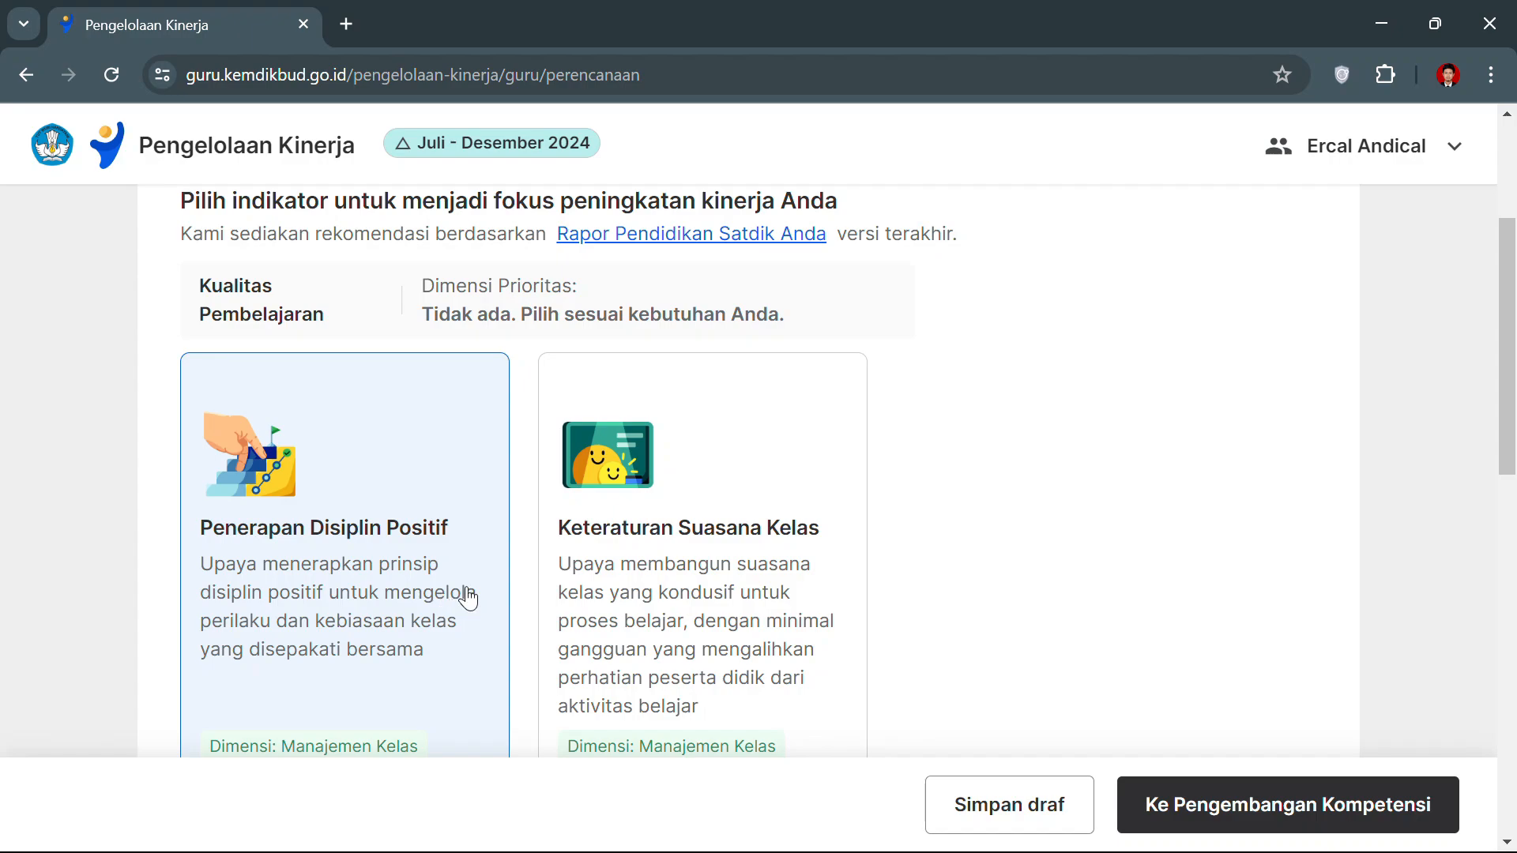
scroll(863, 549, down, 1)
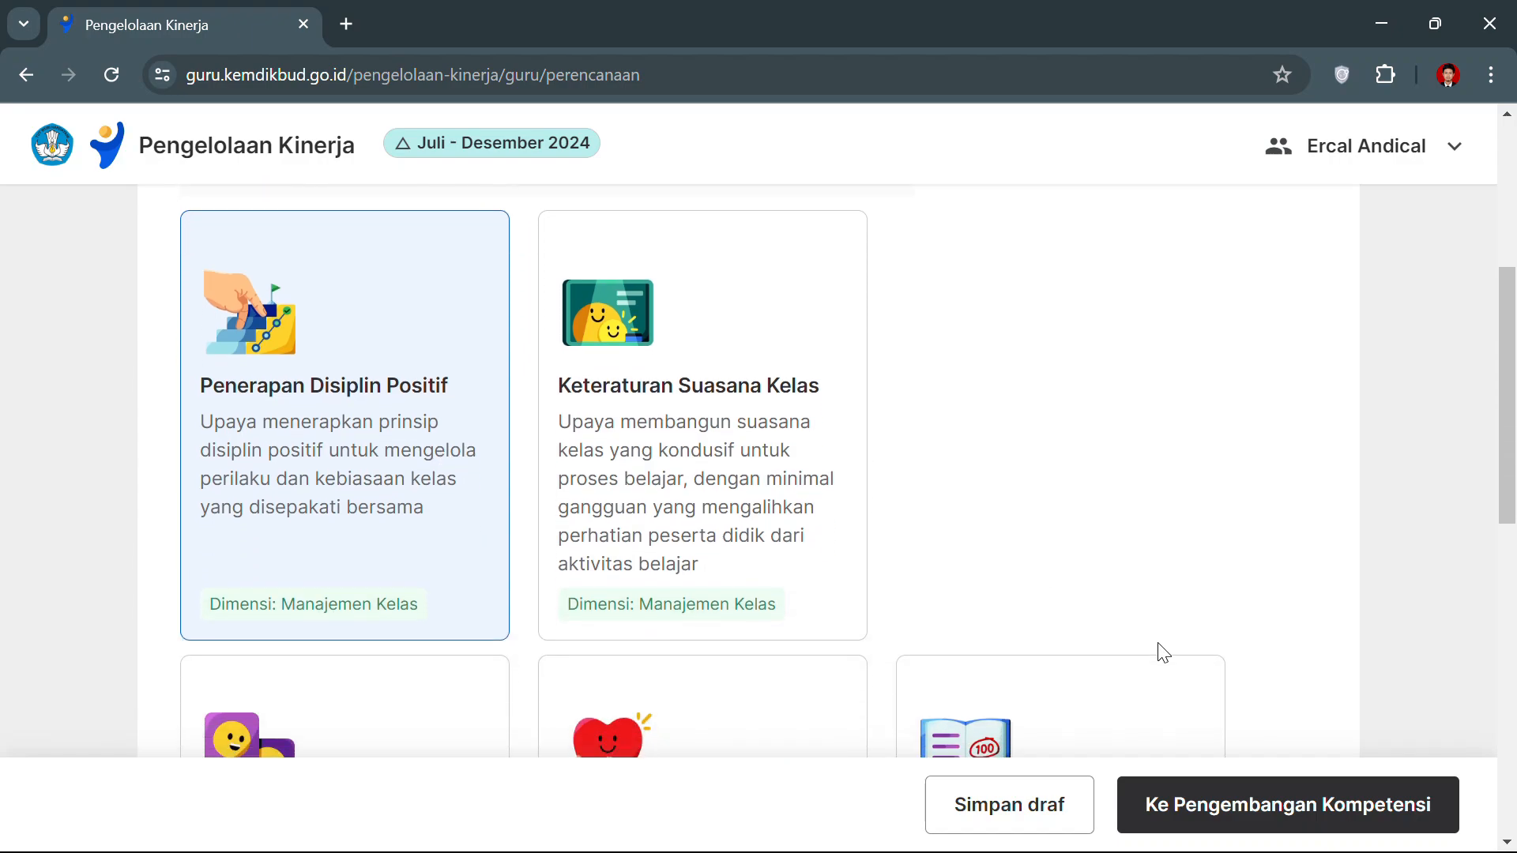
click(1293, 810)
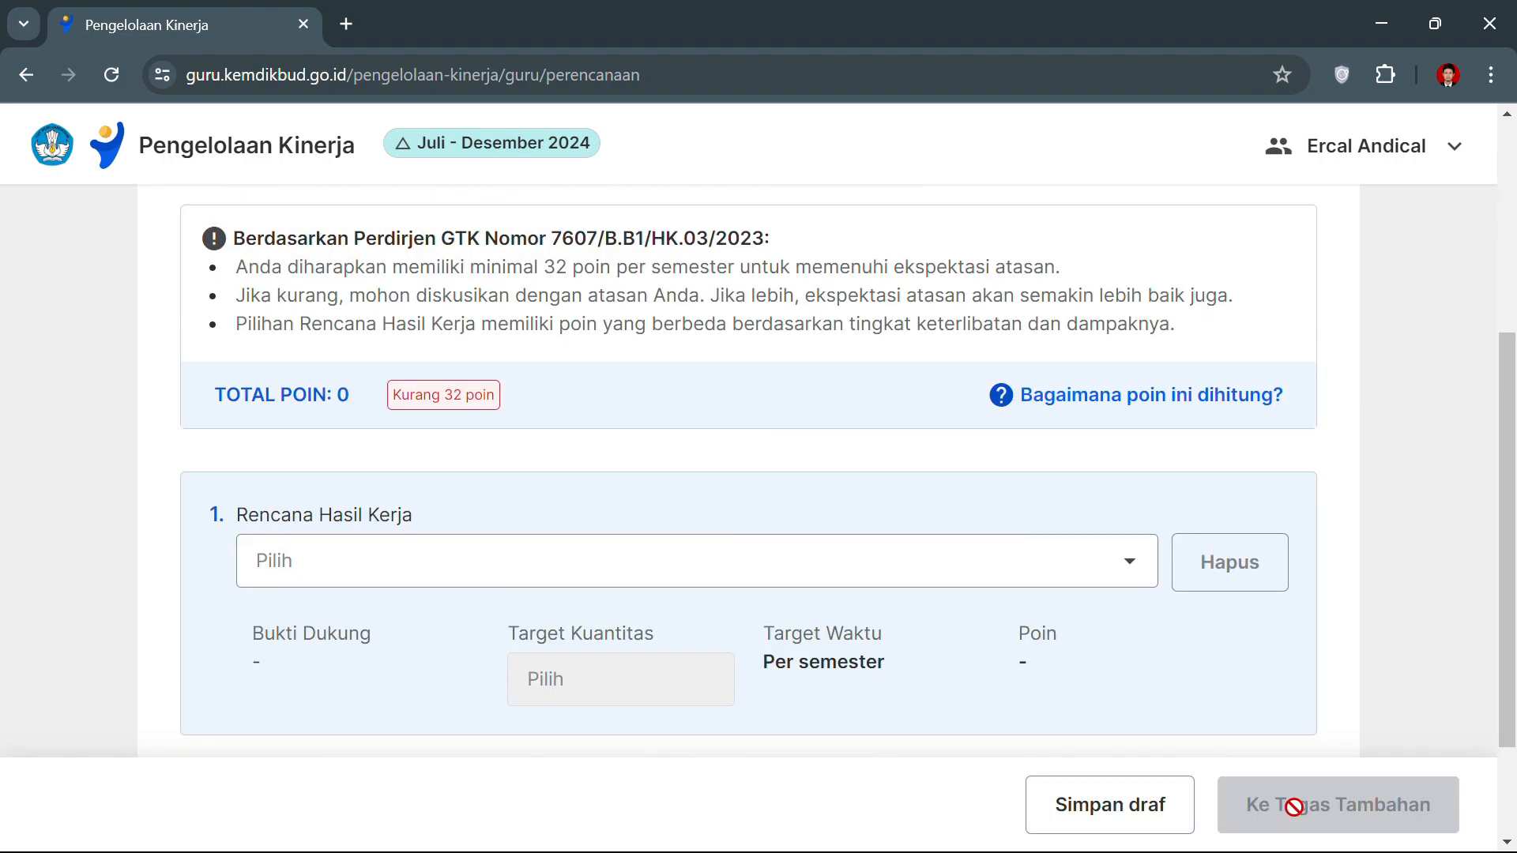
- Read the Pengembangan Kompetensi point requirements and examine the first Rencana Hasil Kerja entry
scroll(1293, 807, up, 1)
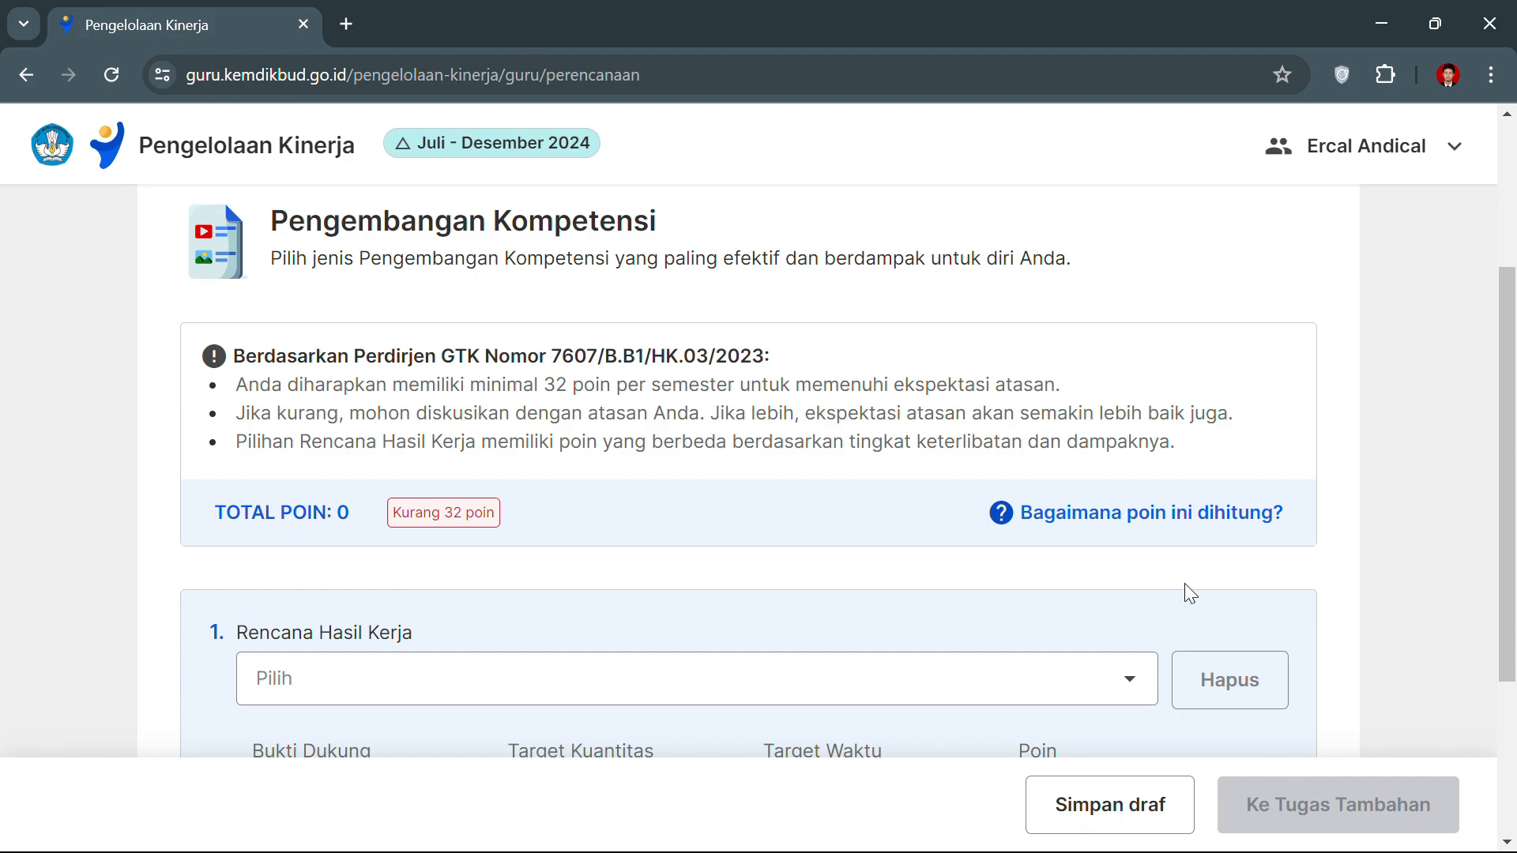
scroll(1185, 584, down, 1)
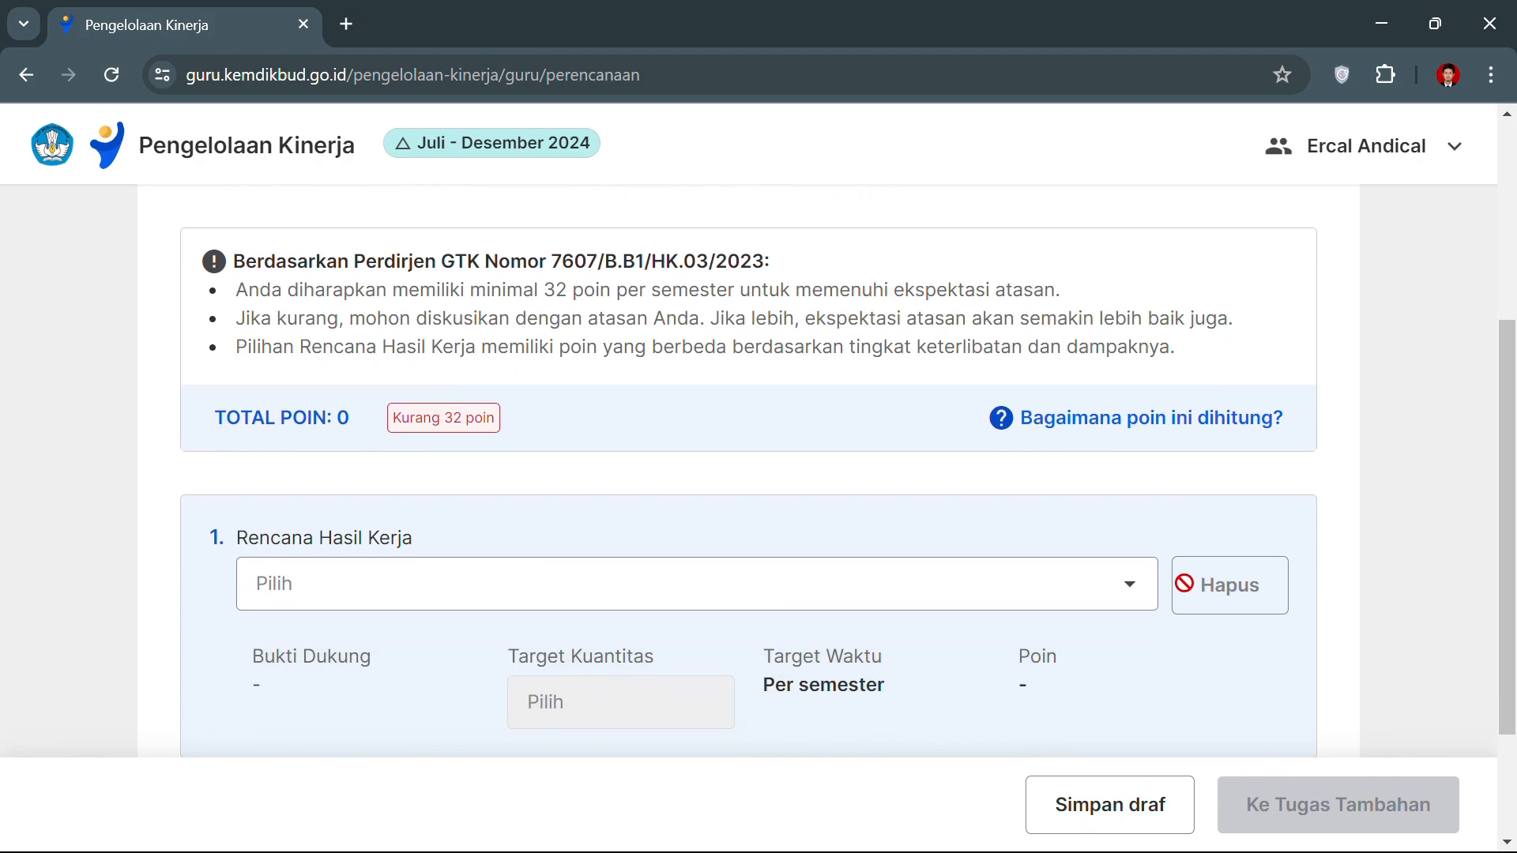
scroll(1184, 583, down, 1)
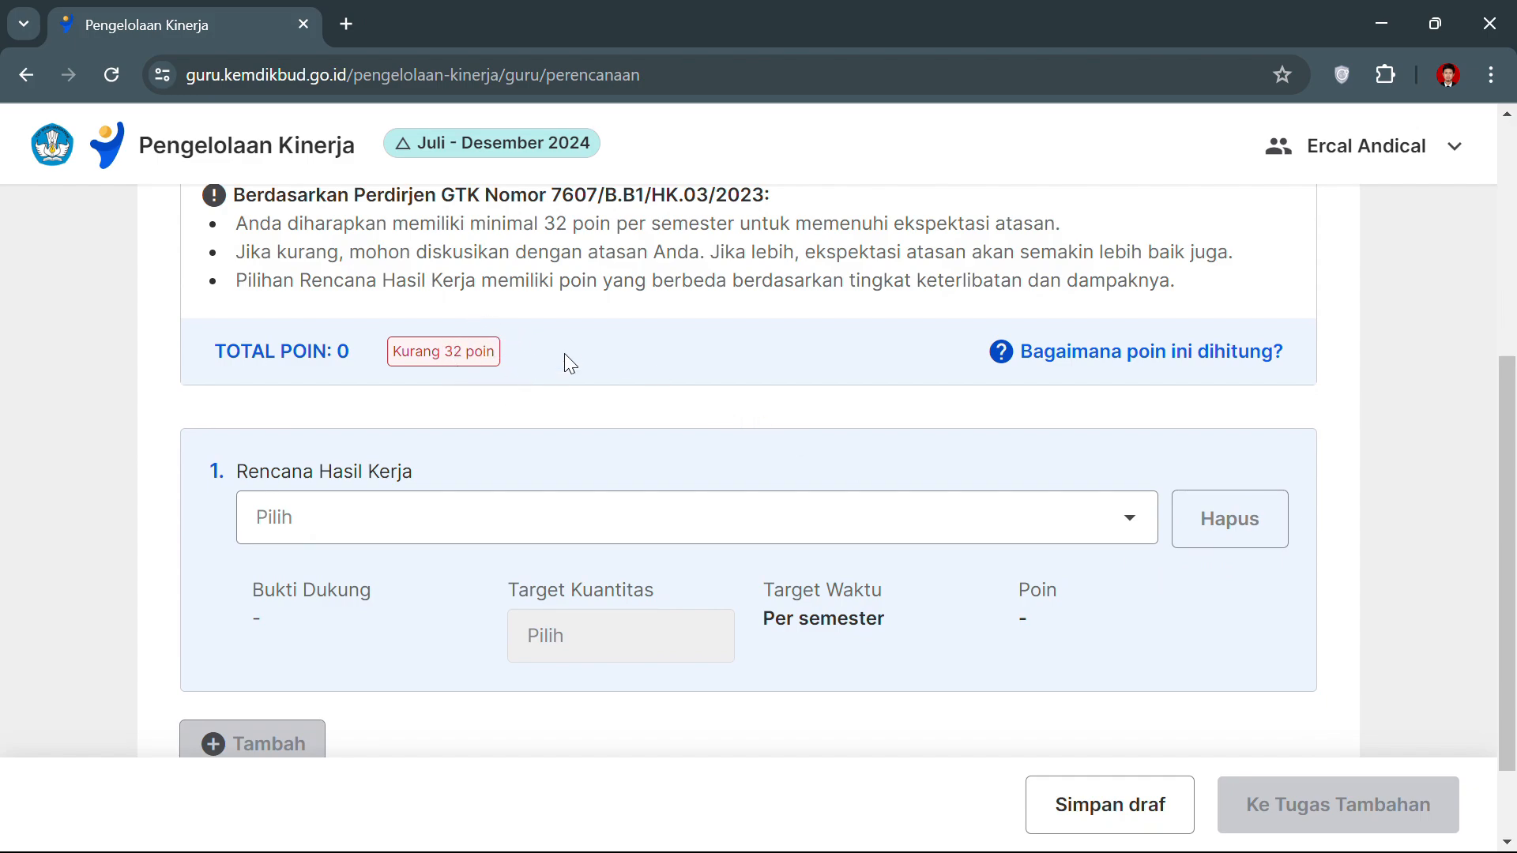
scroll(671, 407, up, 4)
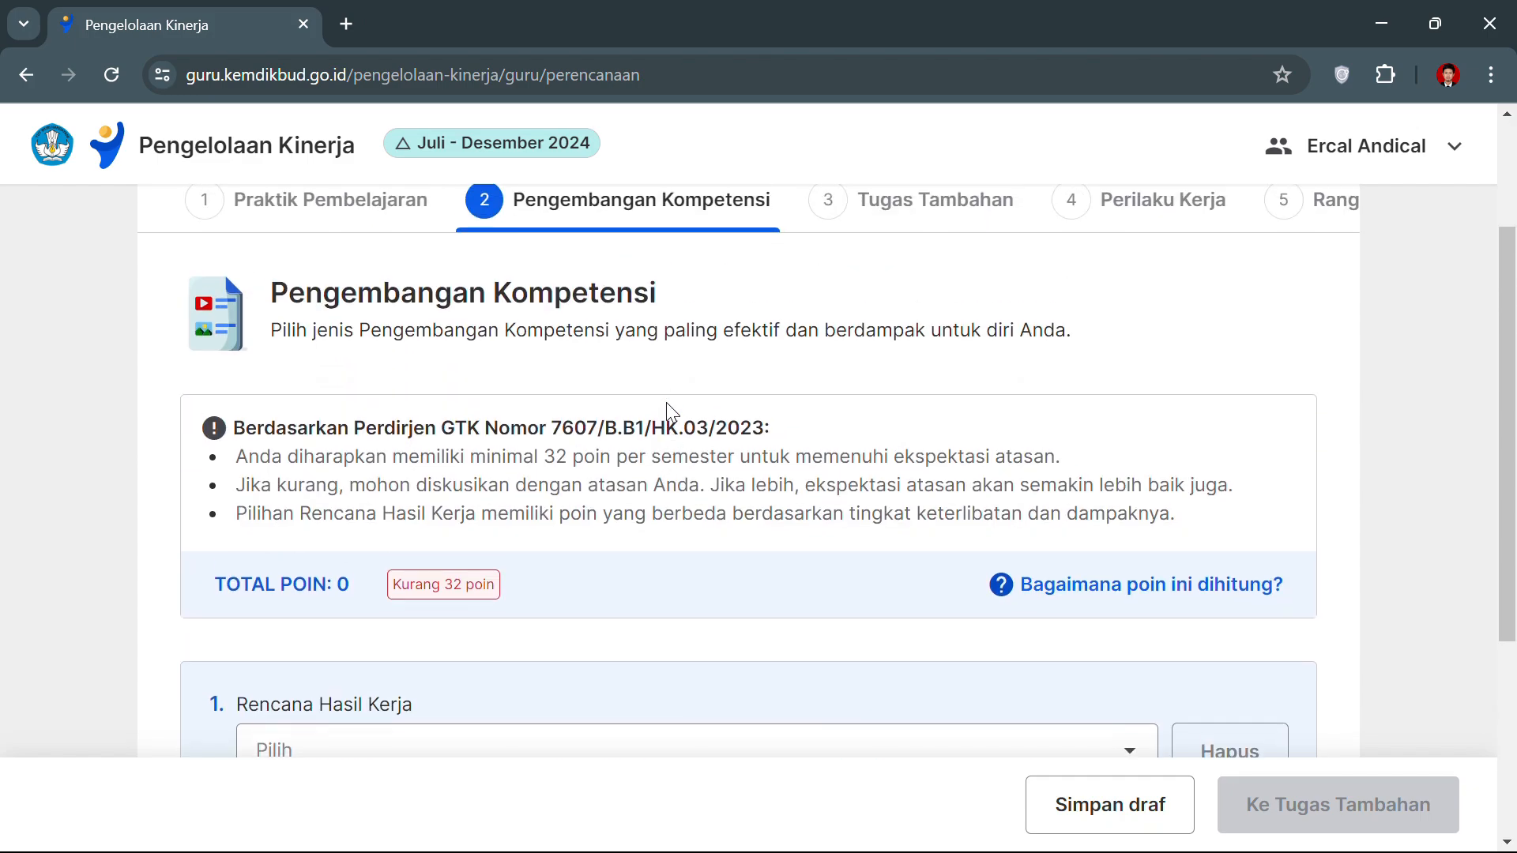
scroll(667, 403, down, 2)
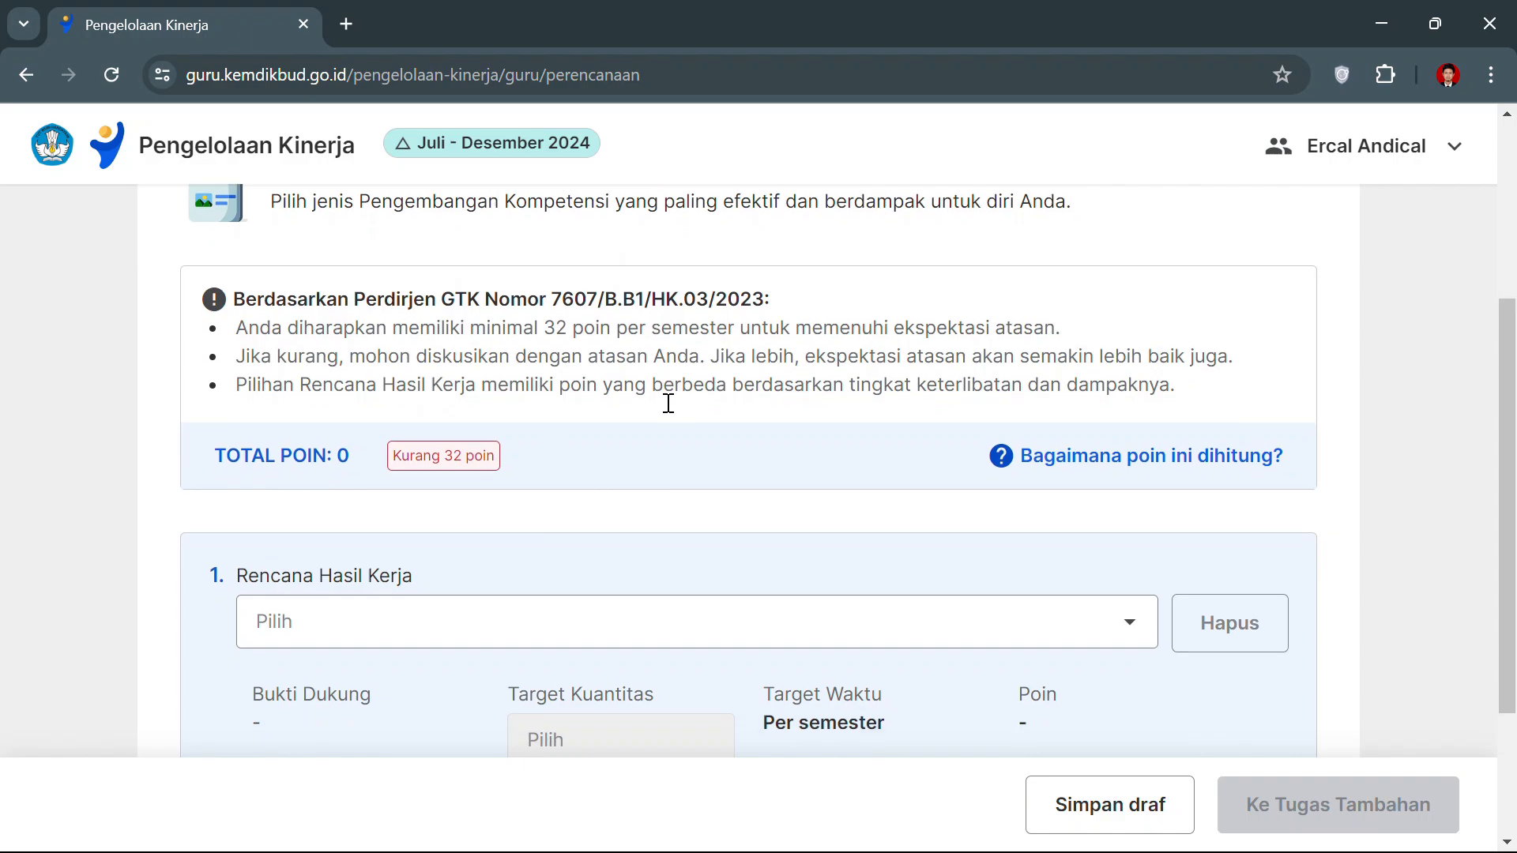
scroll(668, 404, down, 2)
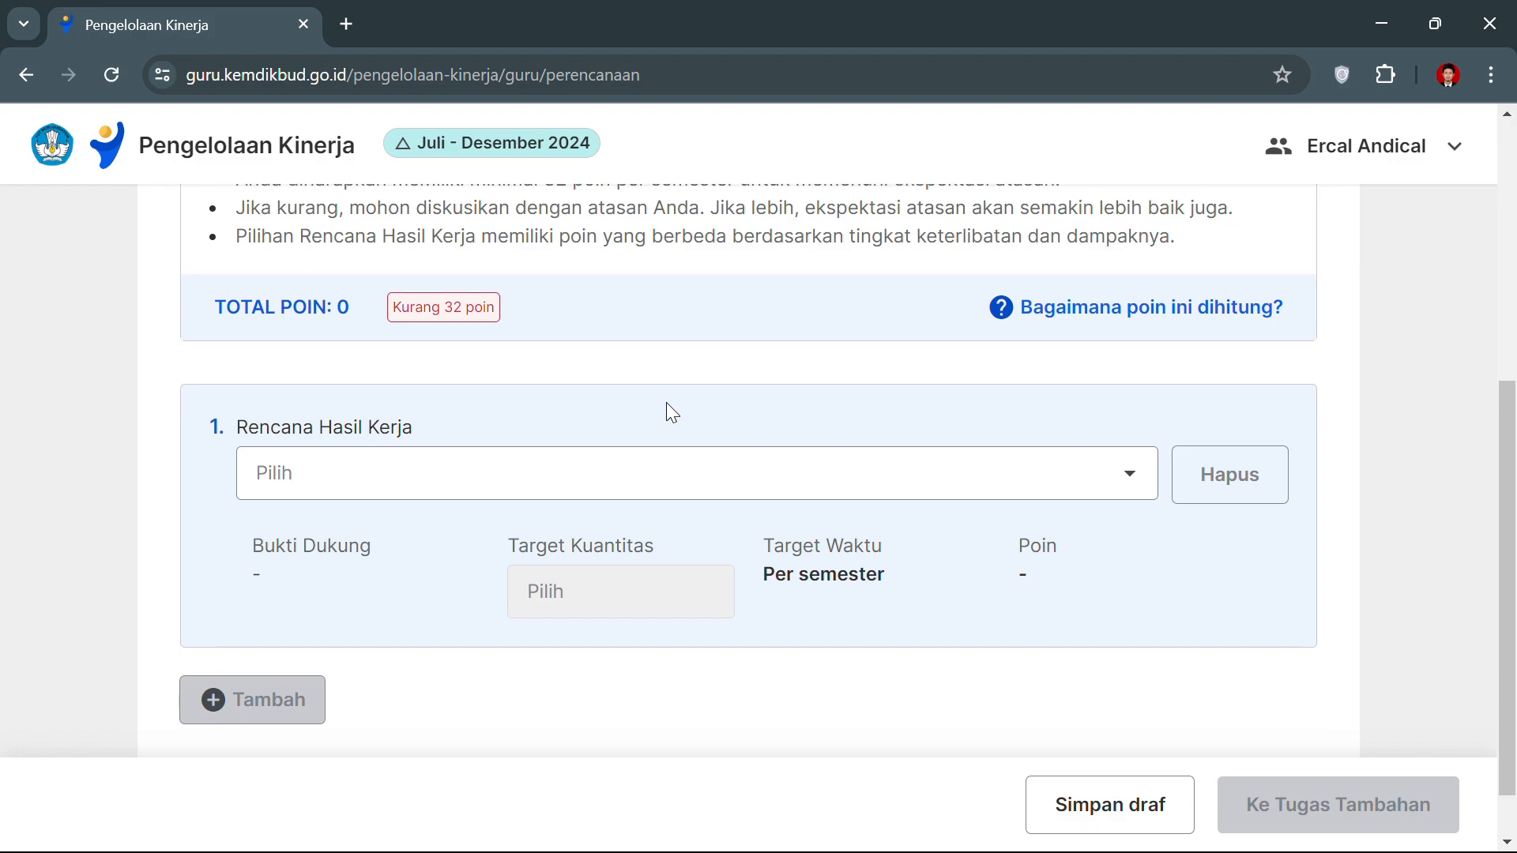
scroll(666, 403, down, 1)
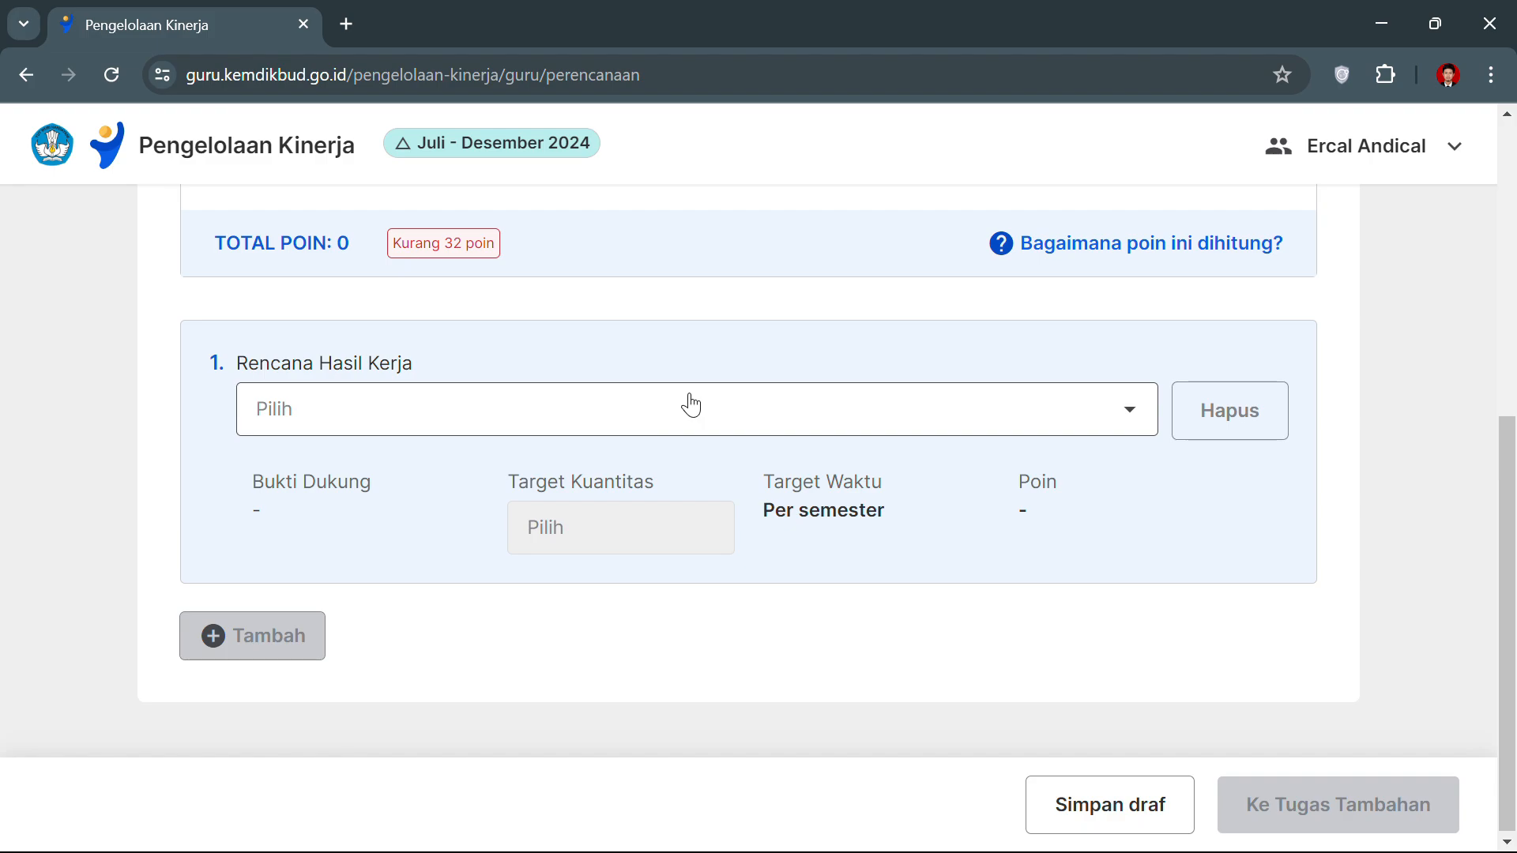
- Review all available Rencana Hasil Kerja options and their point values for the first entry
click(1131, 419)
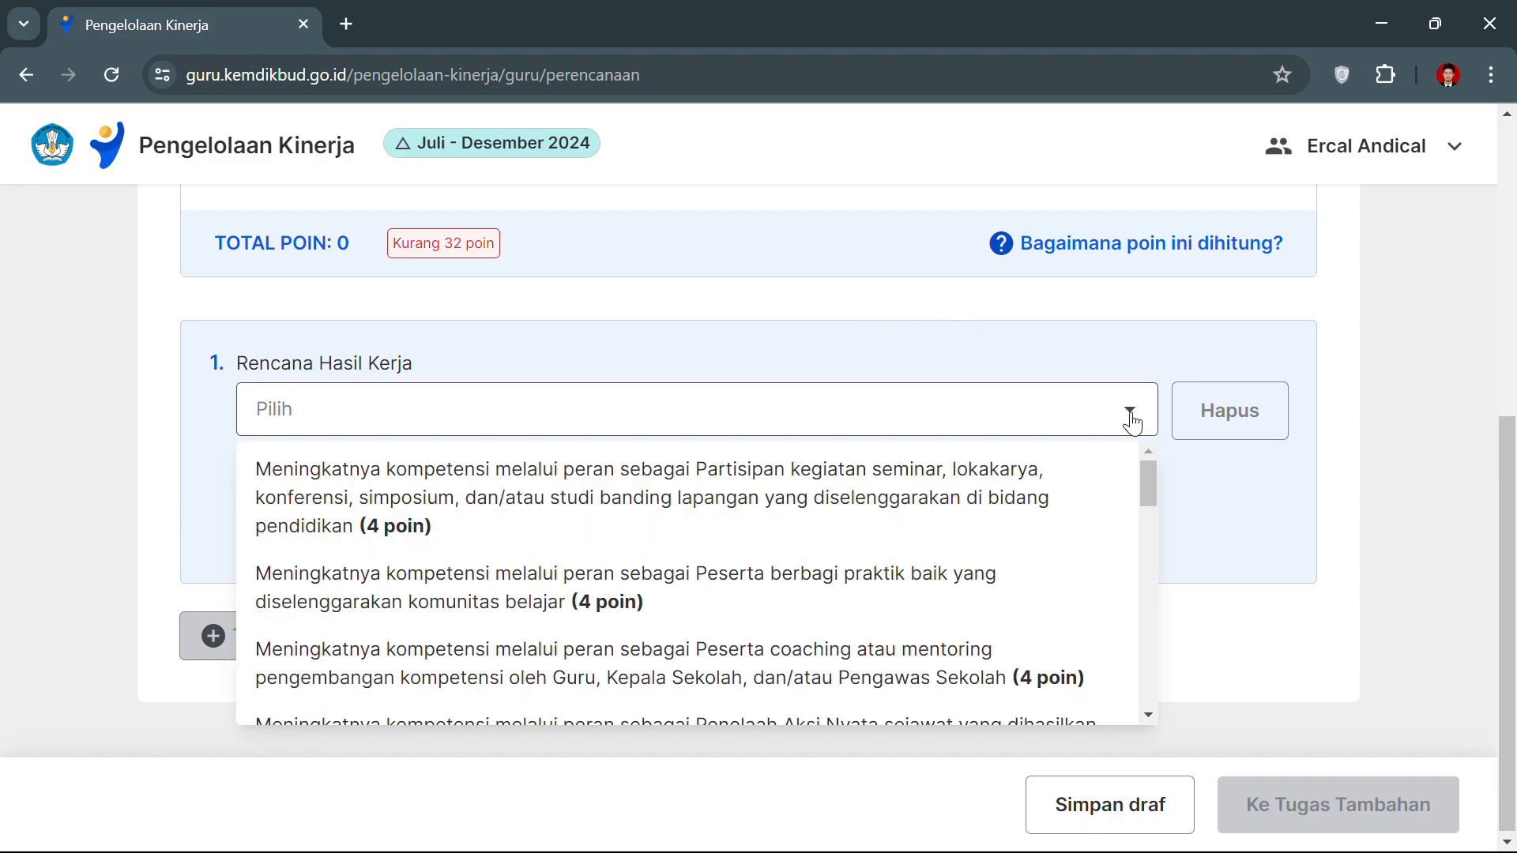
scroll(1093, 513, down, 1)
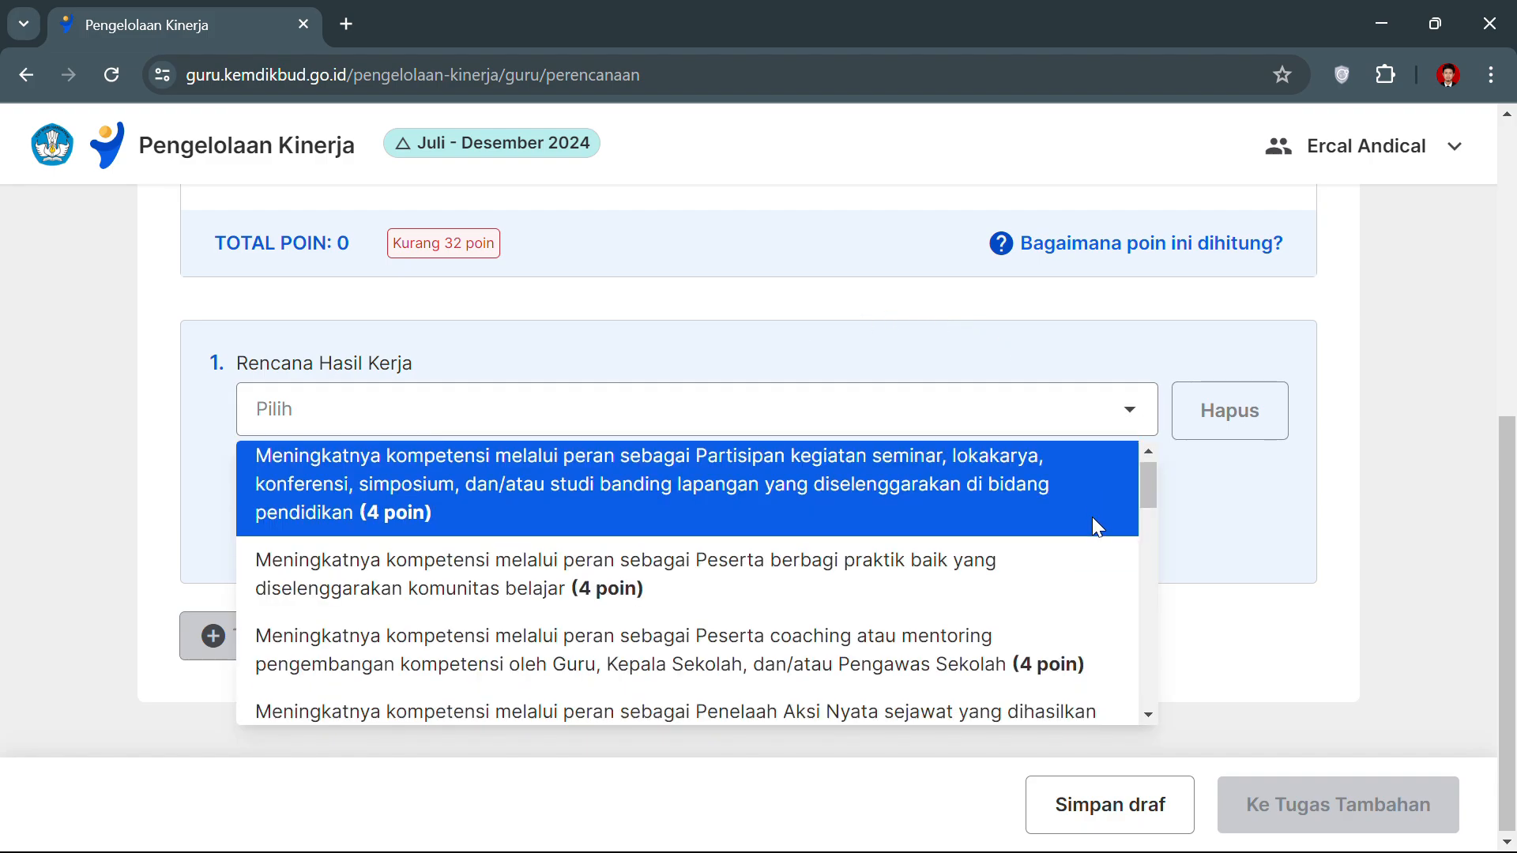
scroll(1093, 520, down, 5)
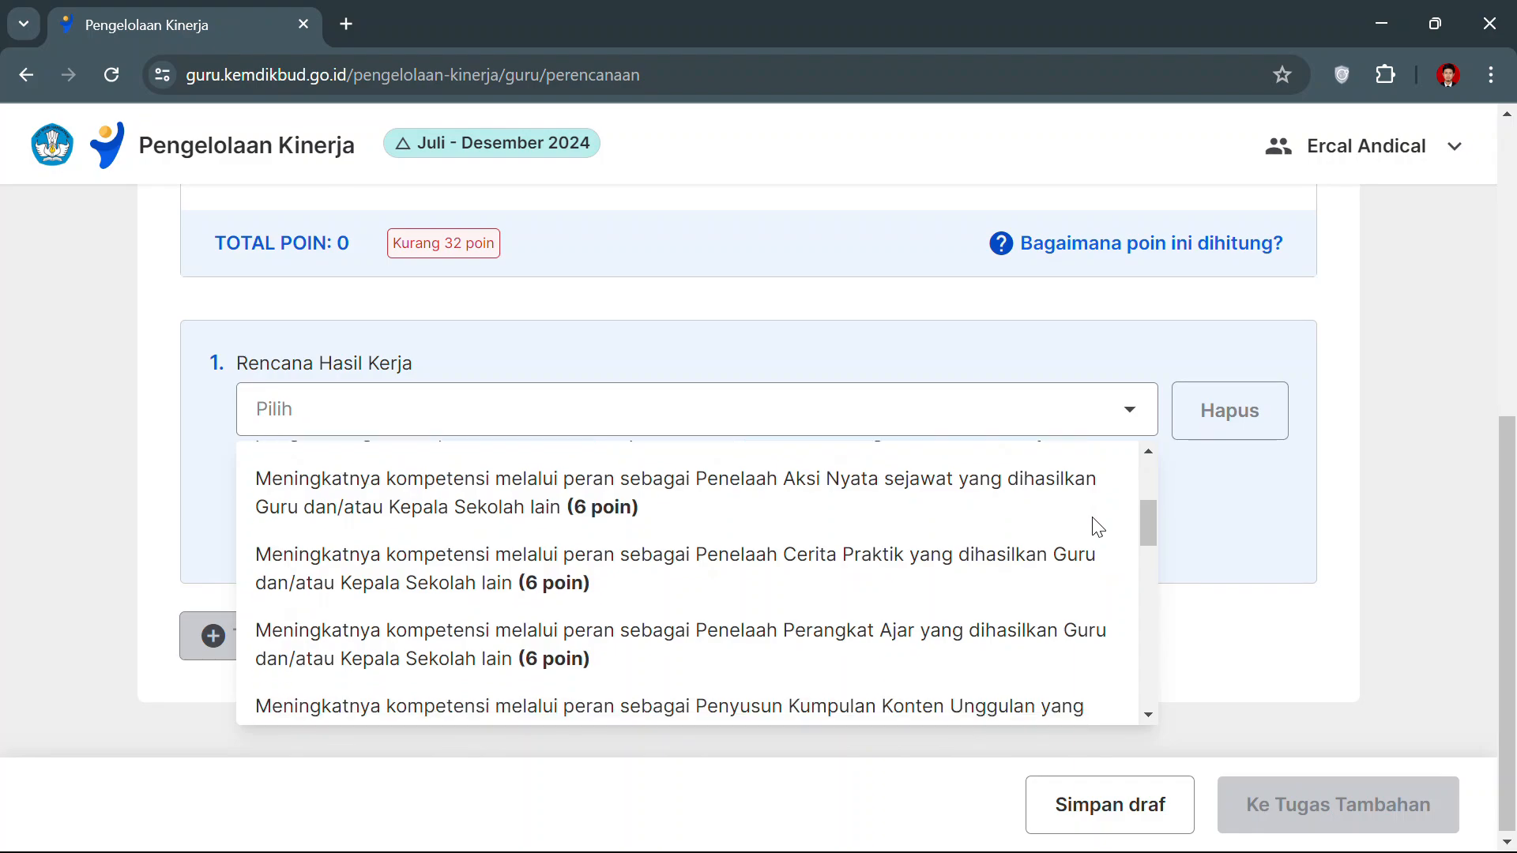
scroll(1097, 525, down, 3)
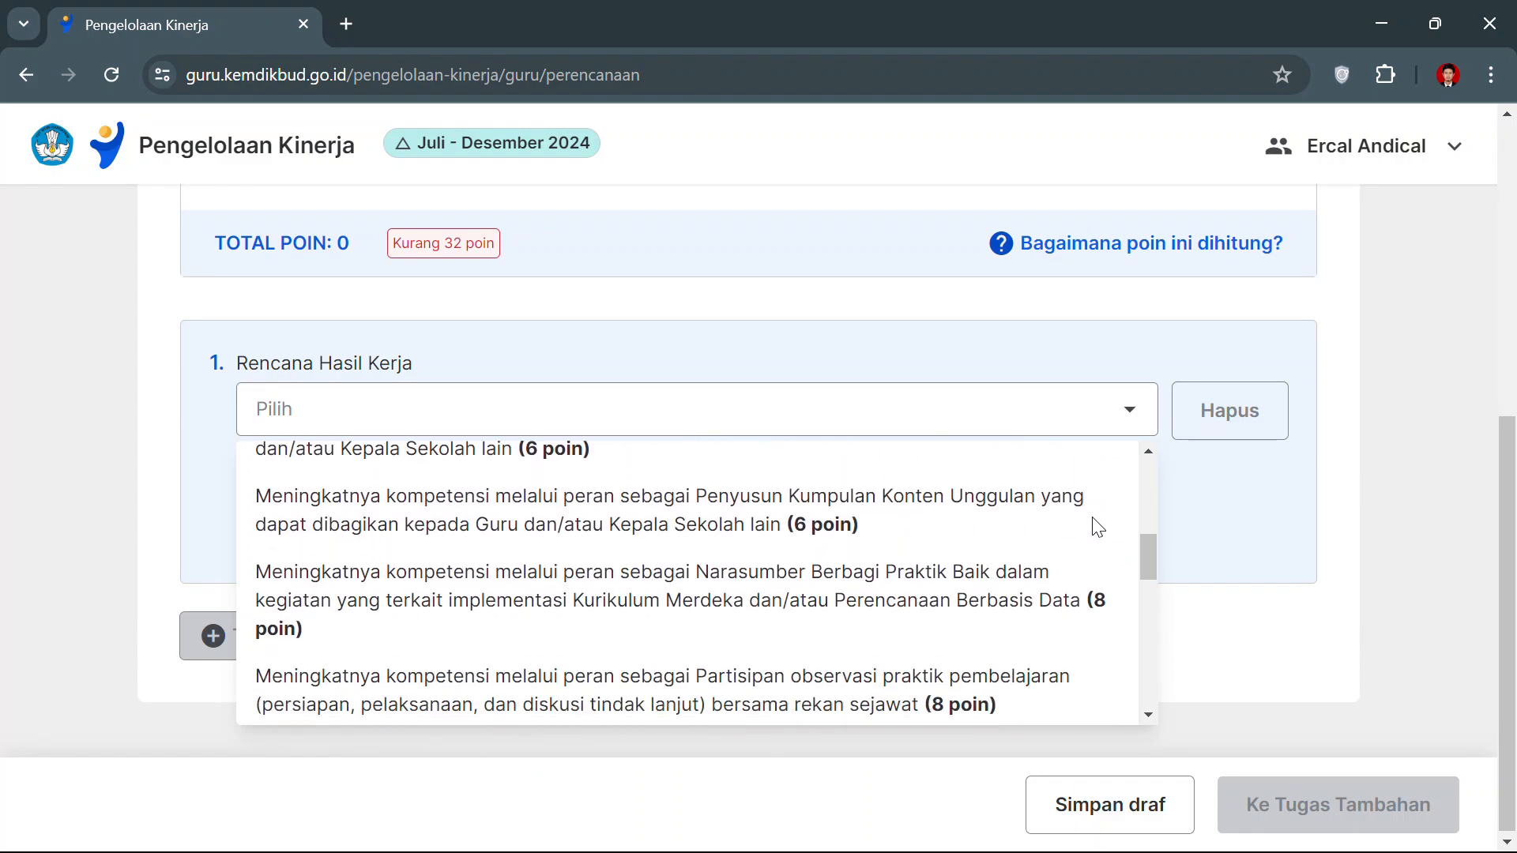
scroll(1094, 519, down, 3)
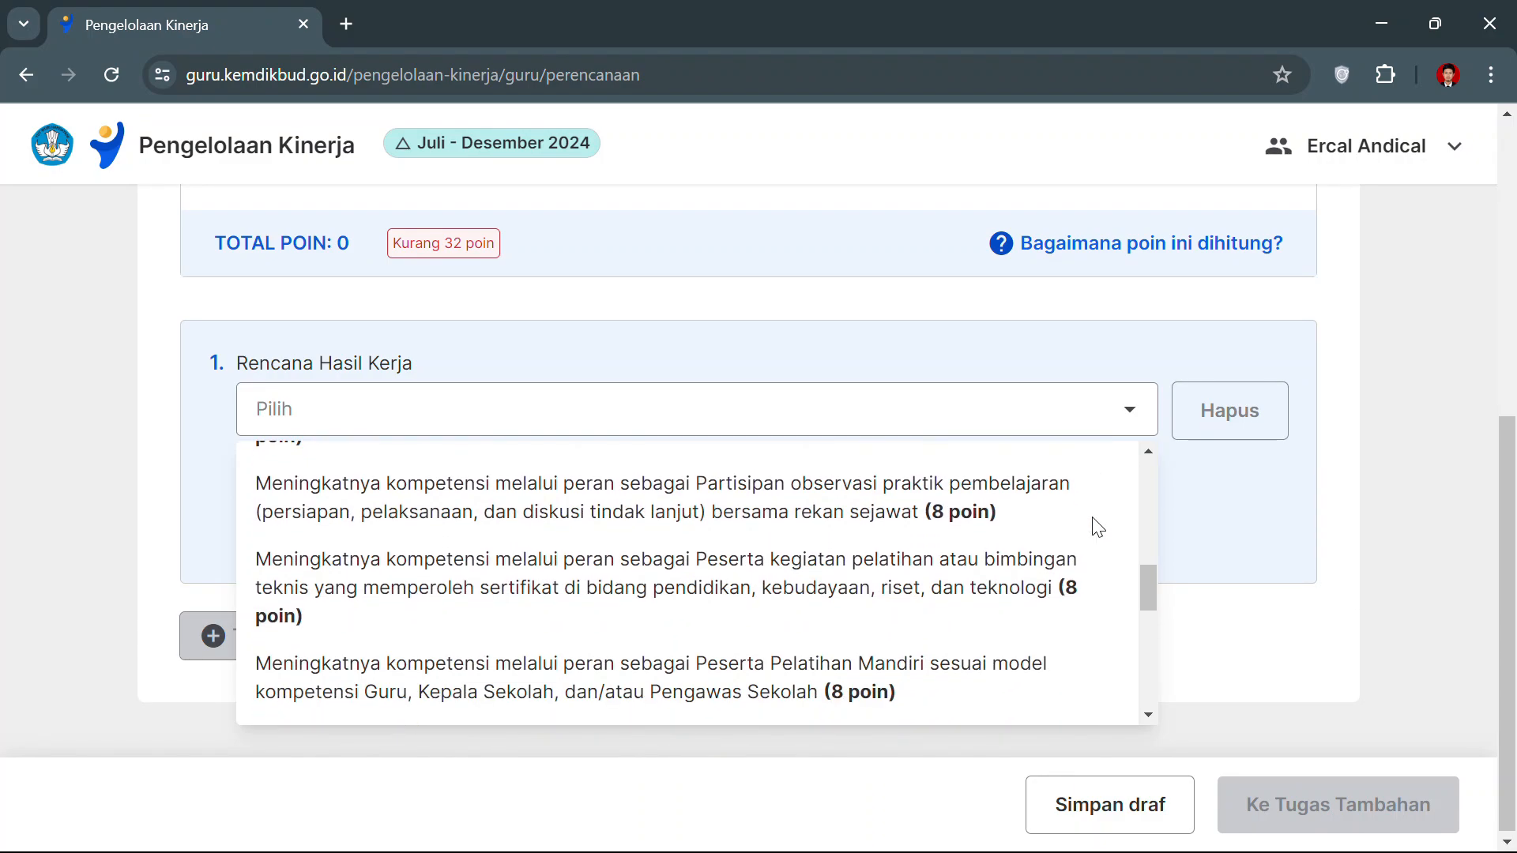
scroll(1098, 528, down, 4)
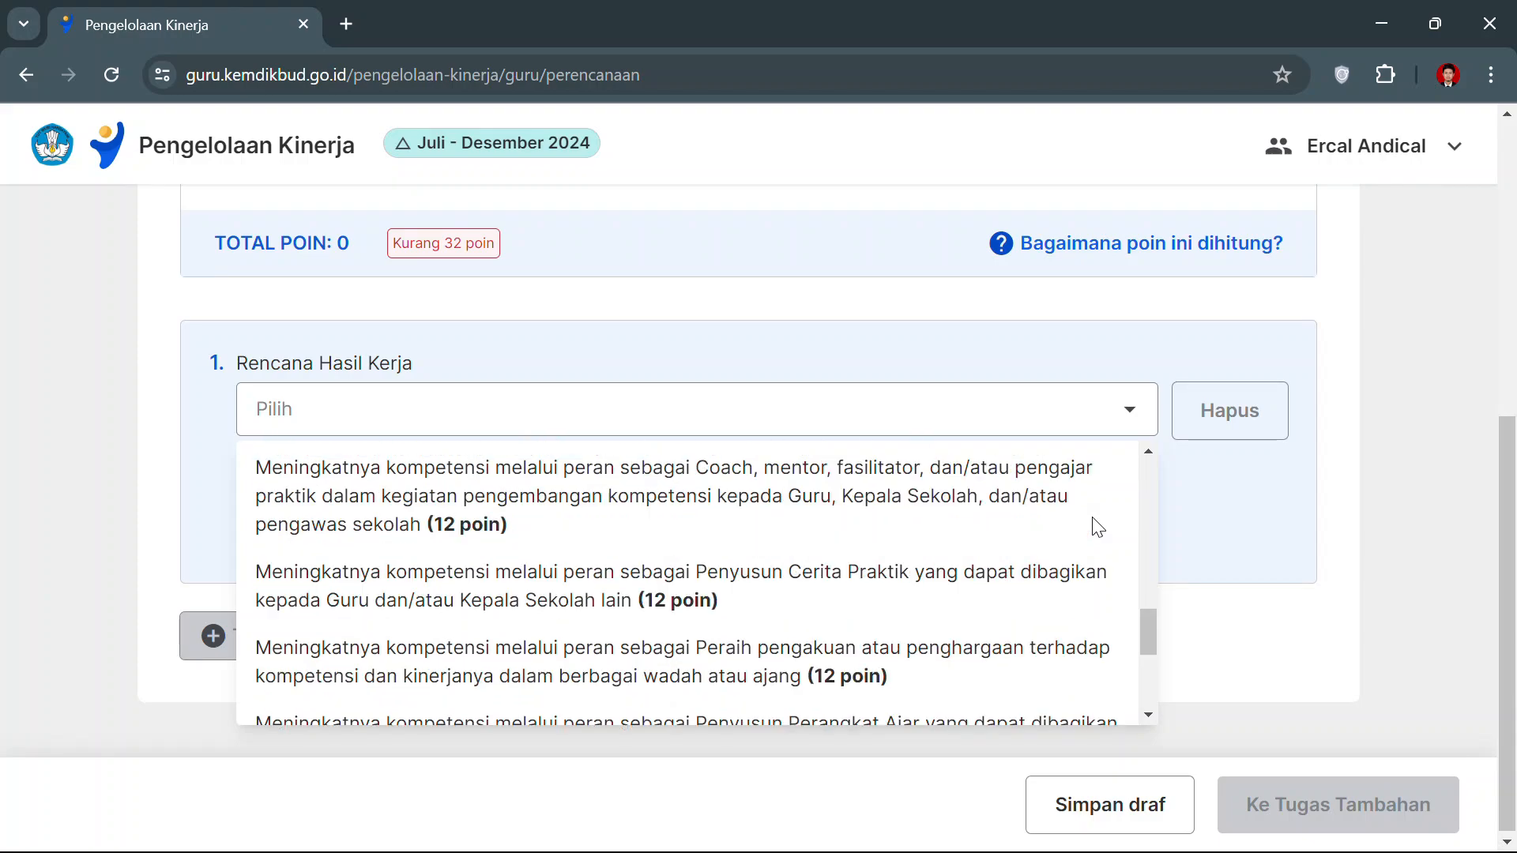
scroll(1097, 527, down, 1)
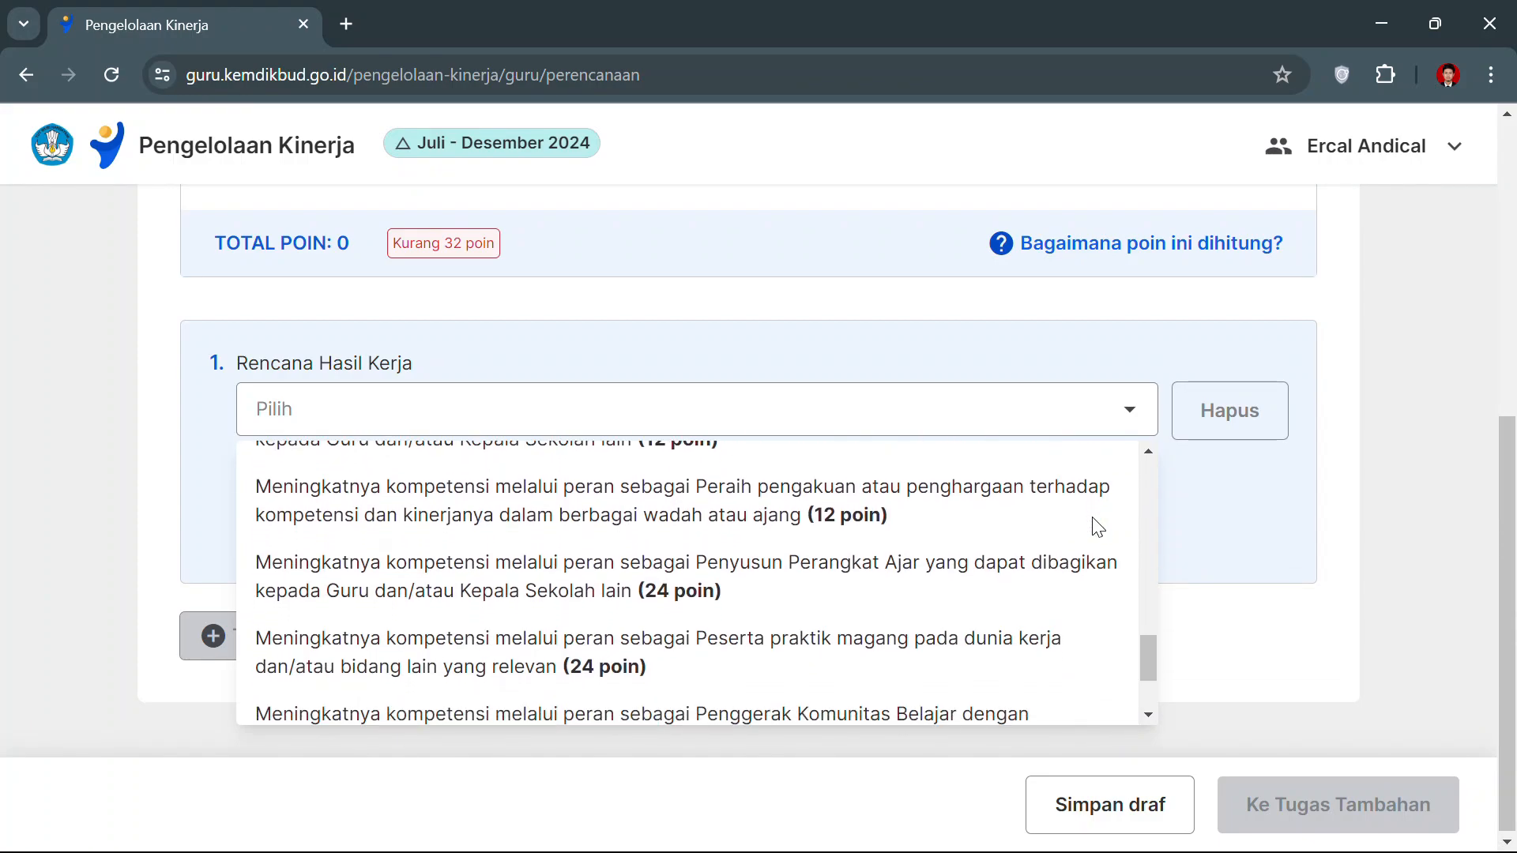
scroll(1097, 527, down, 2)
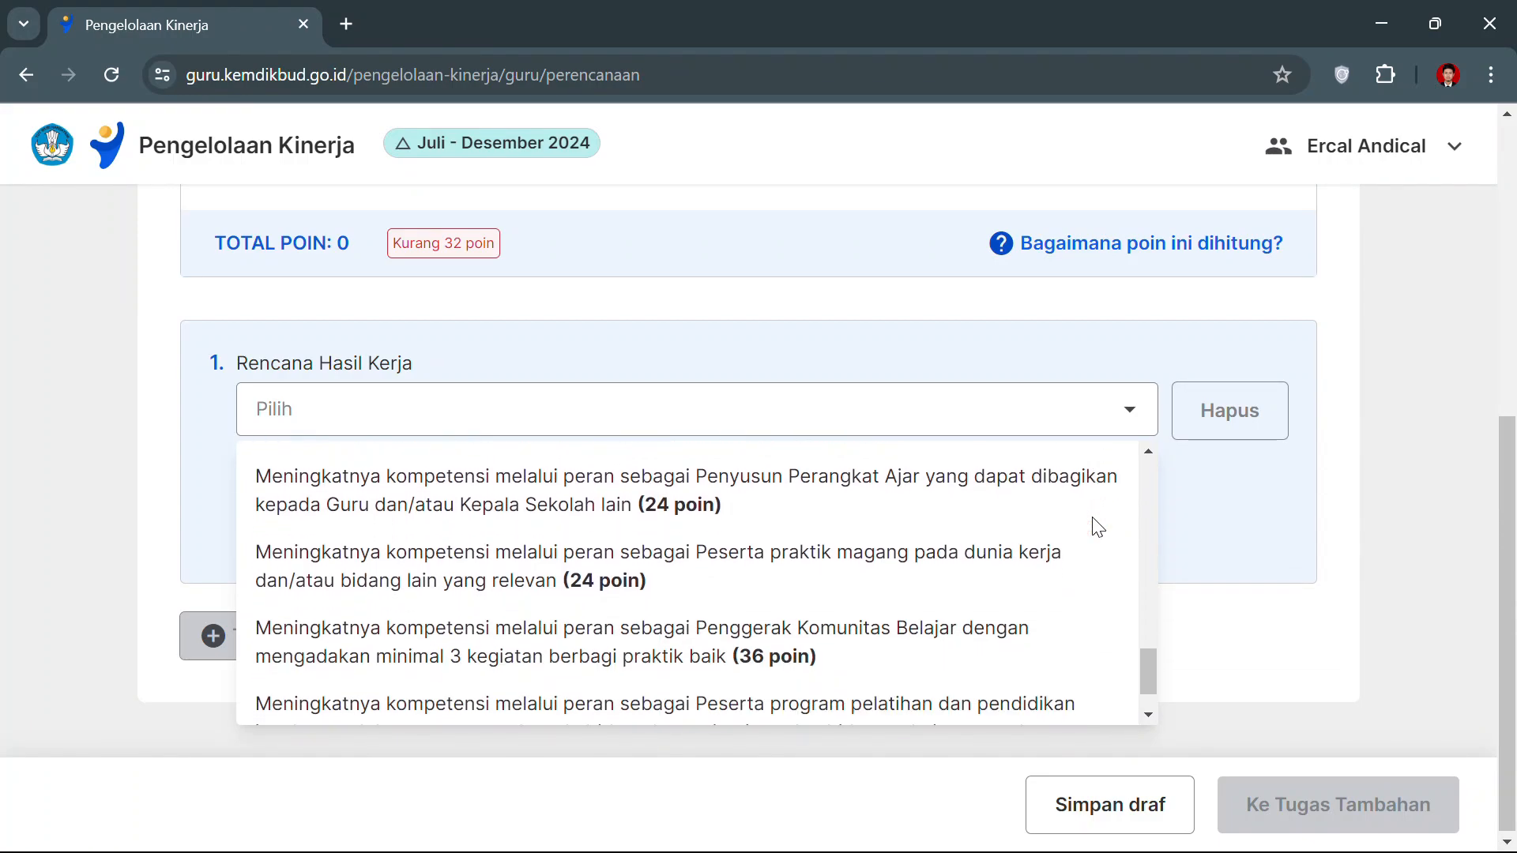
scroll(1098, 528, down, 1)
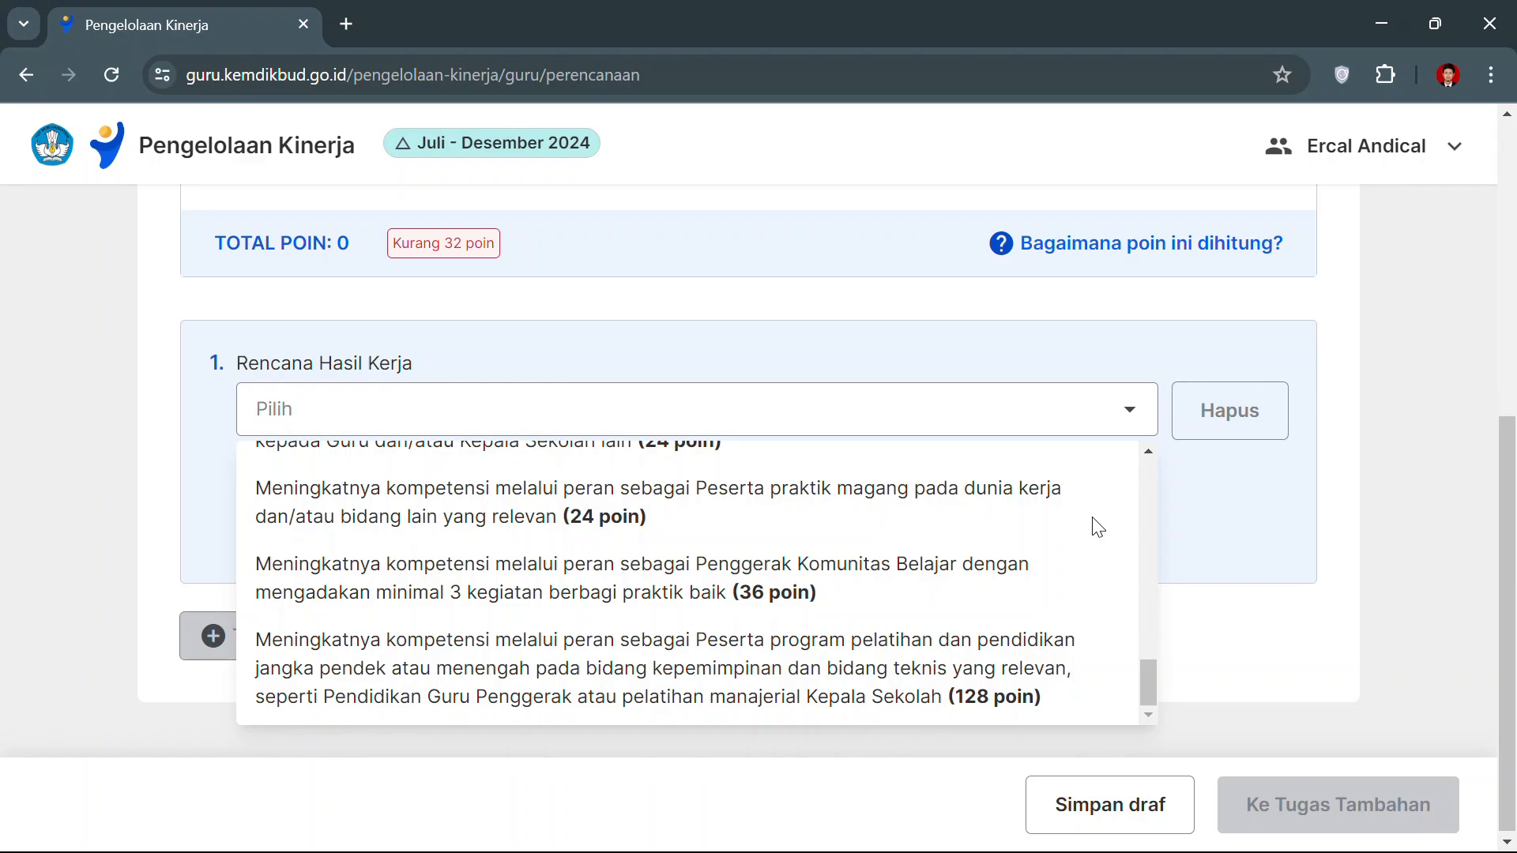
- Set the first Rencana Hasil Kerja to Peserta berbagi praktik baik yang diselenggarakan komunitas belajar (4 poin)
scroll(1097, 527, up, 3)
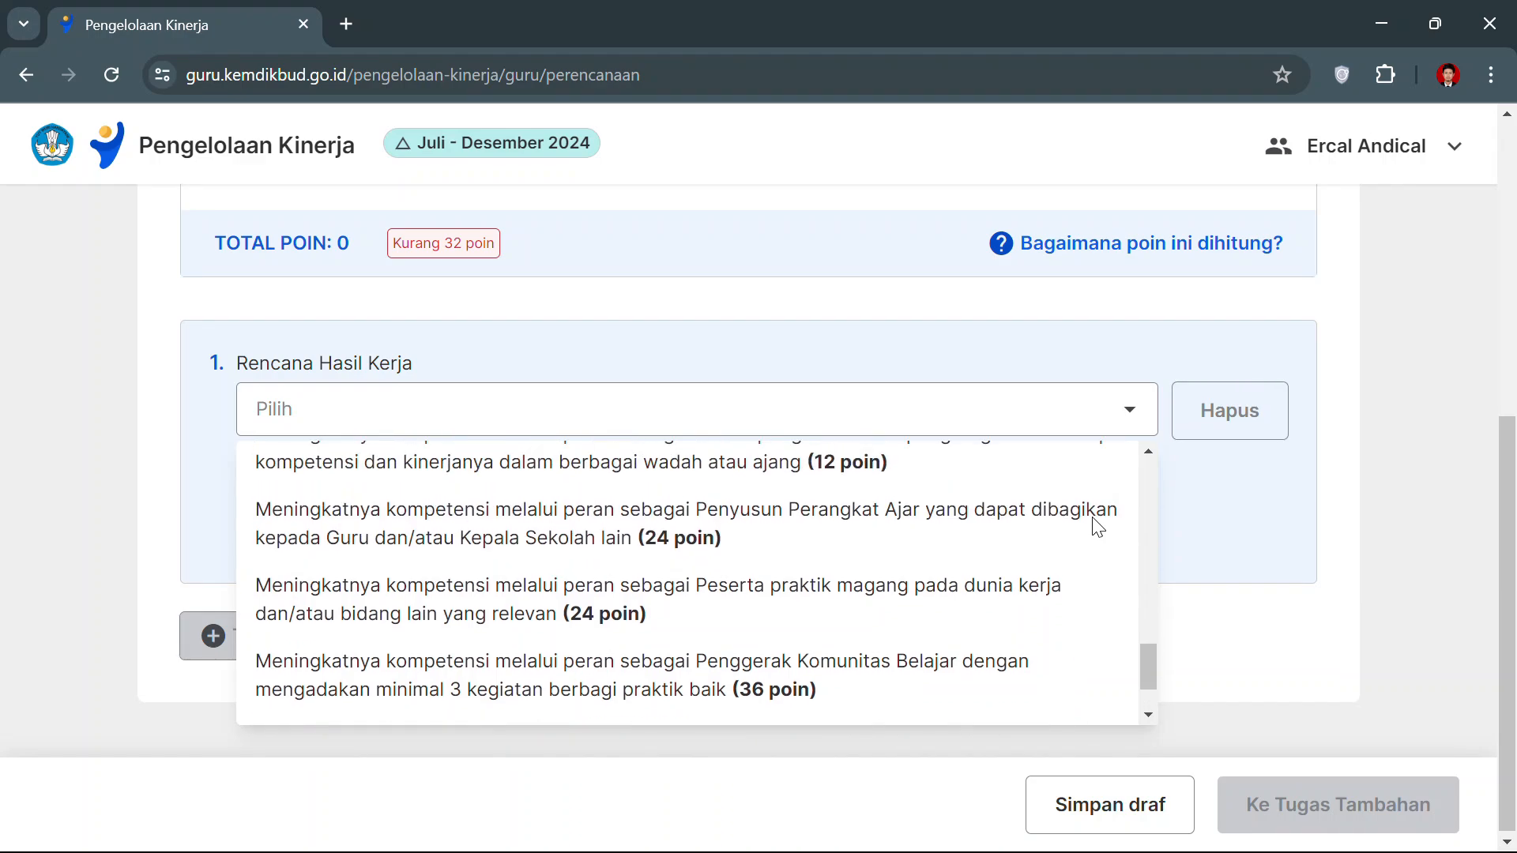
scroll(1096, 527, up, 5)
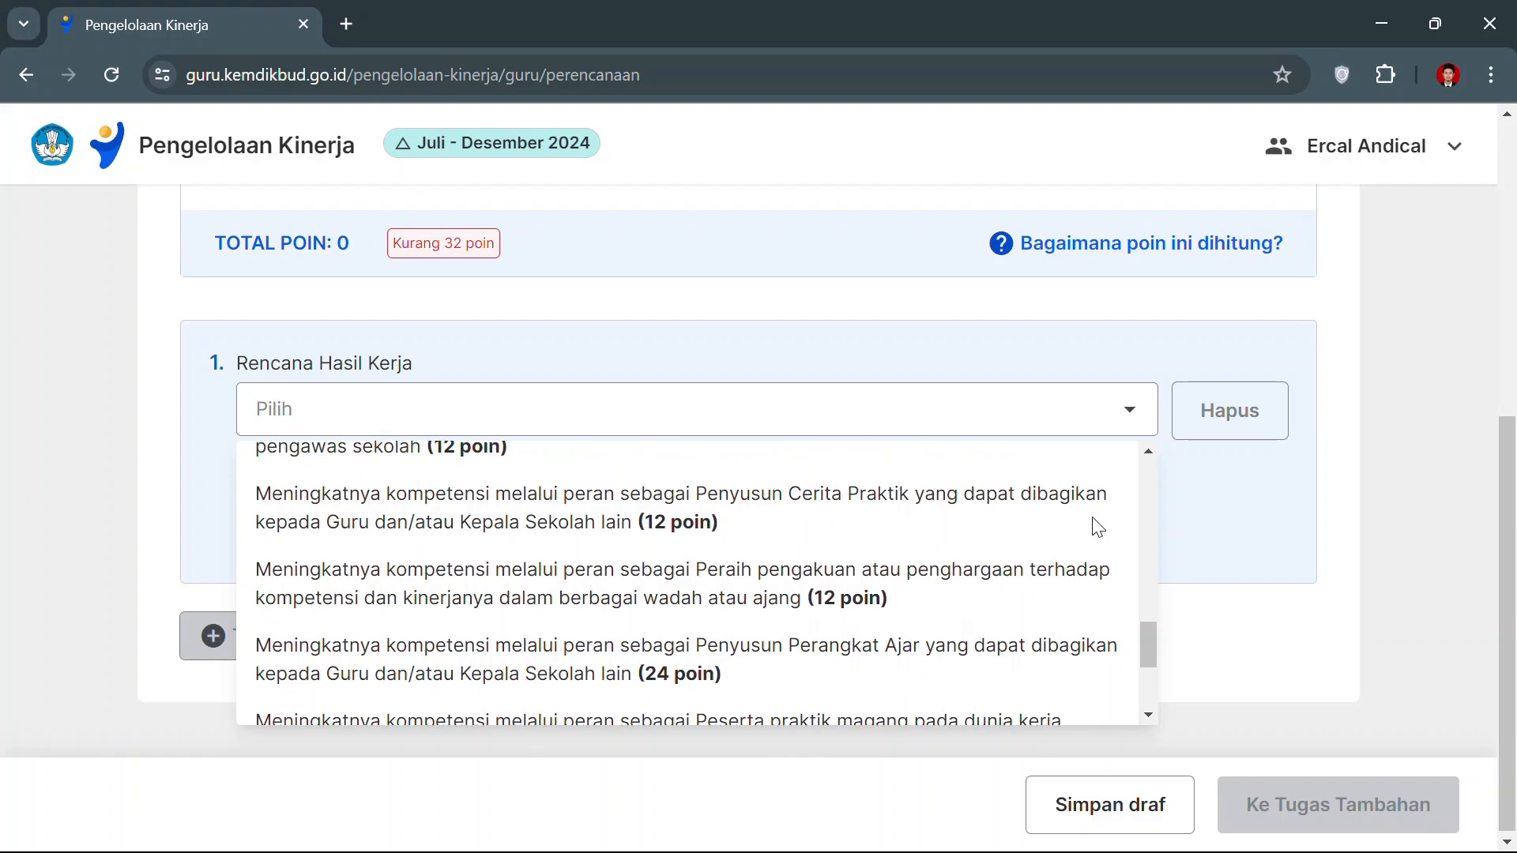
scroll(1094, 520, up, 5)
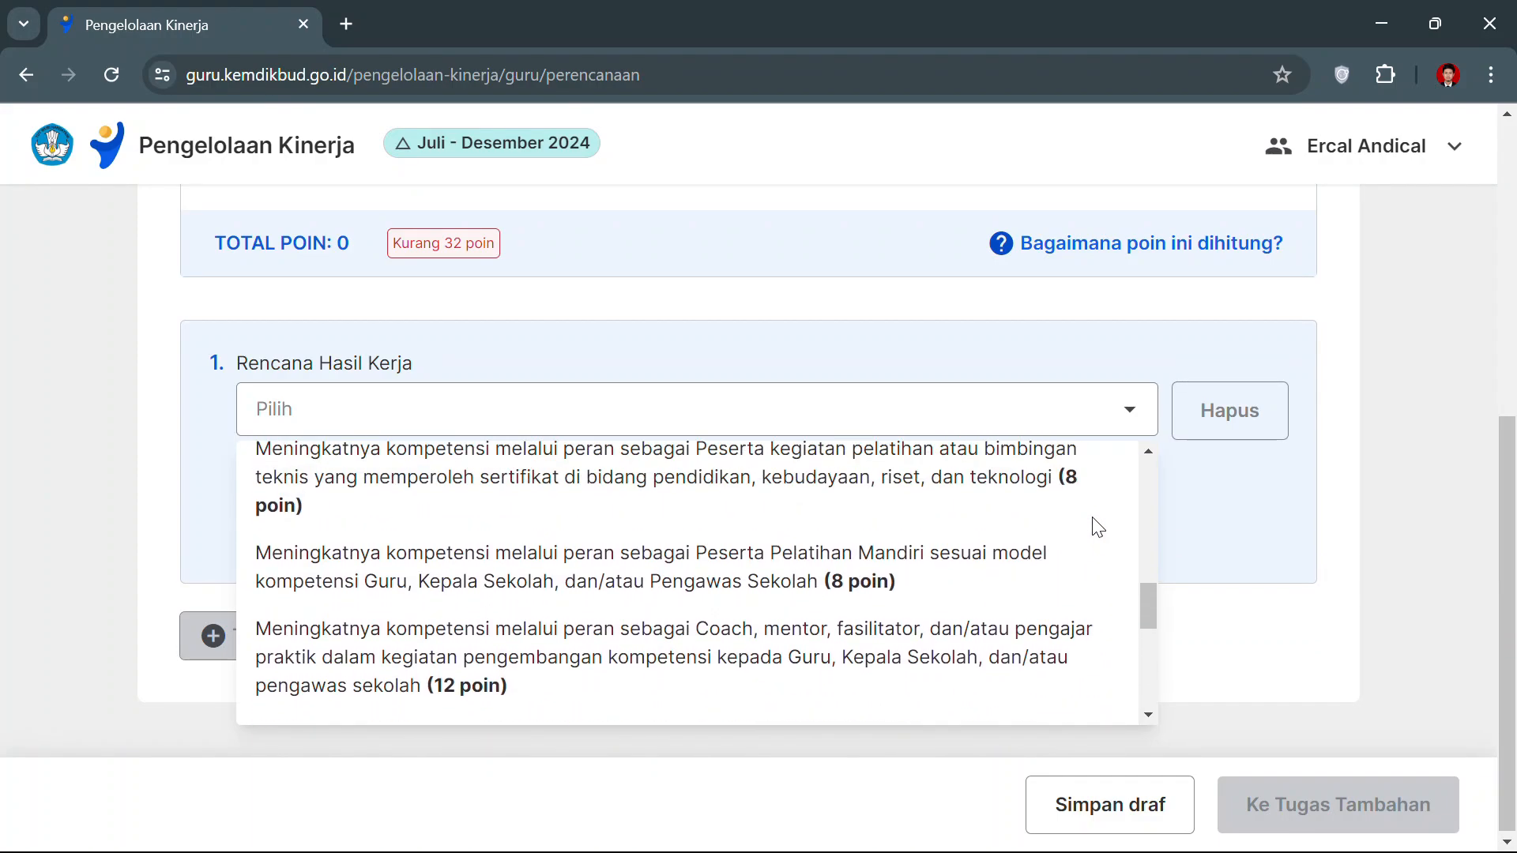
scroll(1097, 527, up, 5)
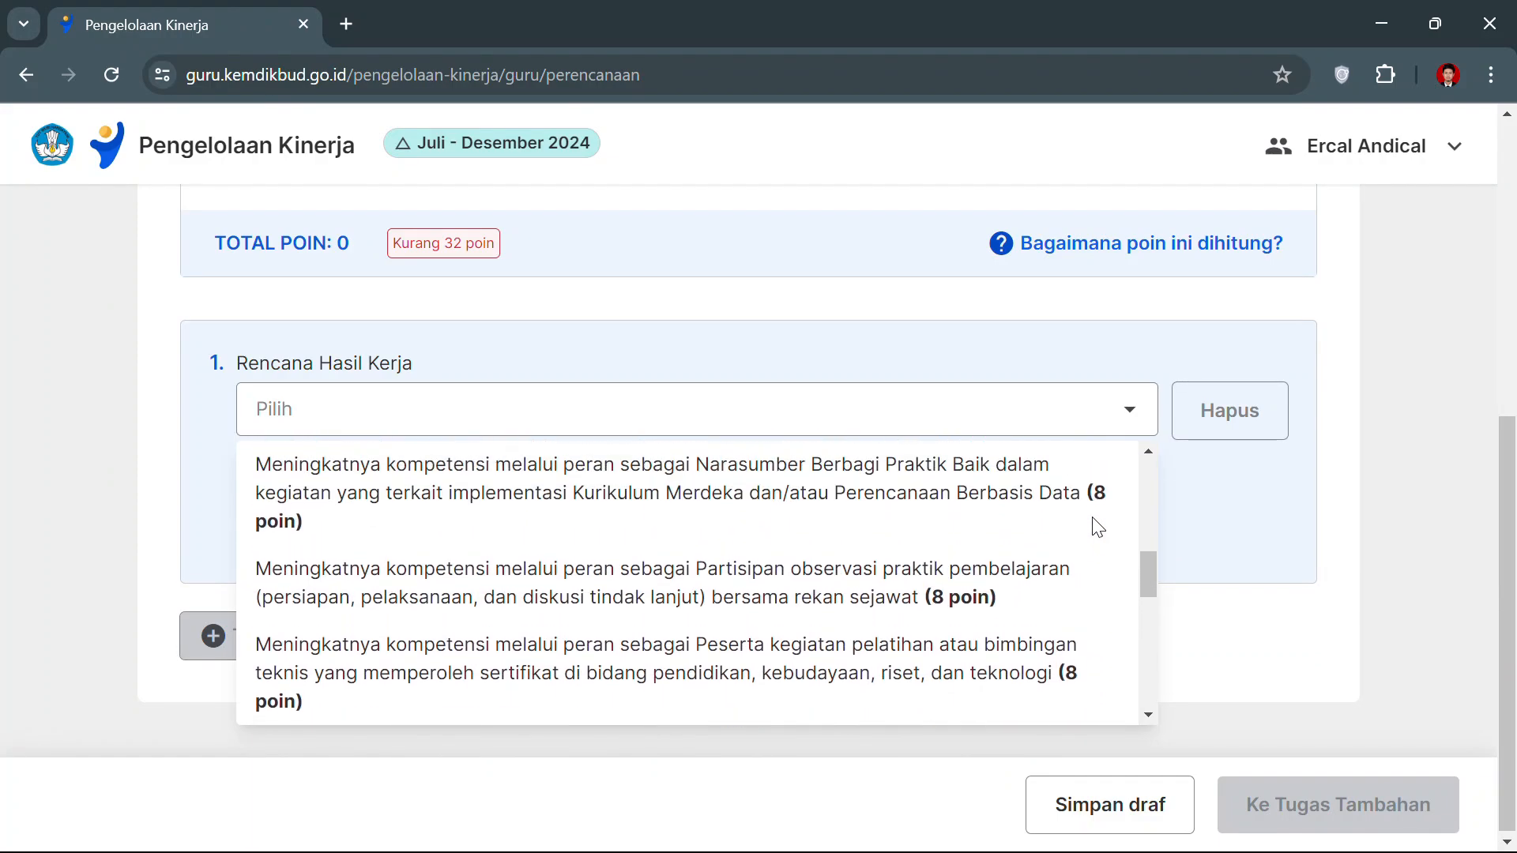
scroll(1097, 527, up, 5)
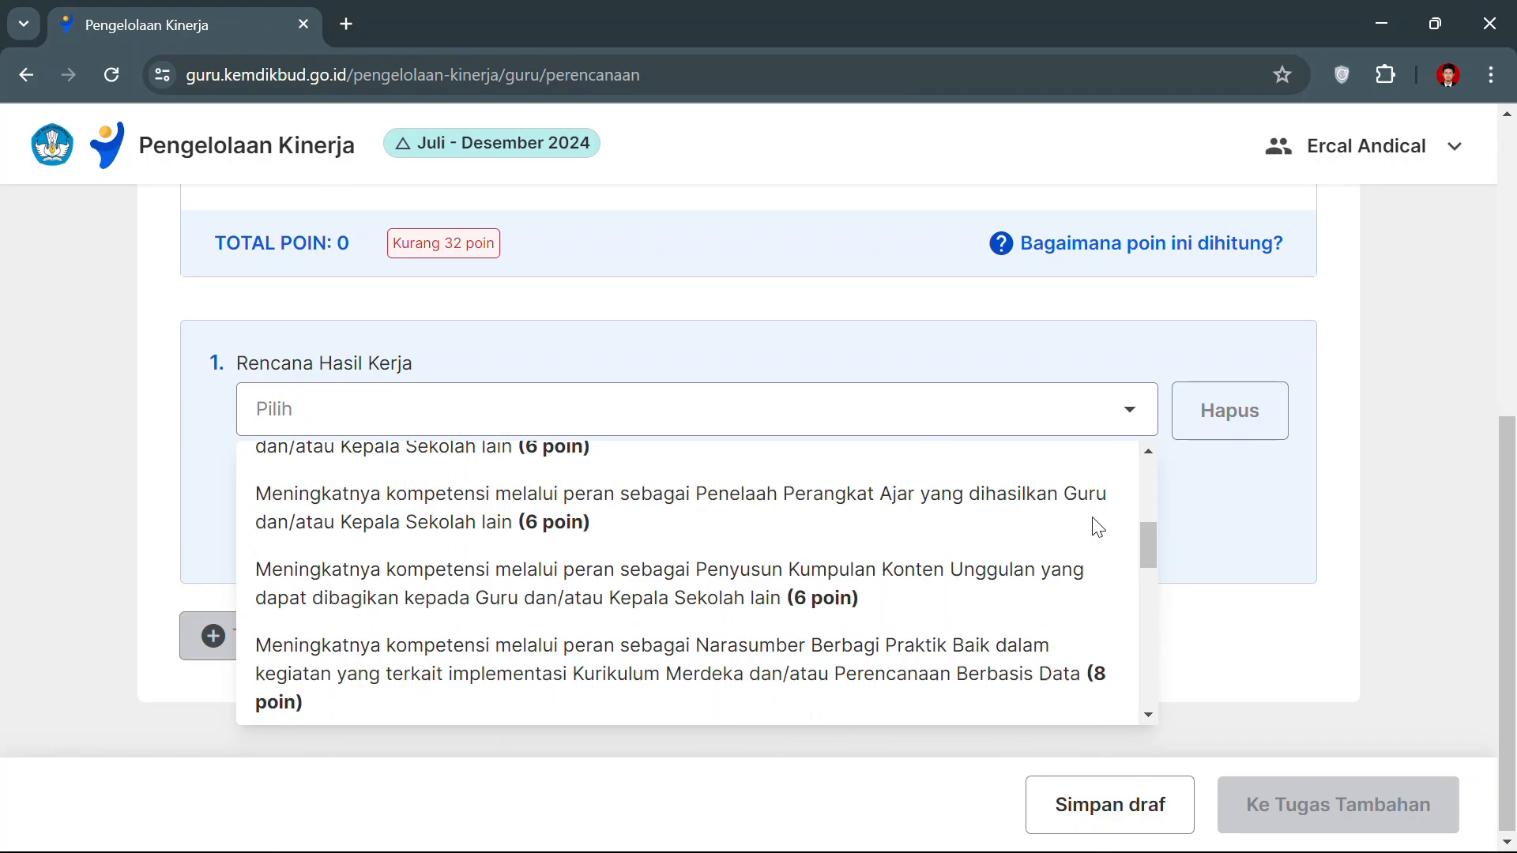
scroll(1096, 527, up, 5)
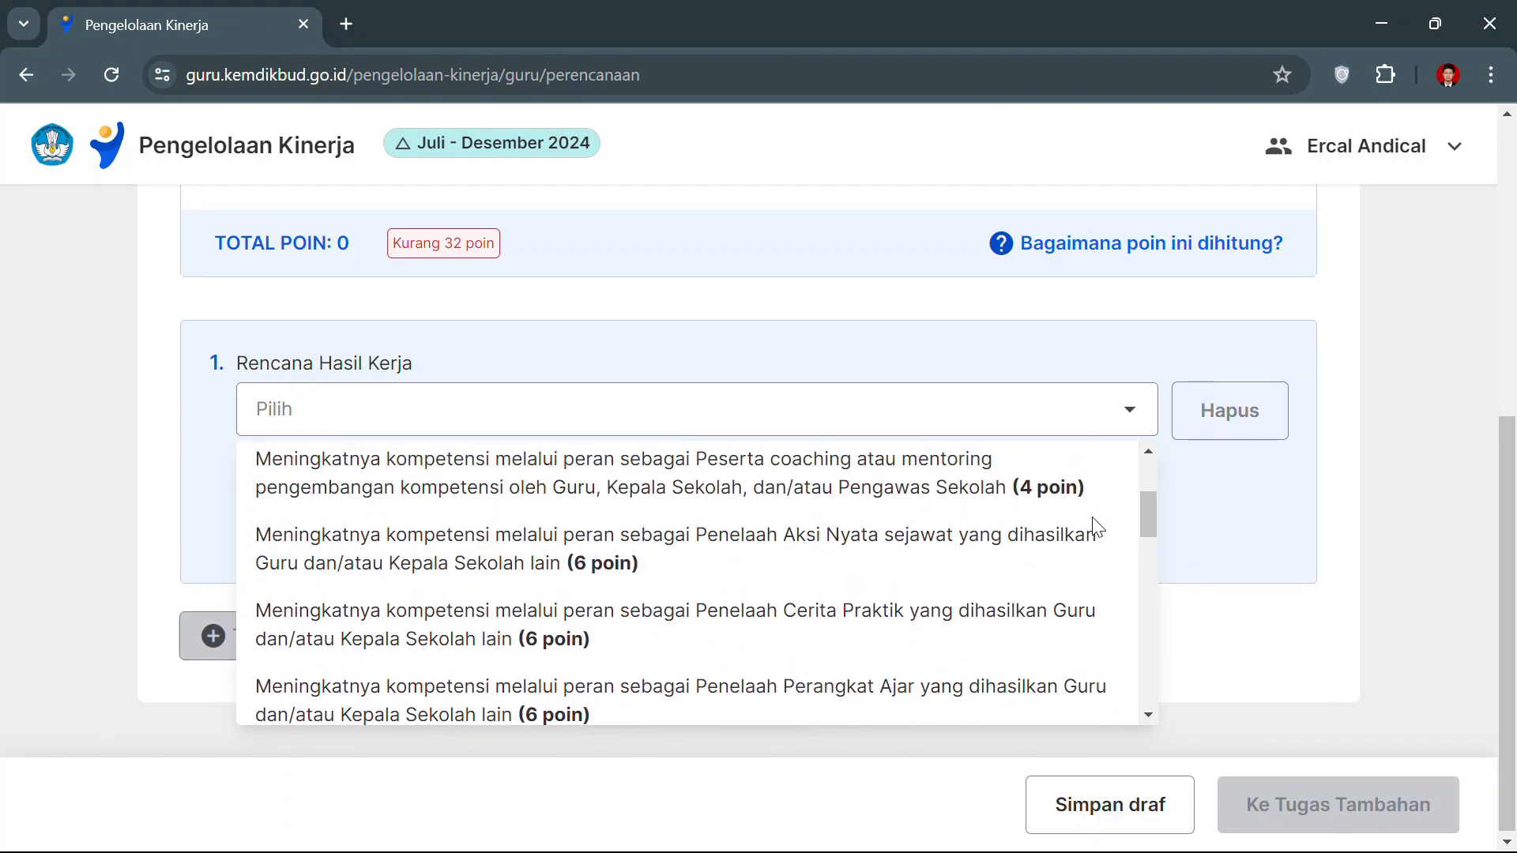
scroll(1095, 521, up, 3)
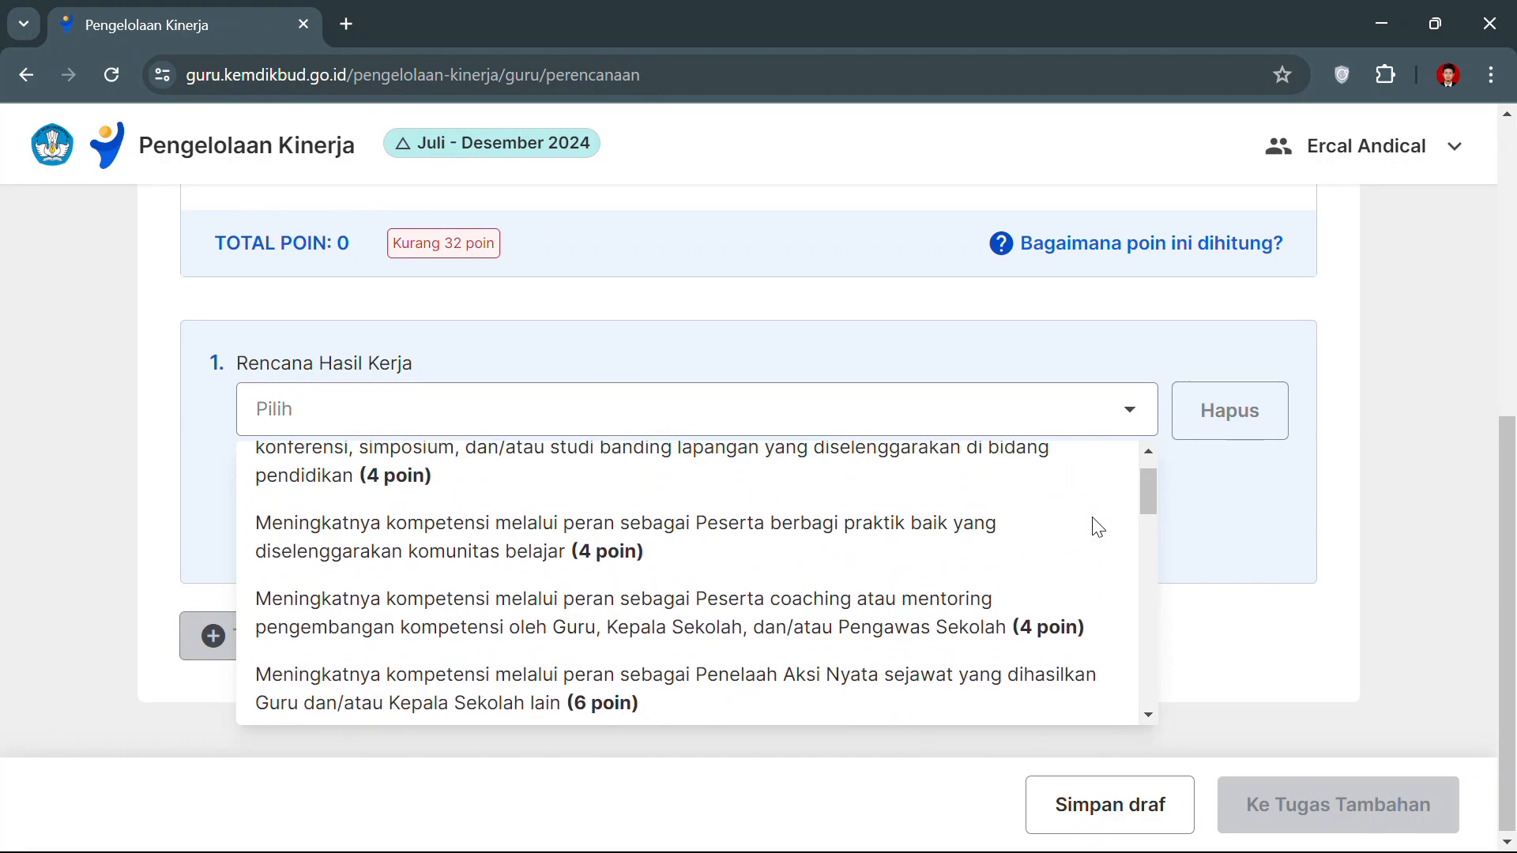
click(855, 534)
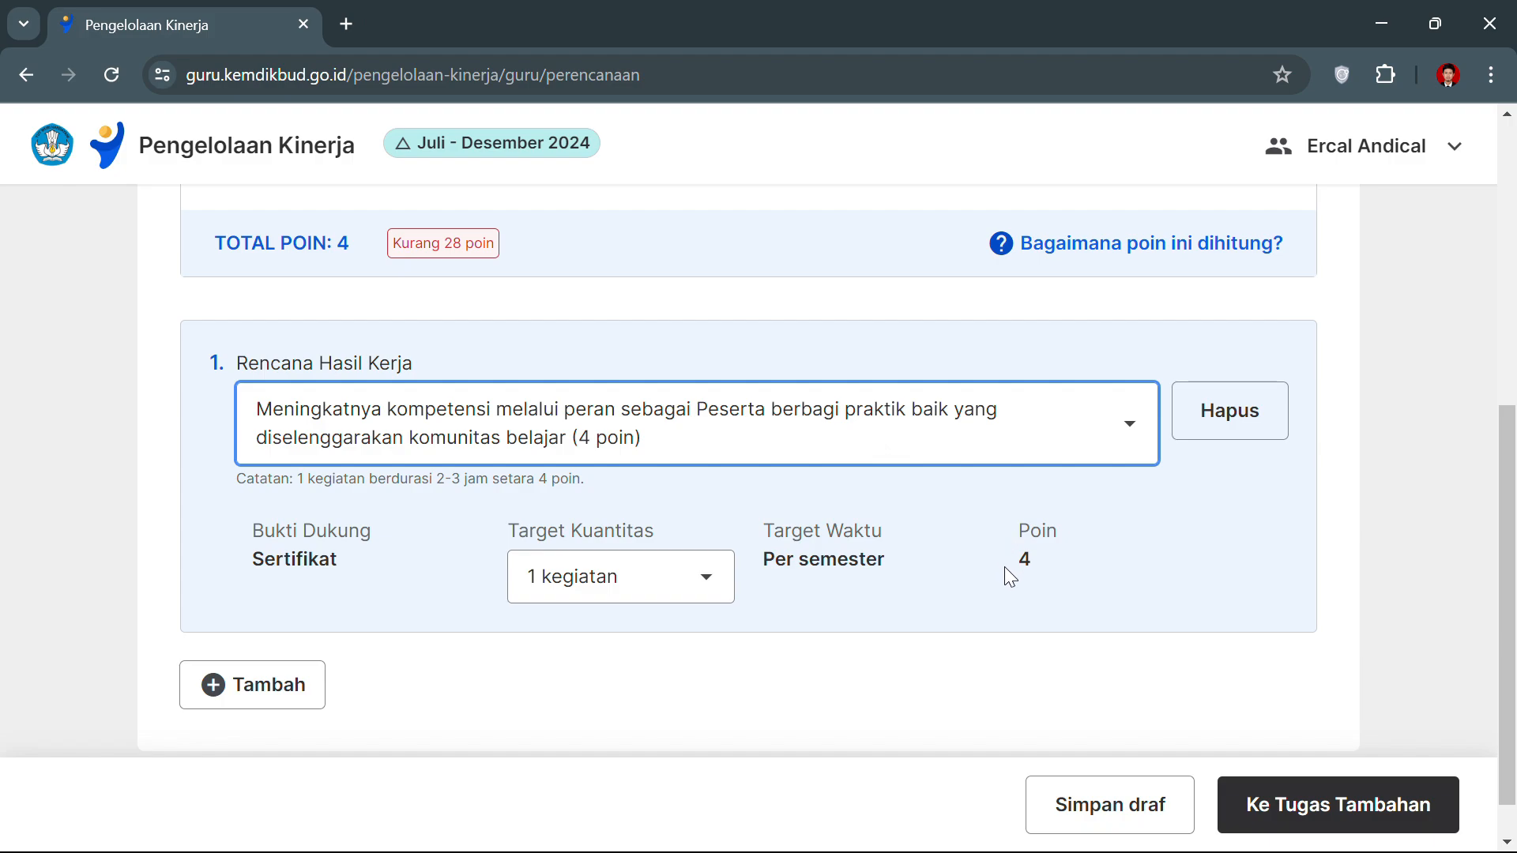
- Set the Target Kuantitas of the first Rencana Hasil Kerja to 8 kegiatan and check the total points
click(708, 582)
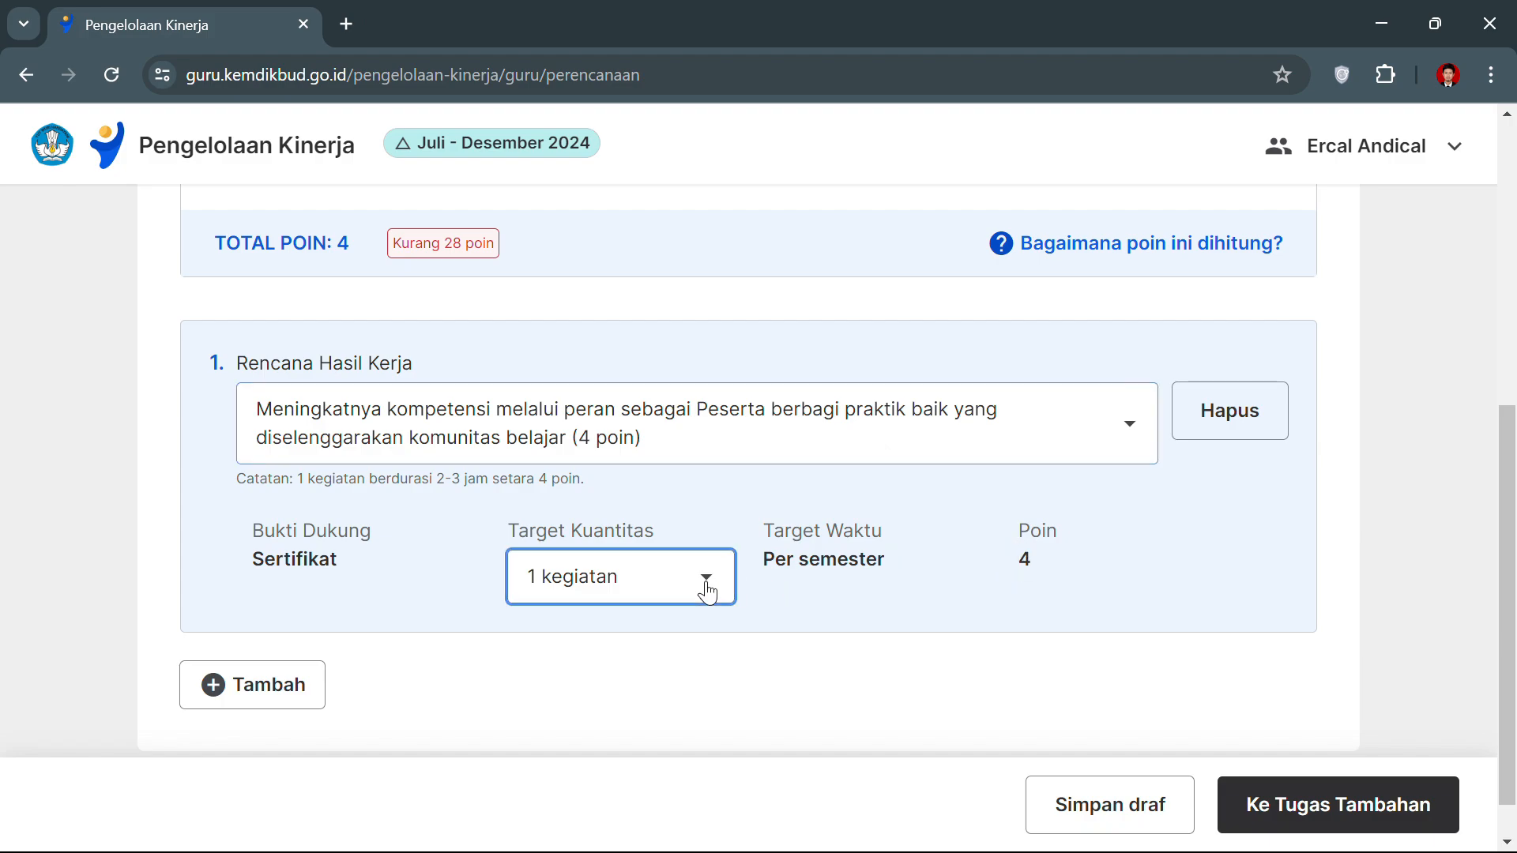
click(708, 585)
scroll(673, 684, down, 2)
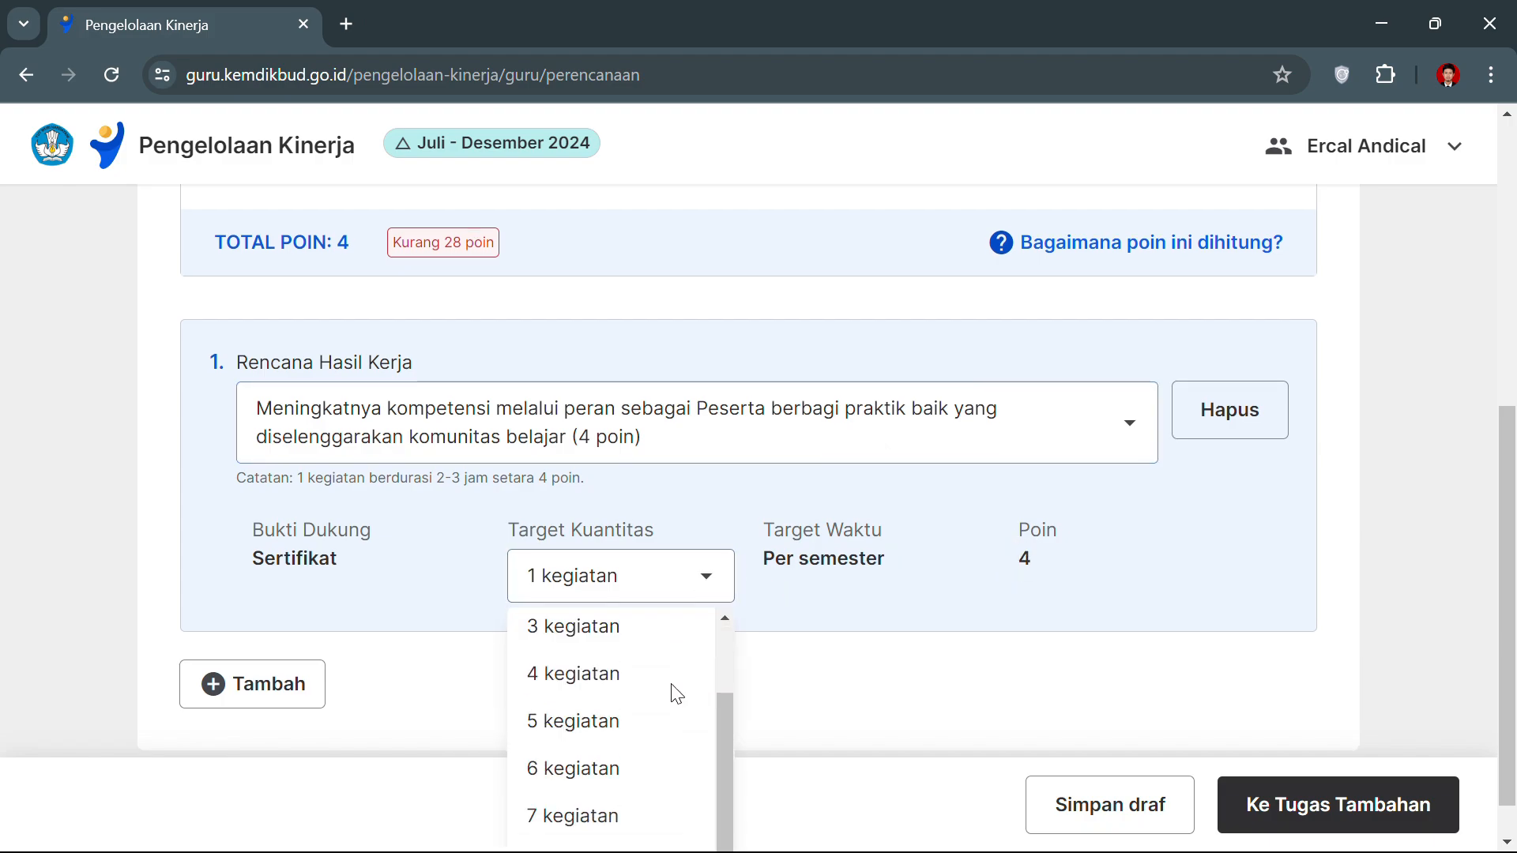
scroll(677, 695, down, 1)
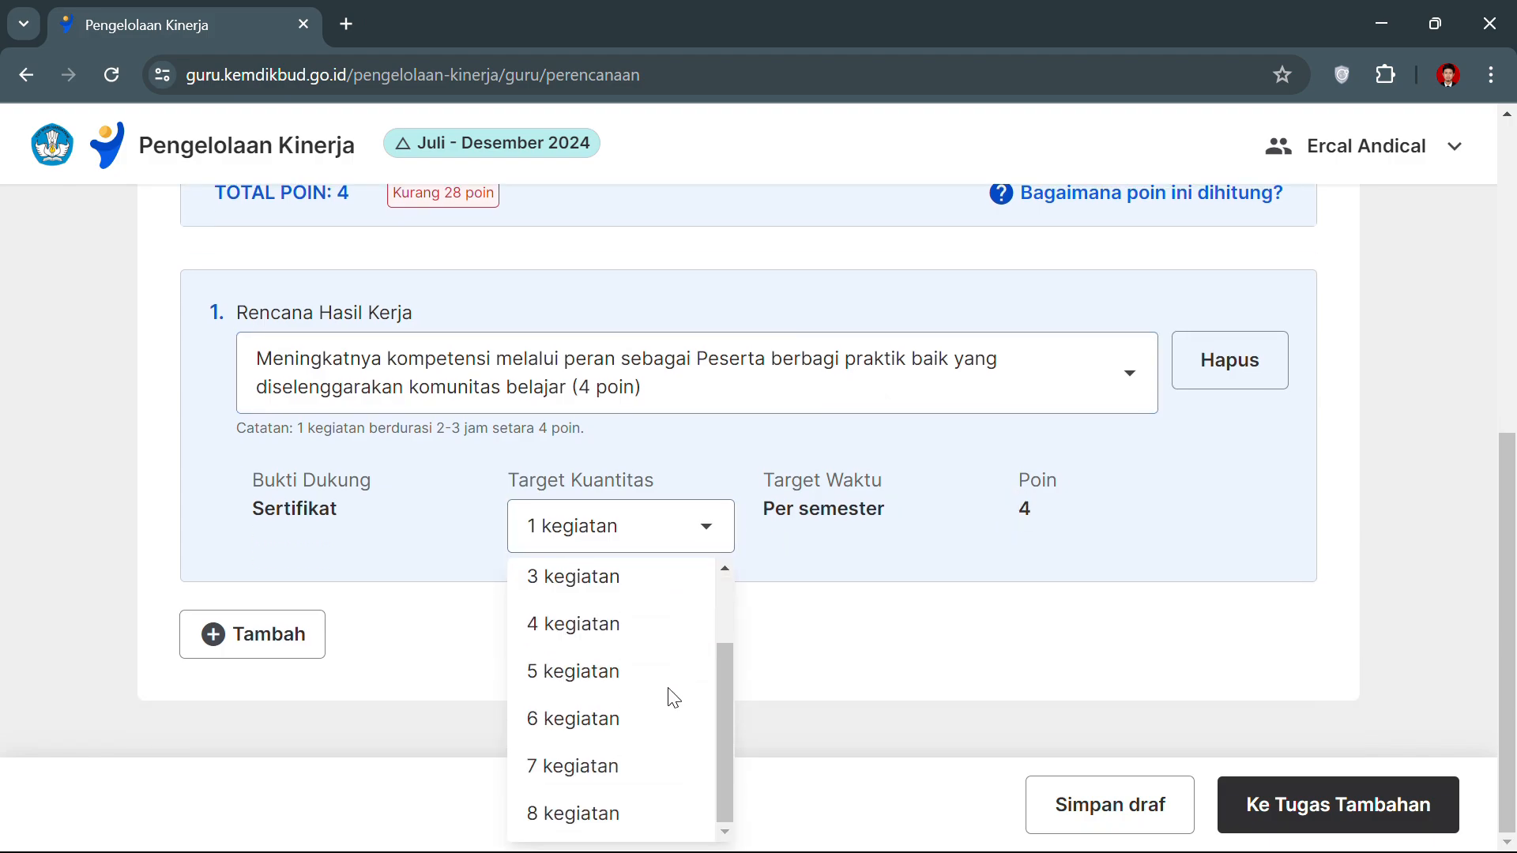
click(618, 813)
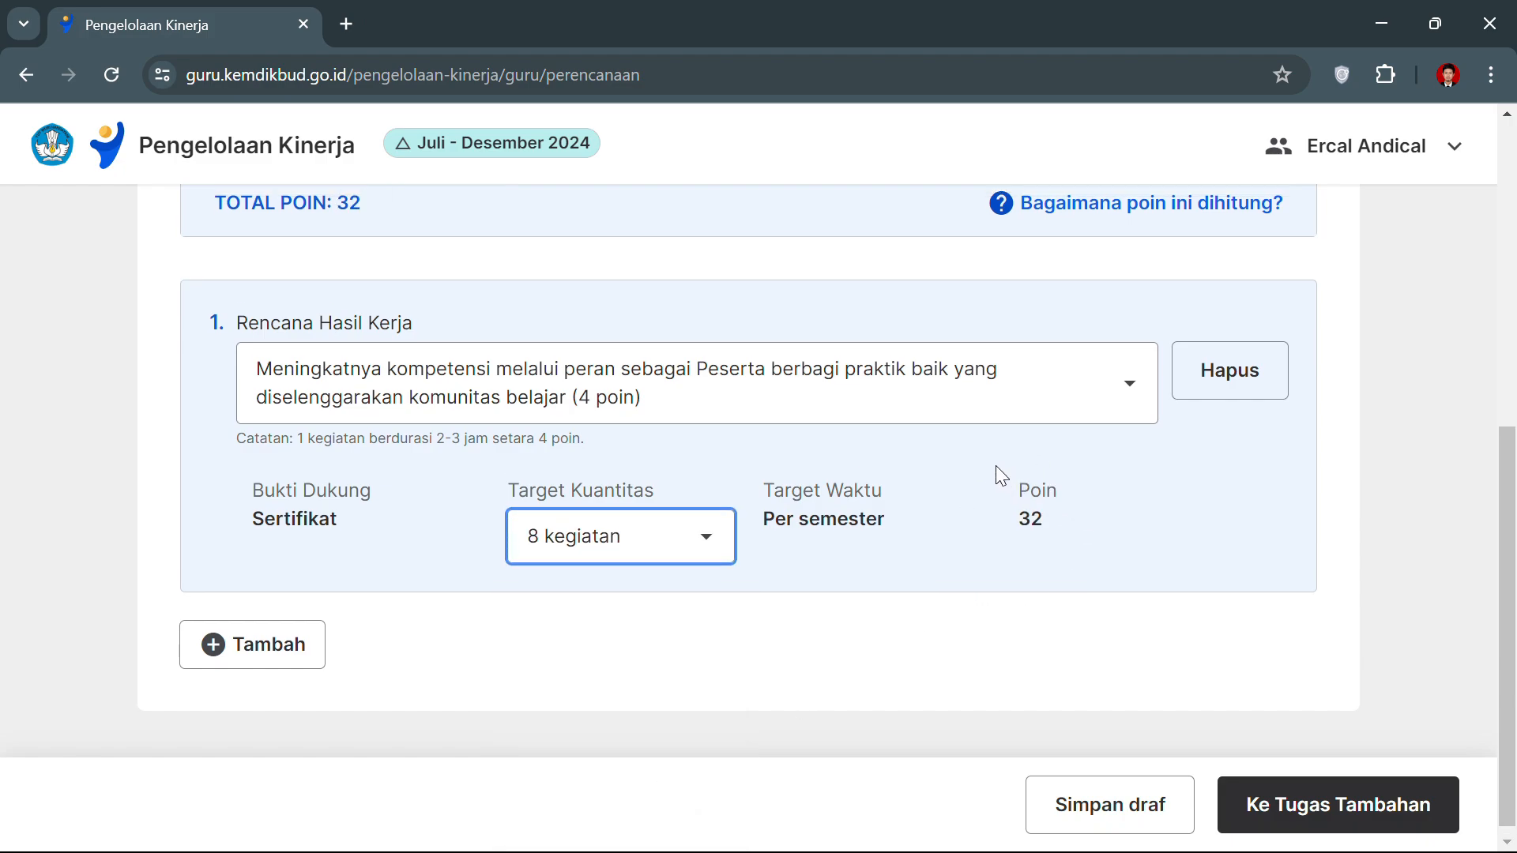
scroll(995, 467, up, 2)
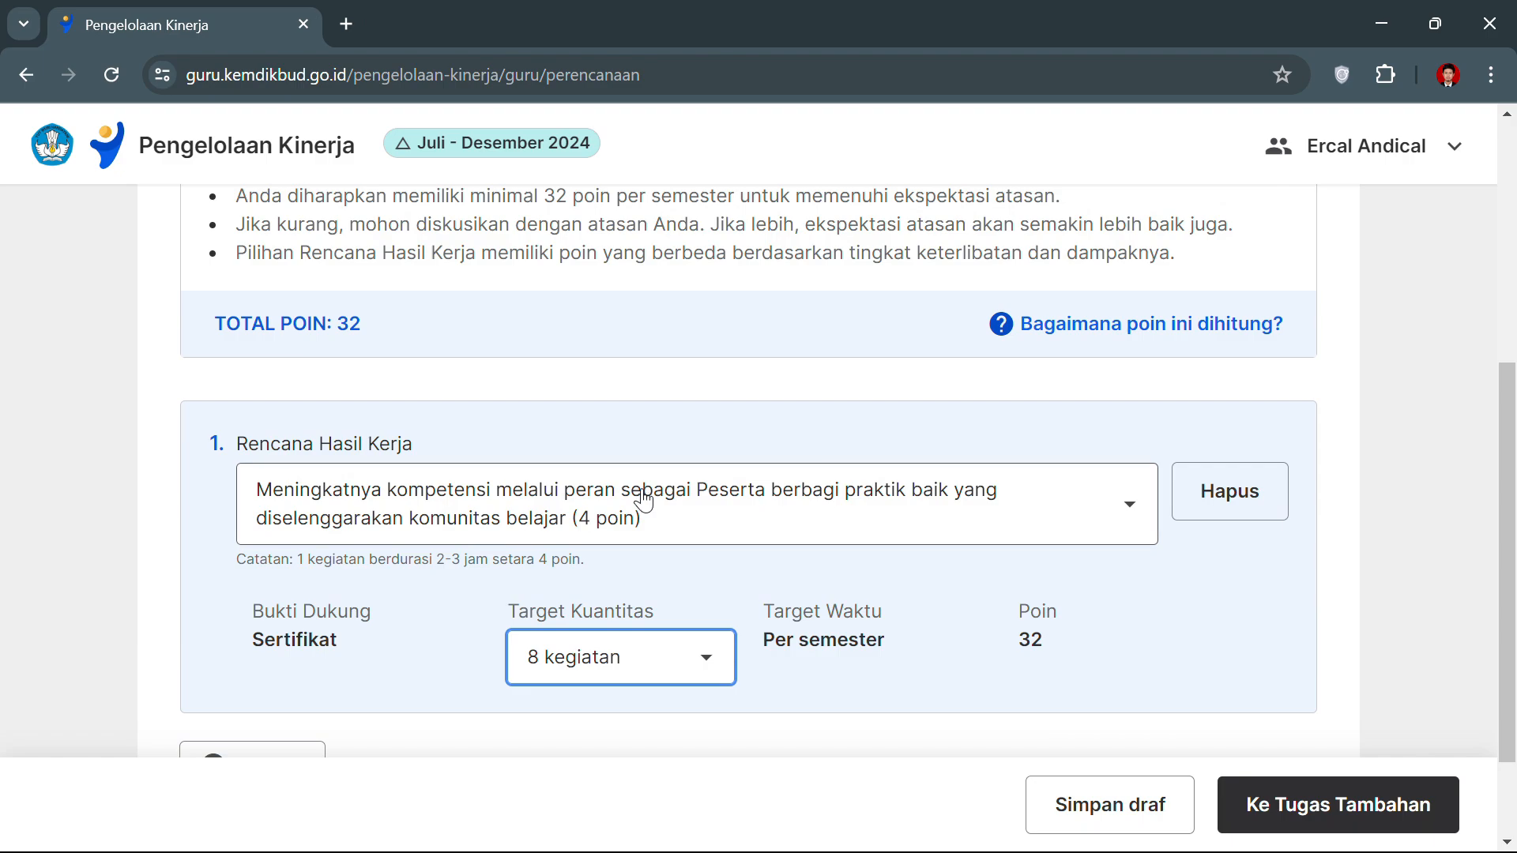
scroll(641, 494, up, 1)
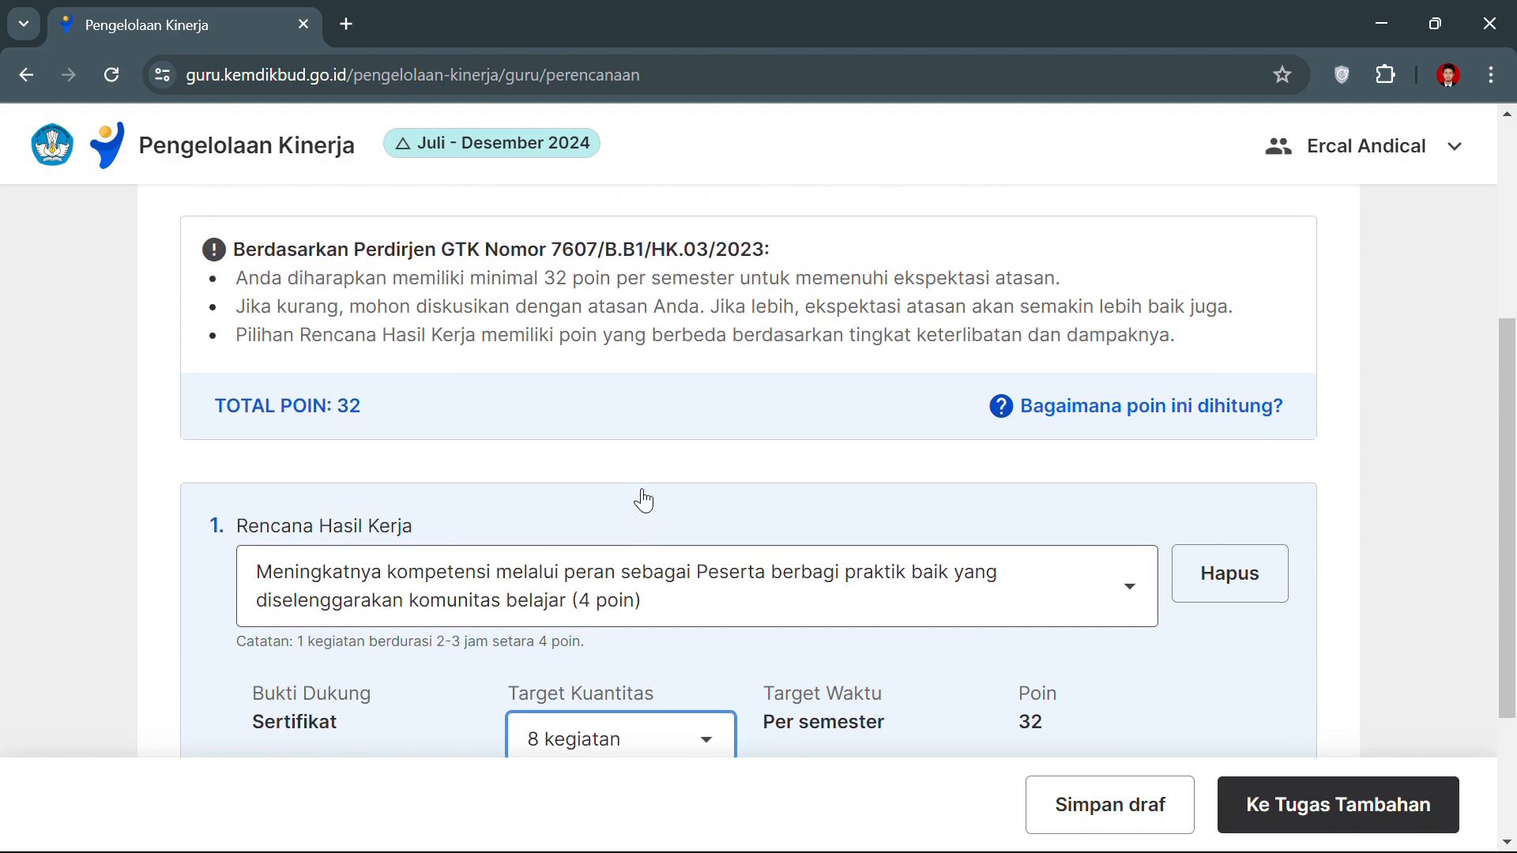
- Review the first Rencana Hasil Kerja entry and compare the total points with the minimum points per semester
scroll(671, 610, down, 2)
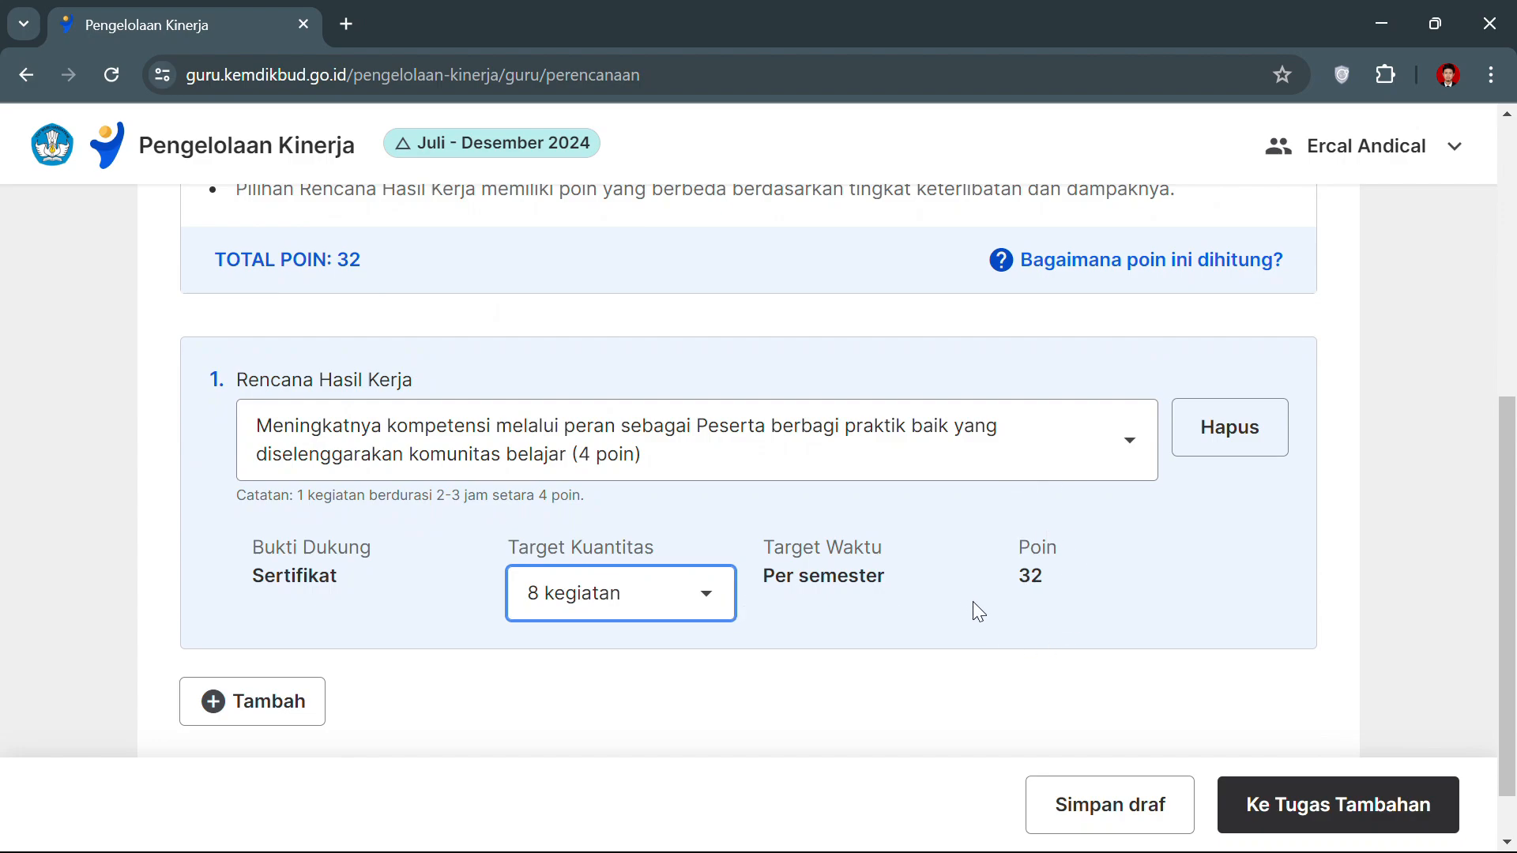
scroll(964, 503, up, 1)
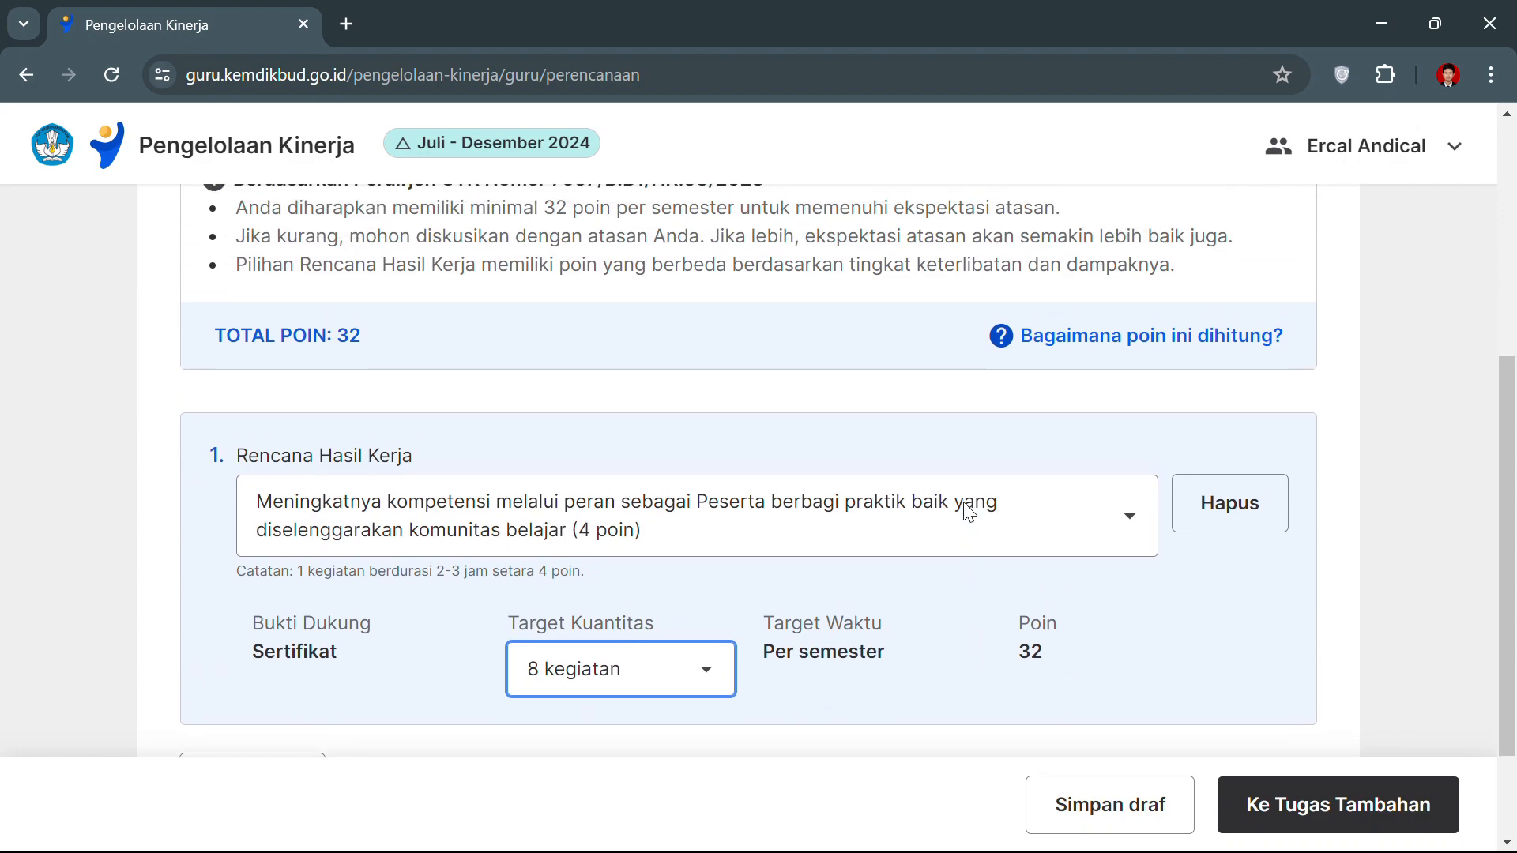
scroll(964, 504, down, 1)
scroll(964, 503, down, 2)
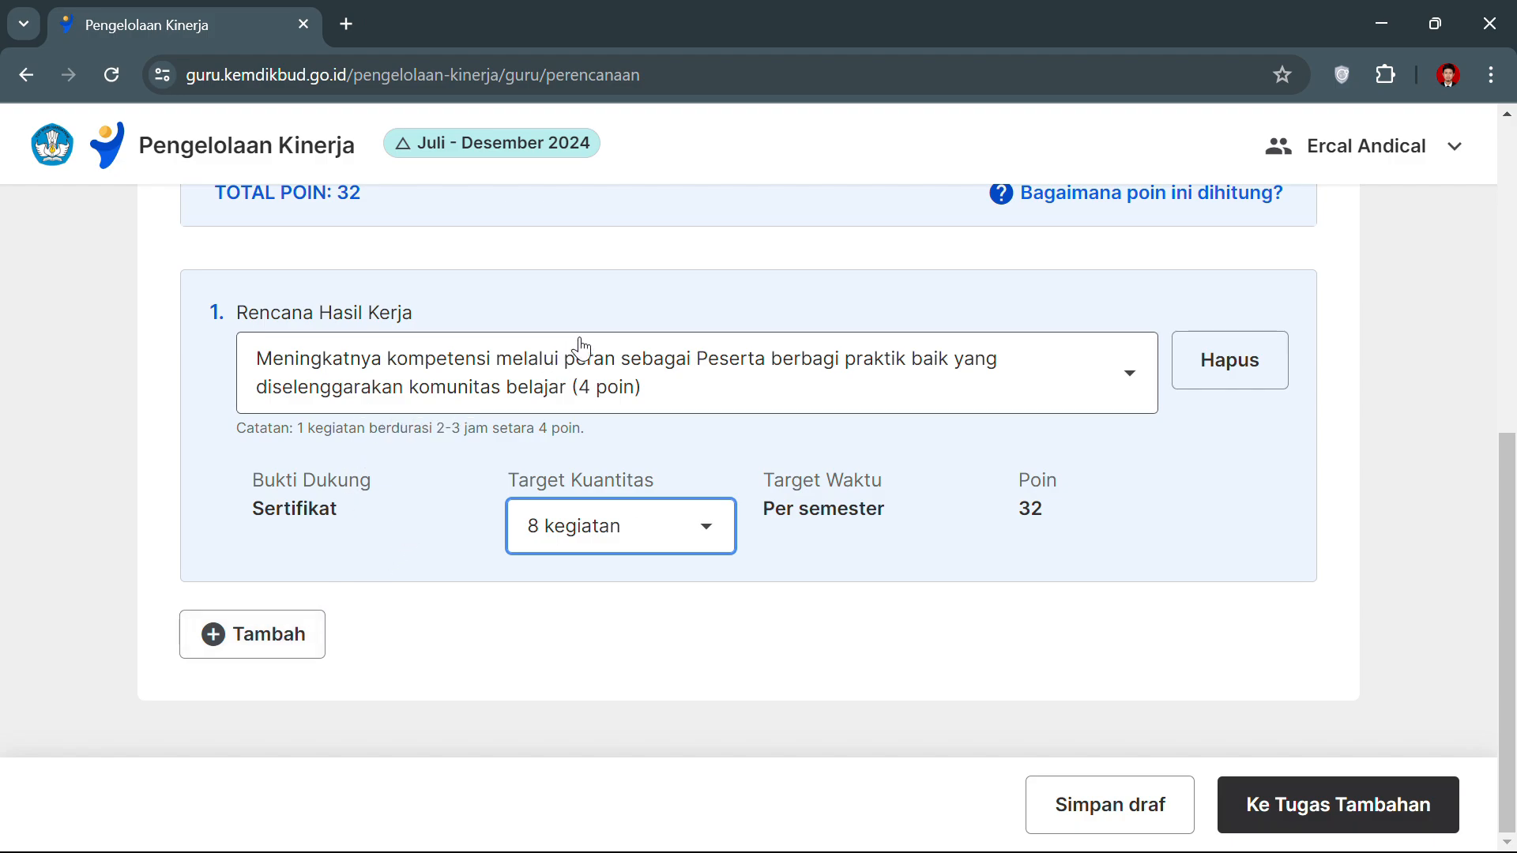
scroll(588, 344, up, 2)
scroll(588, 344, up, 1)
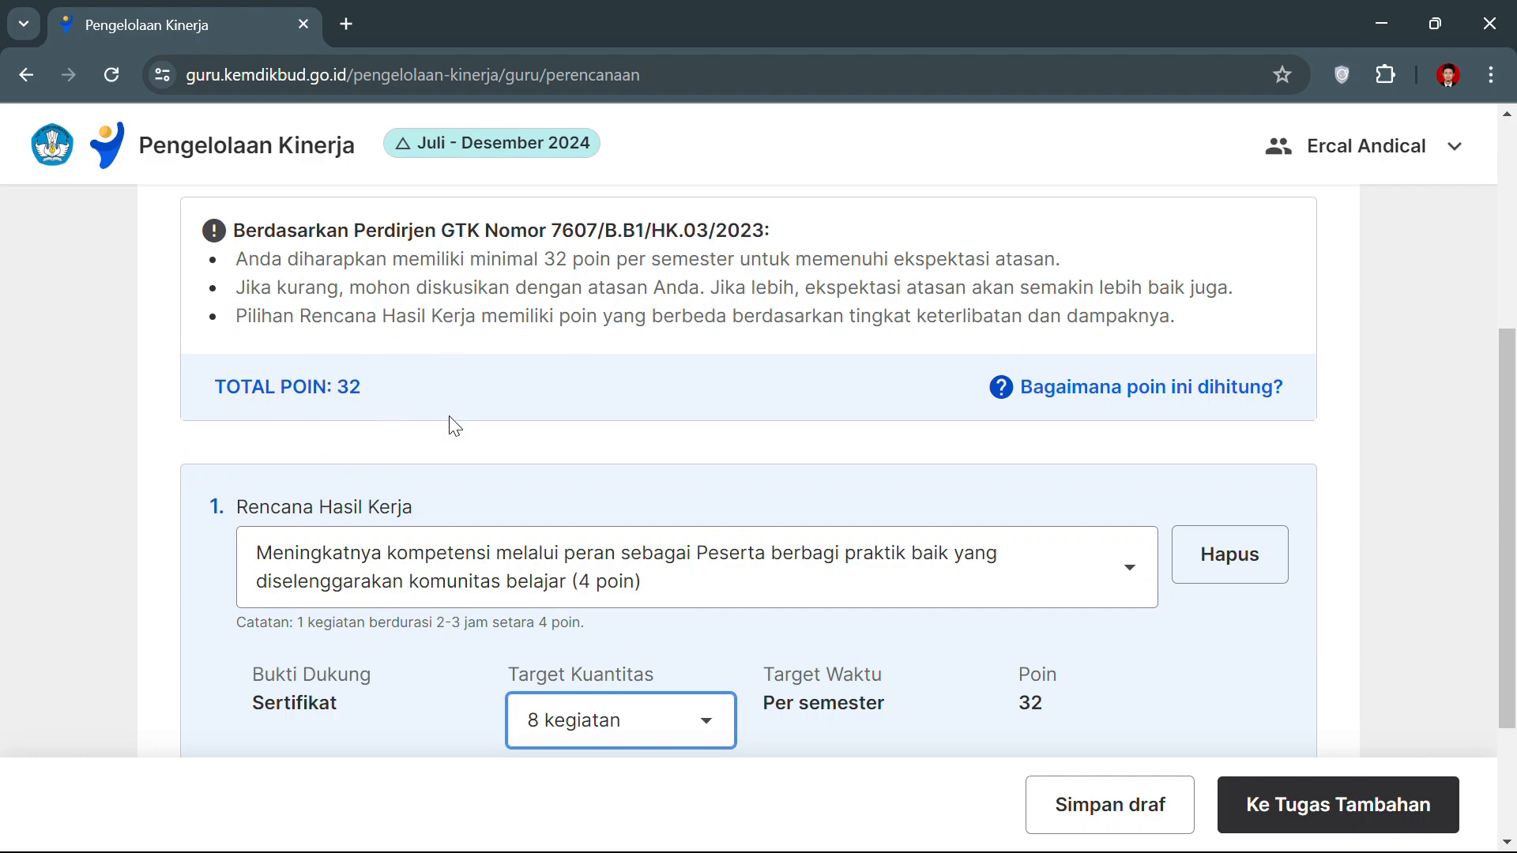
scroll(559, 485, down, 2)
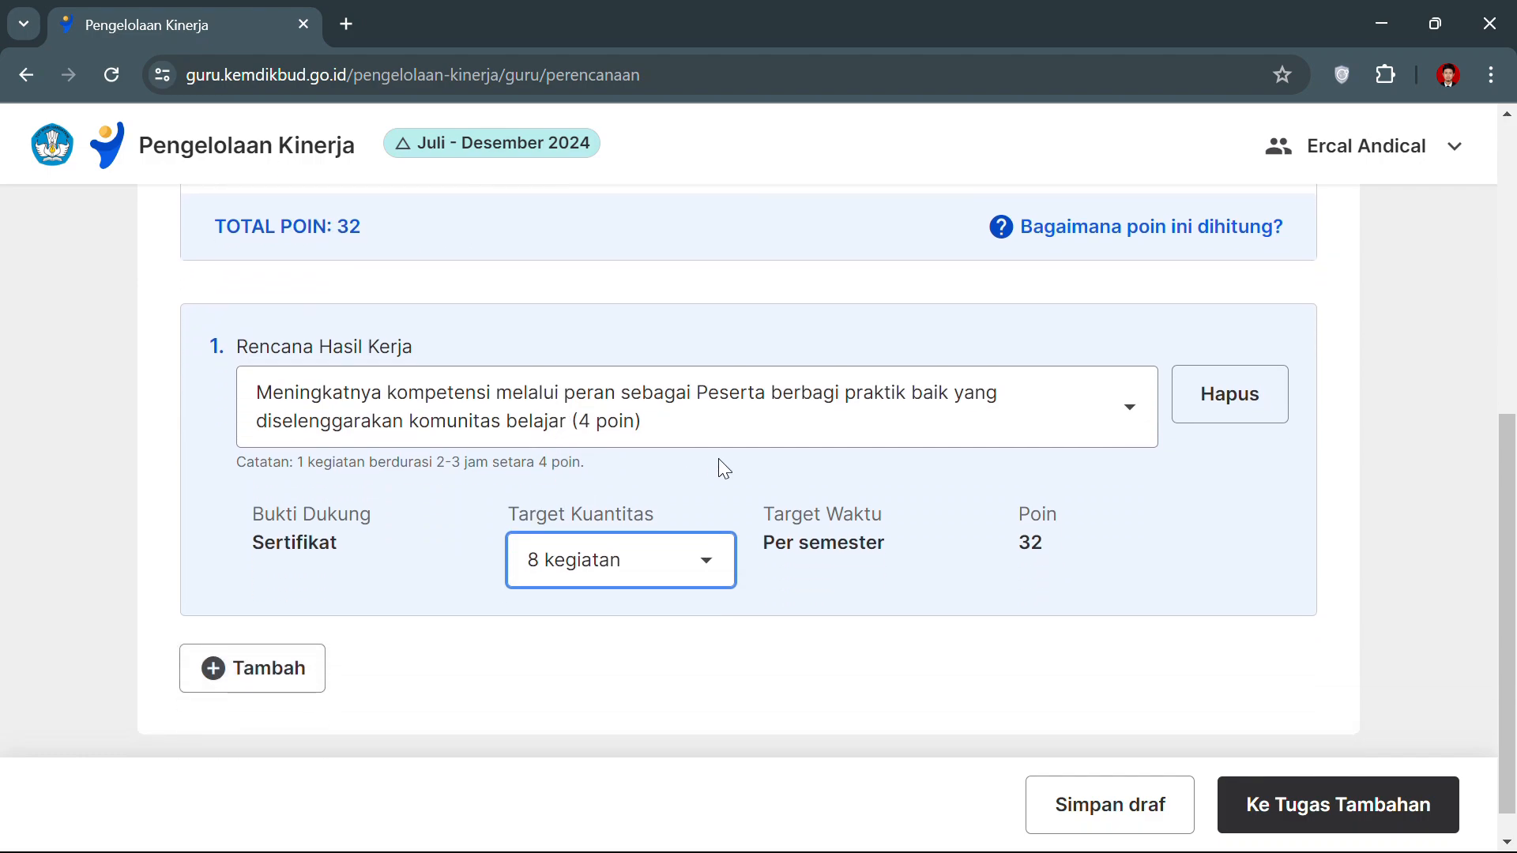
scroll(751, 464, down, 1)
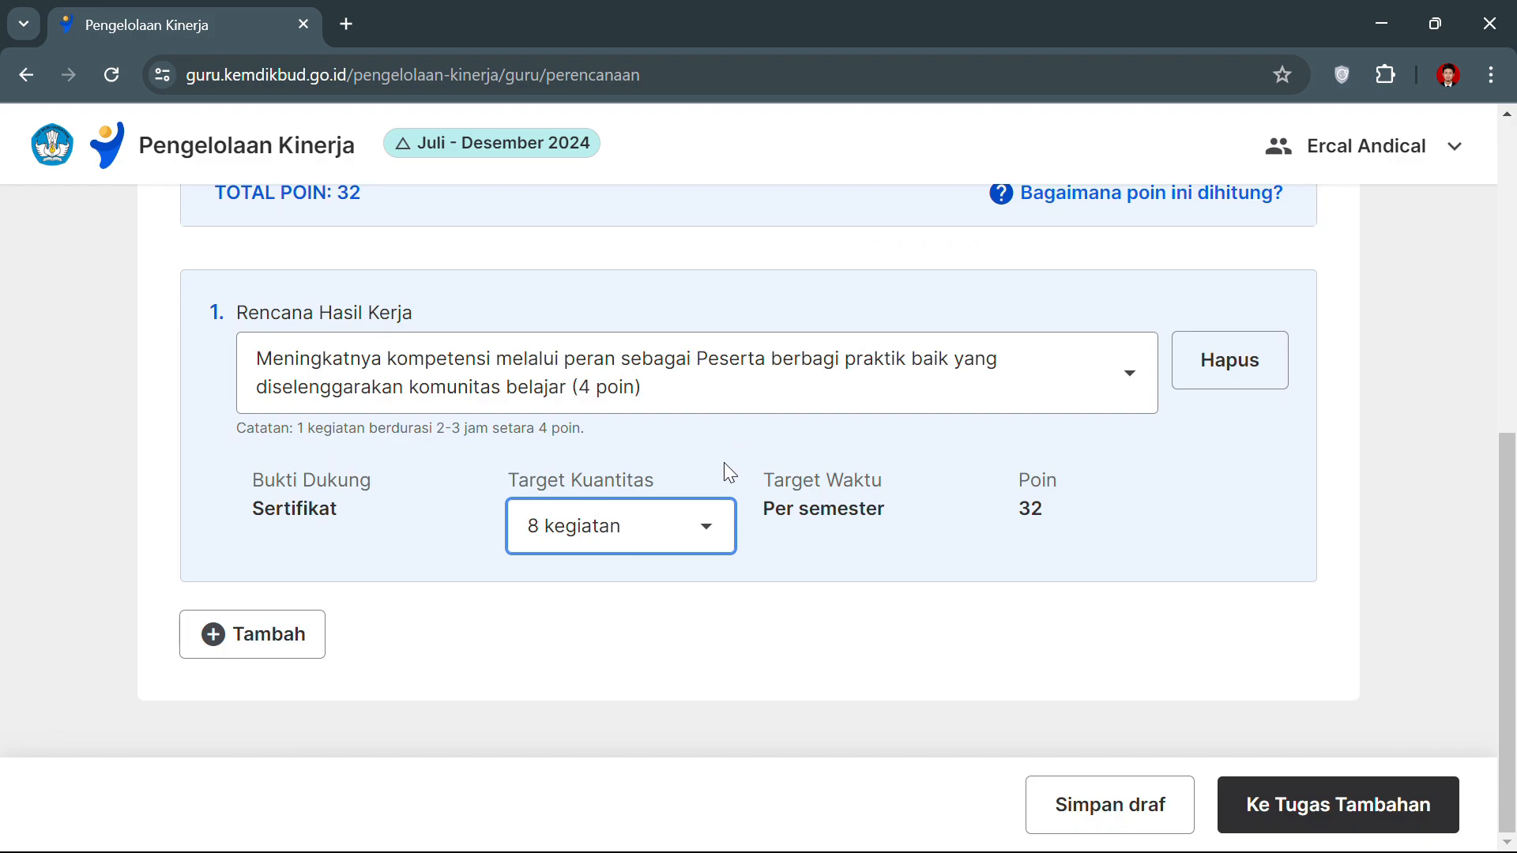
scroll(378, 509, up, 3)
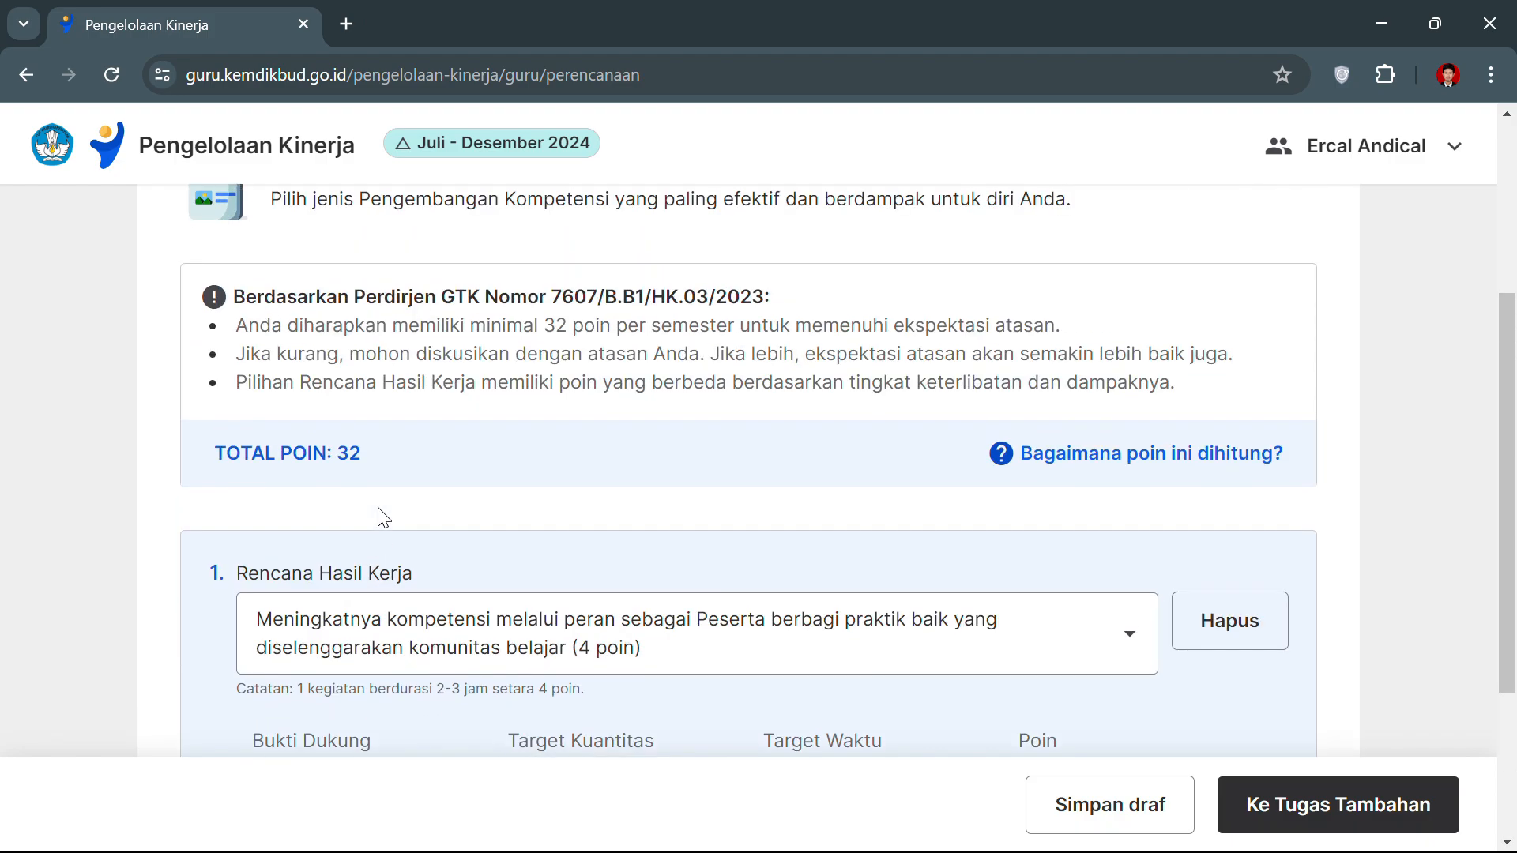
scroll(379, 514, down, 3)
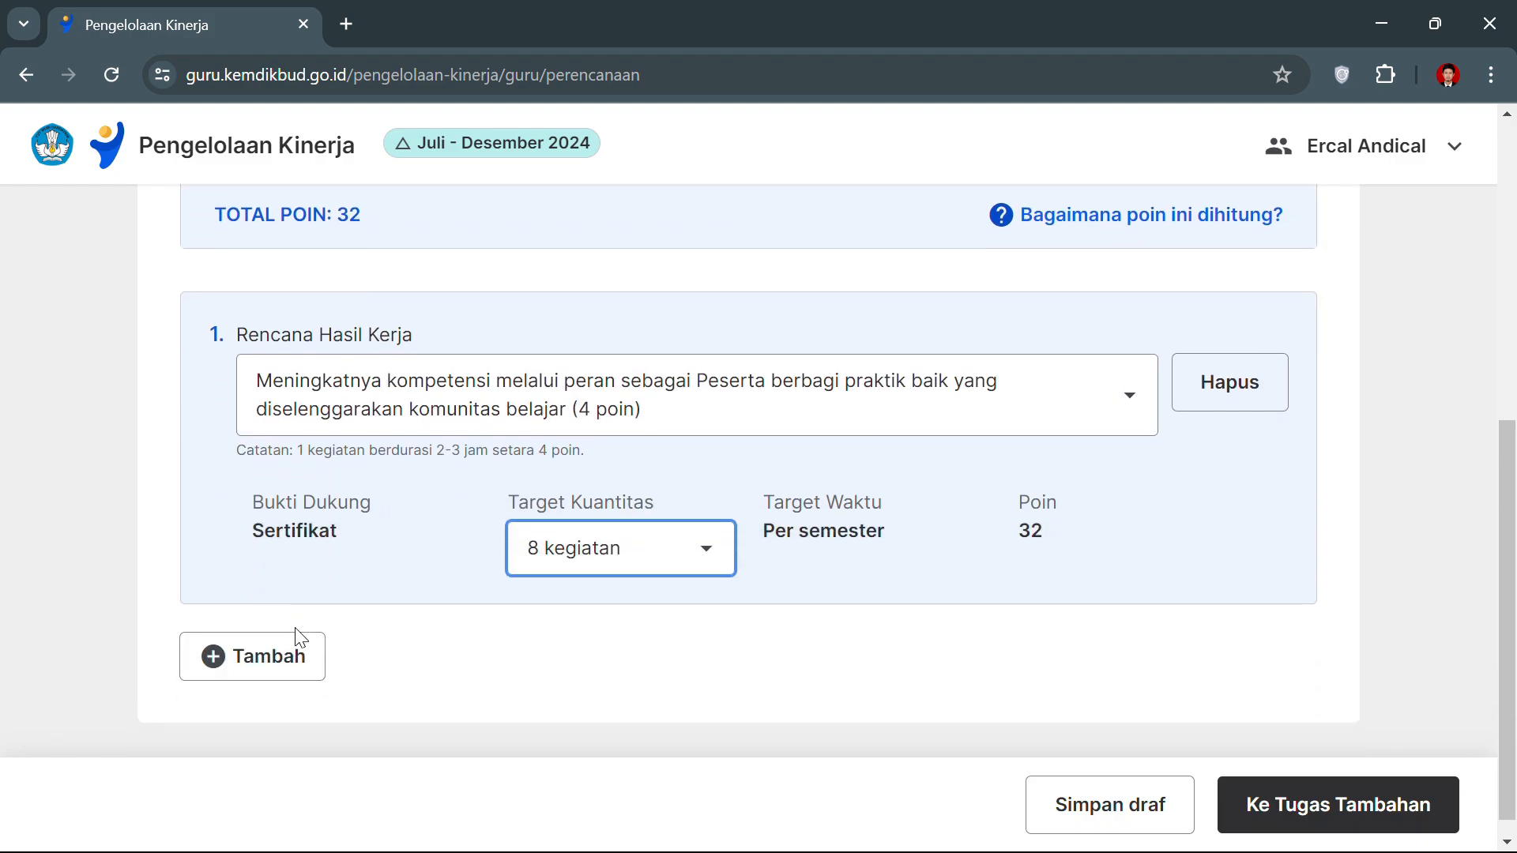
- Add a second Rencana Hasil Kerja set to Partisipan kegiatan seminar, lokakarya, konferensi, simposium, dan/atau studi banding (4 poin), and check the total points
click(290, 660)
scroll(784, 550, down, 3)
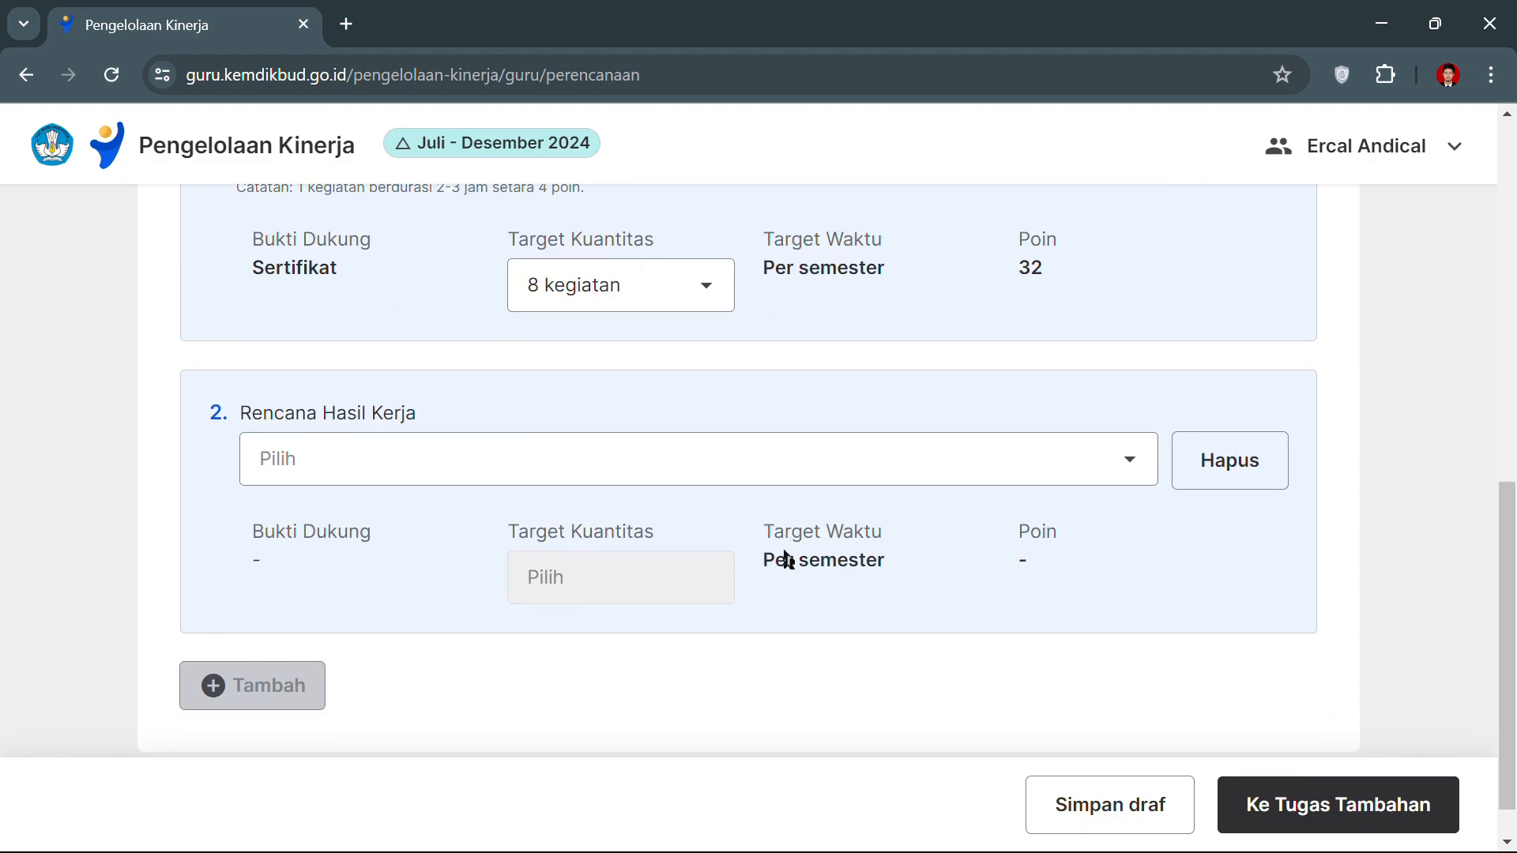
click(1117, 471)
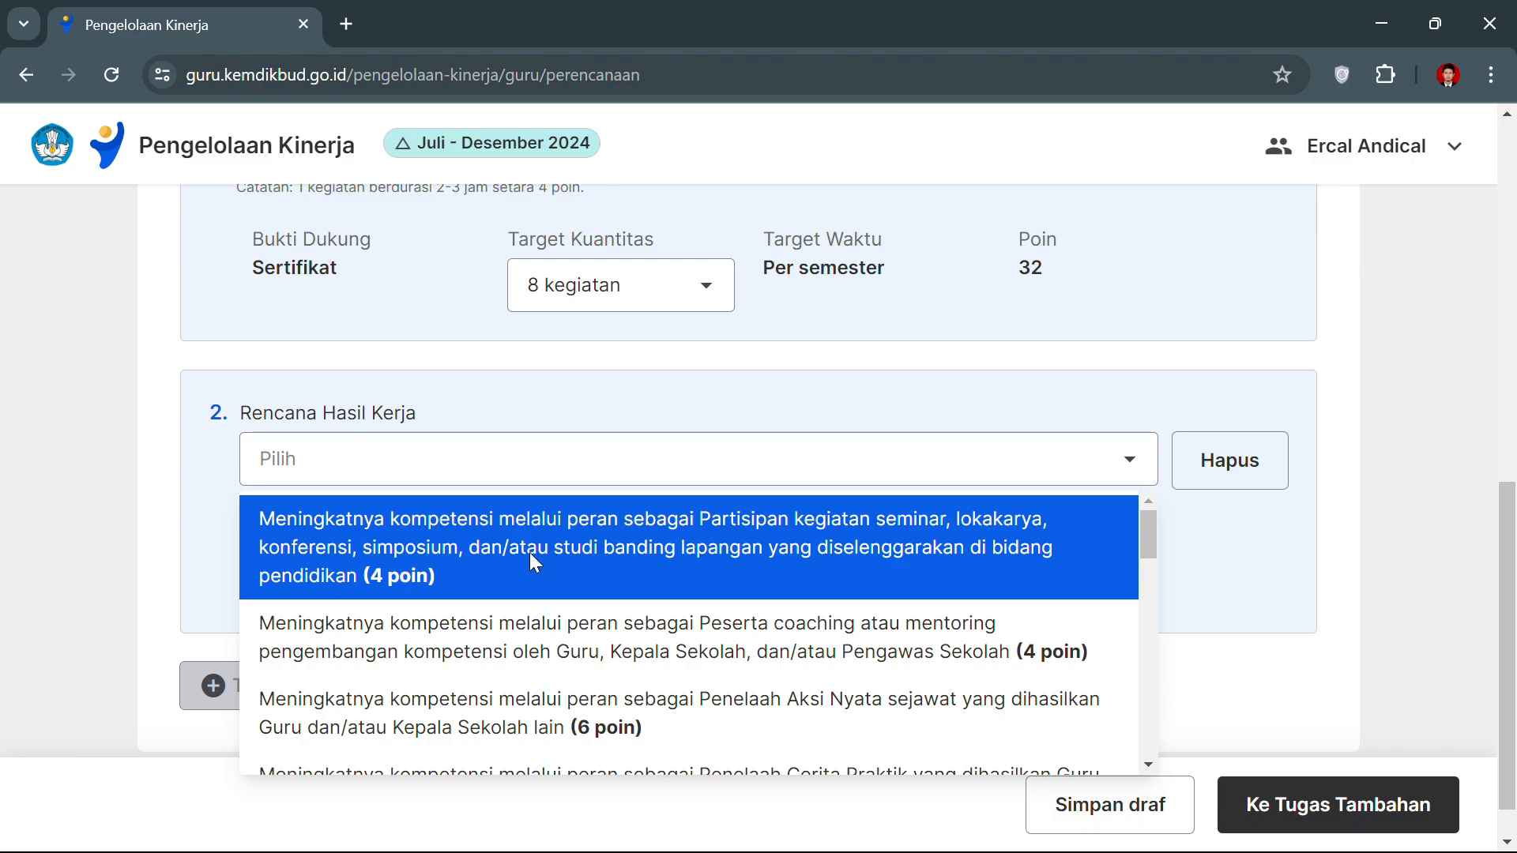
click(790, 552)
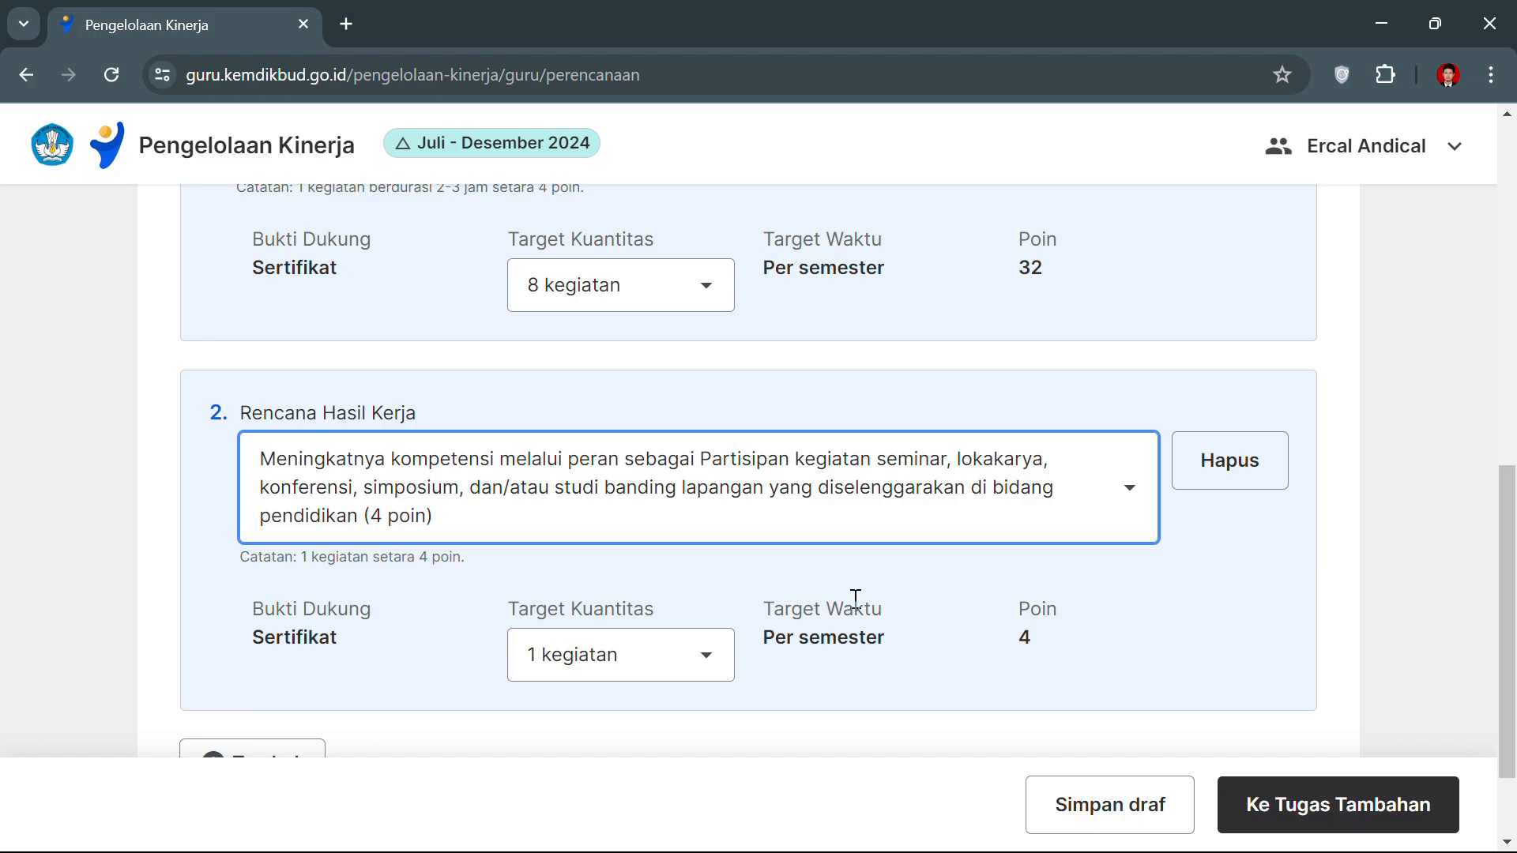
scroll(855, 598, up, 6)
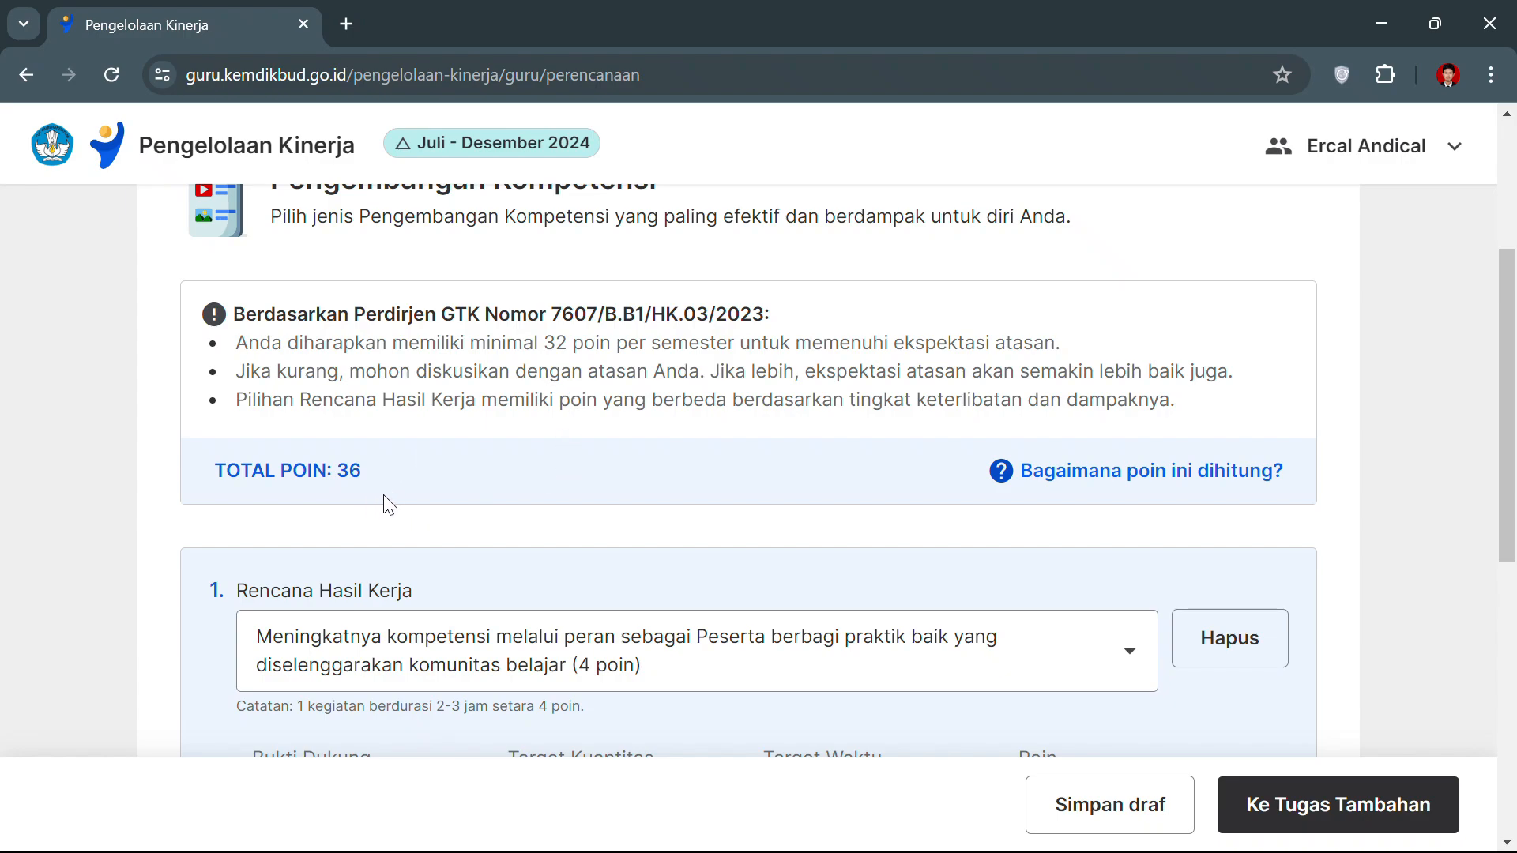
scroll(474, 506, down, 7)
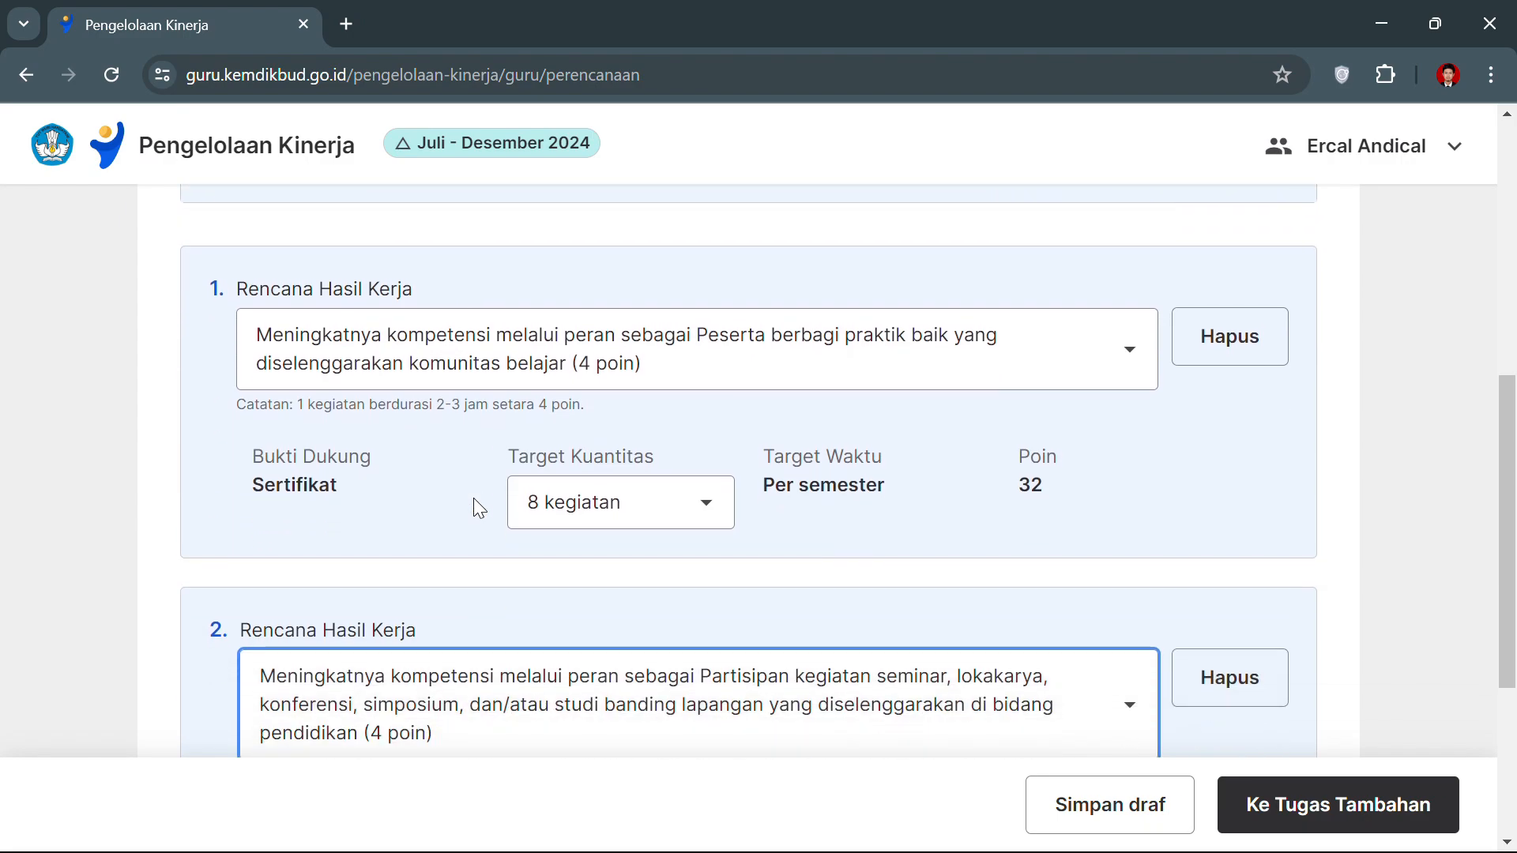
scroll(474, 509, down, 2)
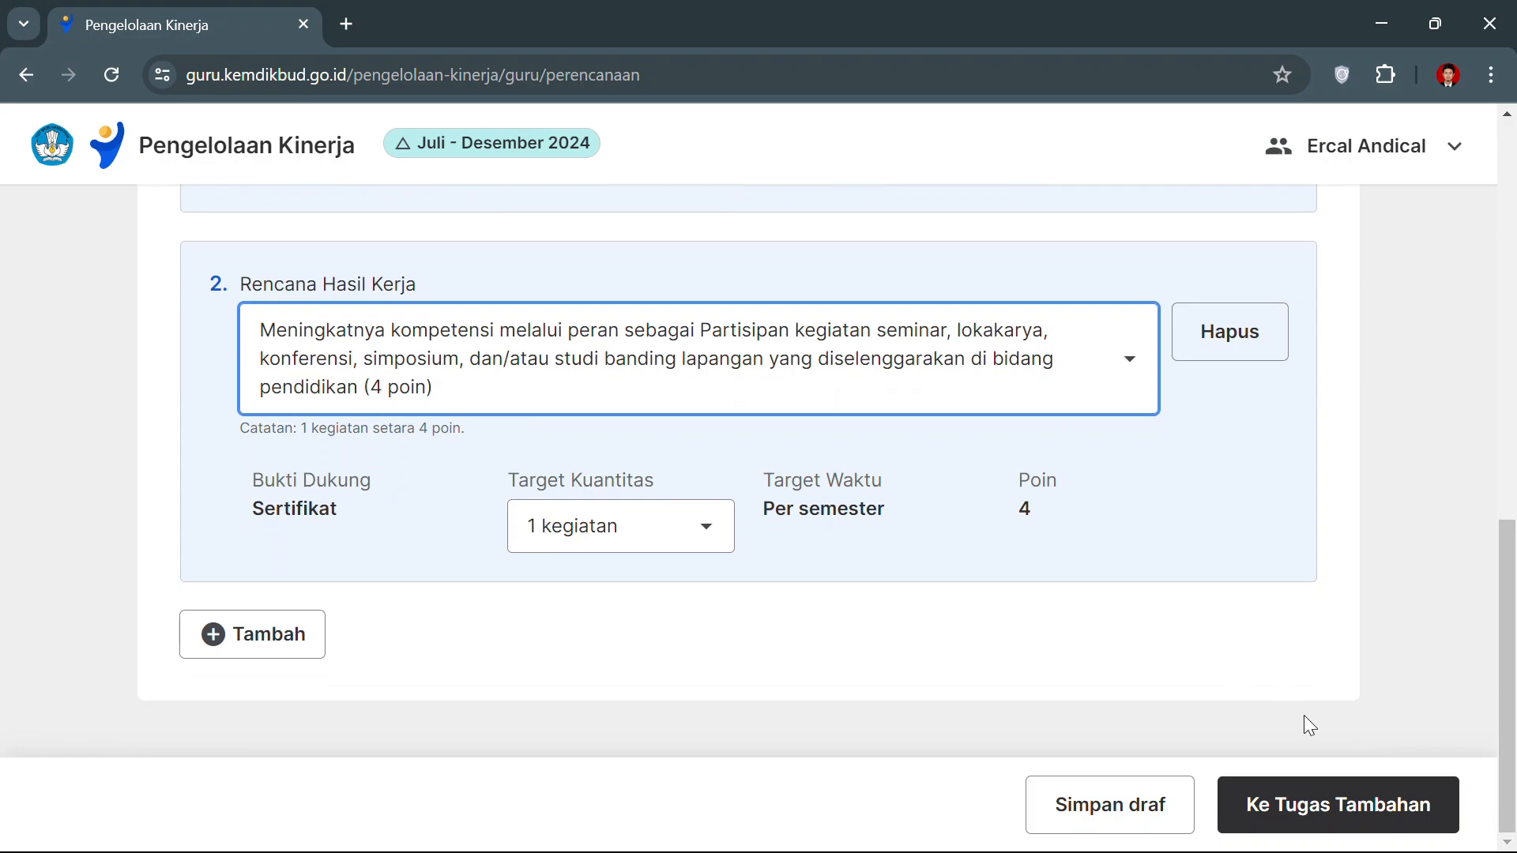
- Continue to the optional Tugas Tambahan section and read its instructions and empty first entry
click(1335, 809)
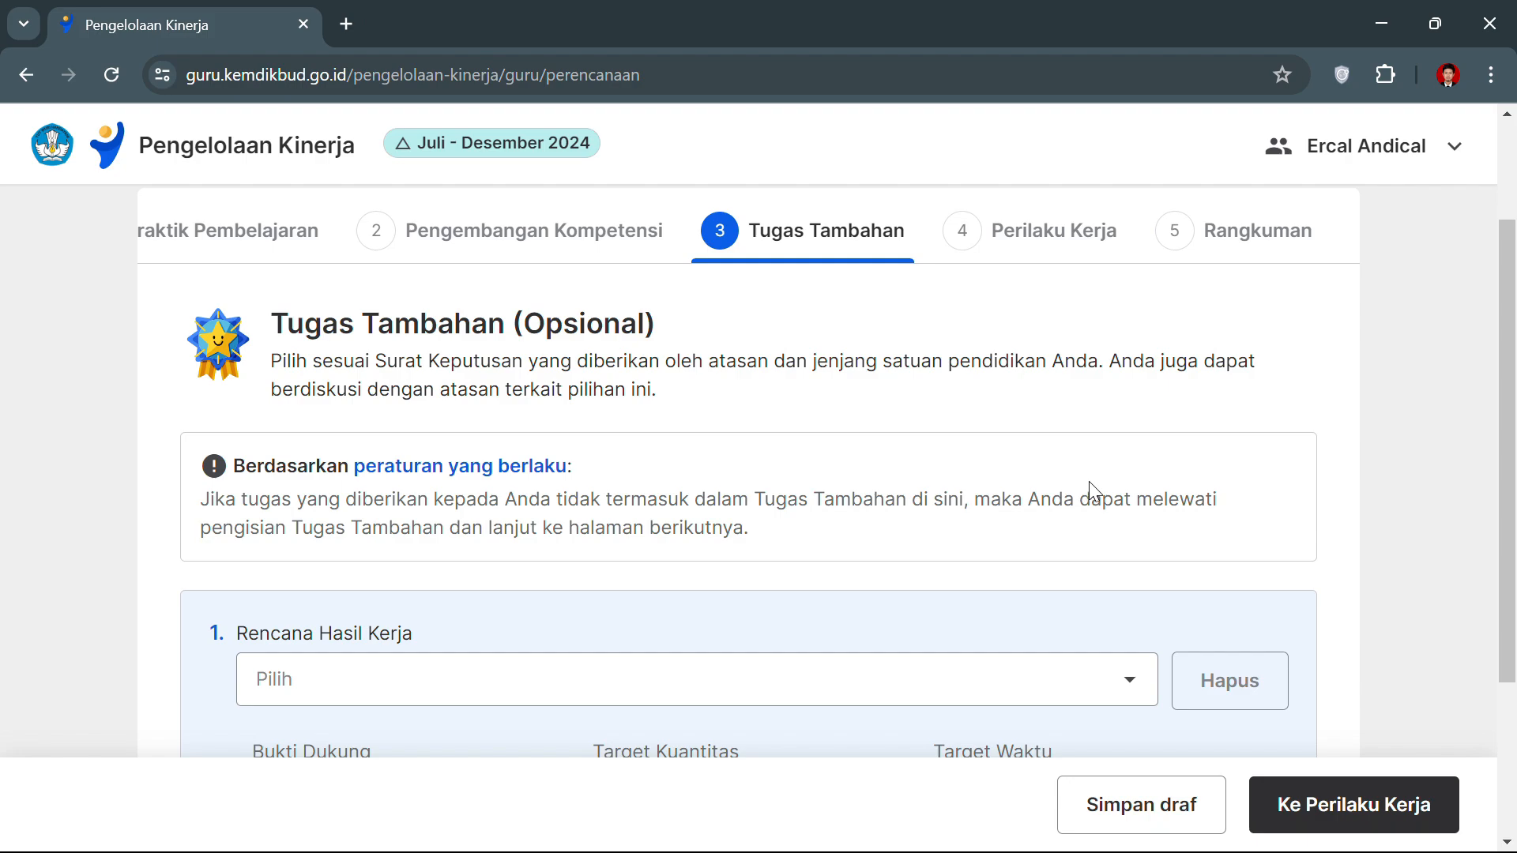
scroll(1108, 524, down, 2)
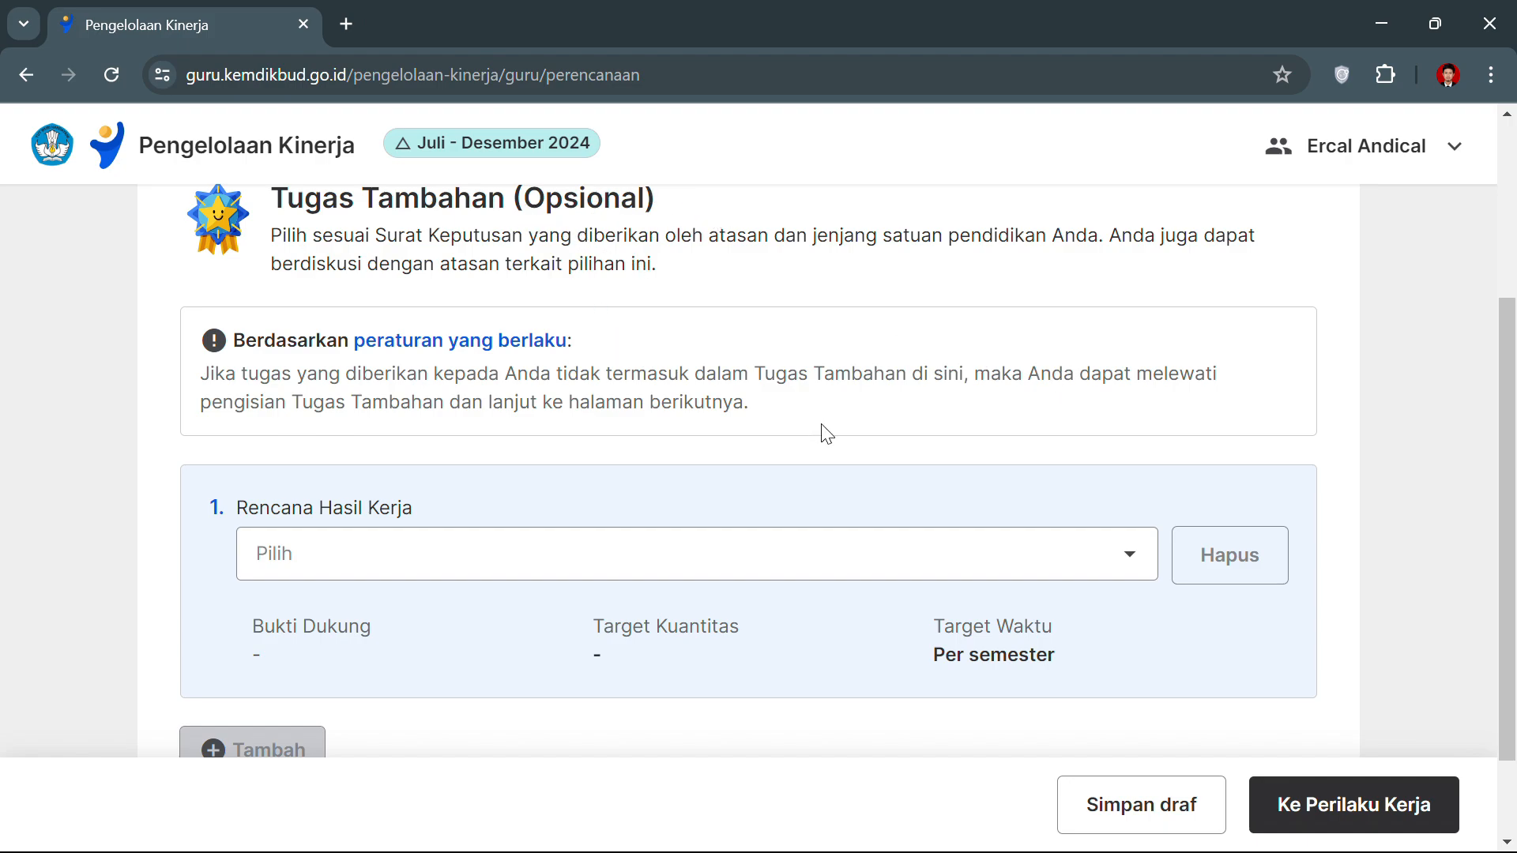
scroll(822, 433, down, 2)
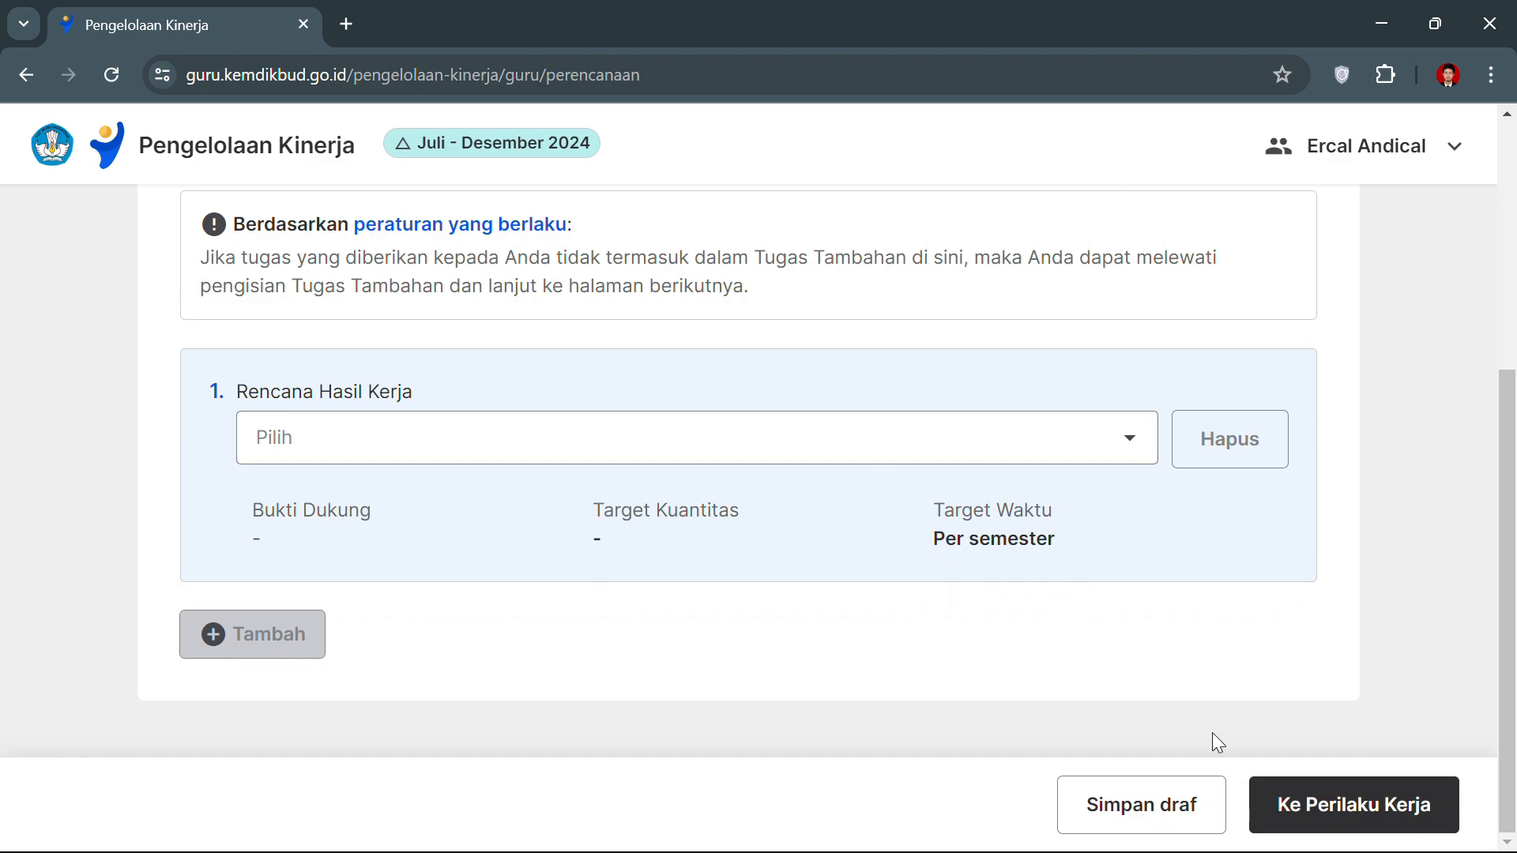
scroll(1043, 304, up, 1)
scroll(1043, 304, up, 5)
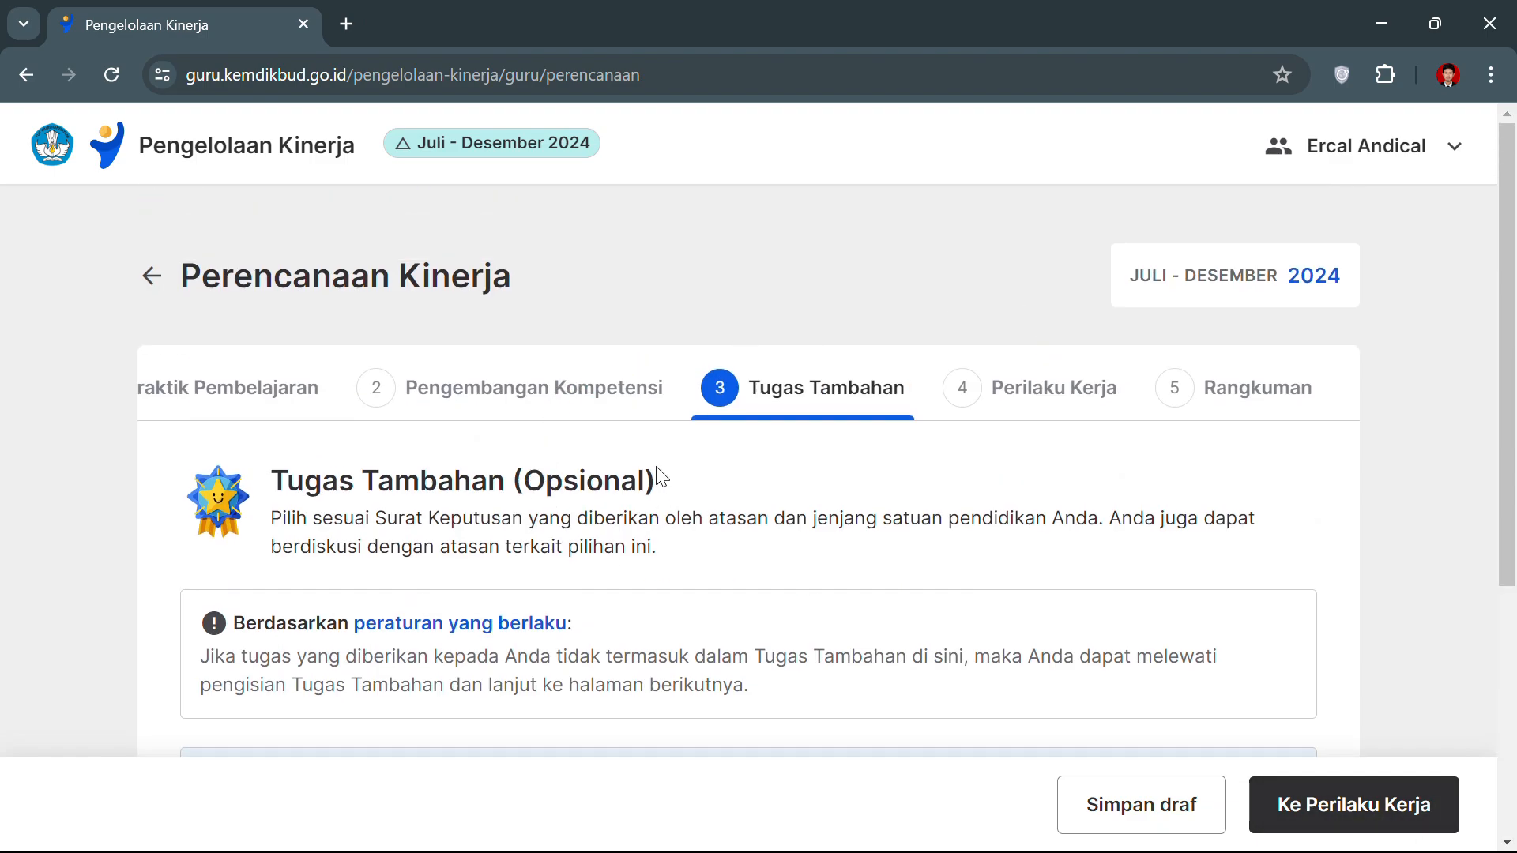
scroll(740, 509, down, 1)
scroll(741, 510, down, 4)
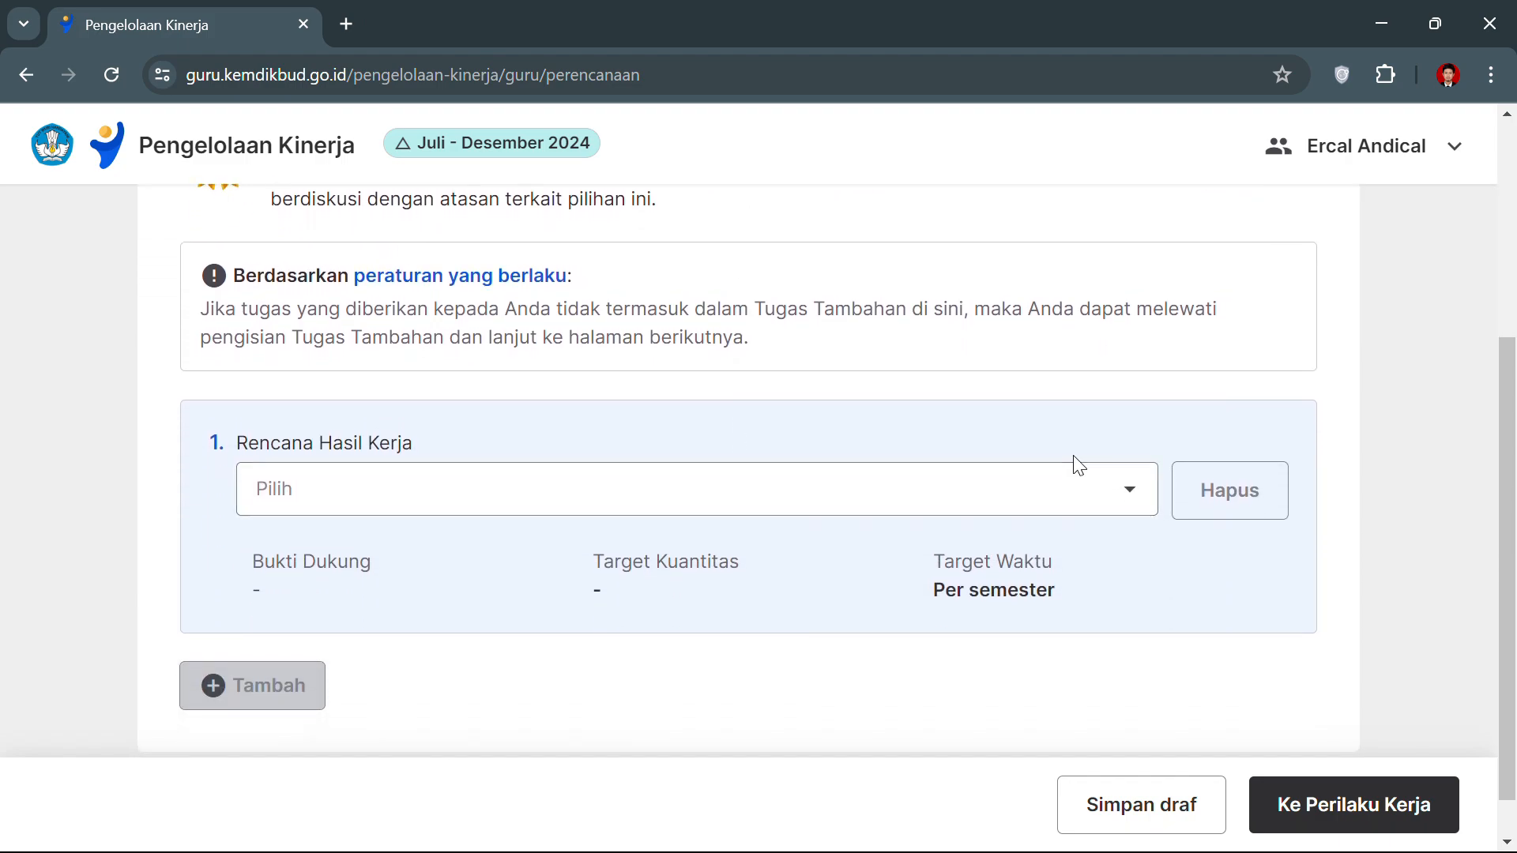
scroll(1055, 370, down, 1)
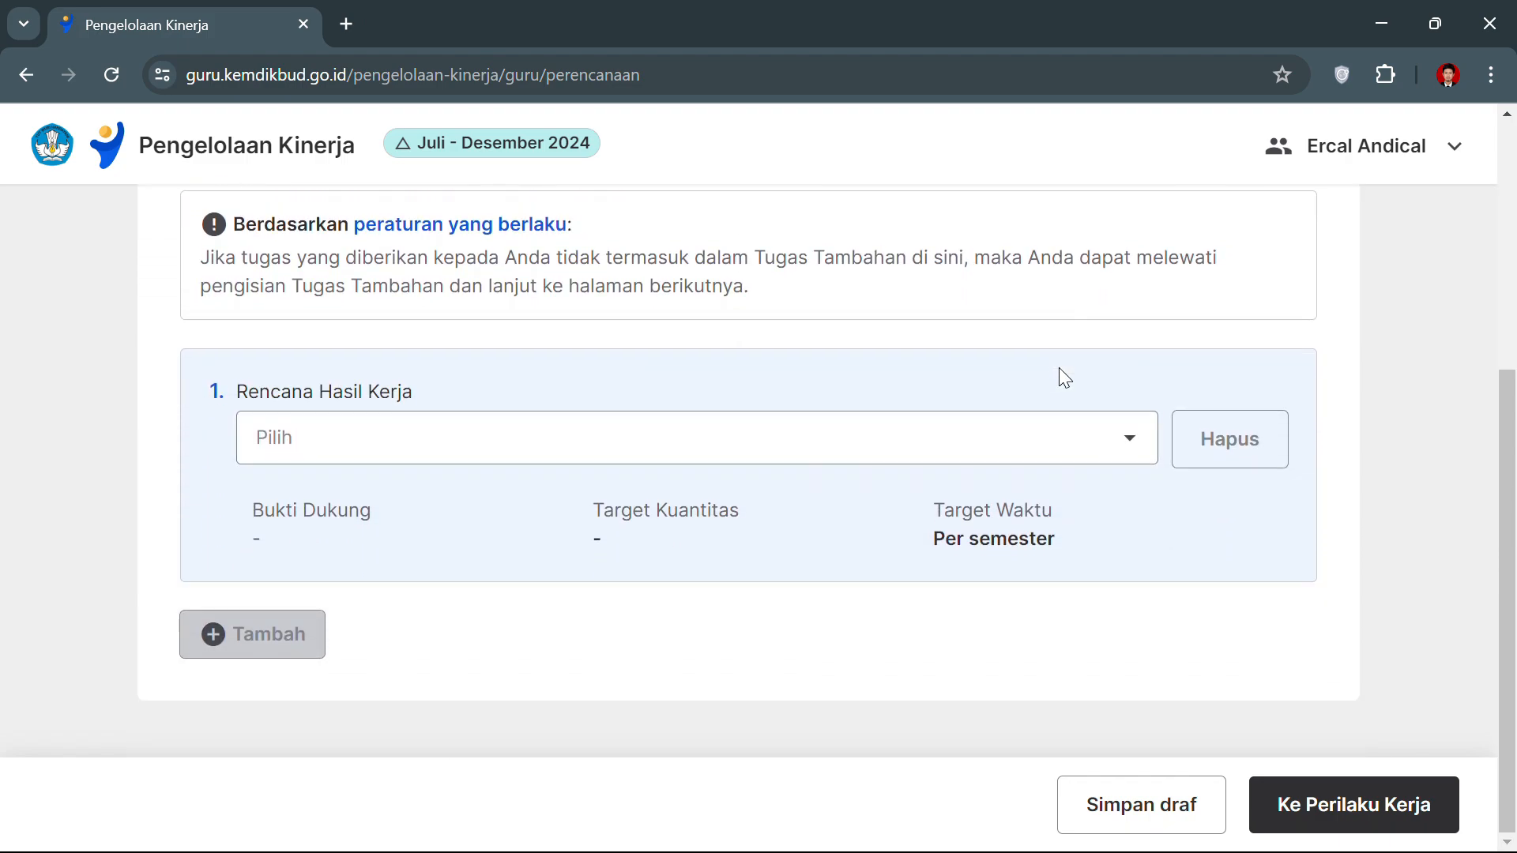
- Set the first Tugas Tambahan Rencana Hasil Kerja to the Semua jenjang option for serving as Guru Piket
click(1104, 433)
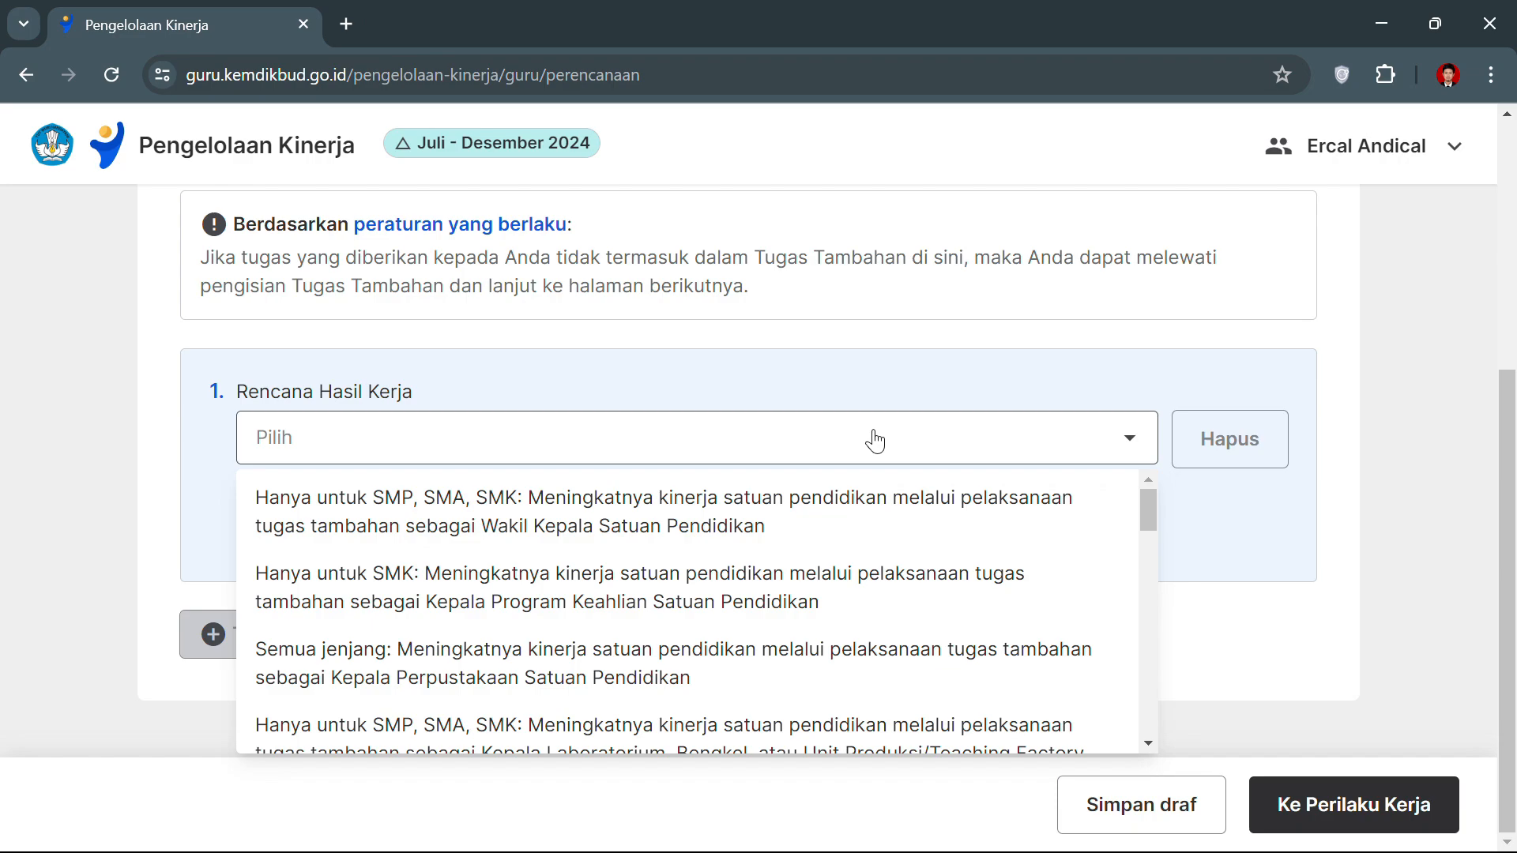
scroll(859, 519, down, 4)
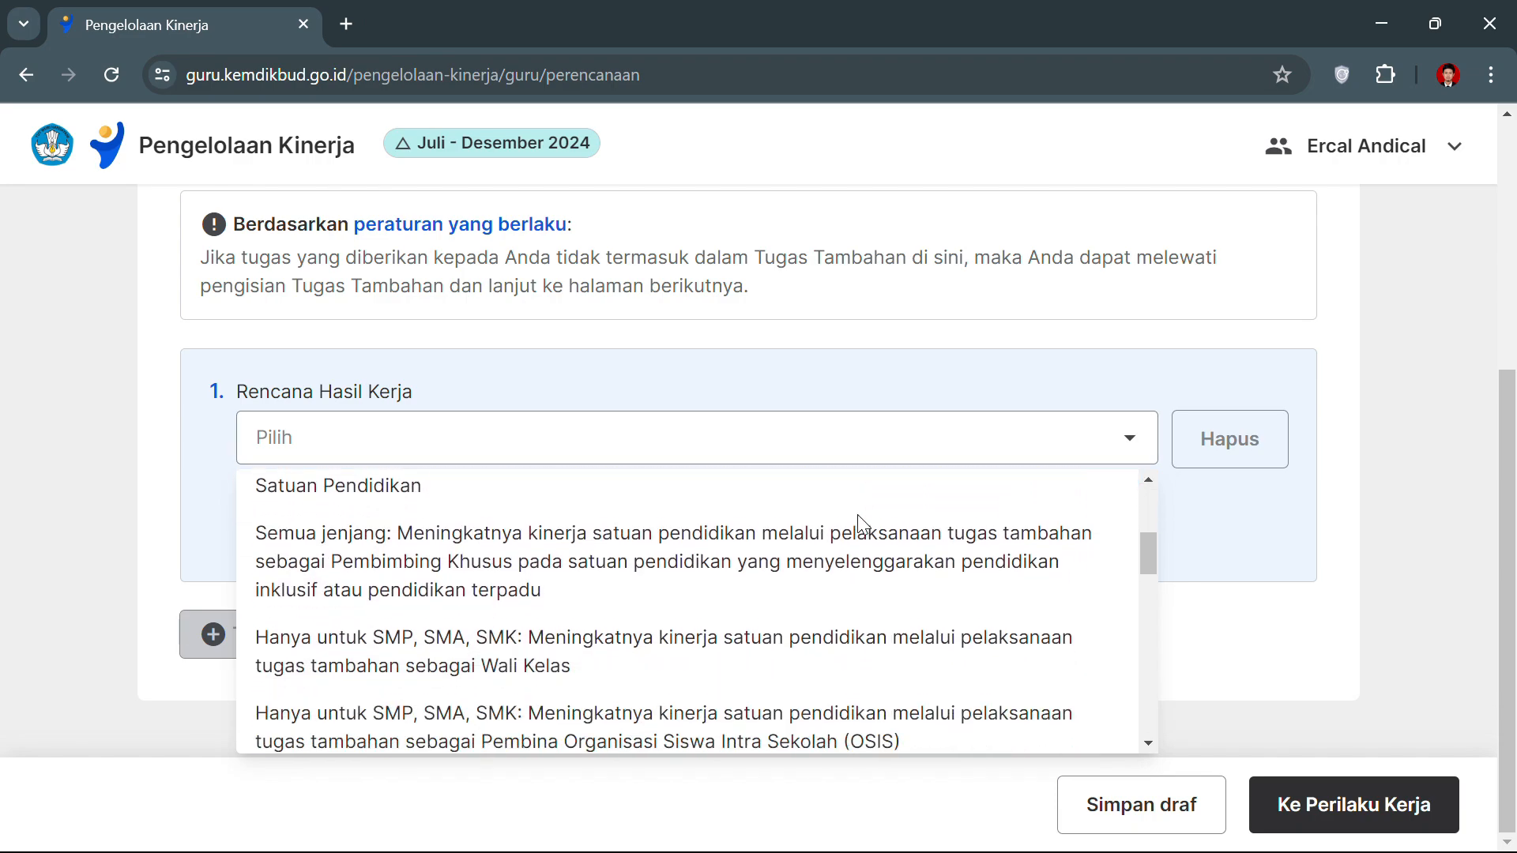
scroll(860, 523, down, 4)
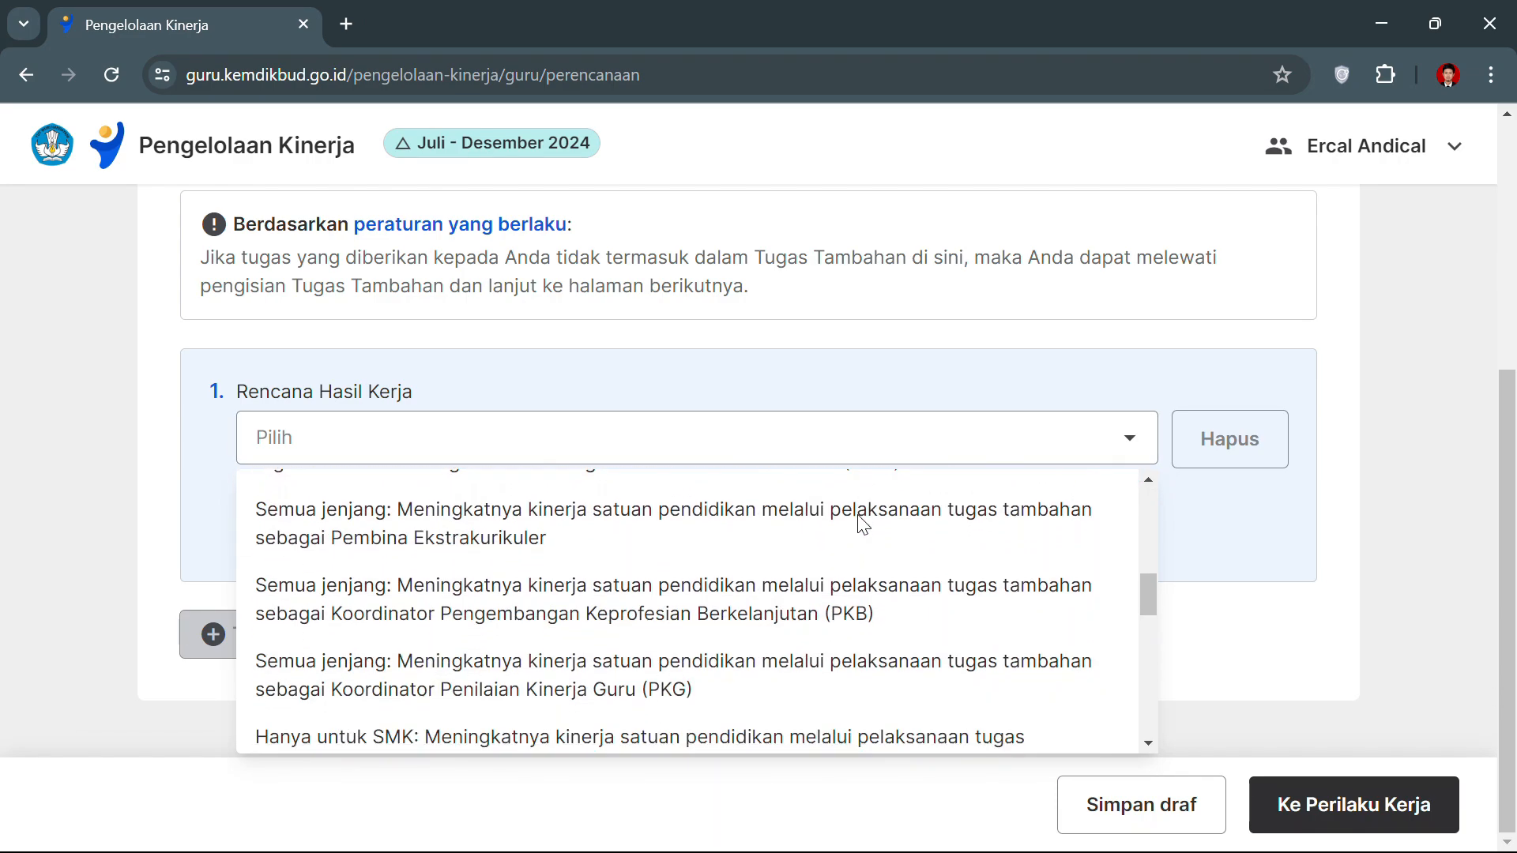
scroll(858, 519, down, 3)
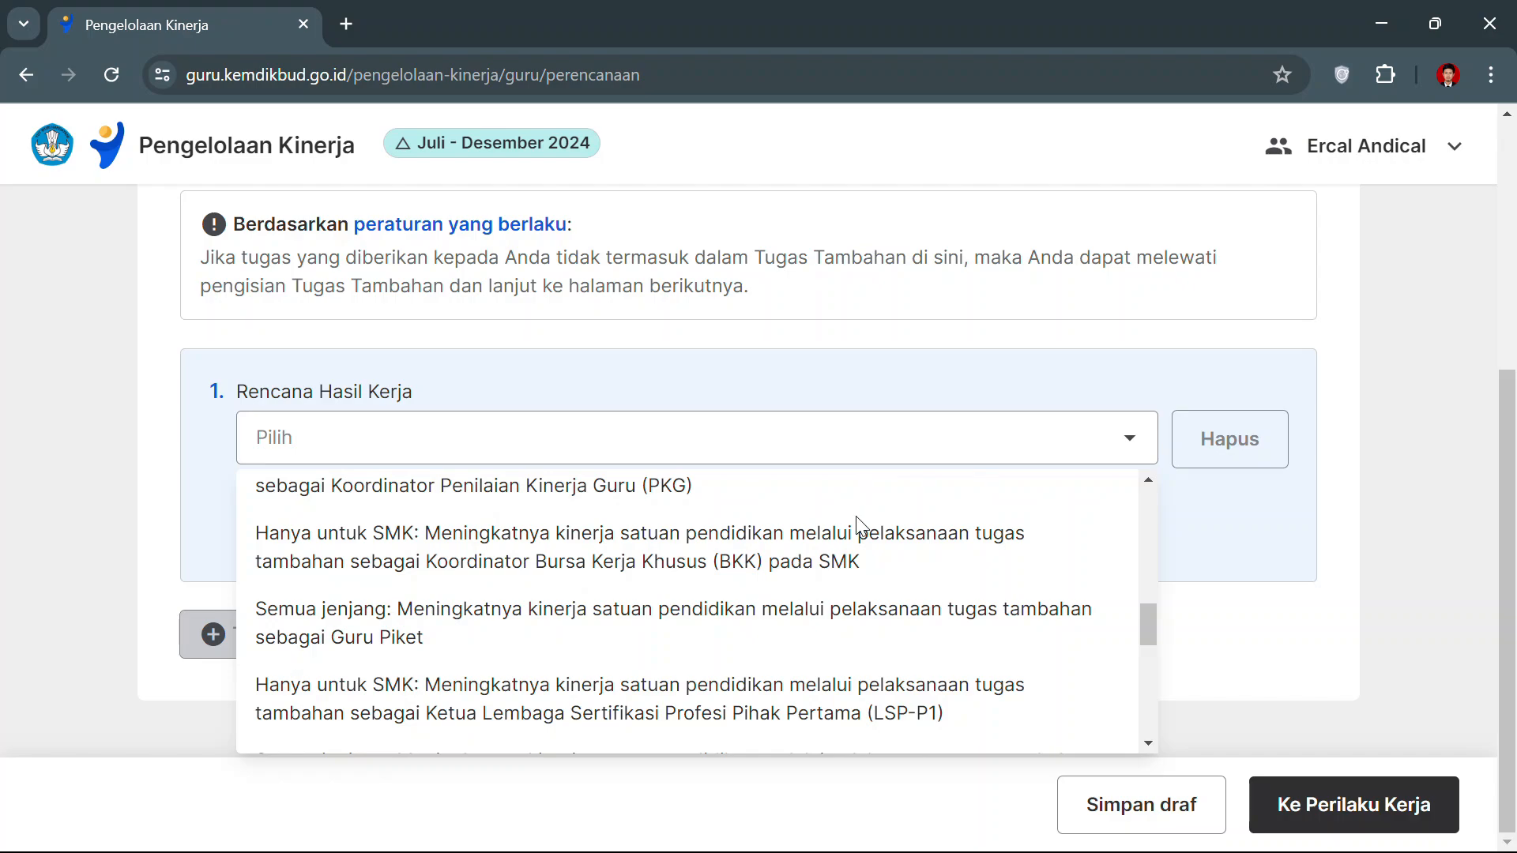
click(805, 609)
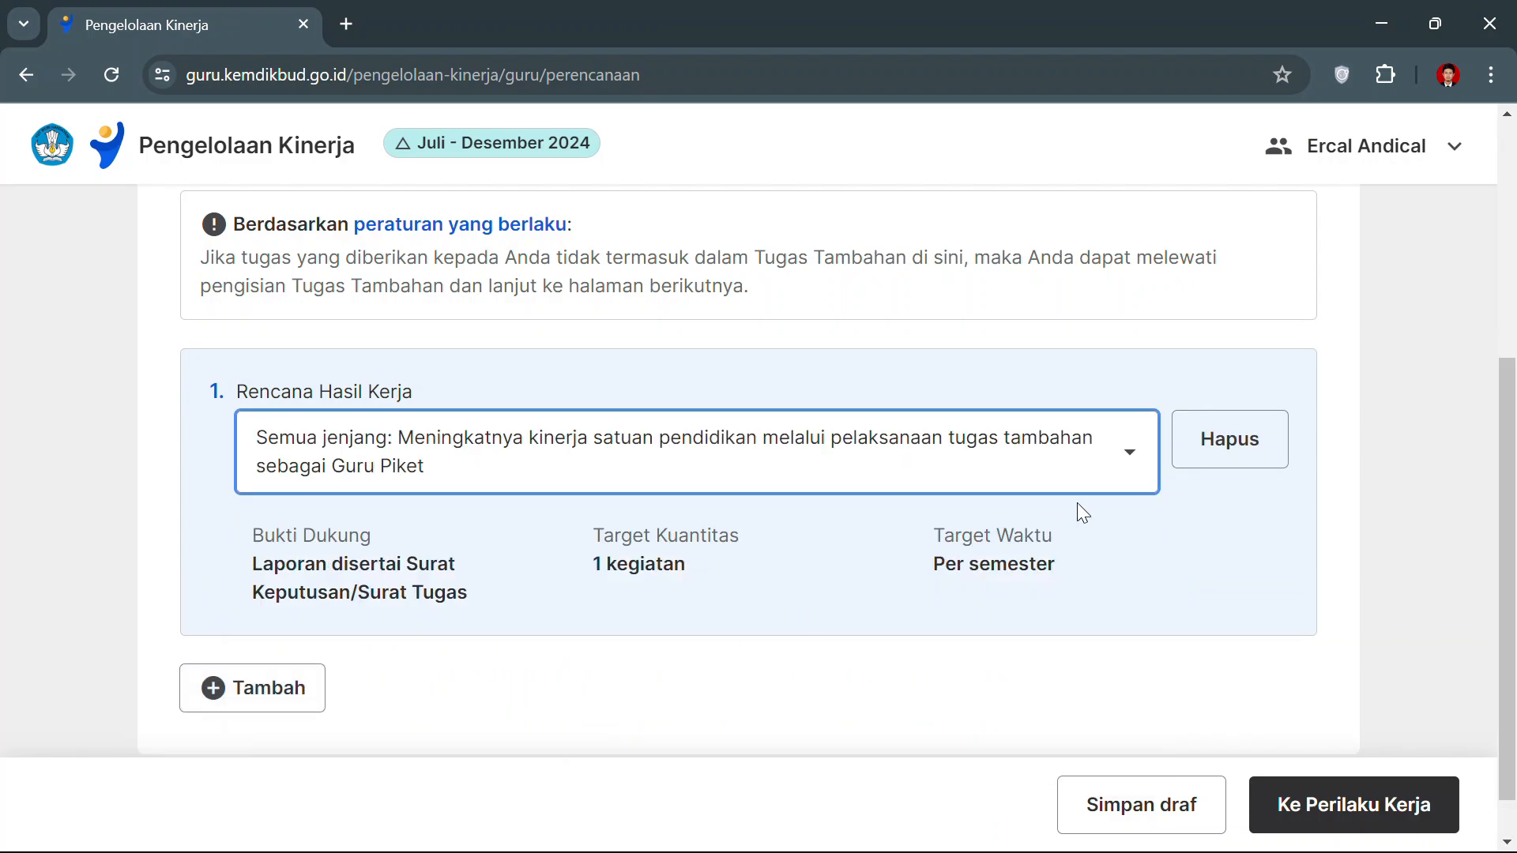
- Continue to the Perilaku Kerja section and look through the behaviour aspects that need an Indikator and Perwujudan Perilaku
click(1357, 810)
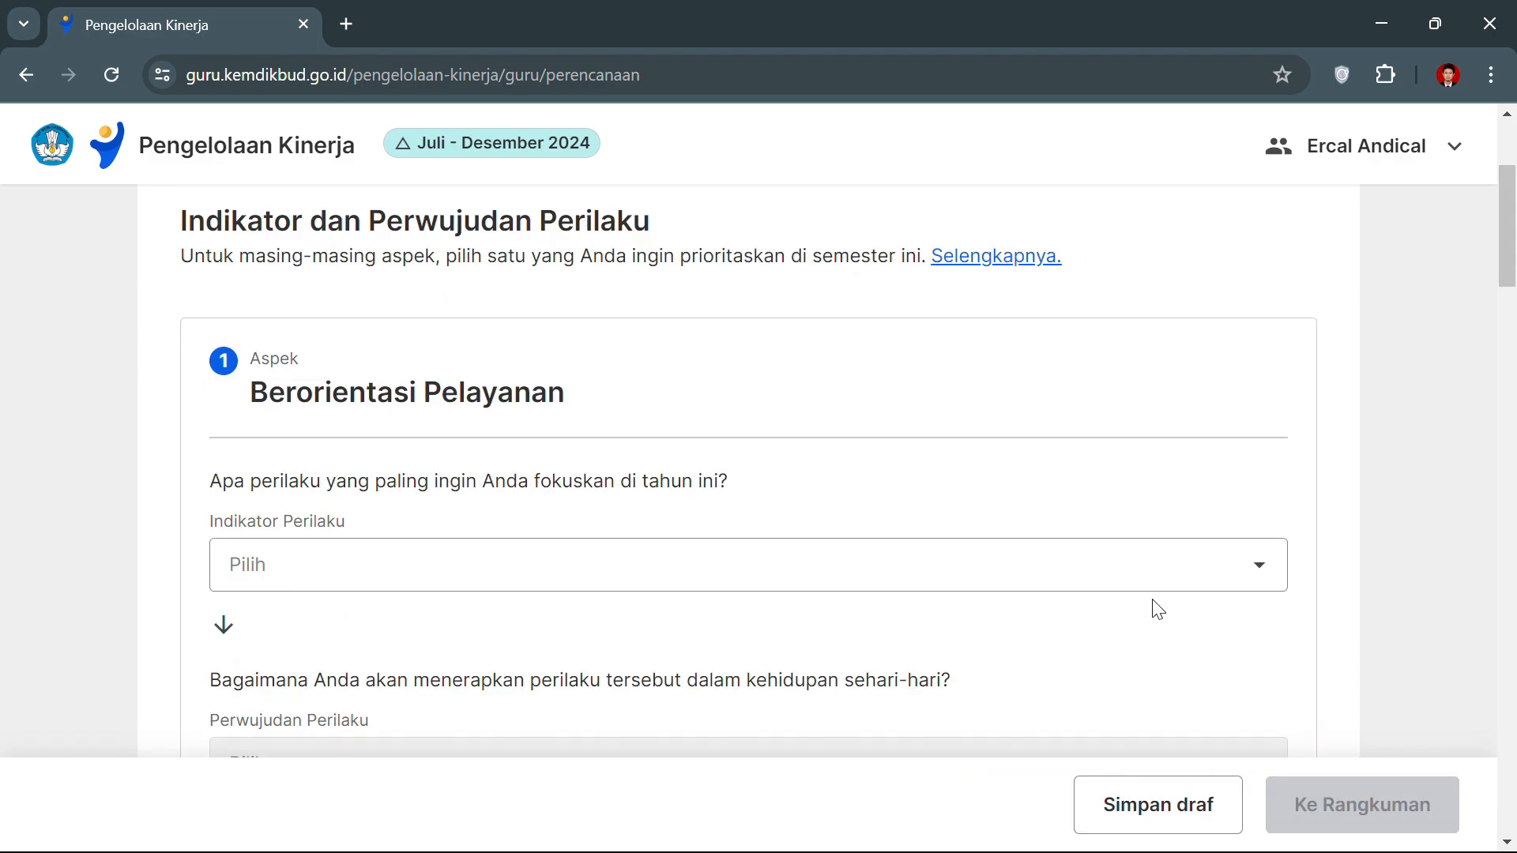
scroll(1152, 609, up, 1)
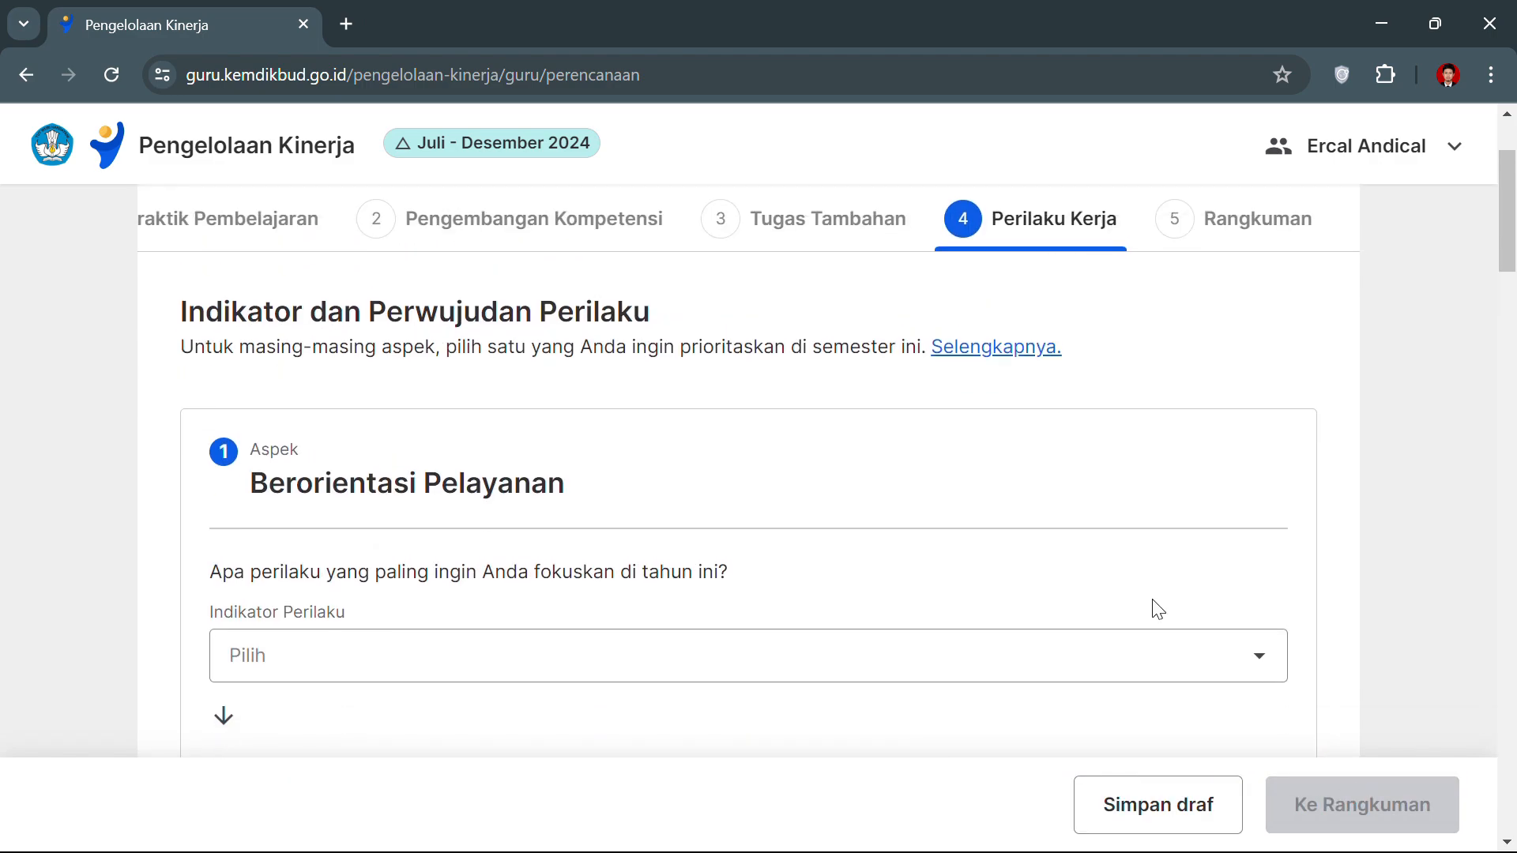
scroll(1158, 609, down, 15)
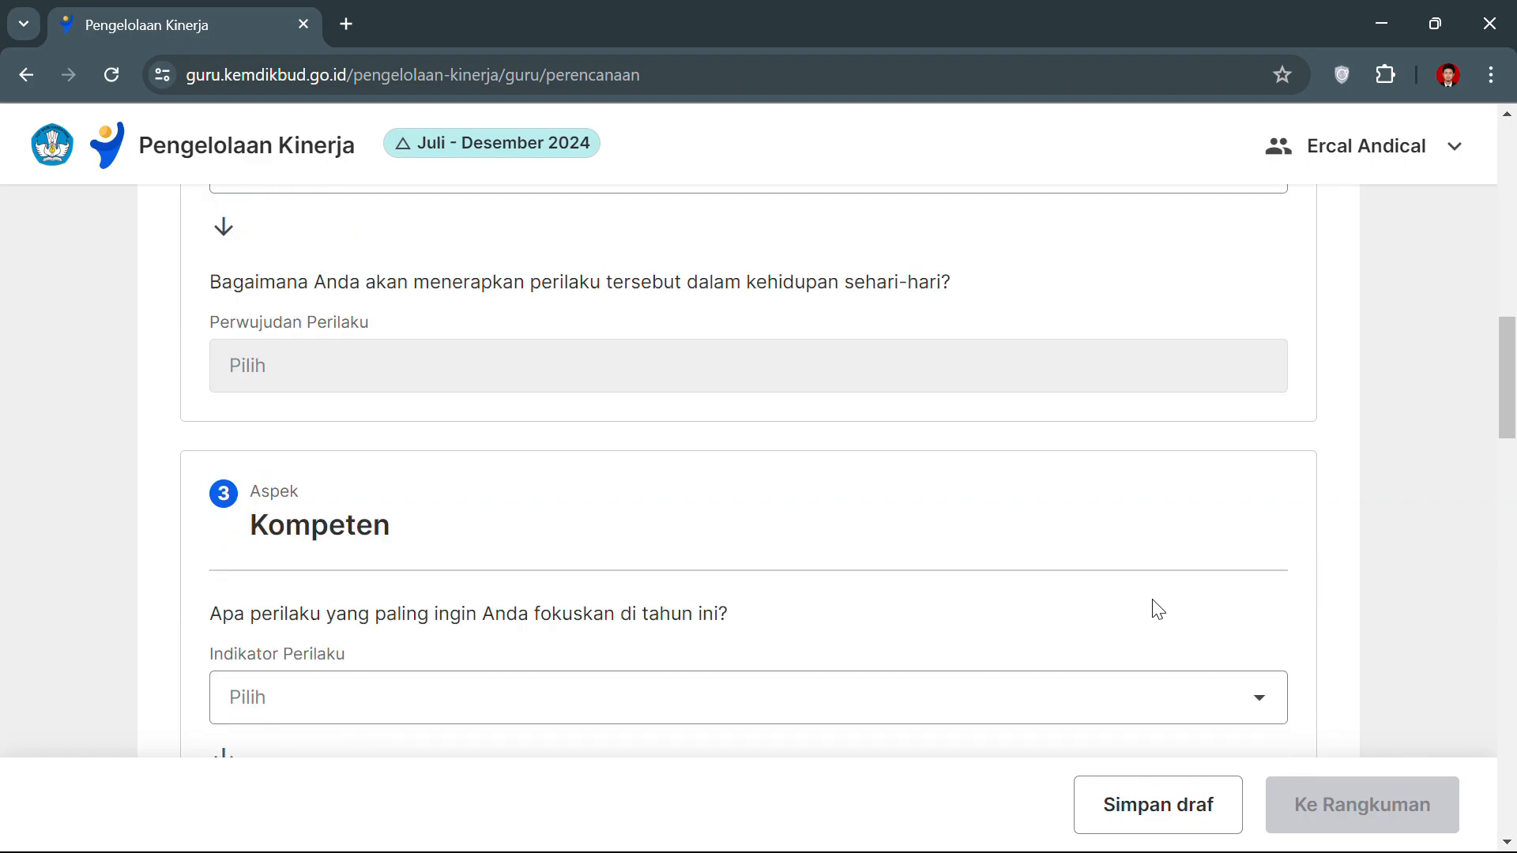
scroll(1158, 609, down, 15)
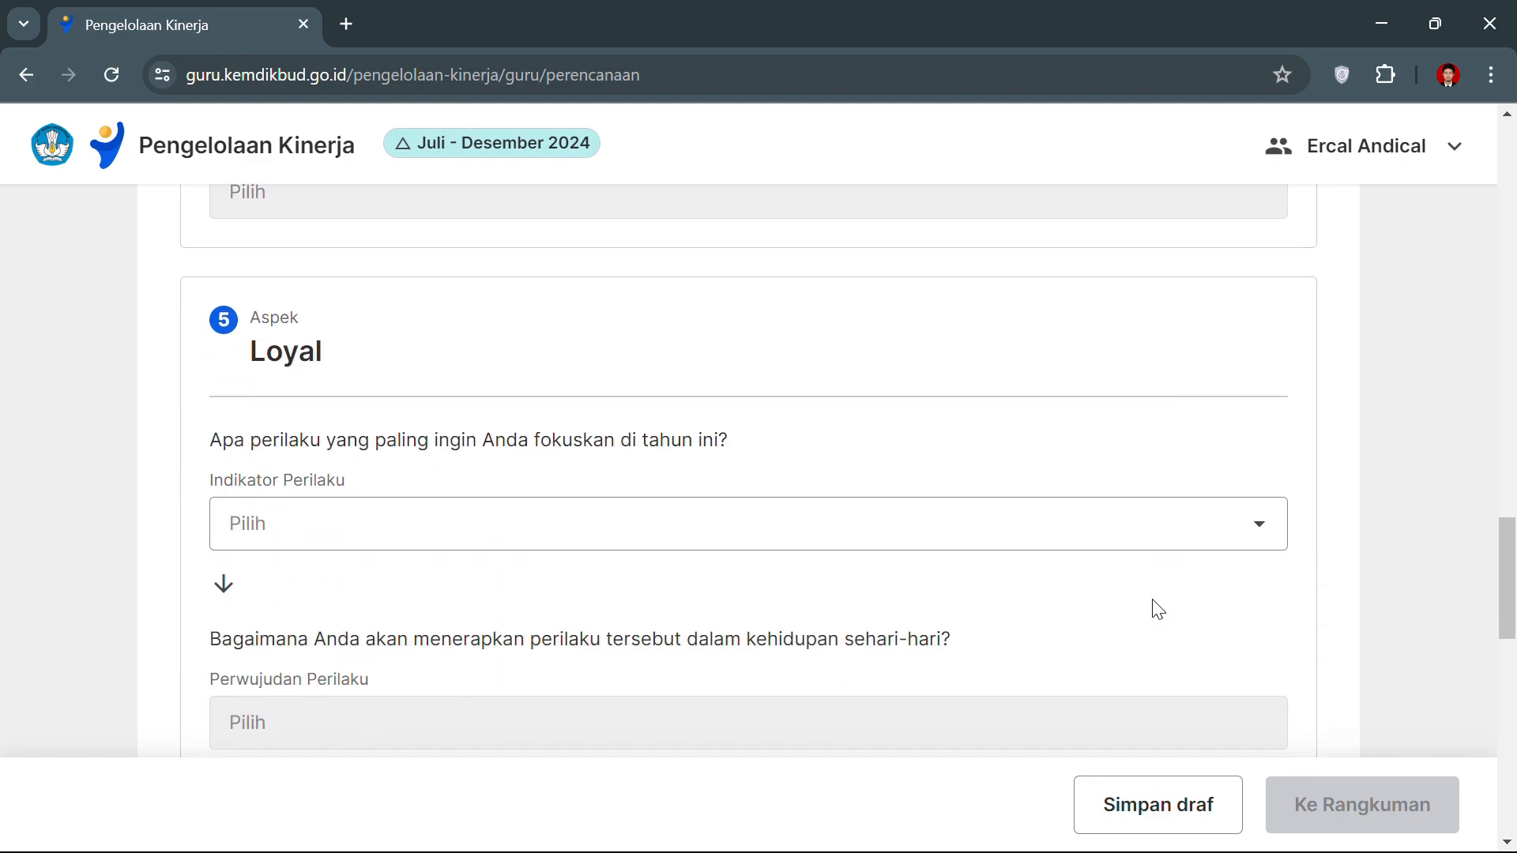
scroll(1159, 609, down, 8)
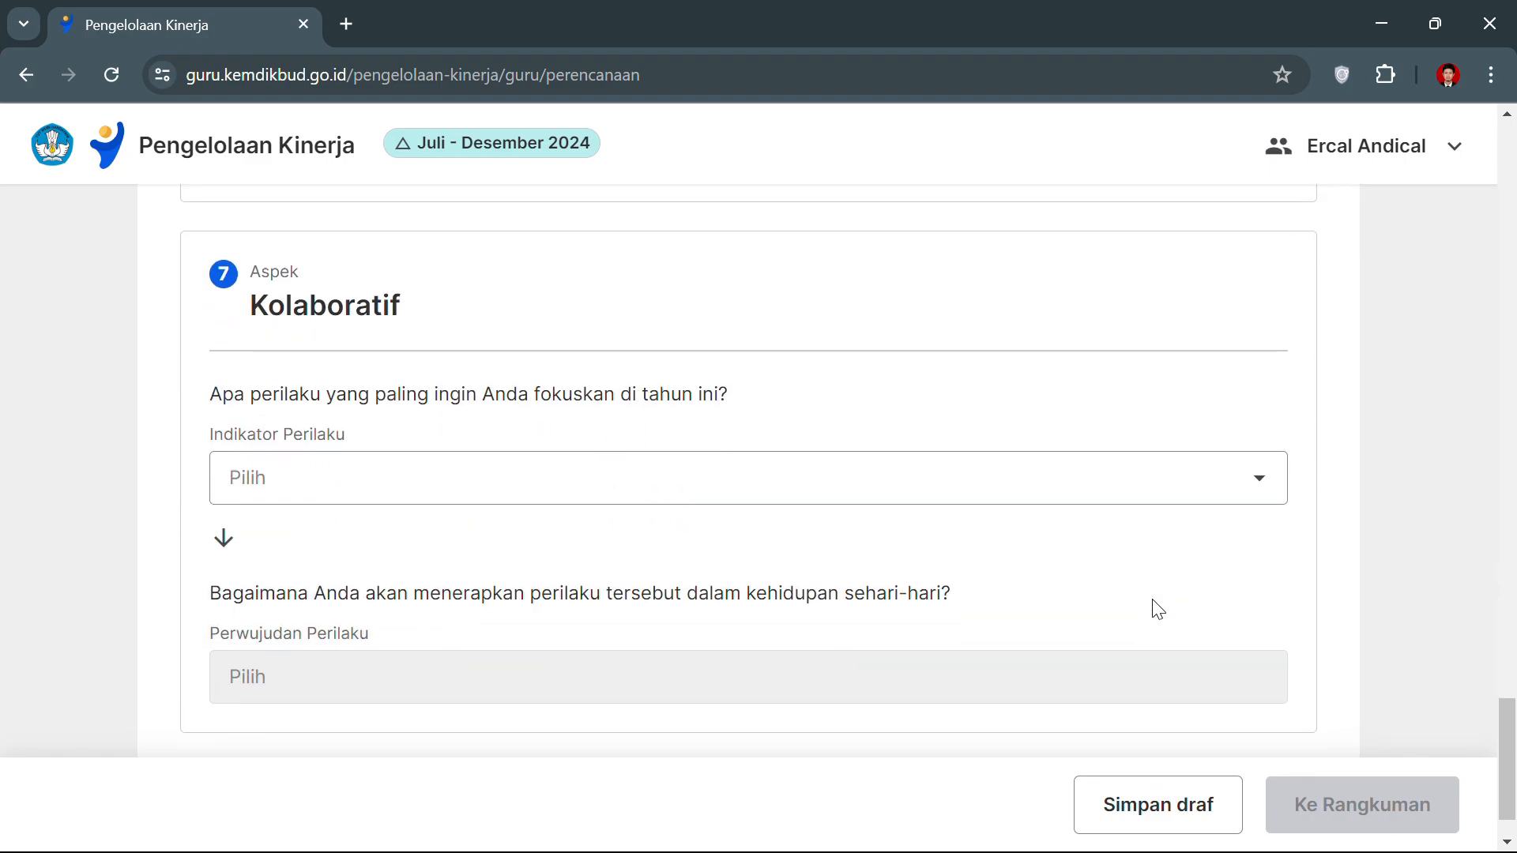
scroll(1158, 609, up, 10)
scroll(1158, 610, up, 20)
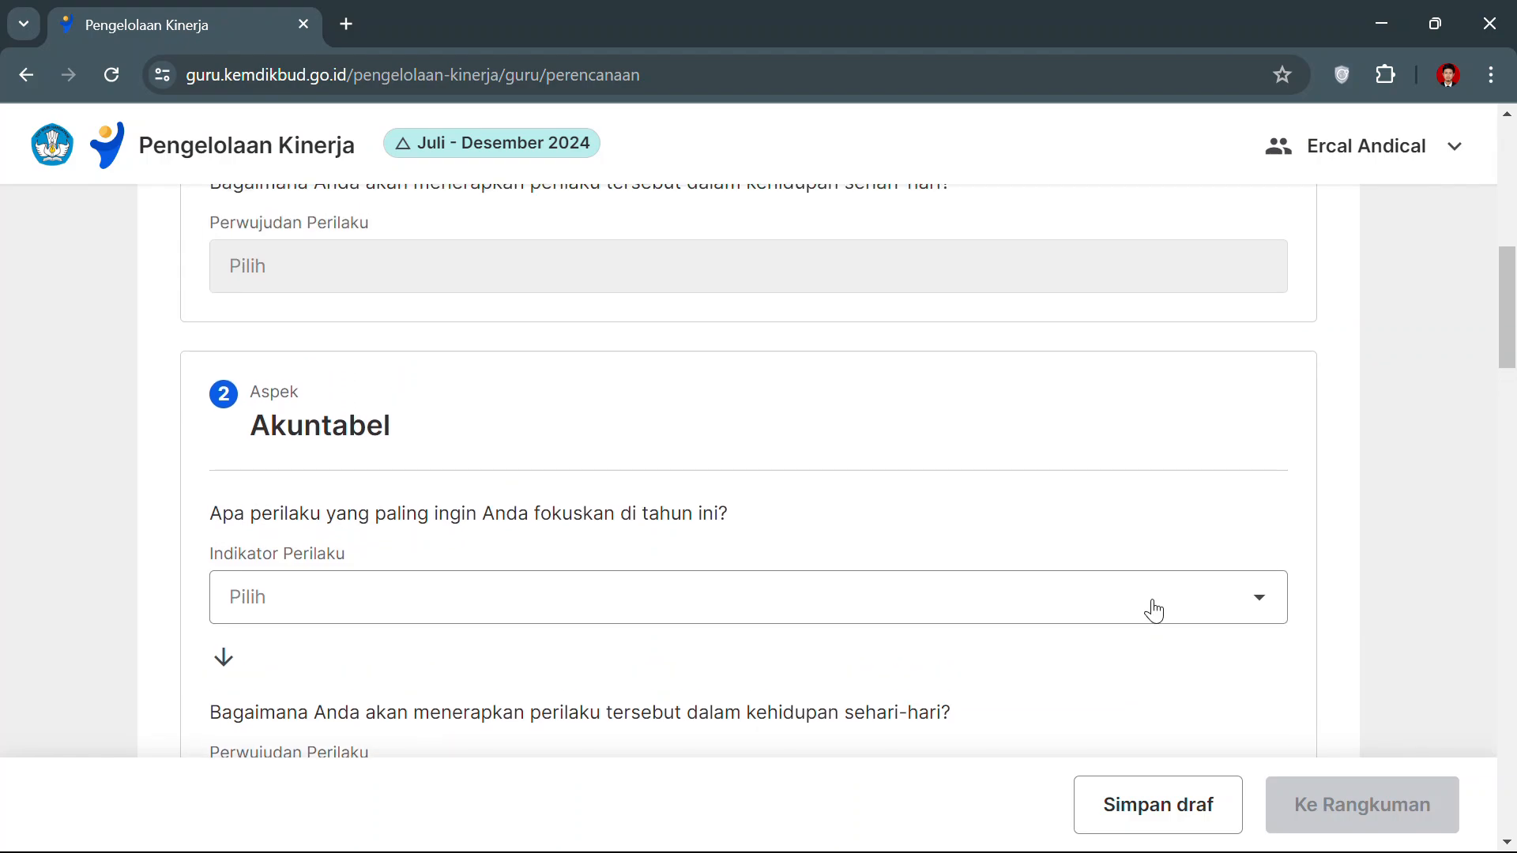
scroll(1155, 610, up, 10)
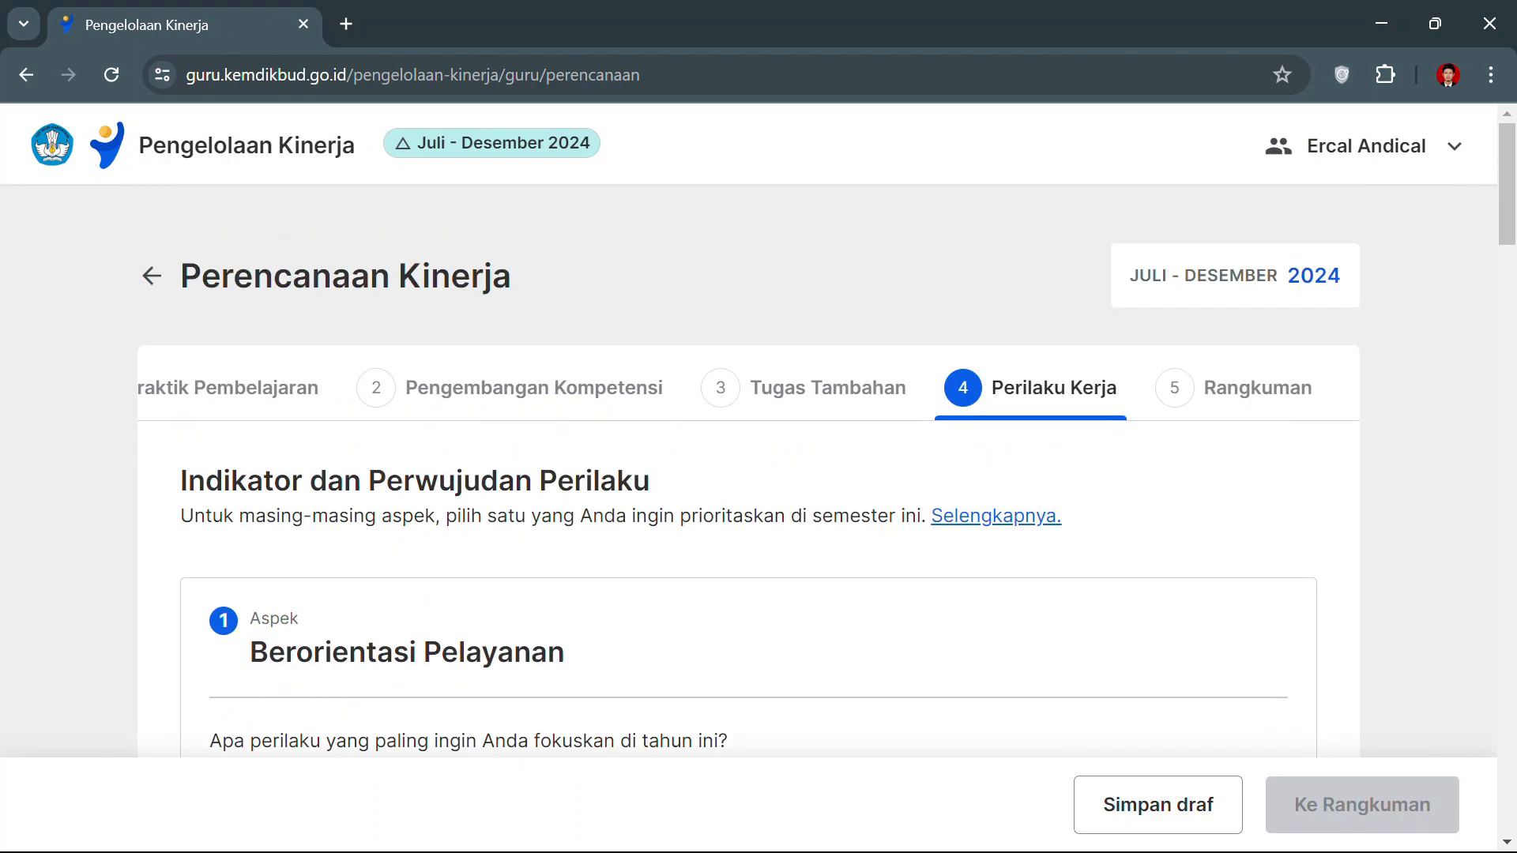
- Switch to Nitro Pro and look over the example Perilaku Kerja choices for Berorientasi Pelayanan and Akuntabel in the open PDF
key(super)
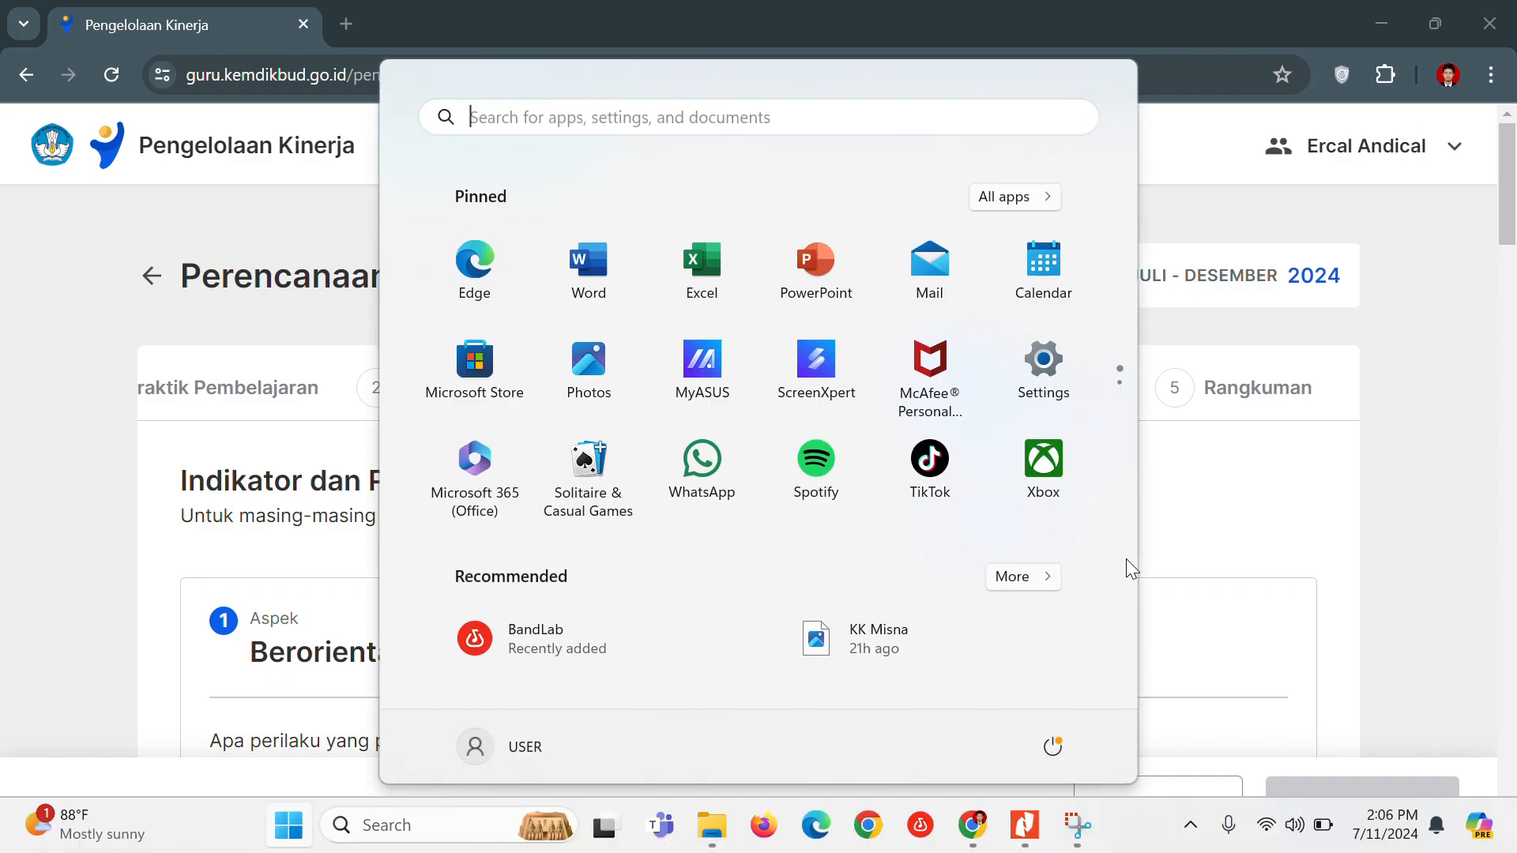
click(1025, 829)
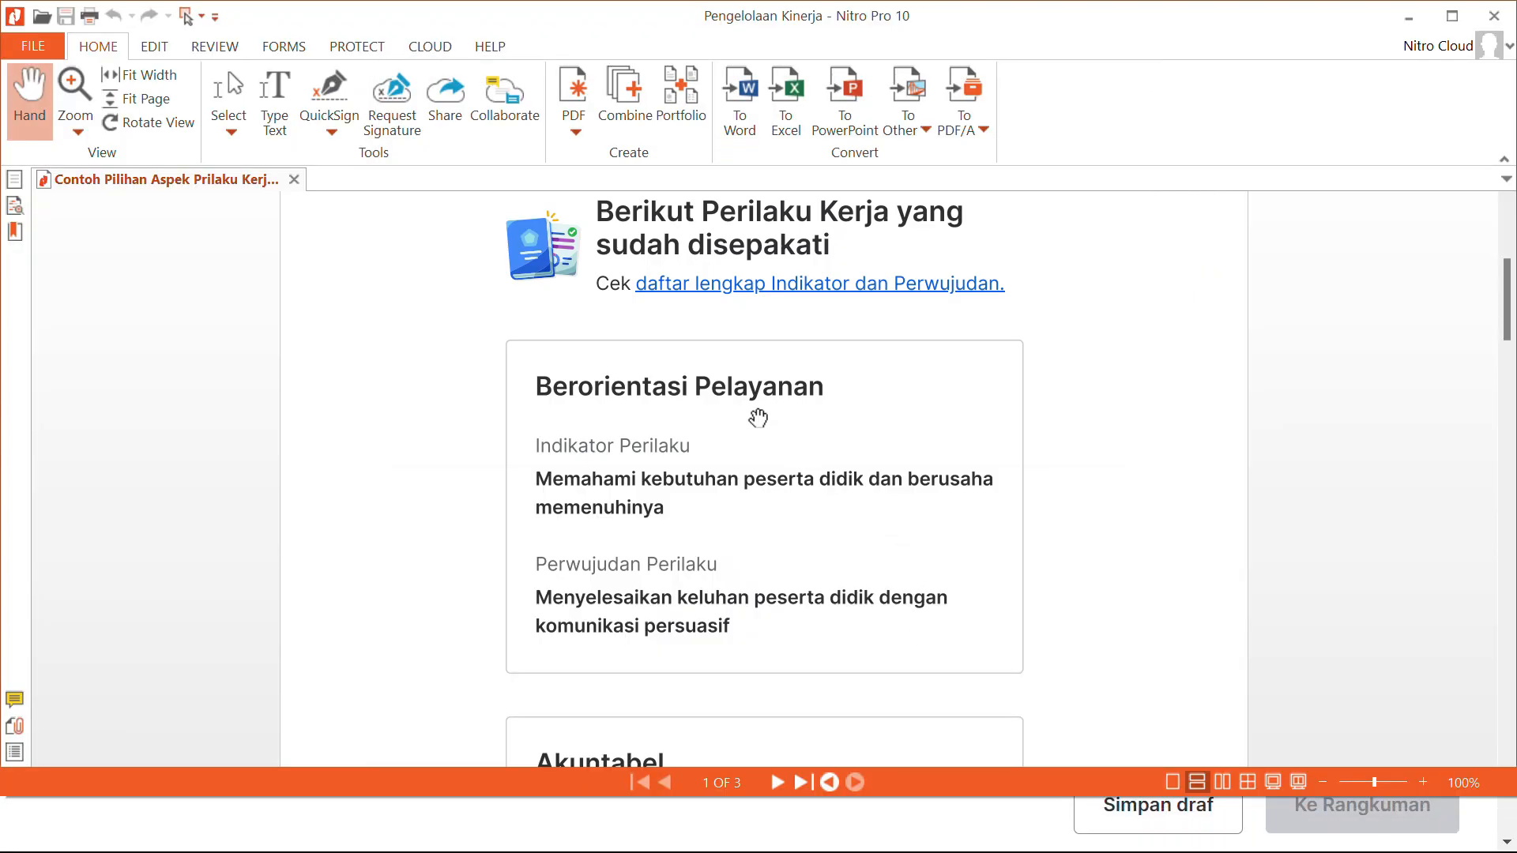
scroll(759, 418, down, 7)
scroll(758, 418, up, 4)
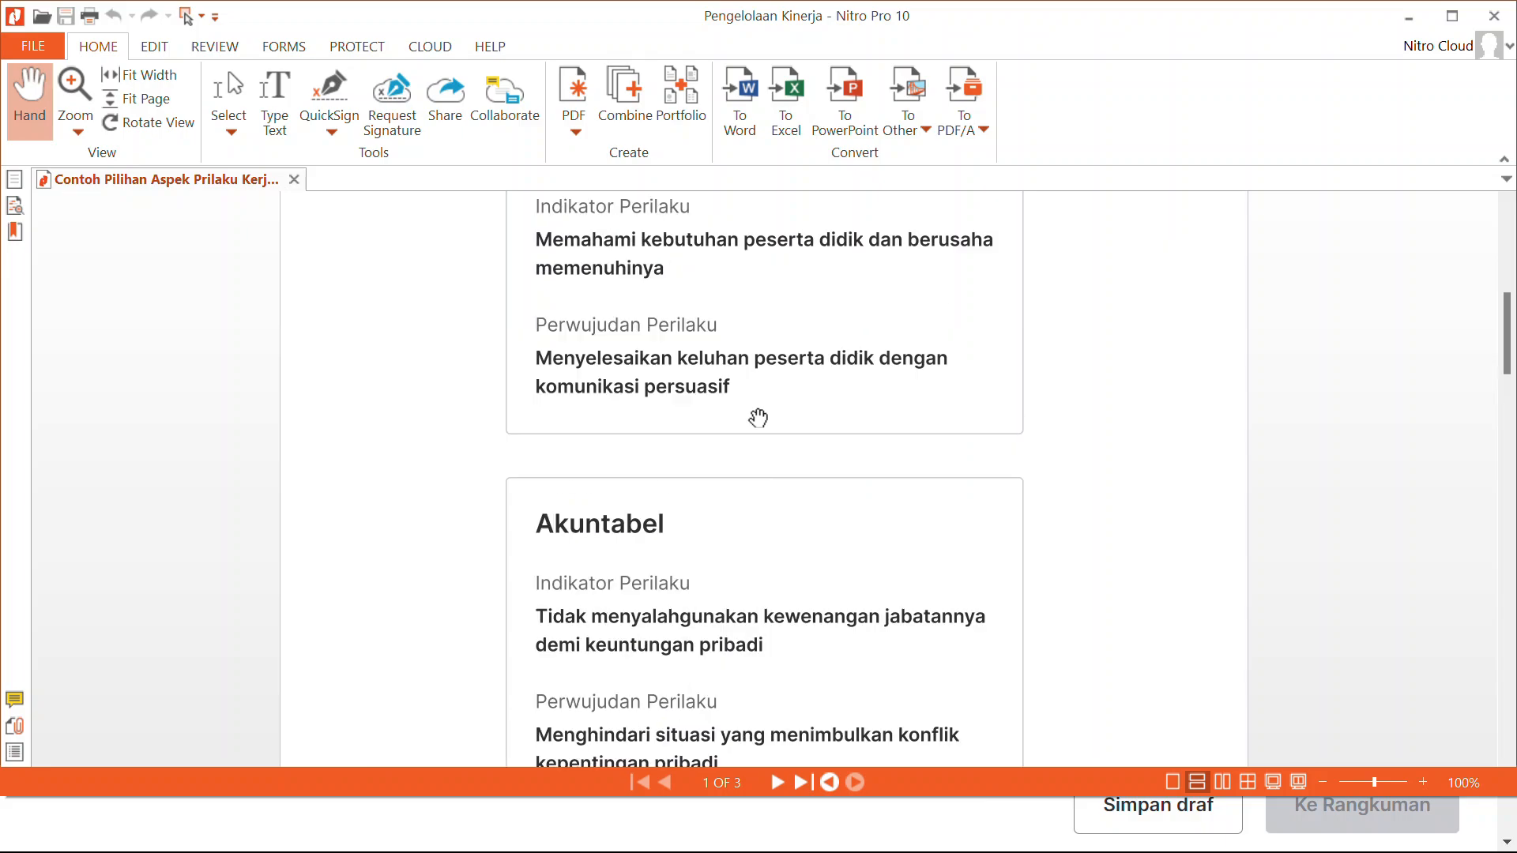
- Return to Chrome and set the Berorientasi Pelayanan Indikator Perilaku to "Memahami kebutuhan peserta didik dan berusaha memenuhinya", following the PDF example
scroll(758, 418, up, 3)
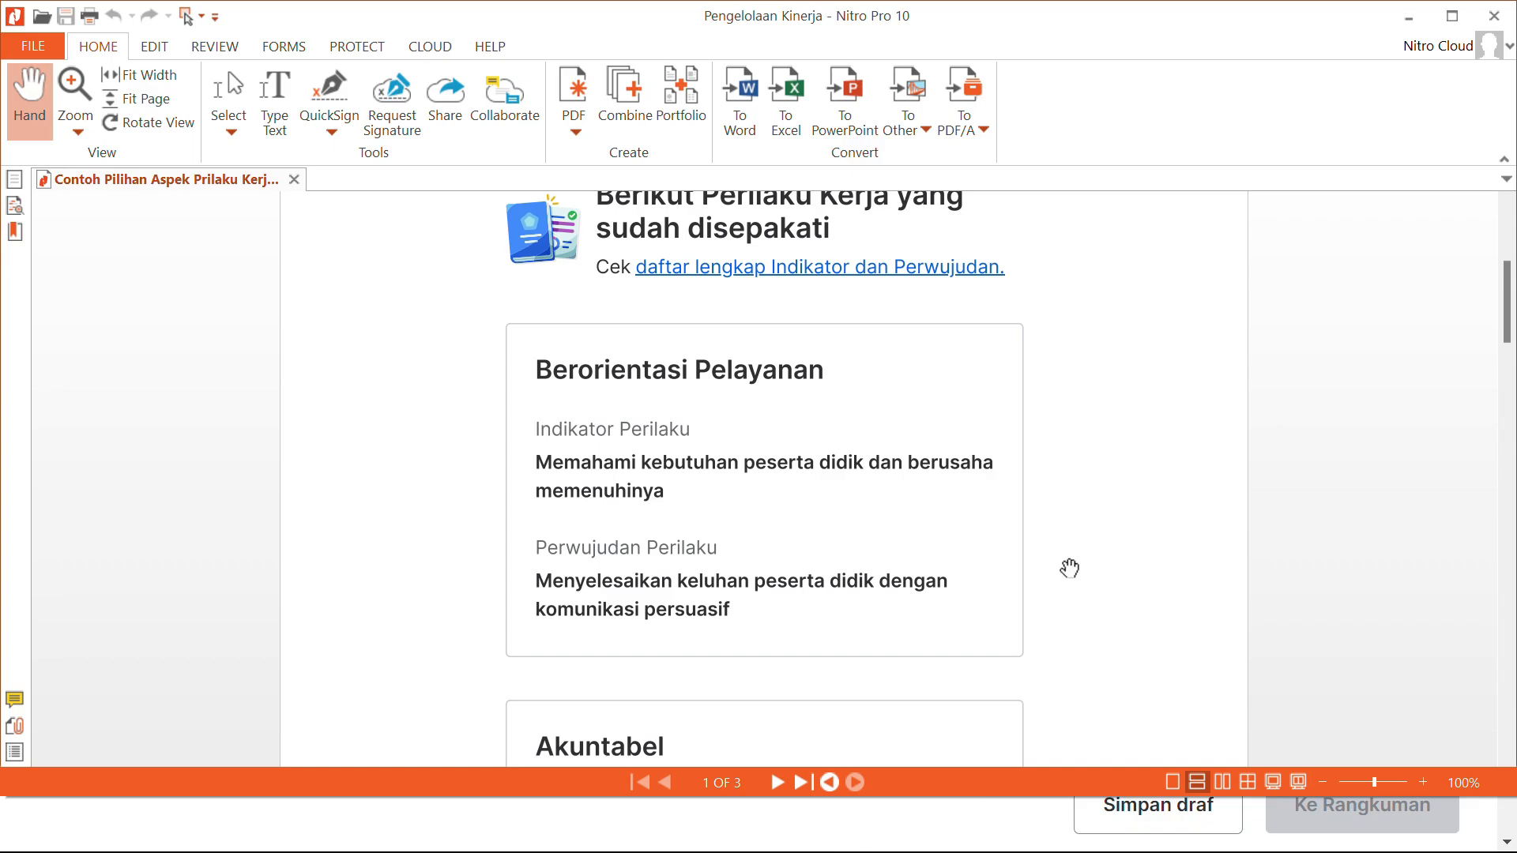
key(super)
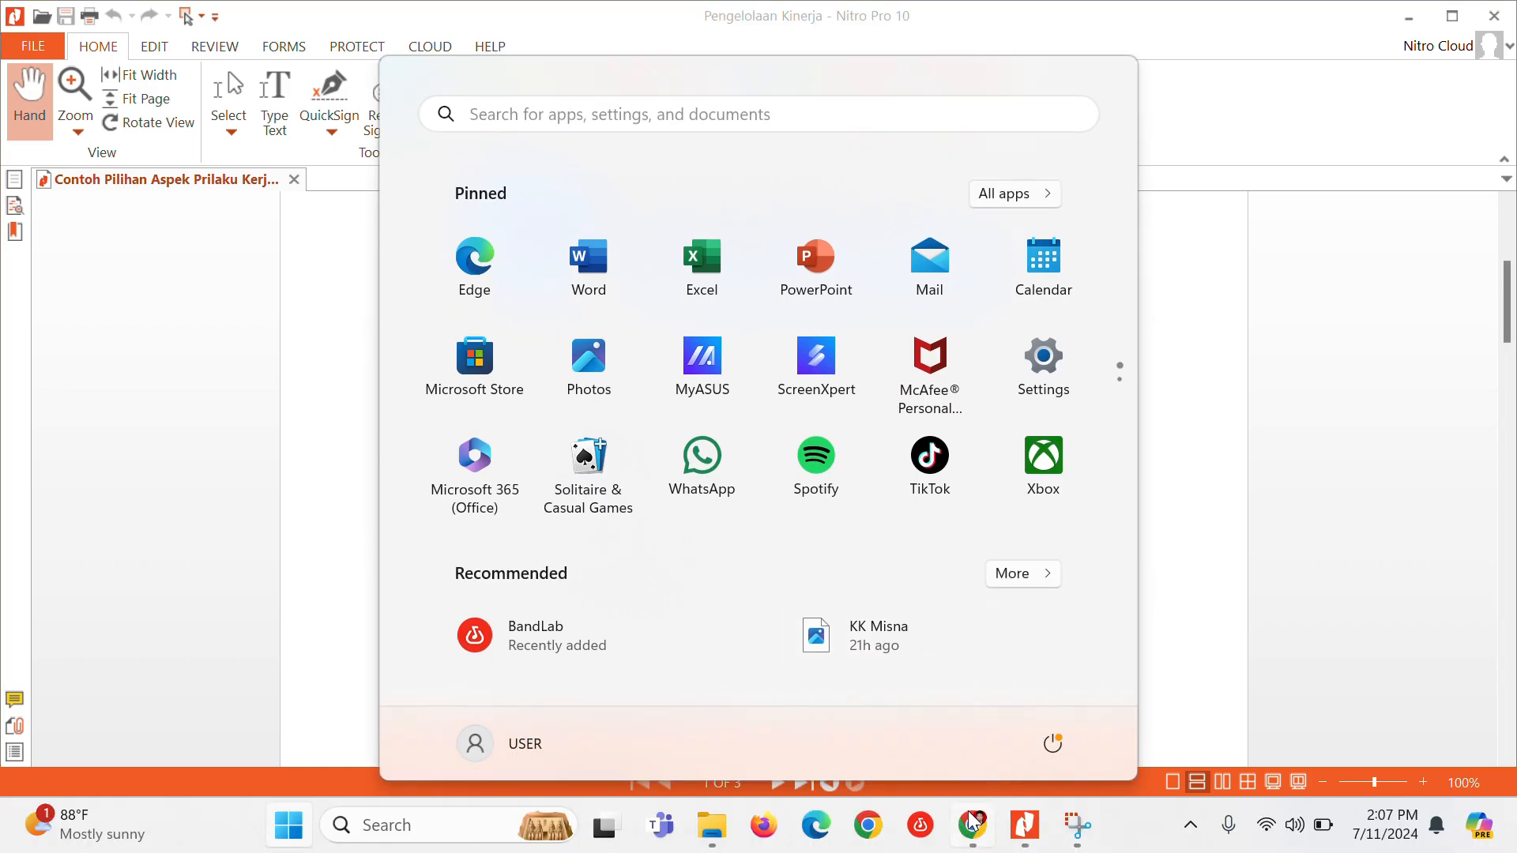
click(973, 828)
scroll(721, 619, down, 4)
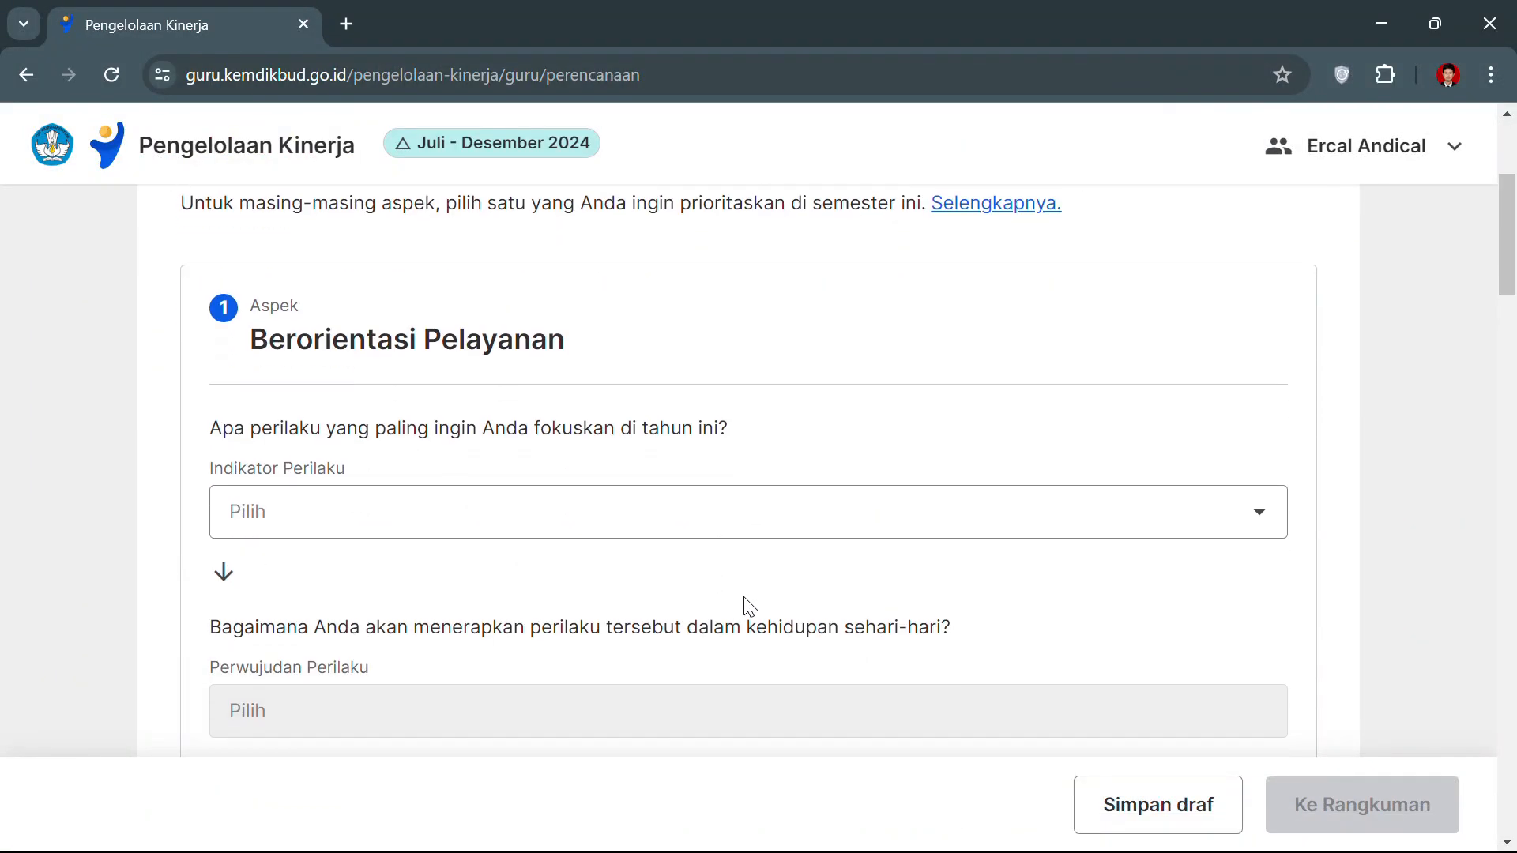
click(1139, 506)
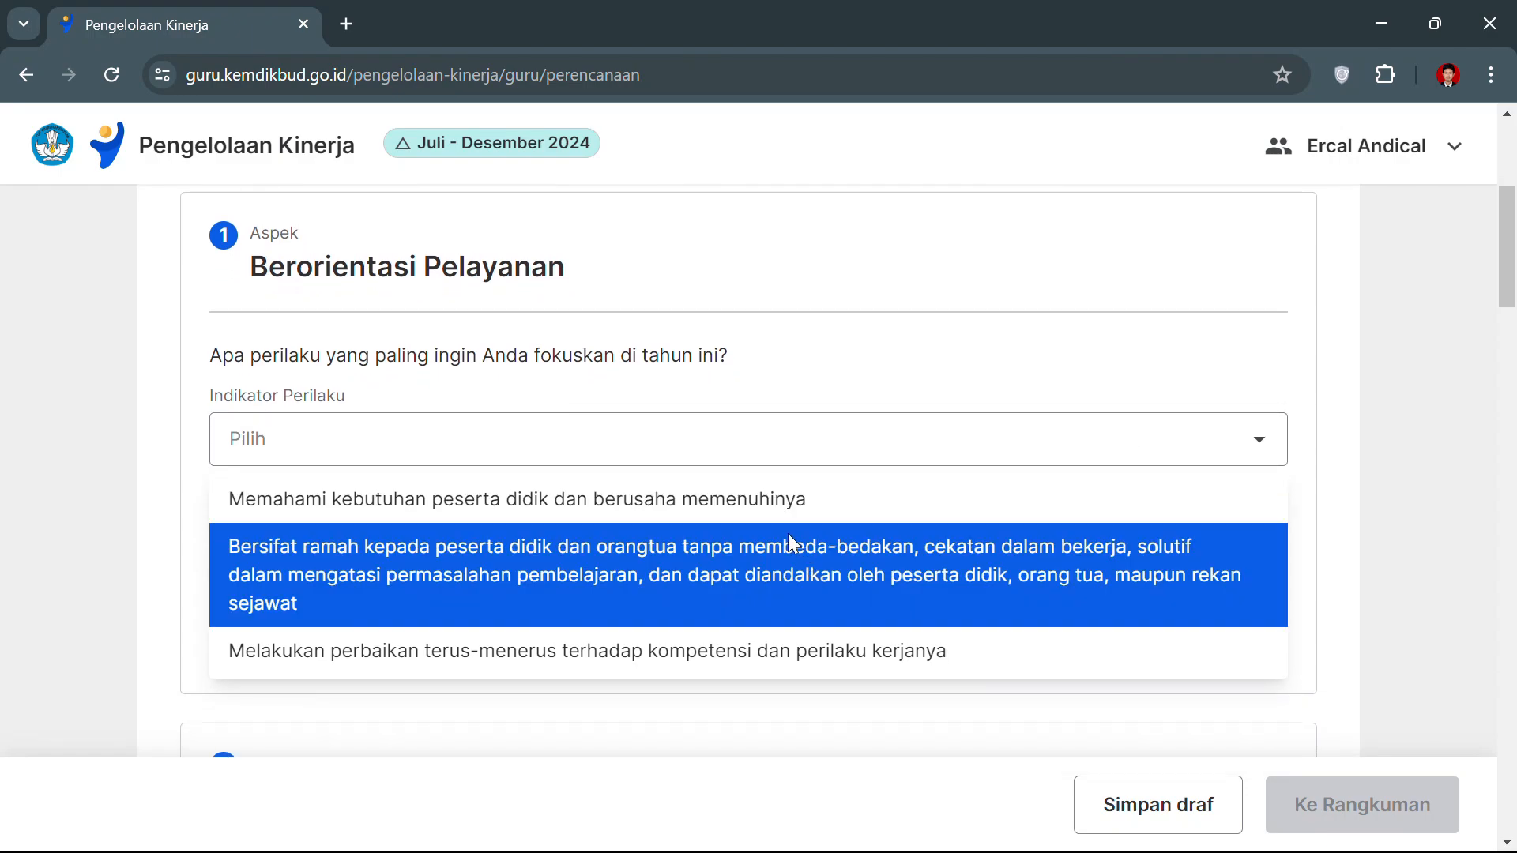
click(779, 506)
- Check the example in Nitro Pro and set the Berorientasi Pelayanan Perwujudan Perilaku in Chrome to "Menyelesaikan keluhan peserta didik dengan komunikasi persuasif"
scroll(1026, 437, down, 2)
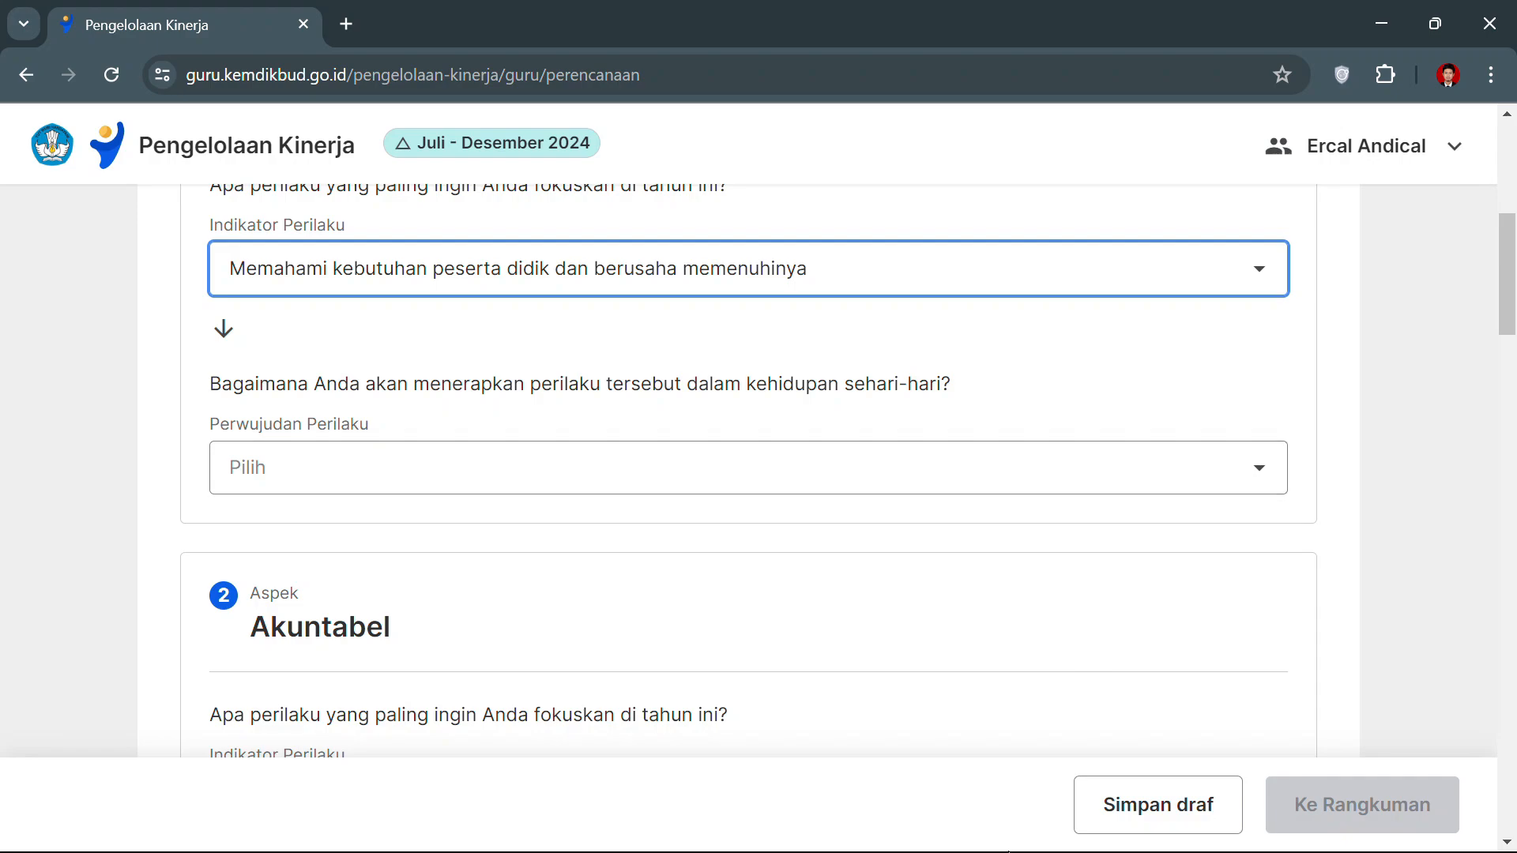
key(super)
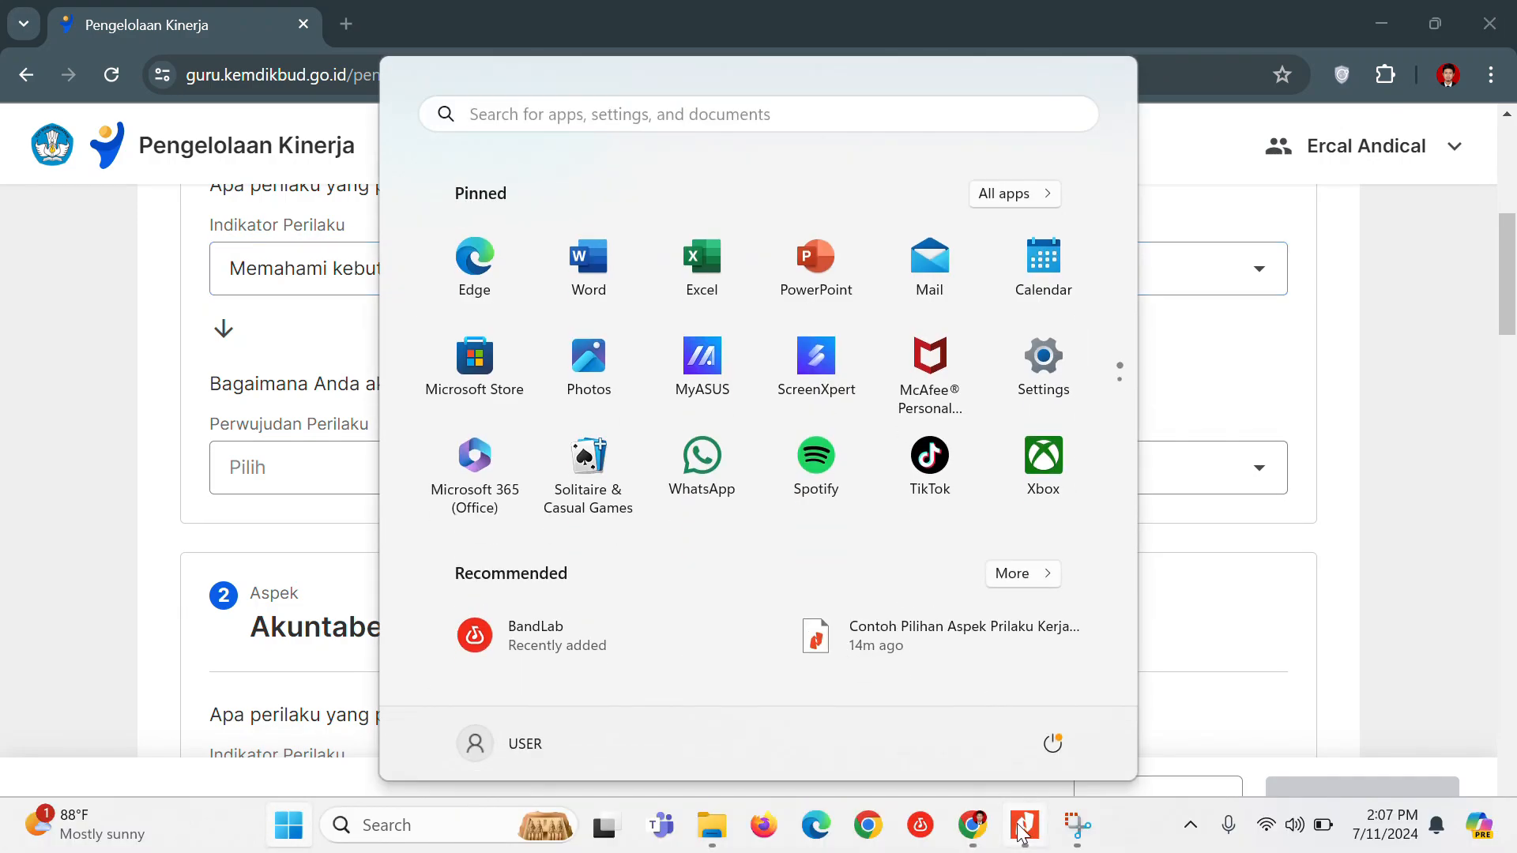
click(1023, 826)
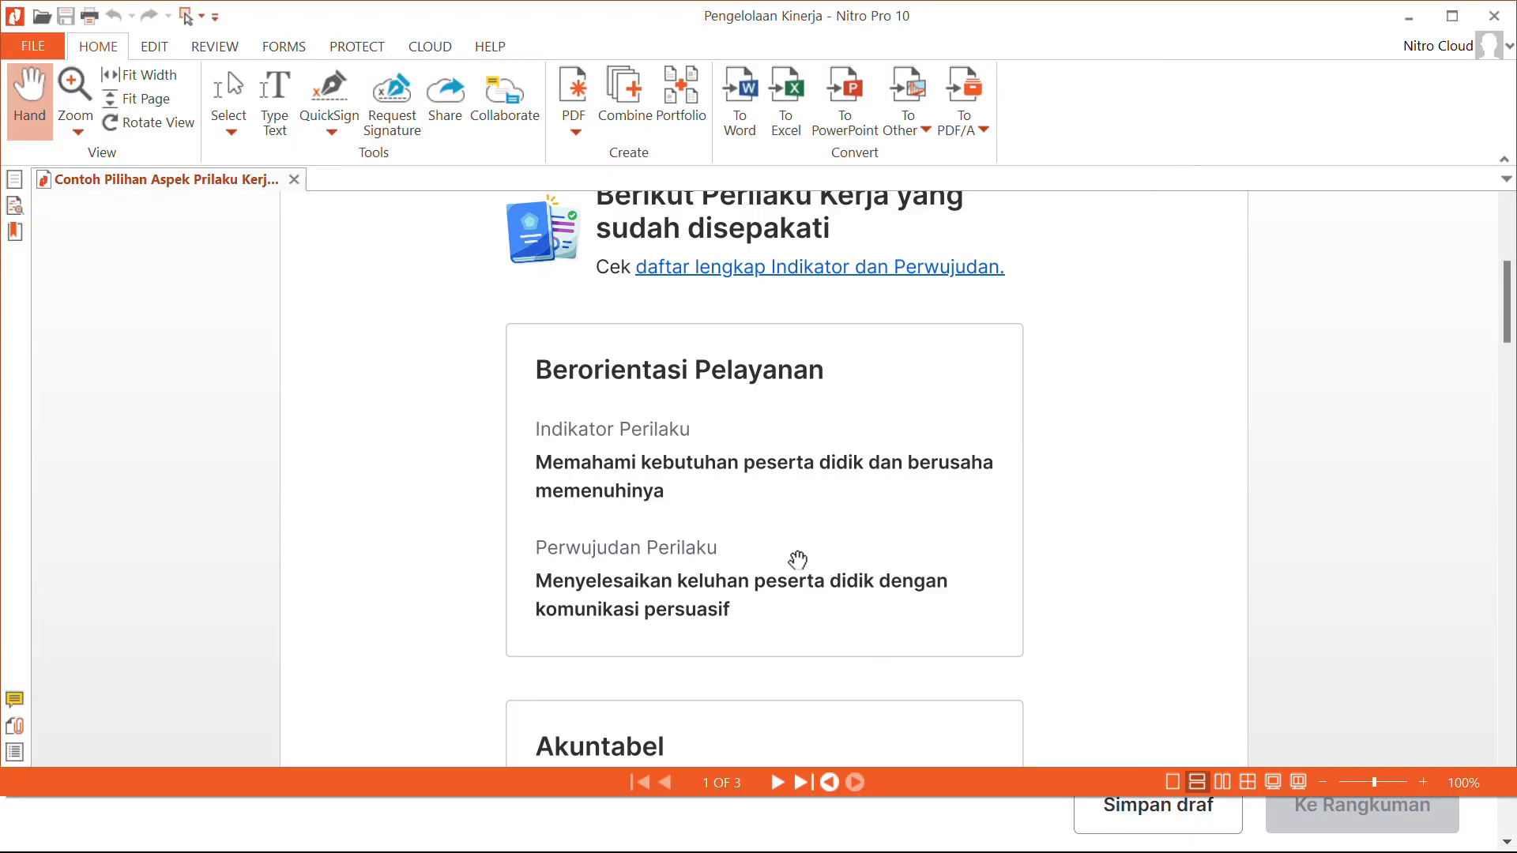
key(super)
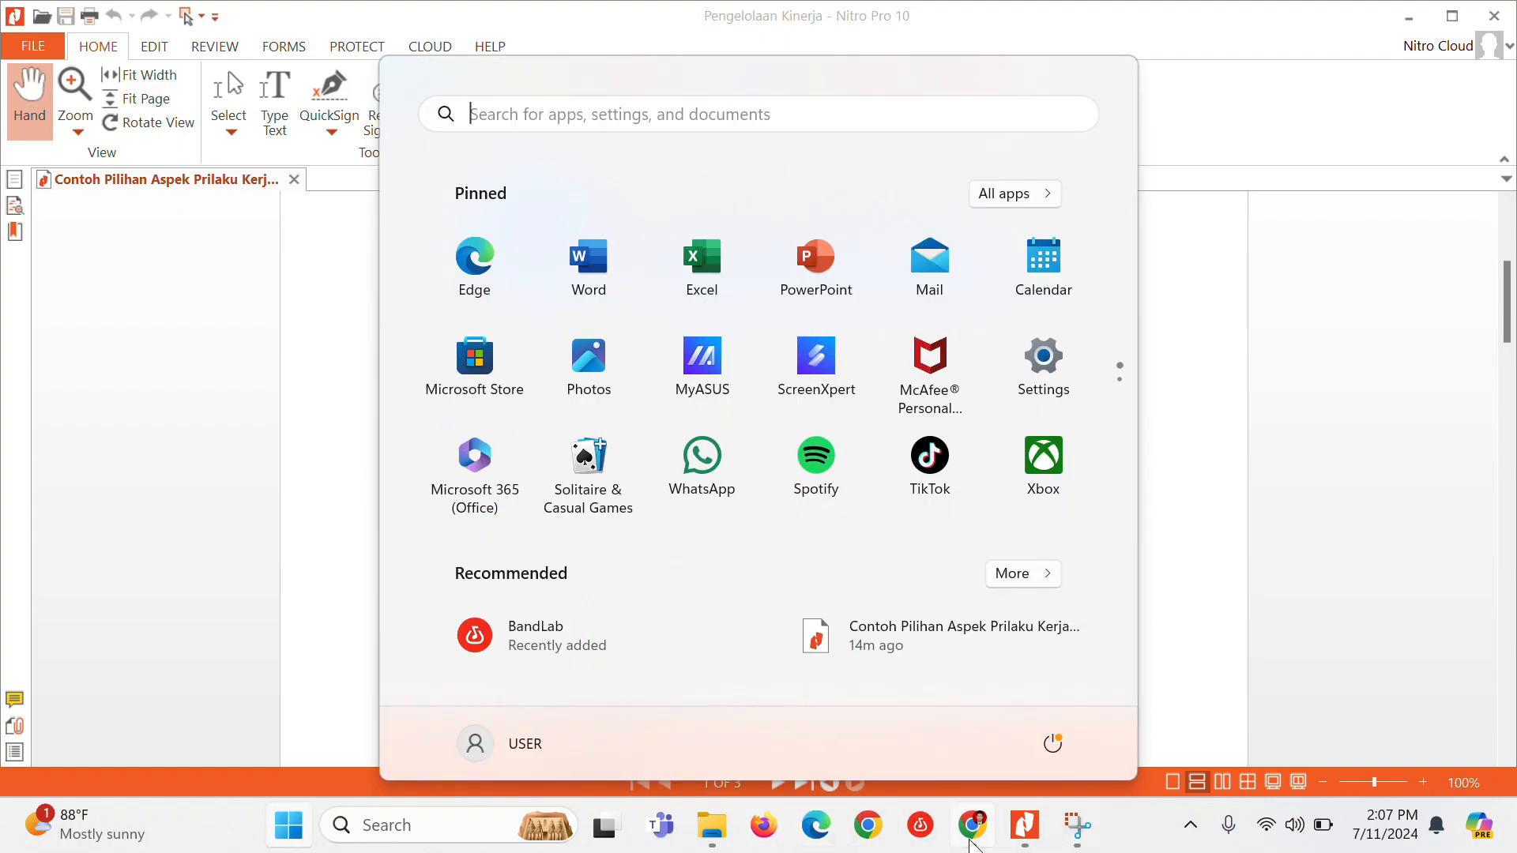
click(959, 838)
click(633, 480)
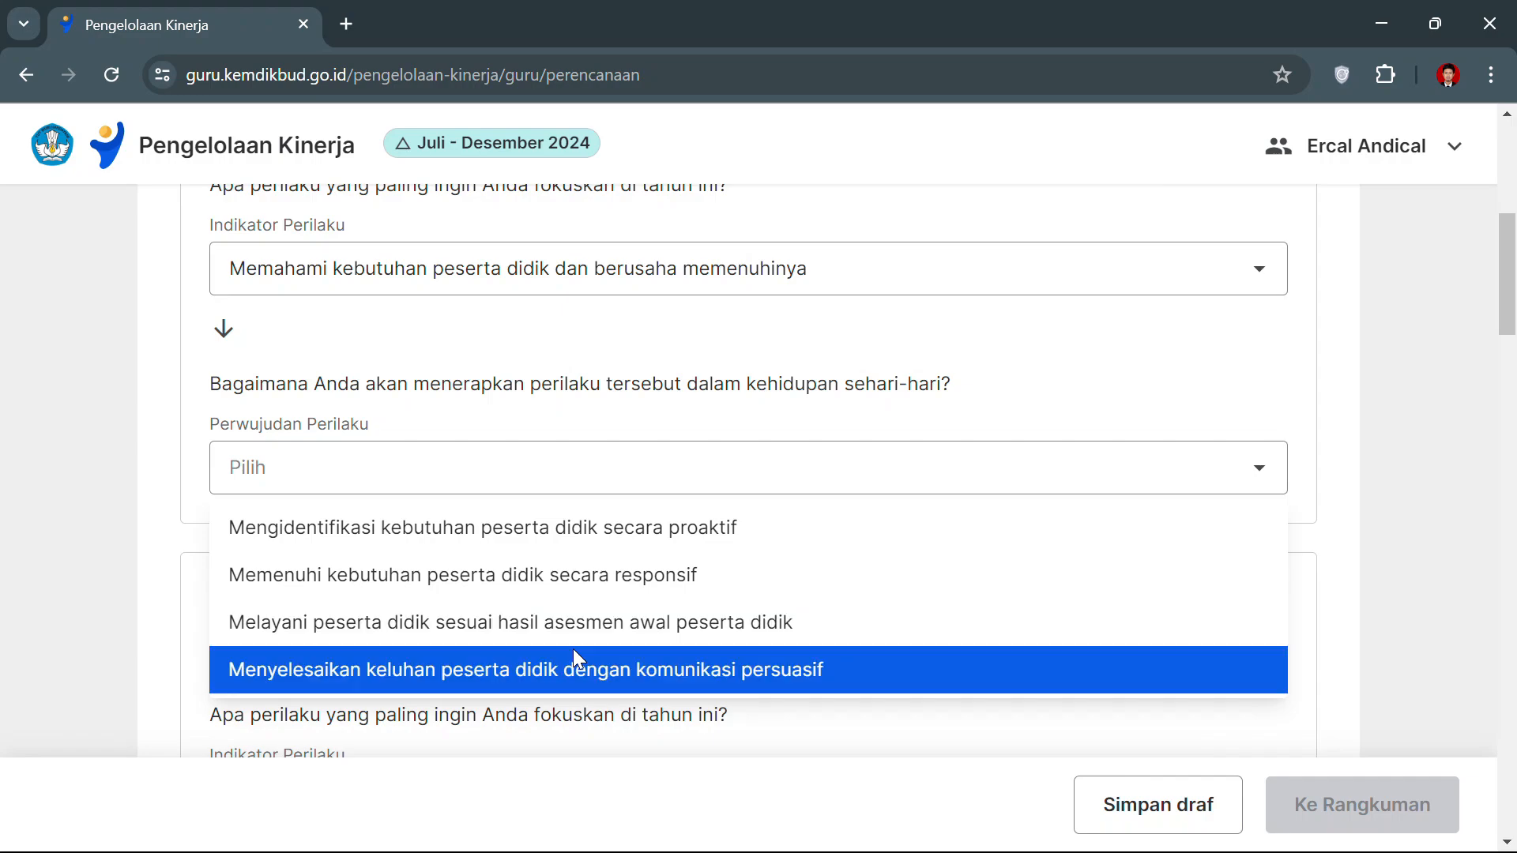
click(574, 670)
- Consult the Akuntabel example in Nitro Pro and set its Indikator Perilaku in Chrome to "Tidak menyalahgunakan kewenangan jabatannya demi keuntungan pribadi"
scroll(938, 528, down, 3)
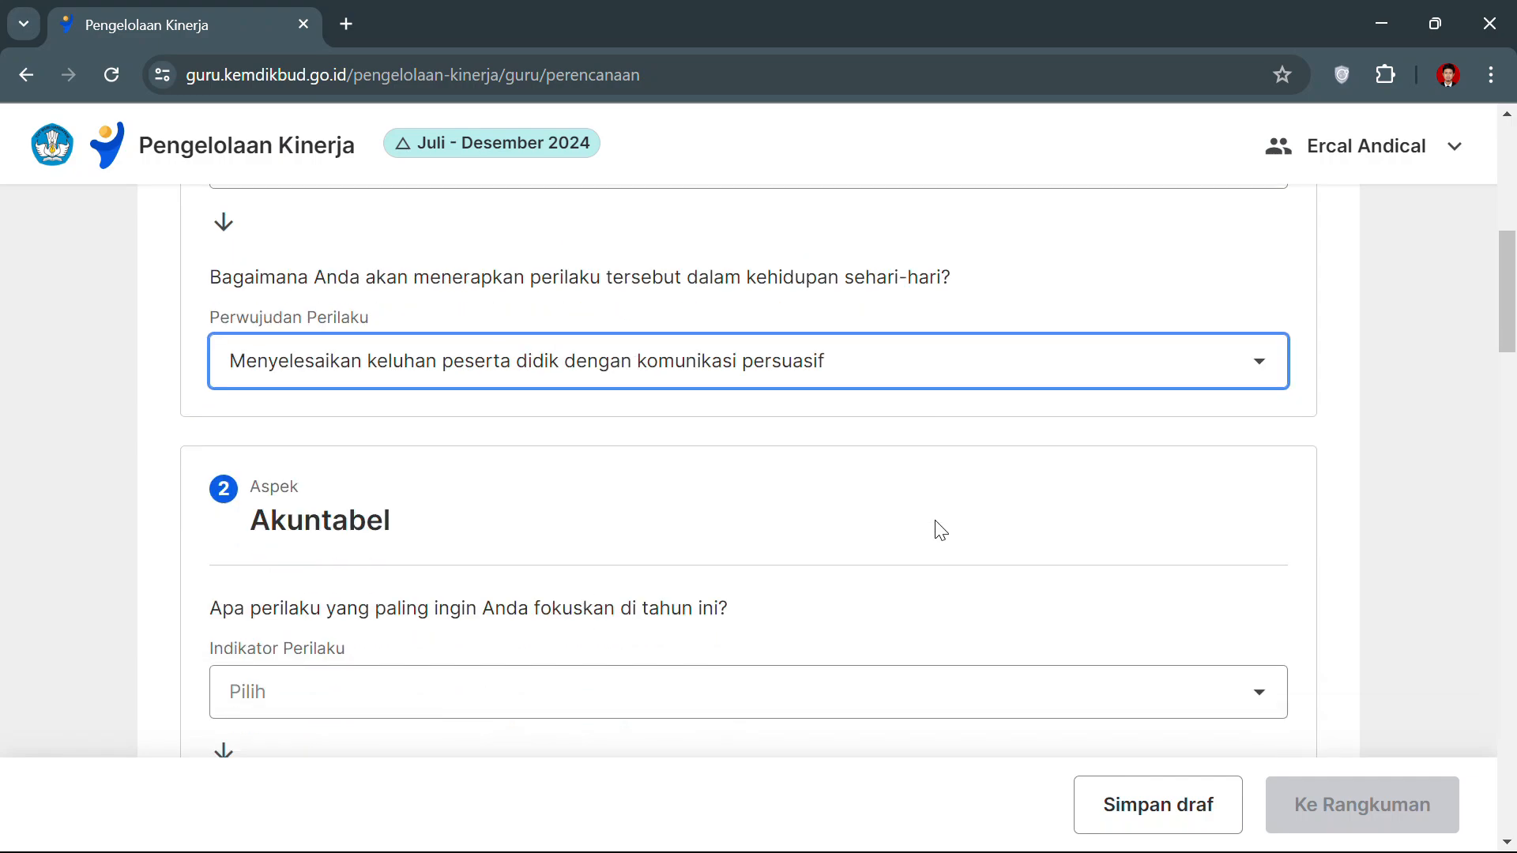
scroll(937, 531, down, 1)
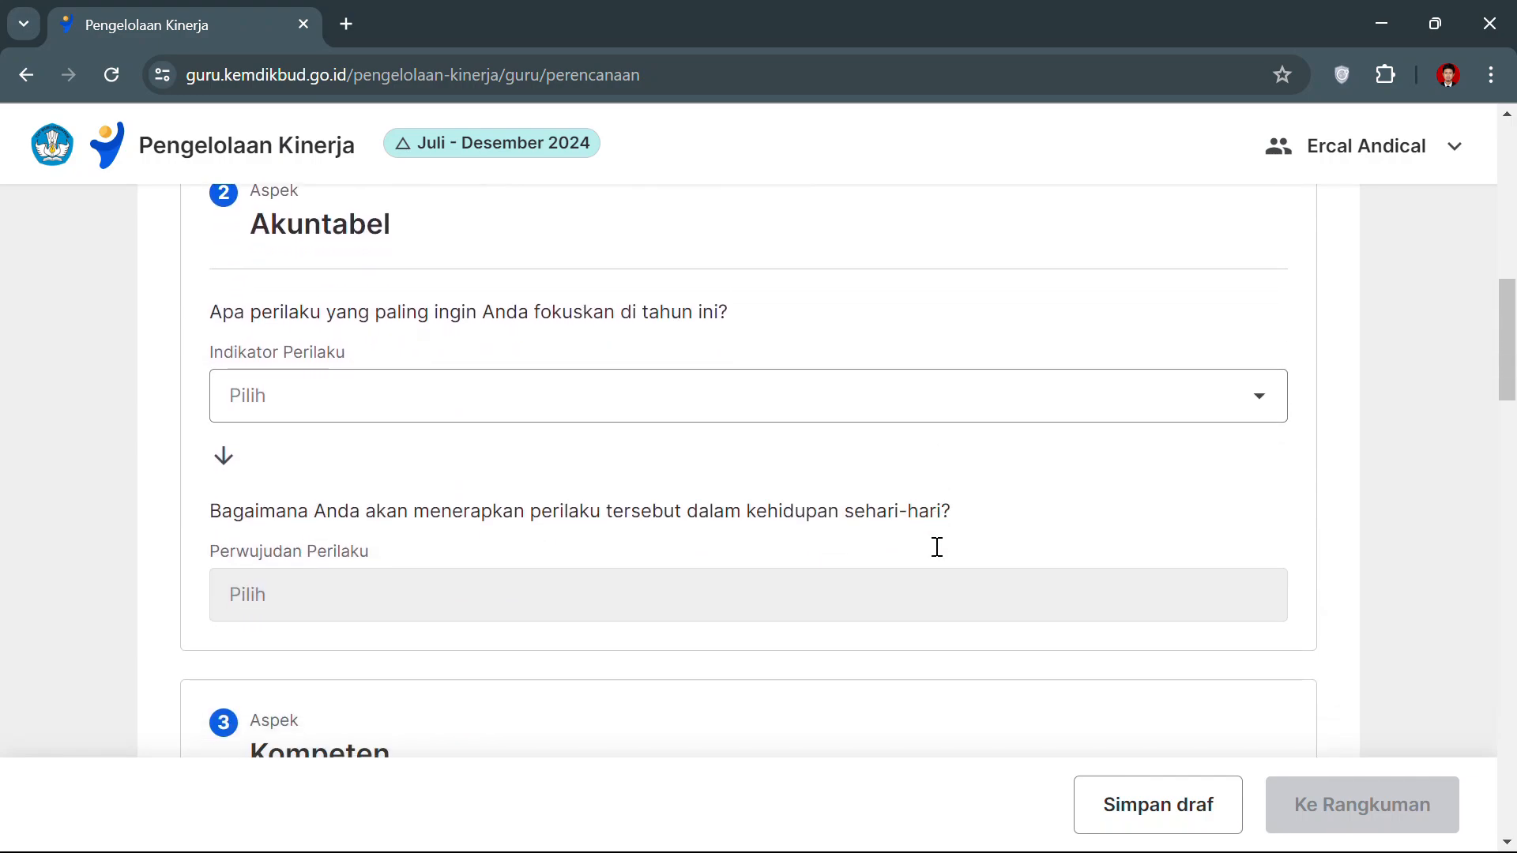
mouse_move(928, 852)
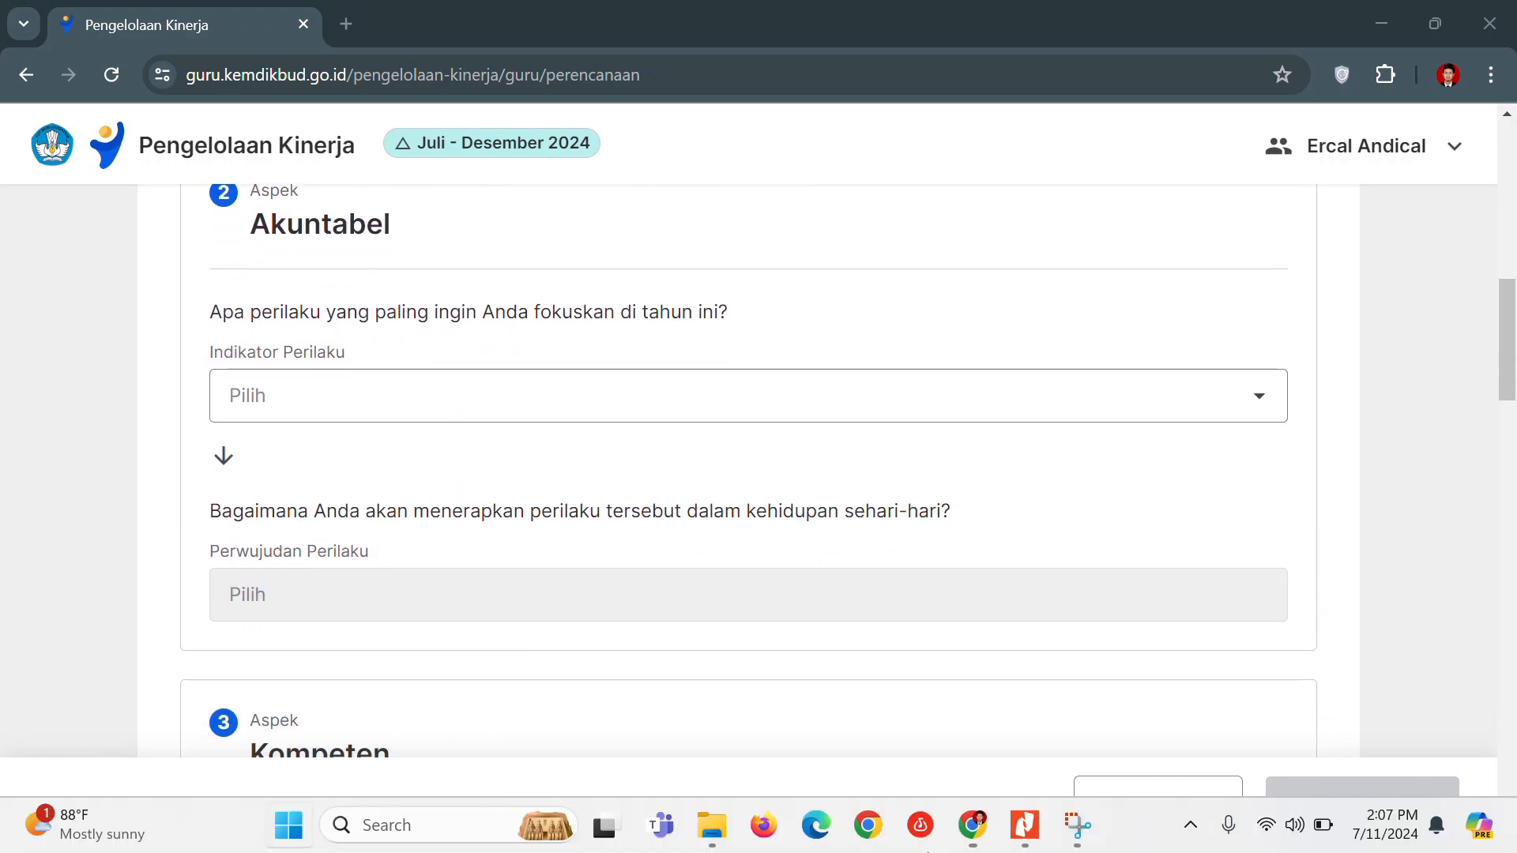
click(1022, 826)
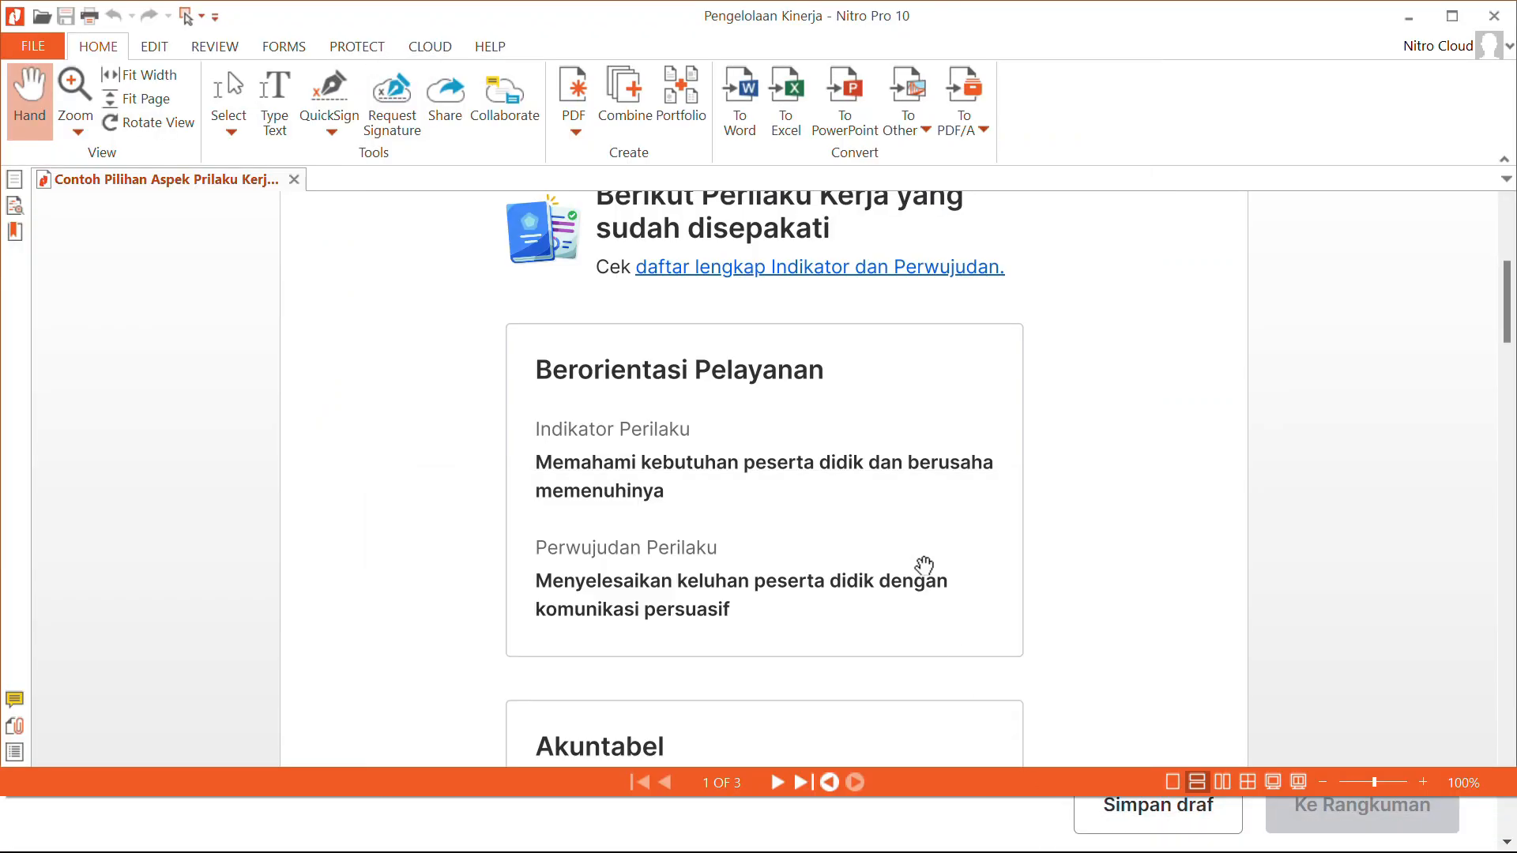
scroll(924, 565, down, 5)
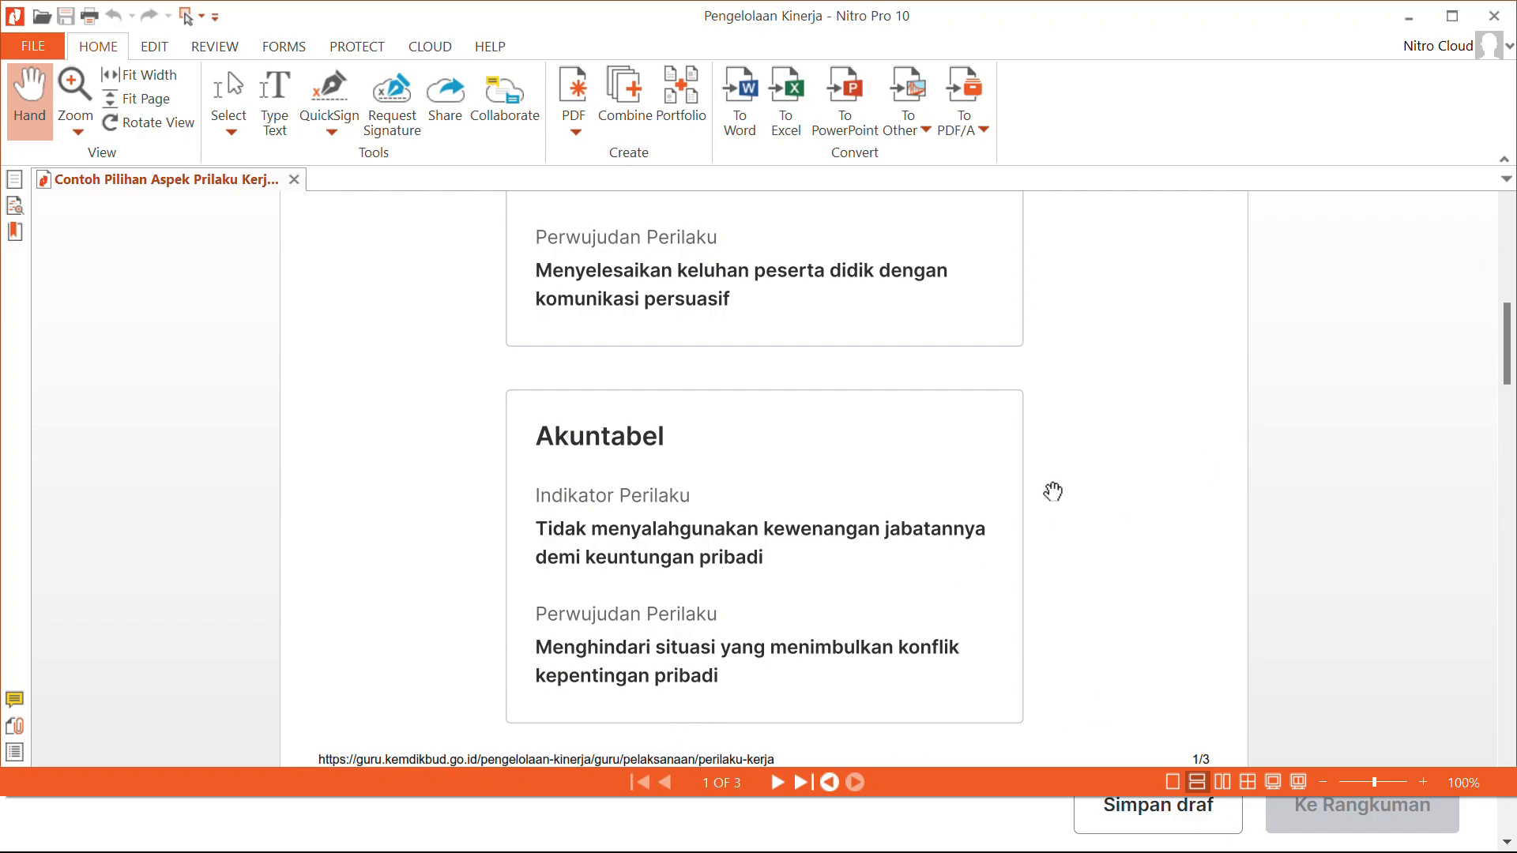
scroll(1053, 491, up, 10)
scroll(1053, 492, down, 14)
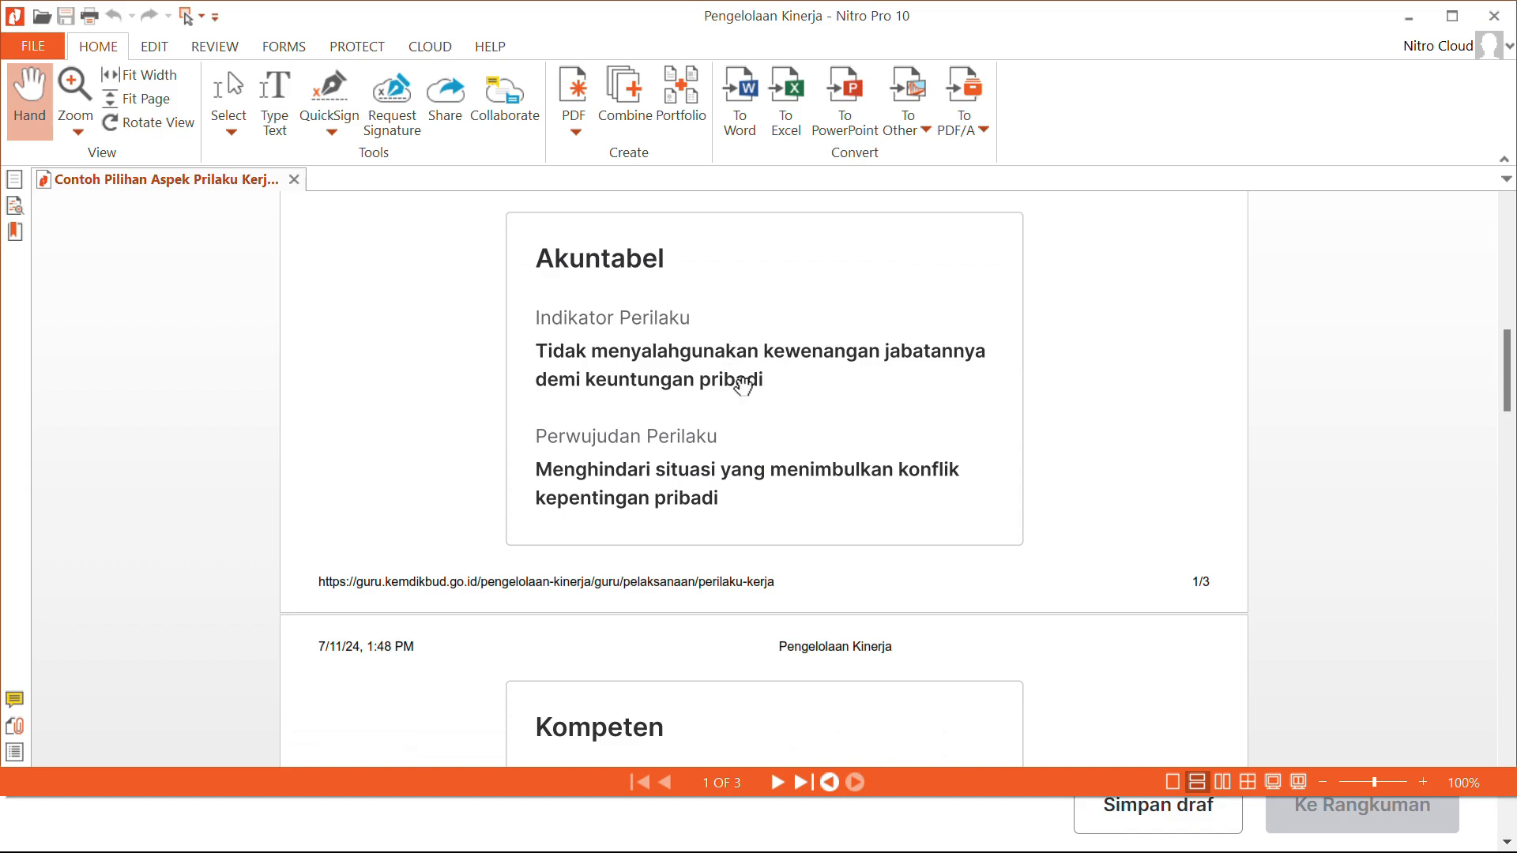
key(super)
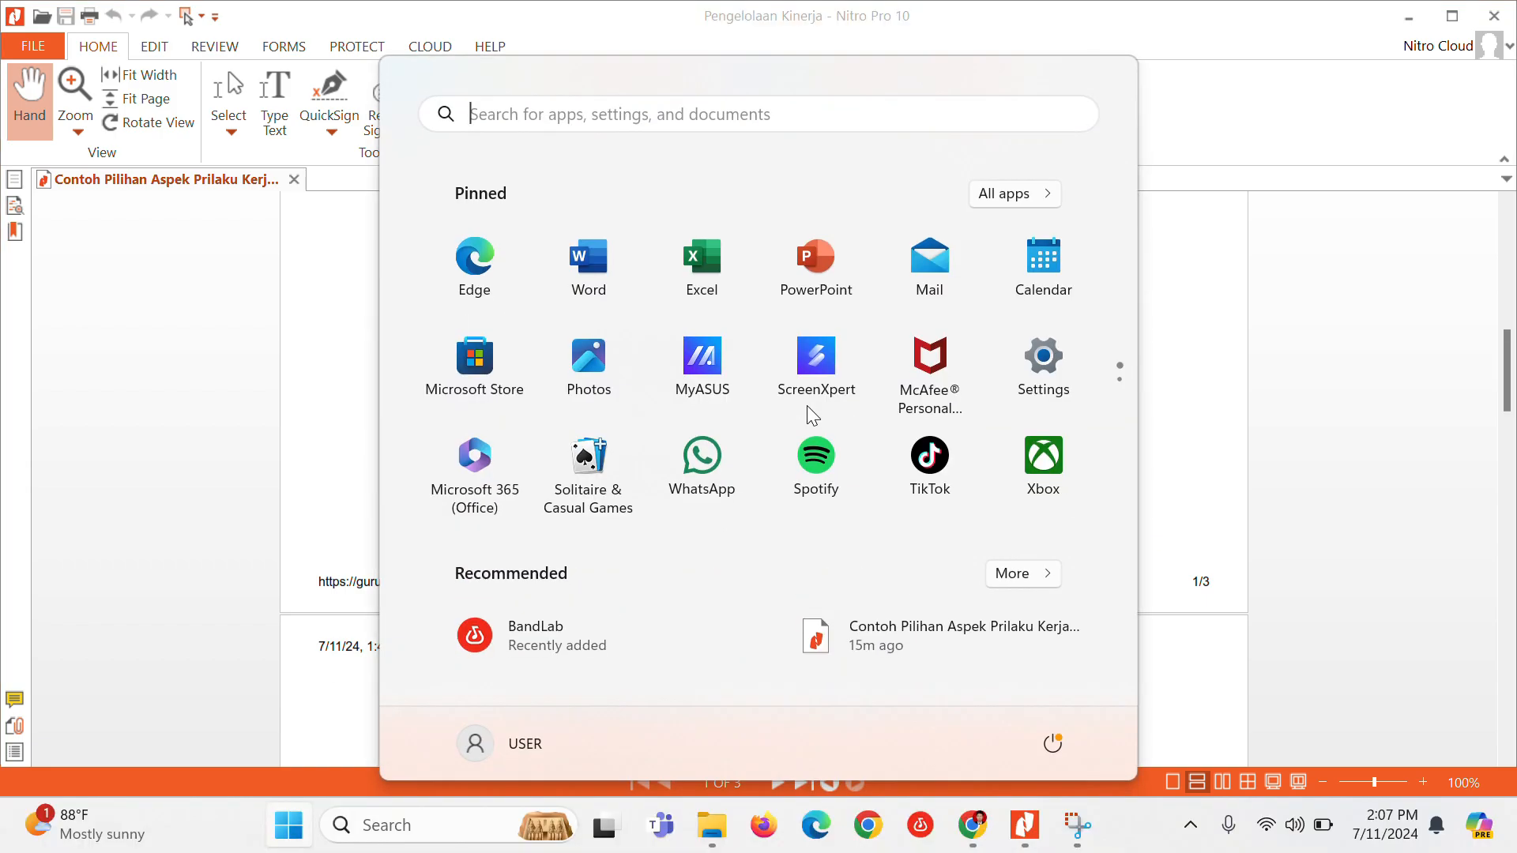
click(970, 828)
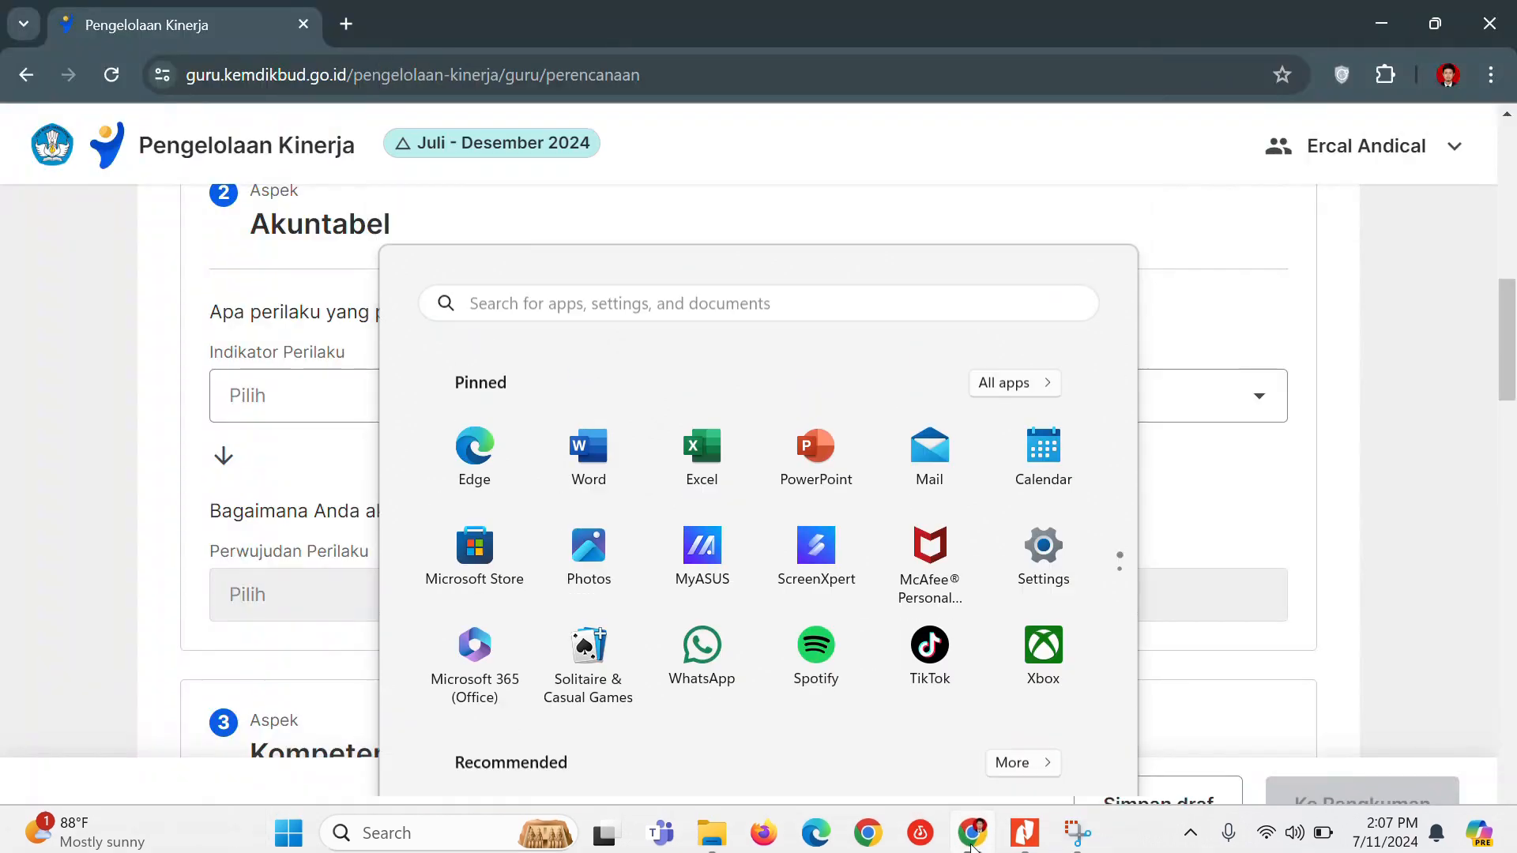
click(1038, 417)
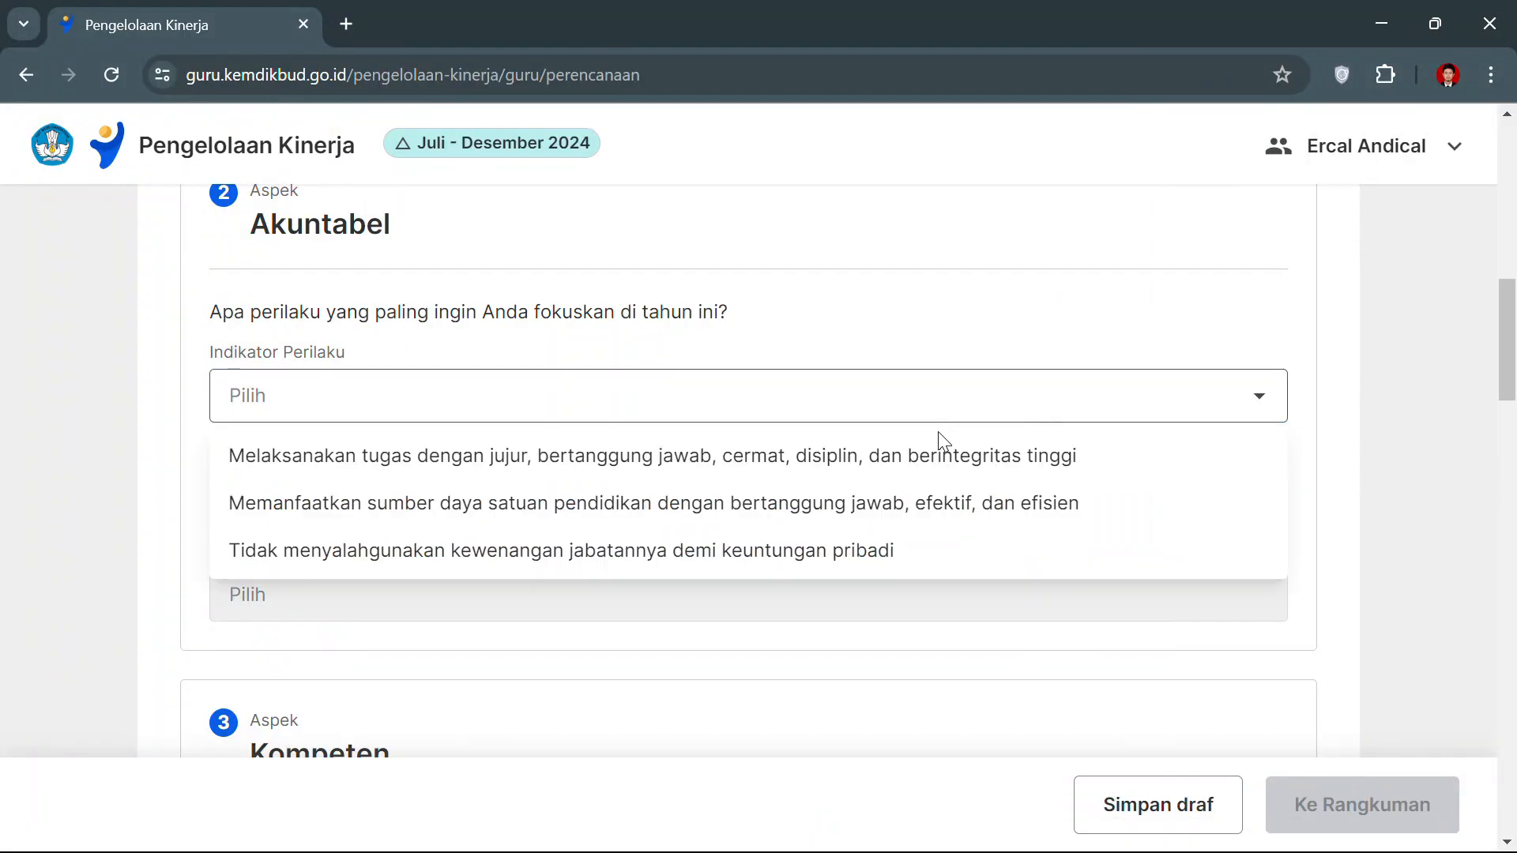
click(883, 555)
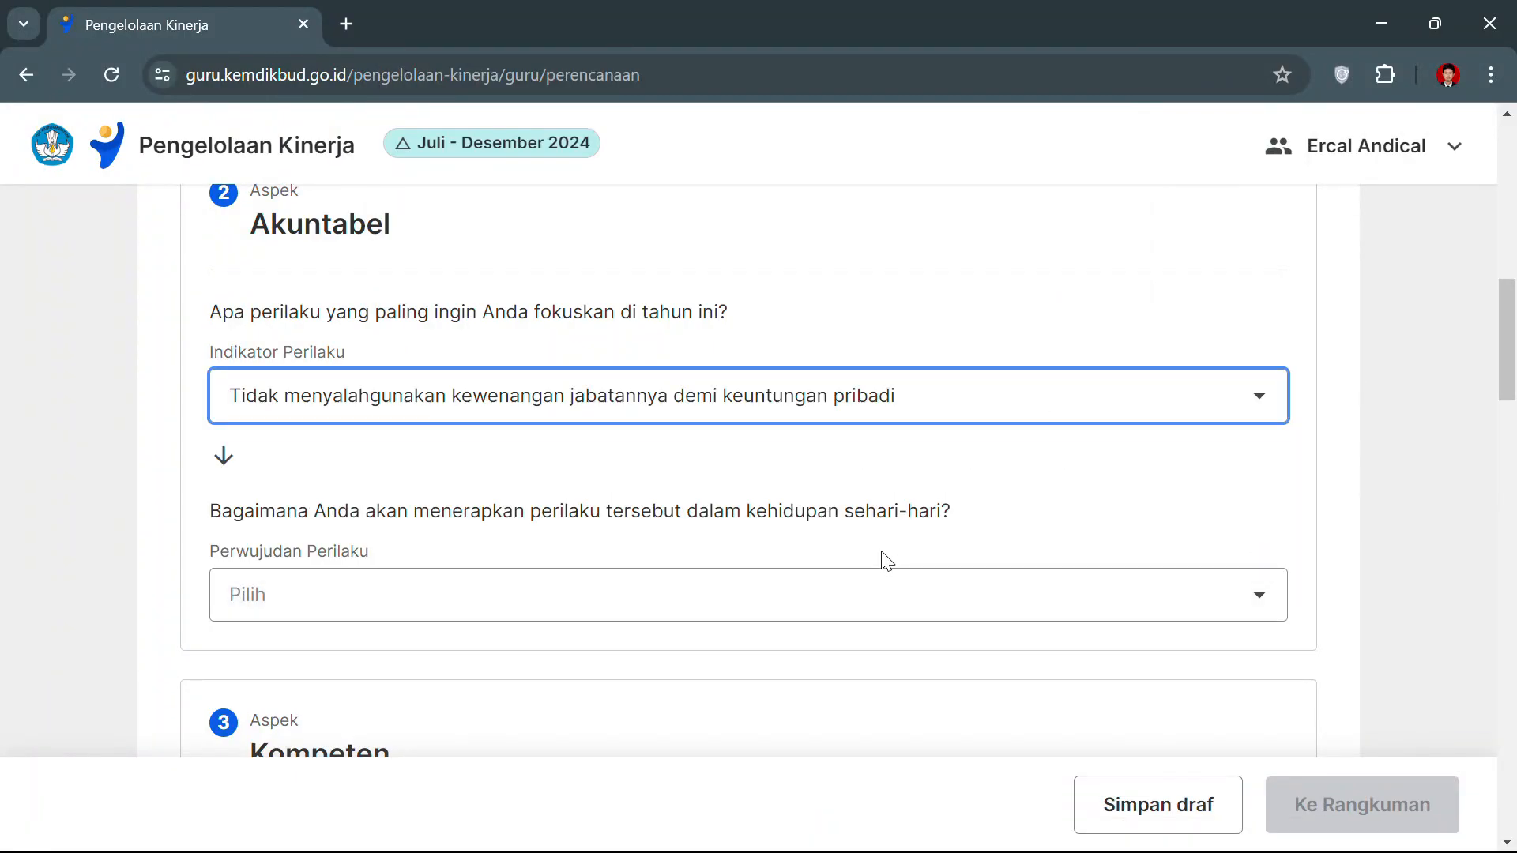
- Check the example in Nitro Pro and set the Akuntabel Perwujudan Perilaku in Chrome to "Menghindari situasi yang menimbulkan konflik kepentingan pribadi"
key(super)
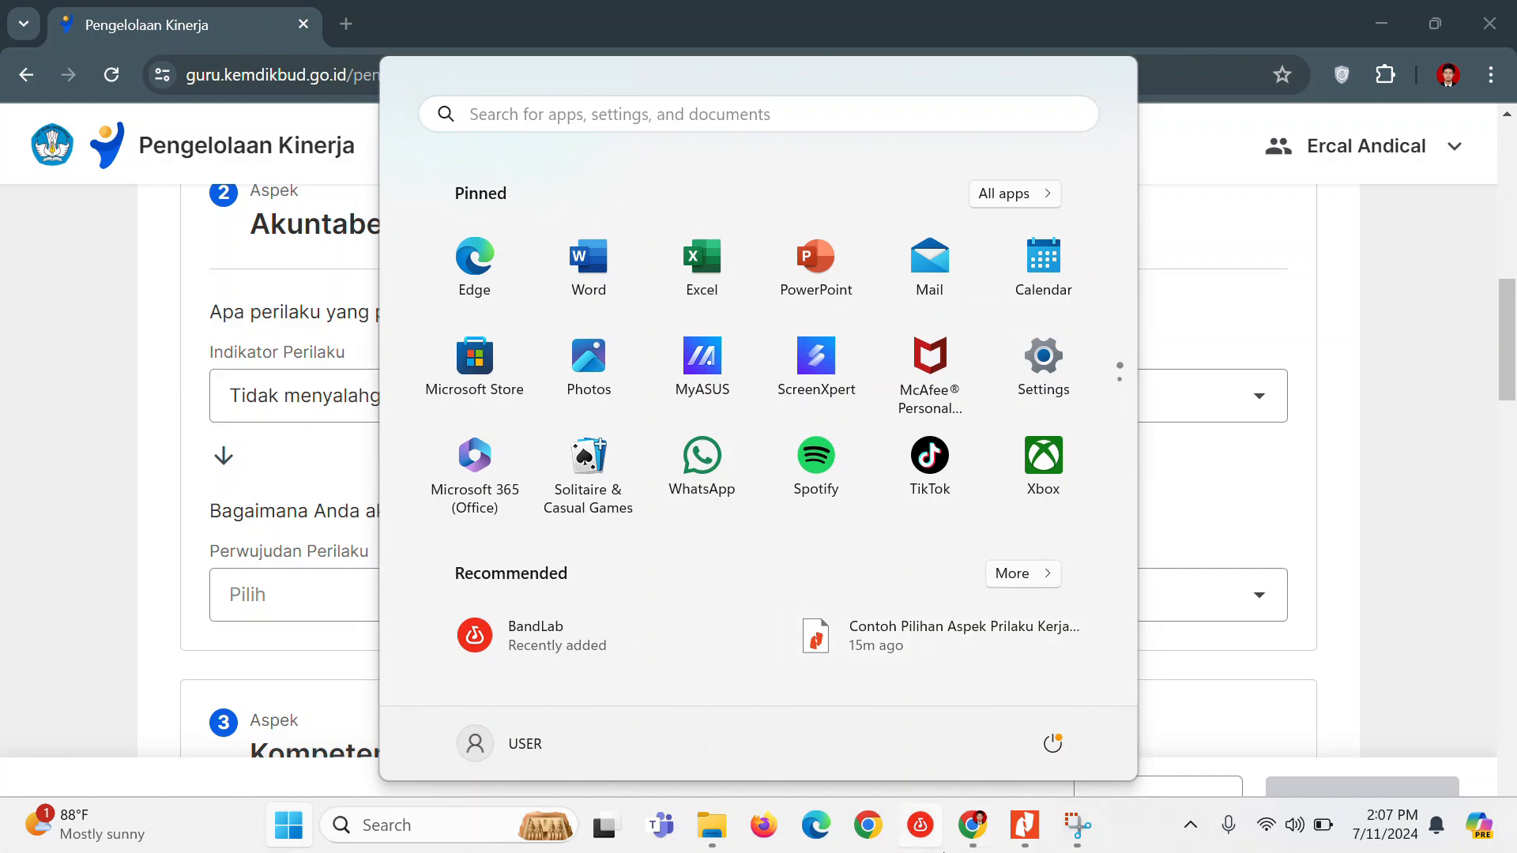
click(1023, 825)
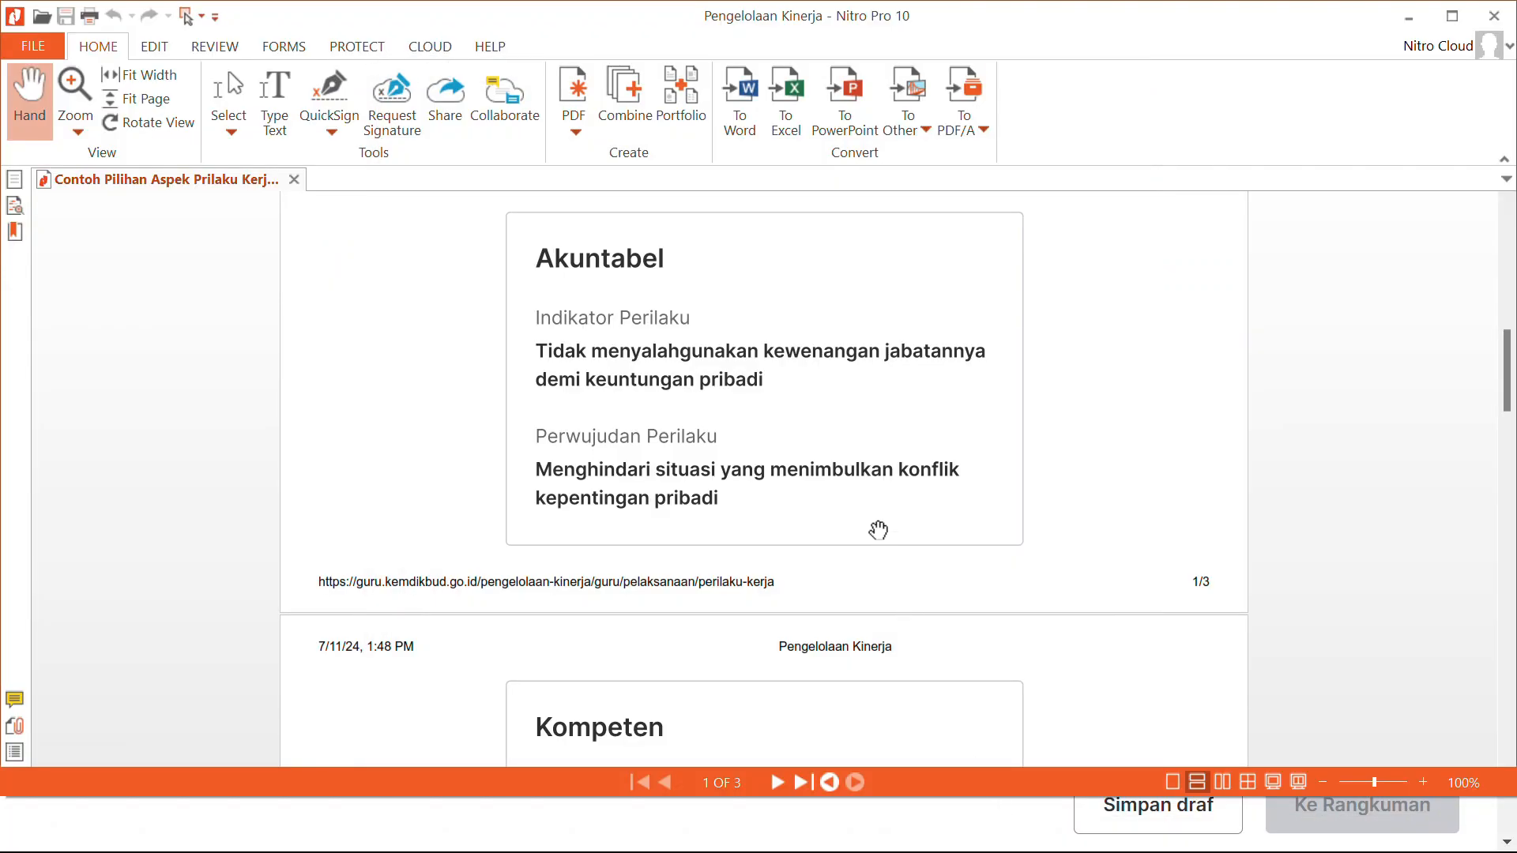
key(super)
mouse_move(988, 838)
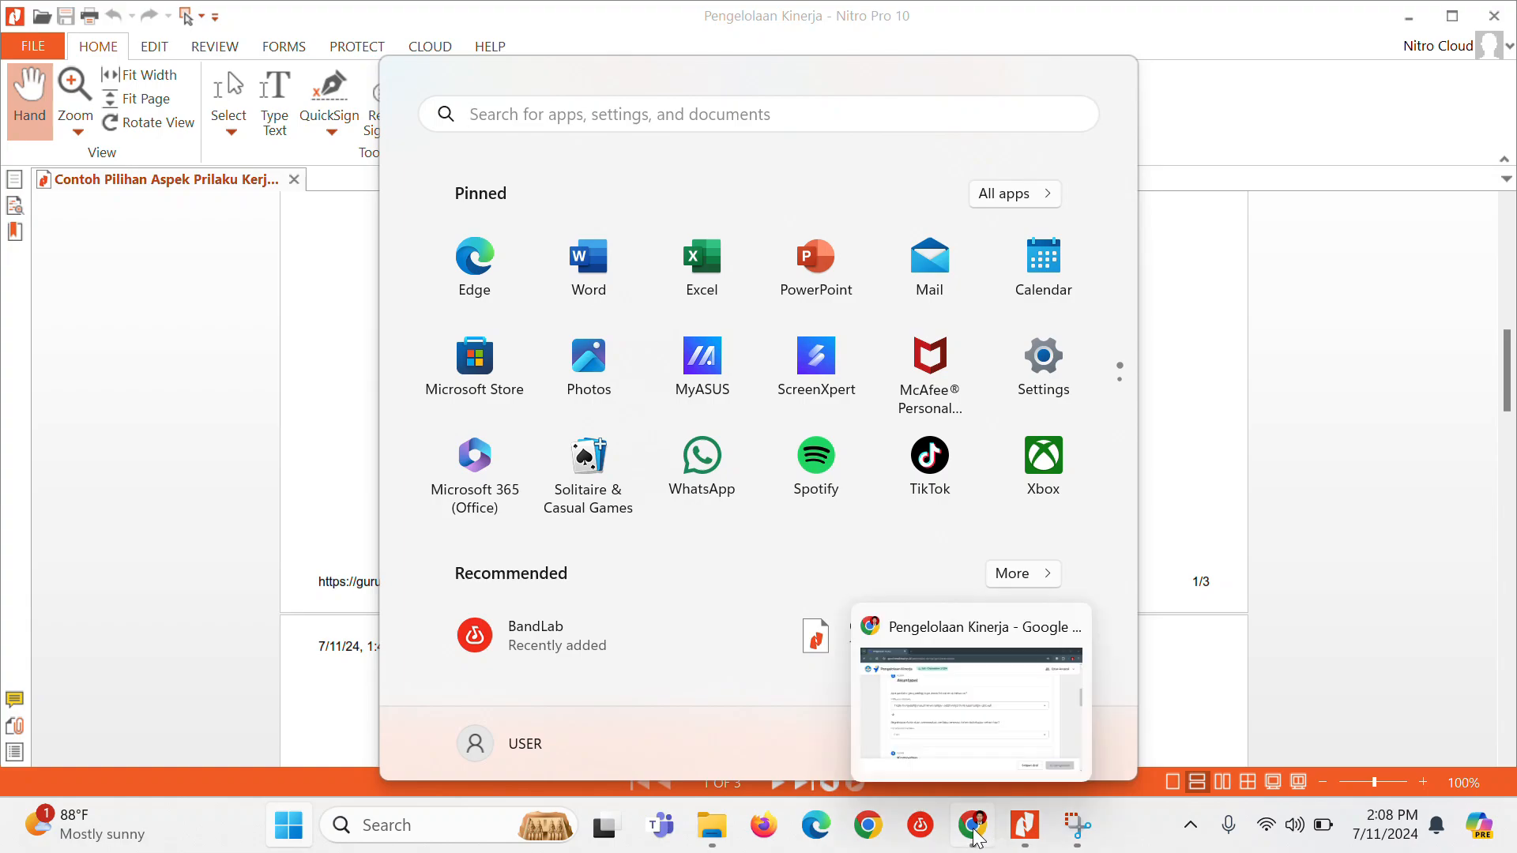
click(953, 743)
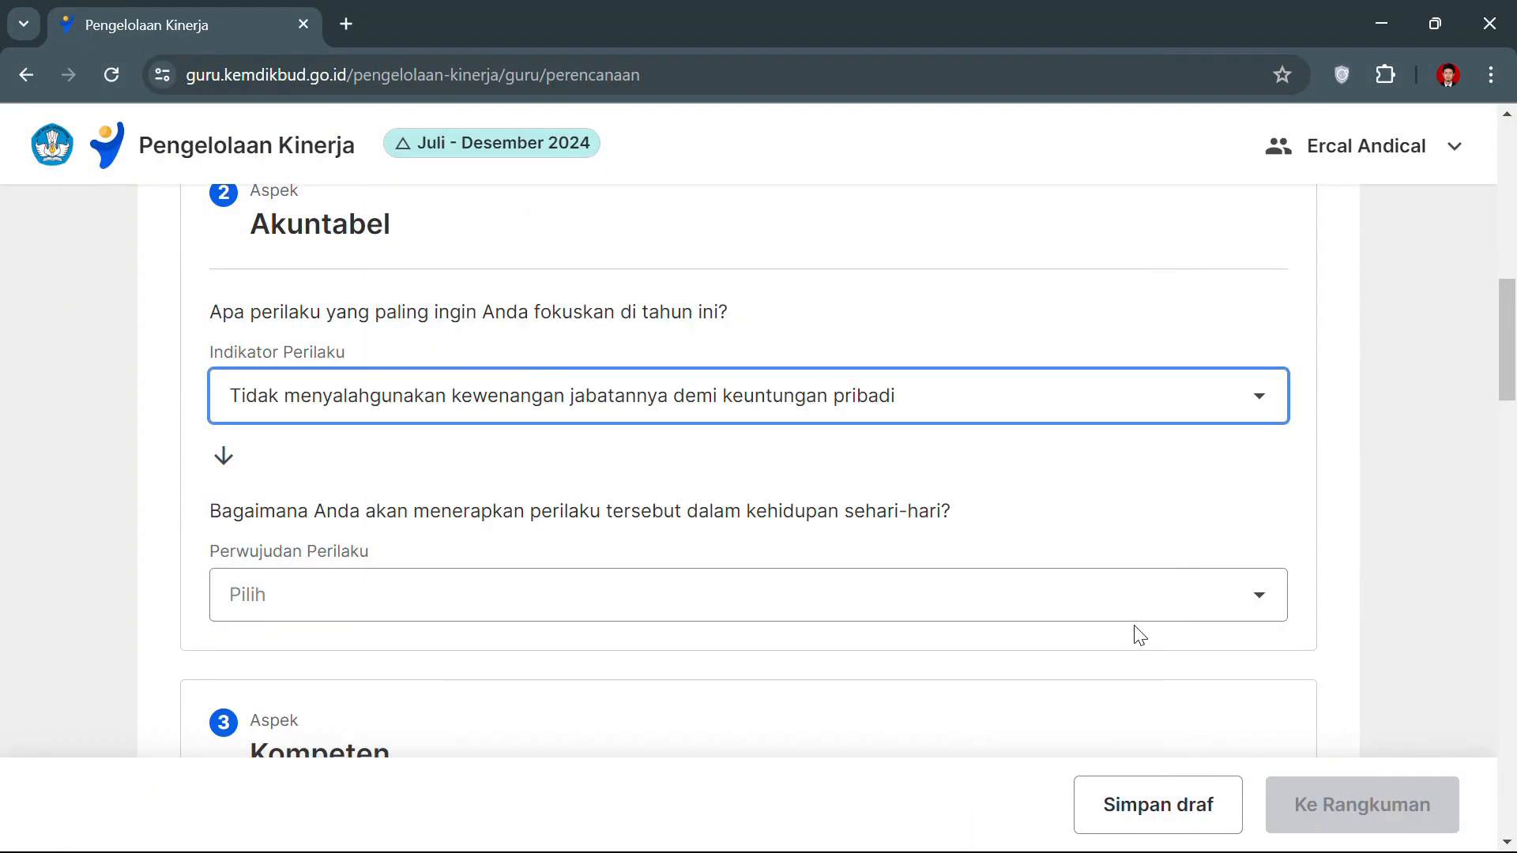
click(1147, 615)
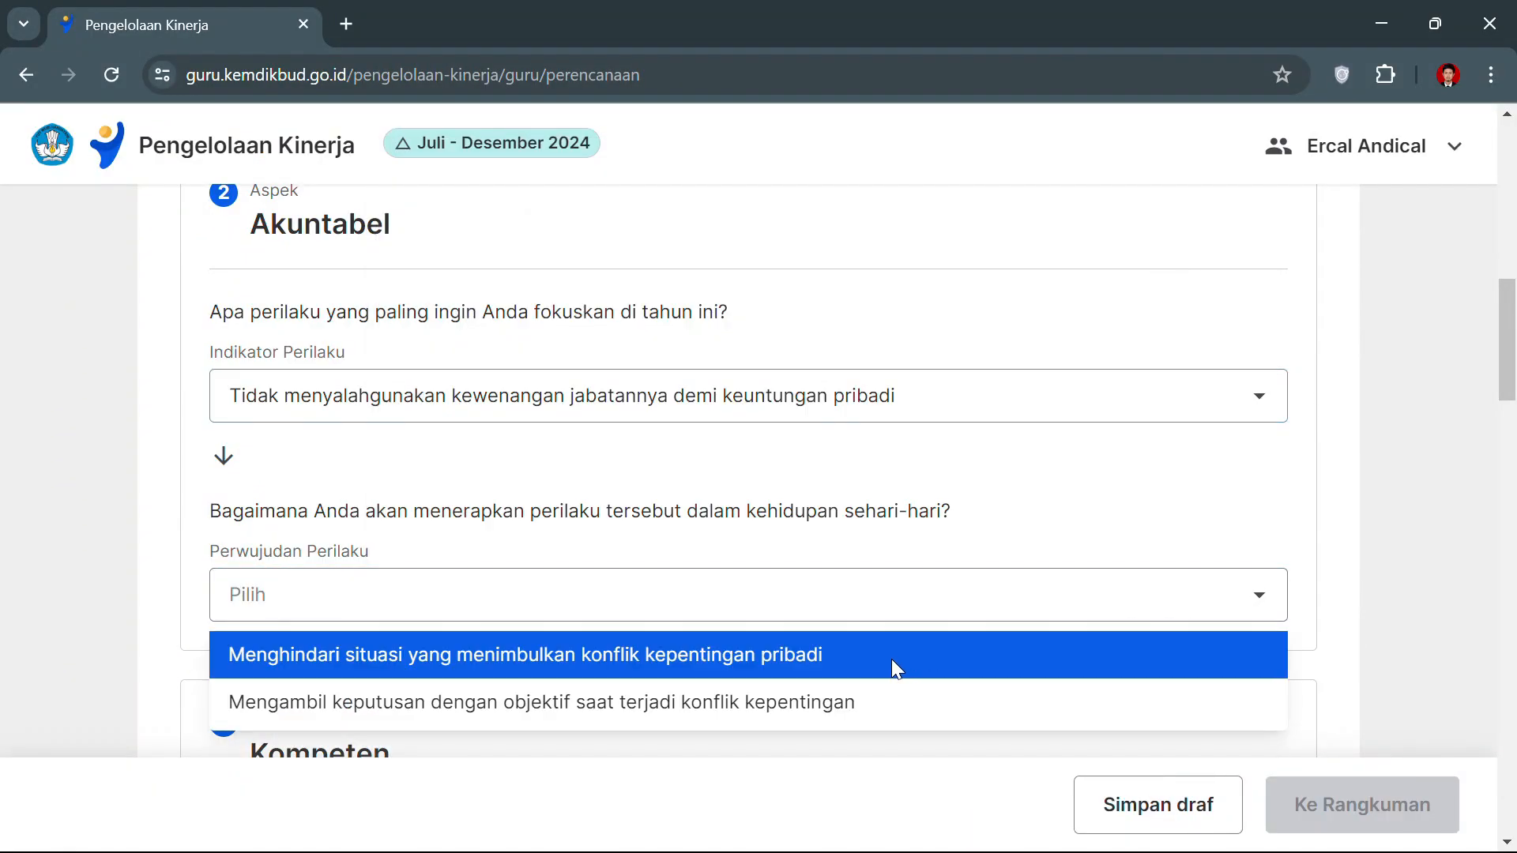
click(893, 661)
- Set the Kompeten Indikator to "Membantu peserta didik, rekan sejawat, dan orang lain untuk saling belajar" and Perwujudan to "Memberikan kesempatan orang lain untuk menyampaikan pendapat"
scroll(1011, 519, down, 1)
scroll(1017, 521, down, 5)
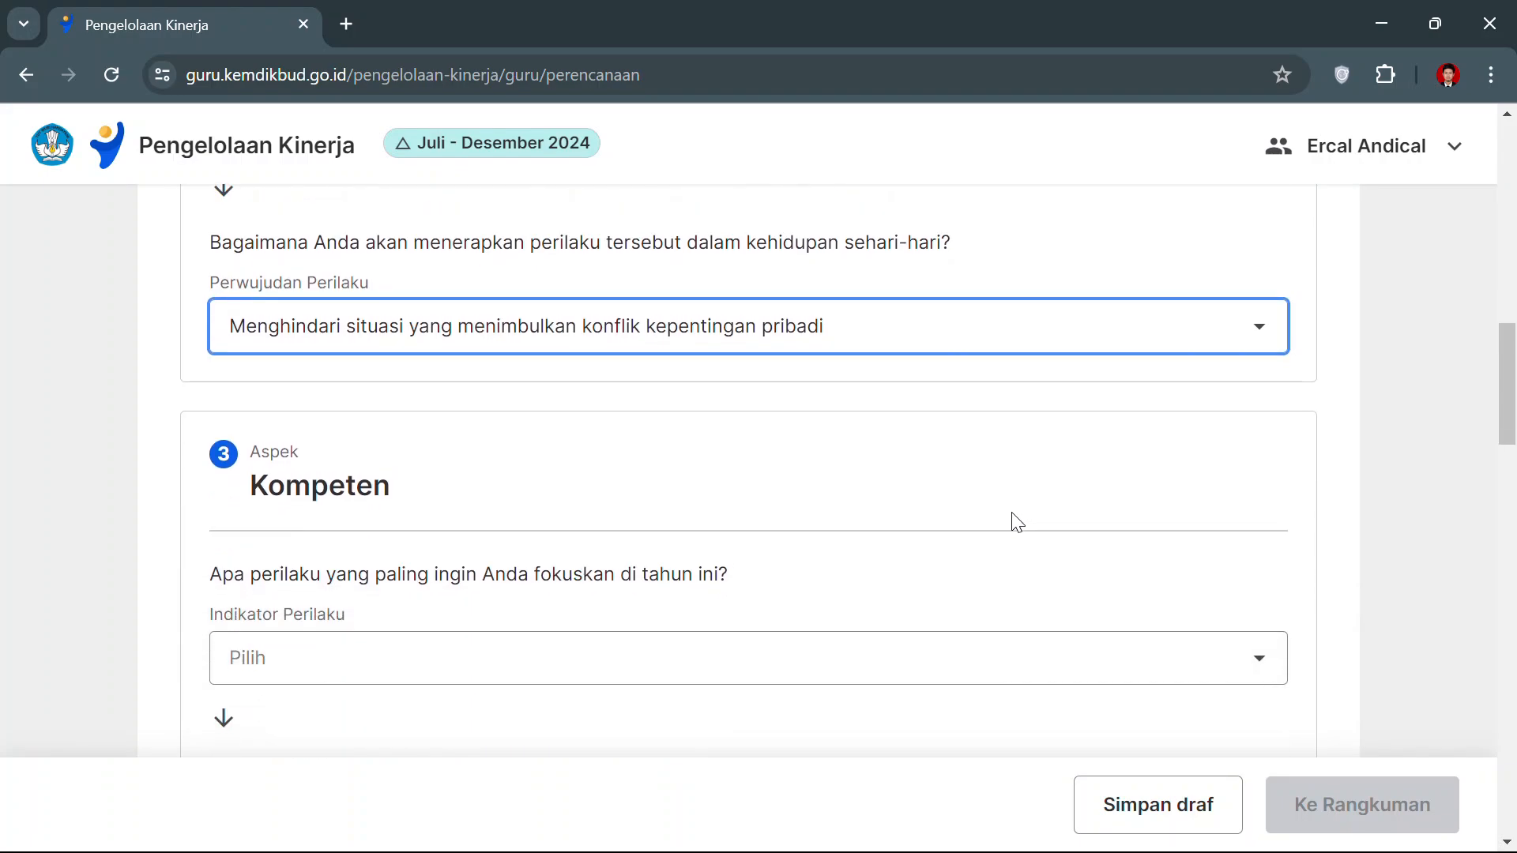
key(alt+Tab)
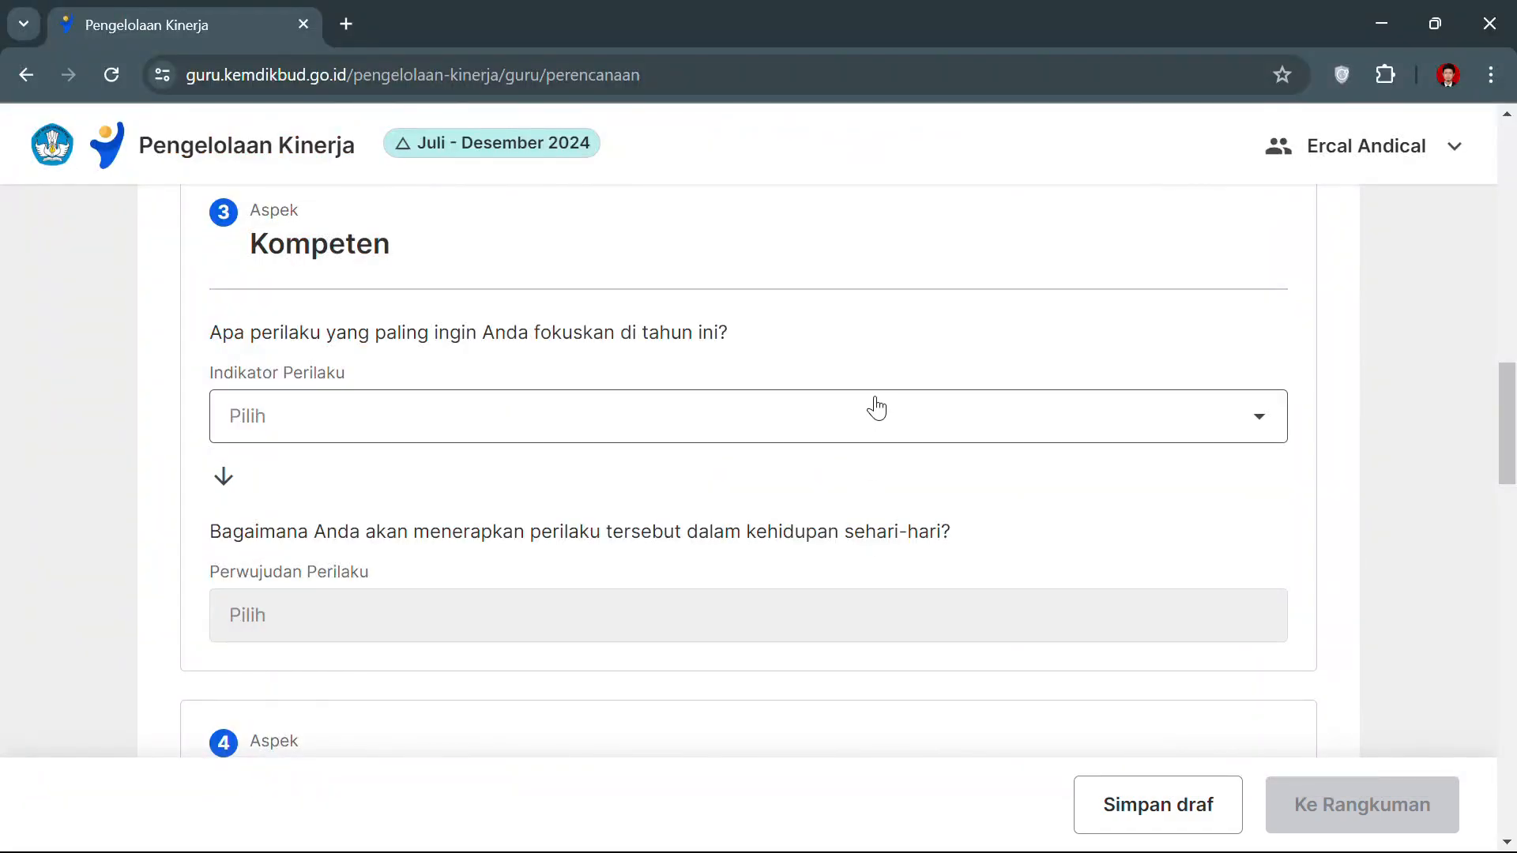
click(877, 409)
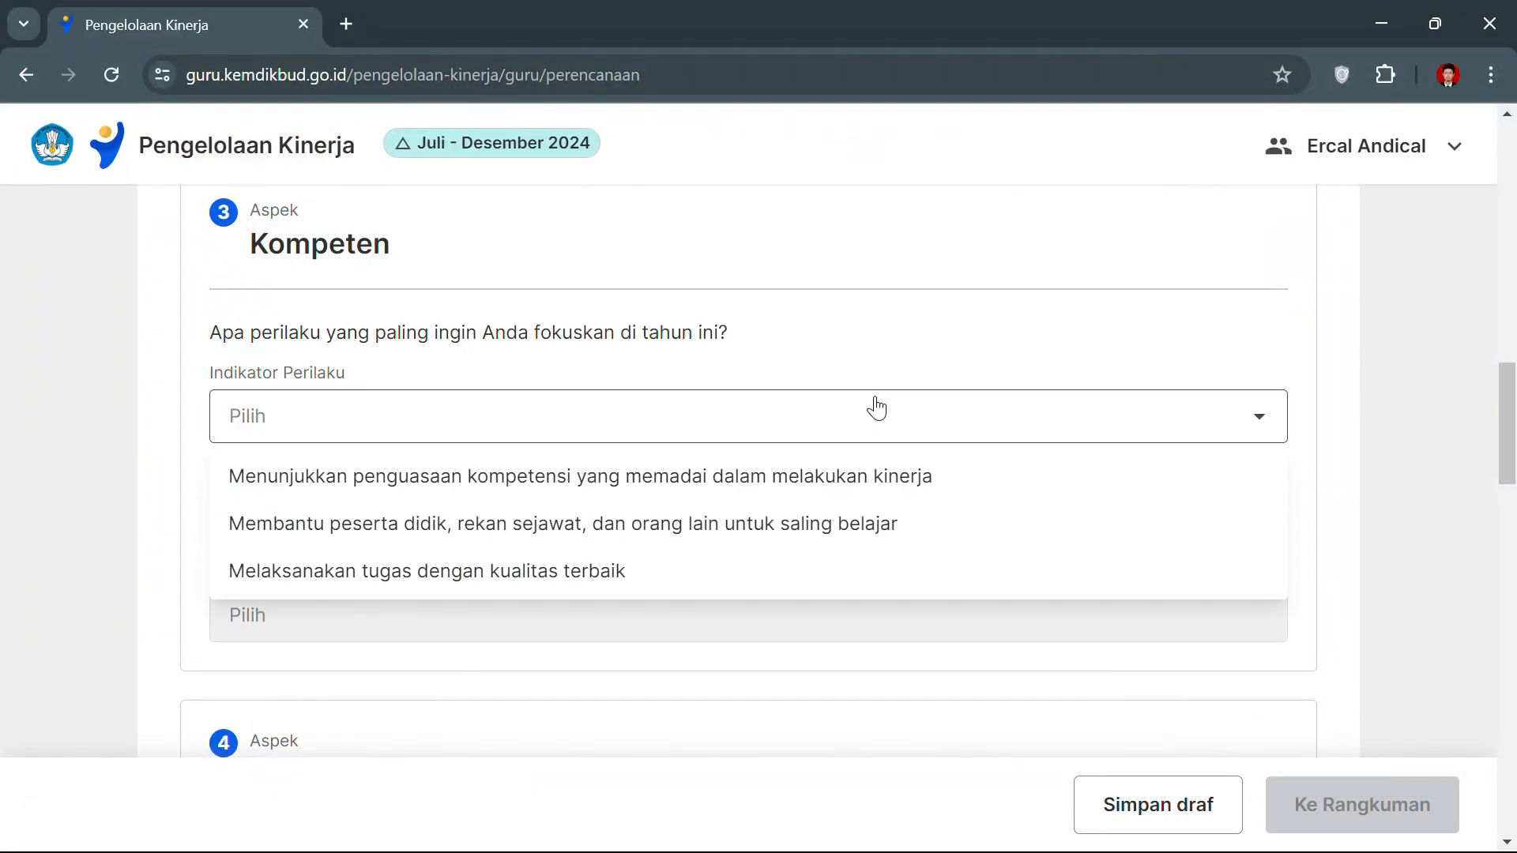
click(746, 524)
click(826, 624)
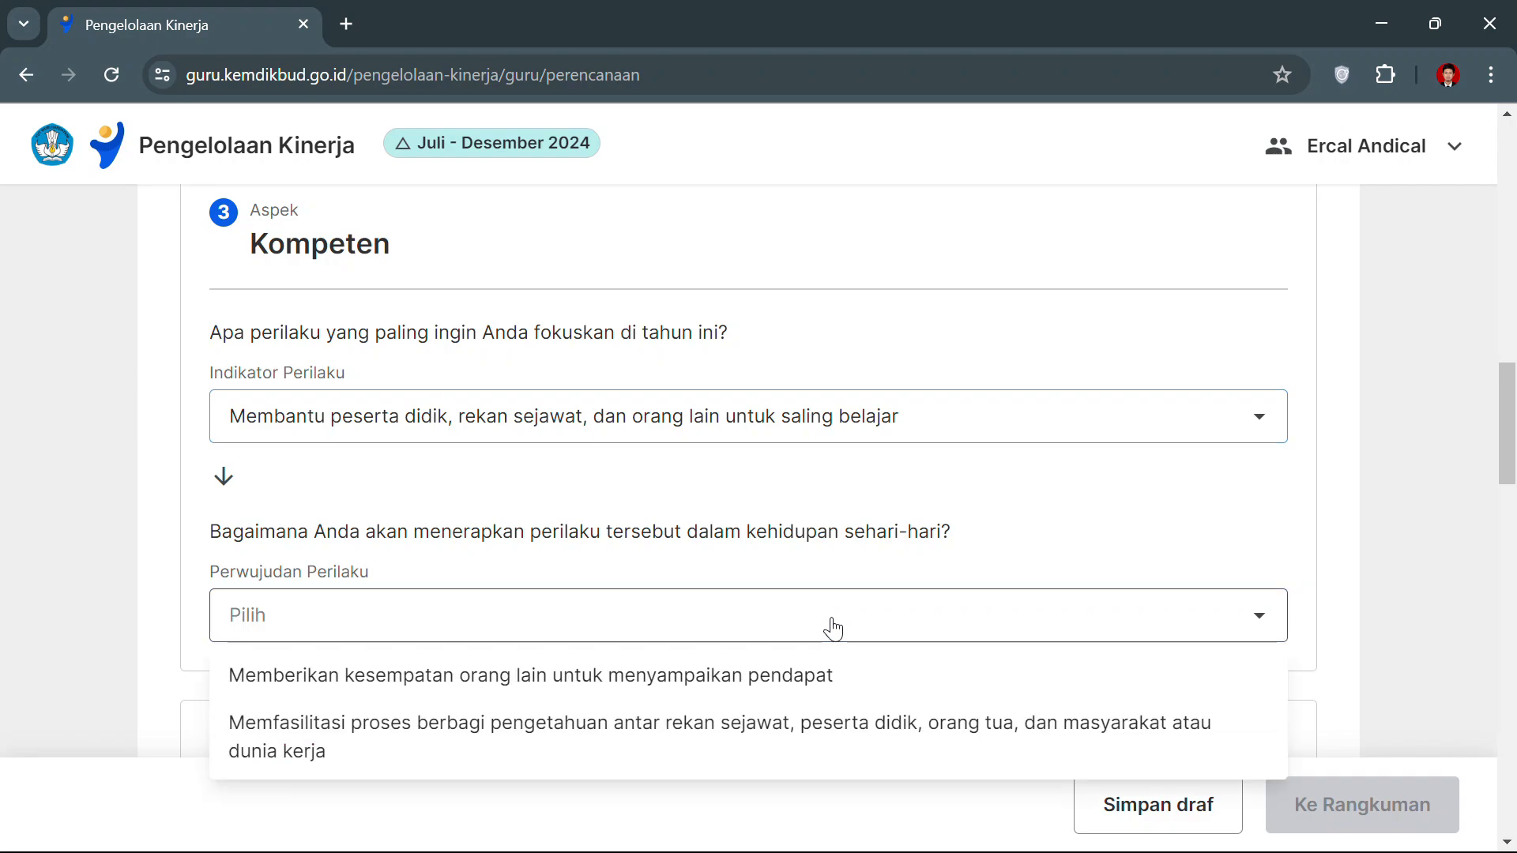
click(780, 675)
- Move on to the Harmonis aspect and read its example Indikator and Perwujudan Perilaku in the PDF in Nitro Pro
scroll(924, 498, down, 4)
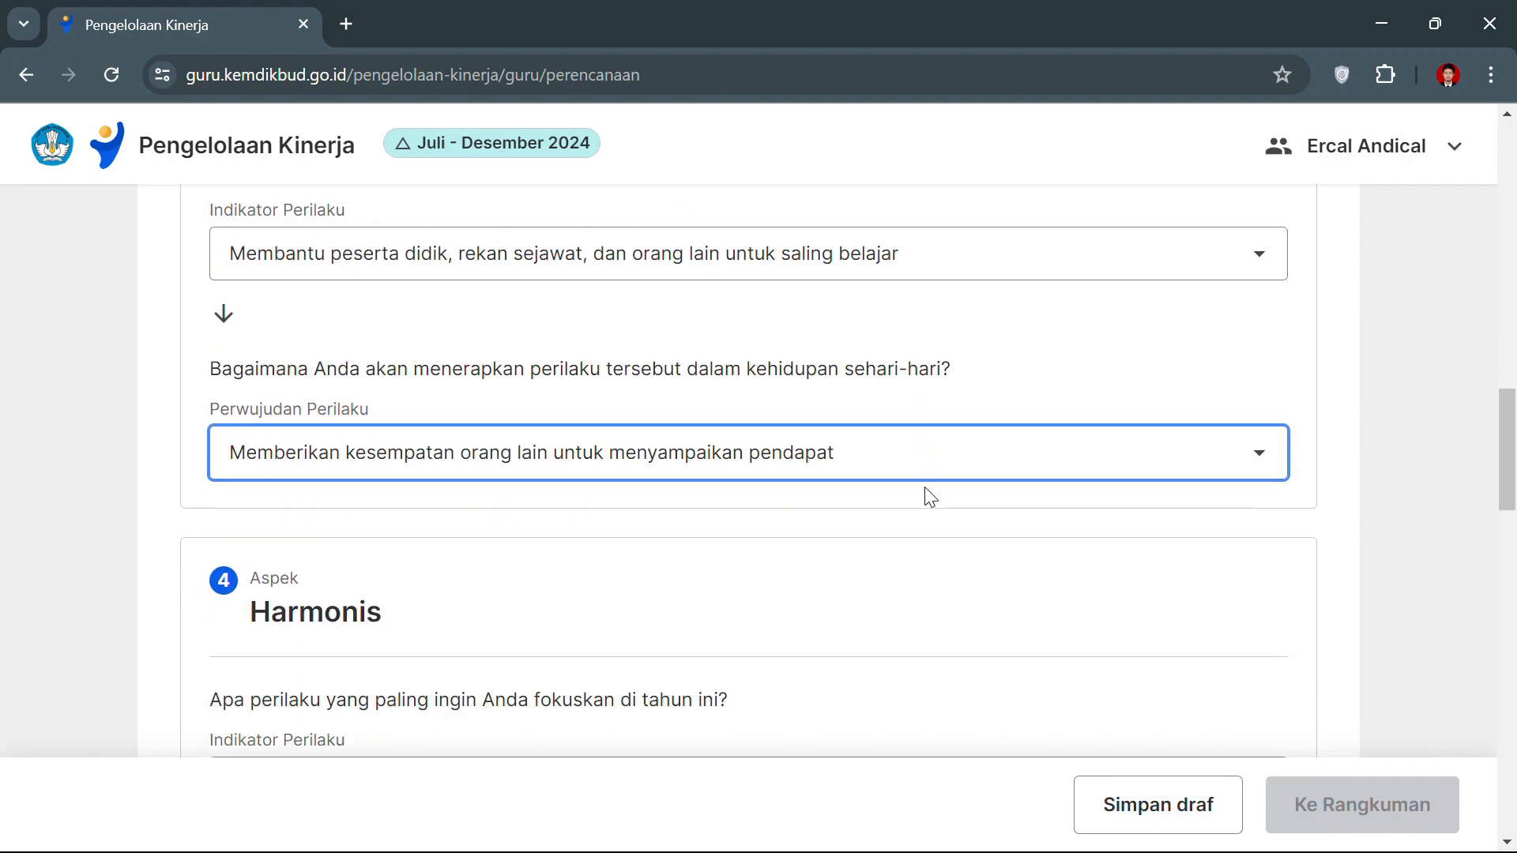
scroll(930, 497, down, 3)
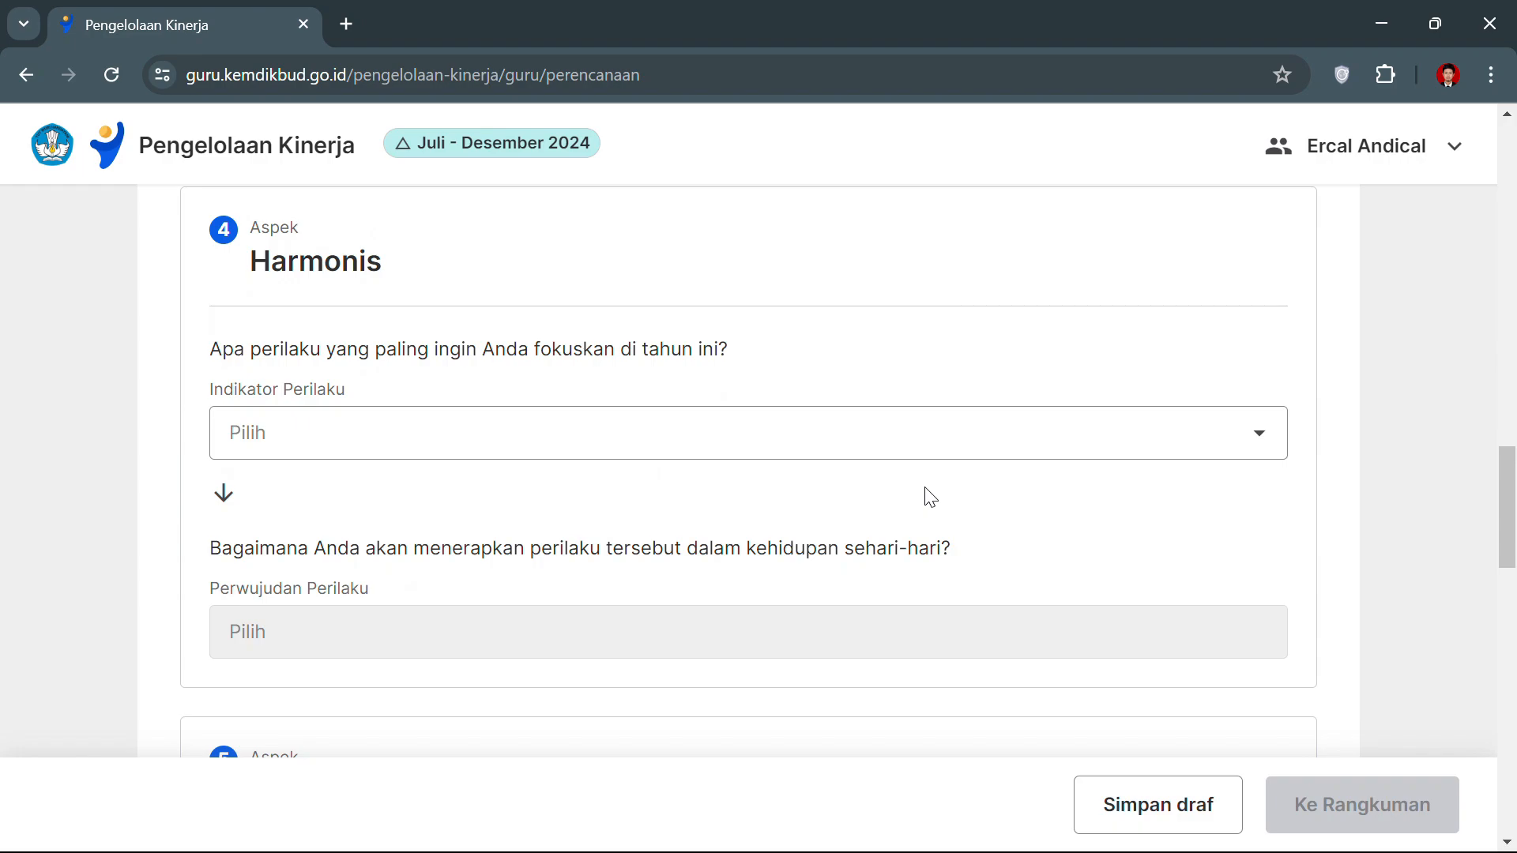
key(super)
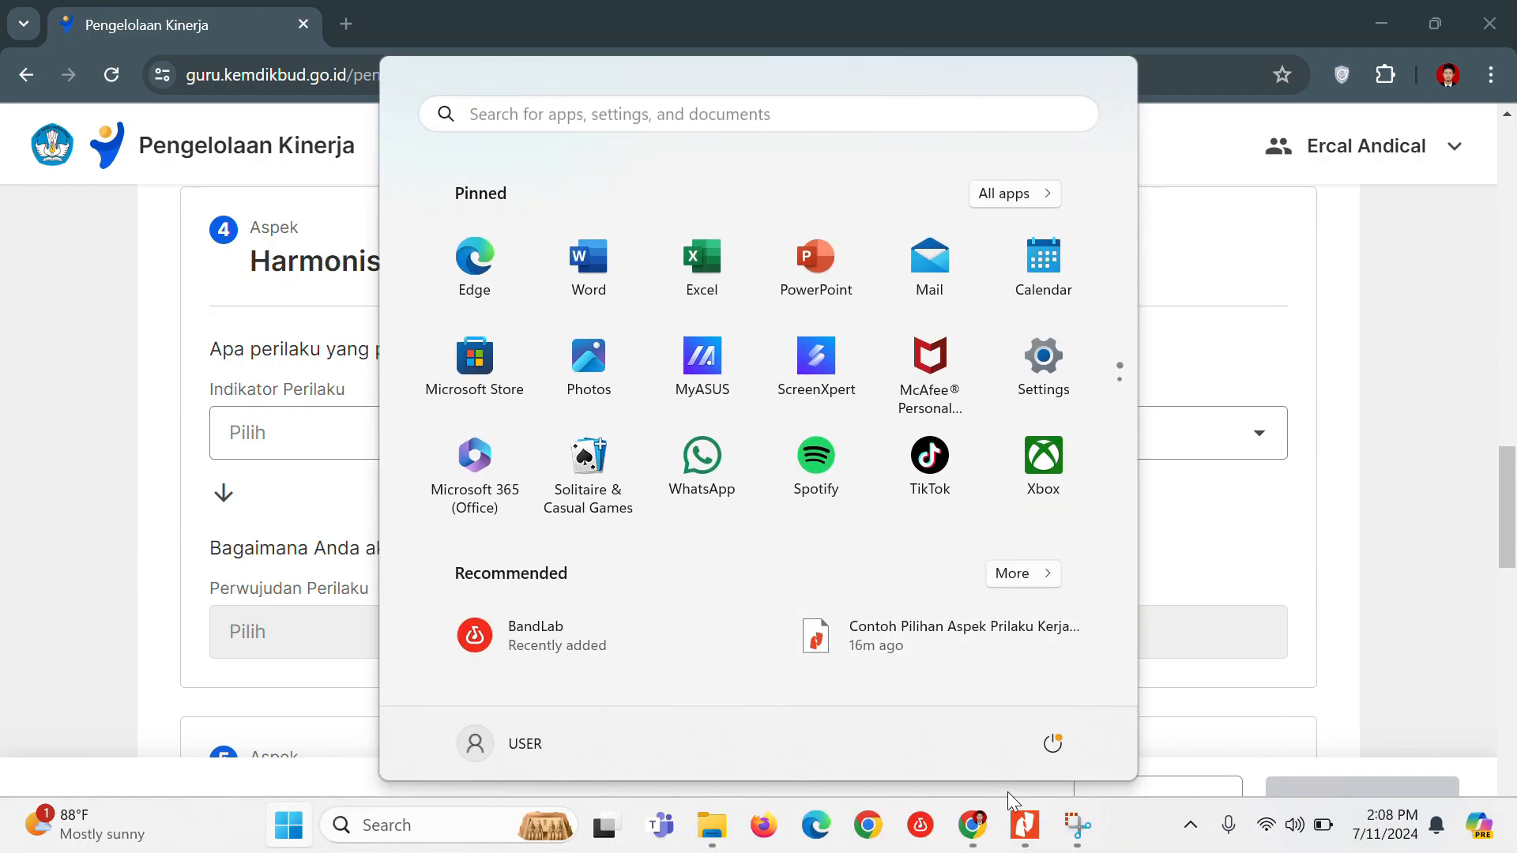
click(1022, 827)
scroll(948, 540, down, 3)
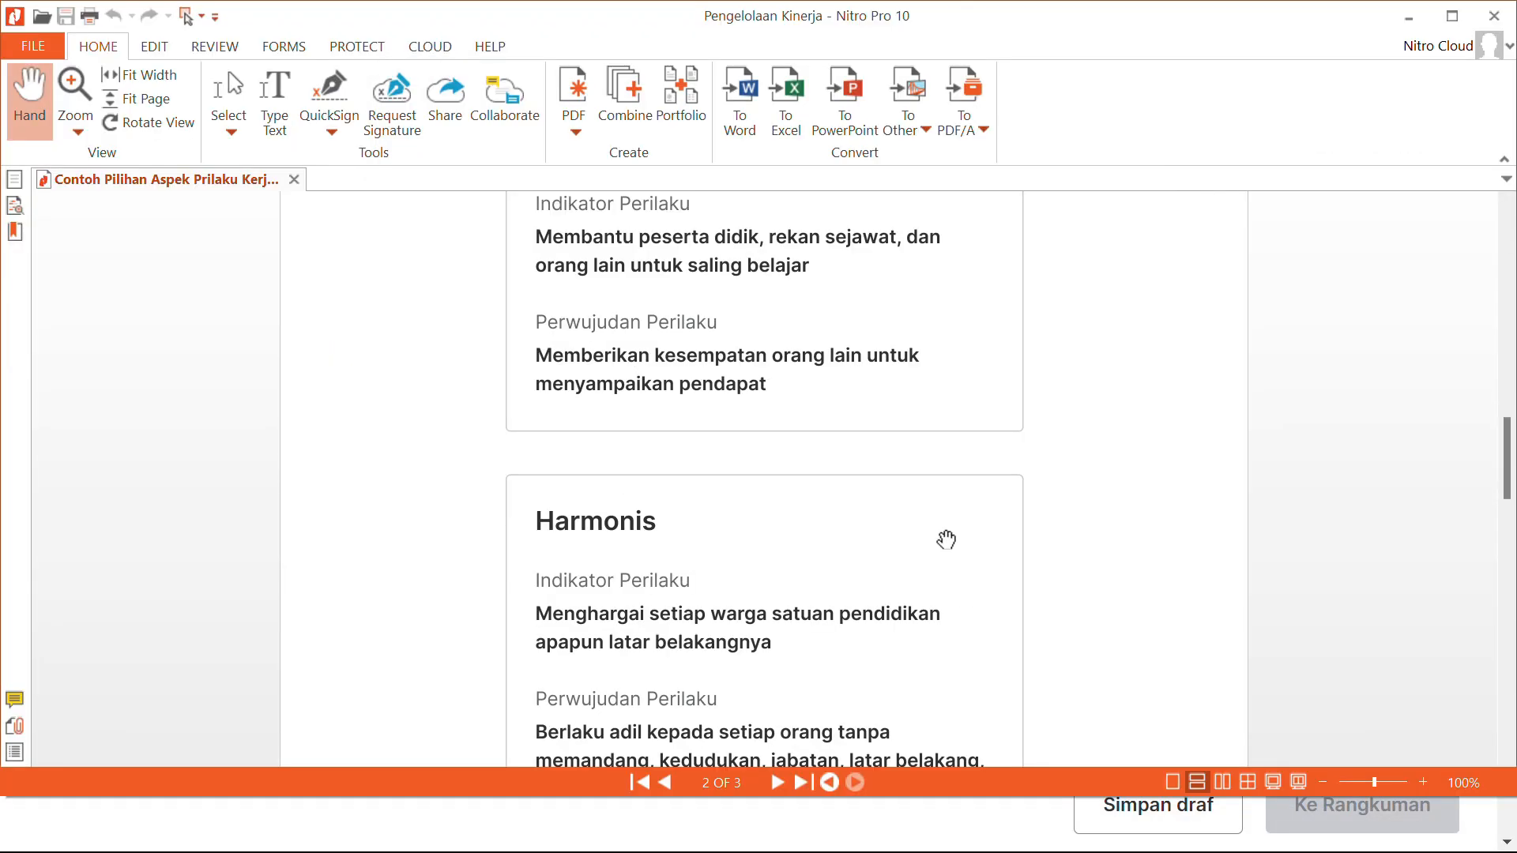
scroll(946, 540, down, 6)
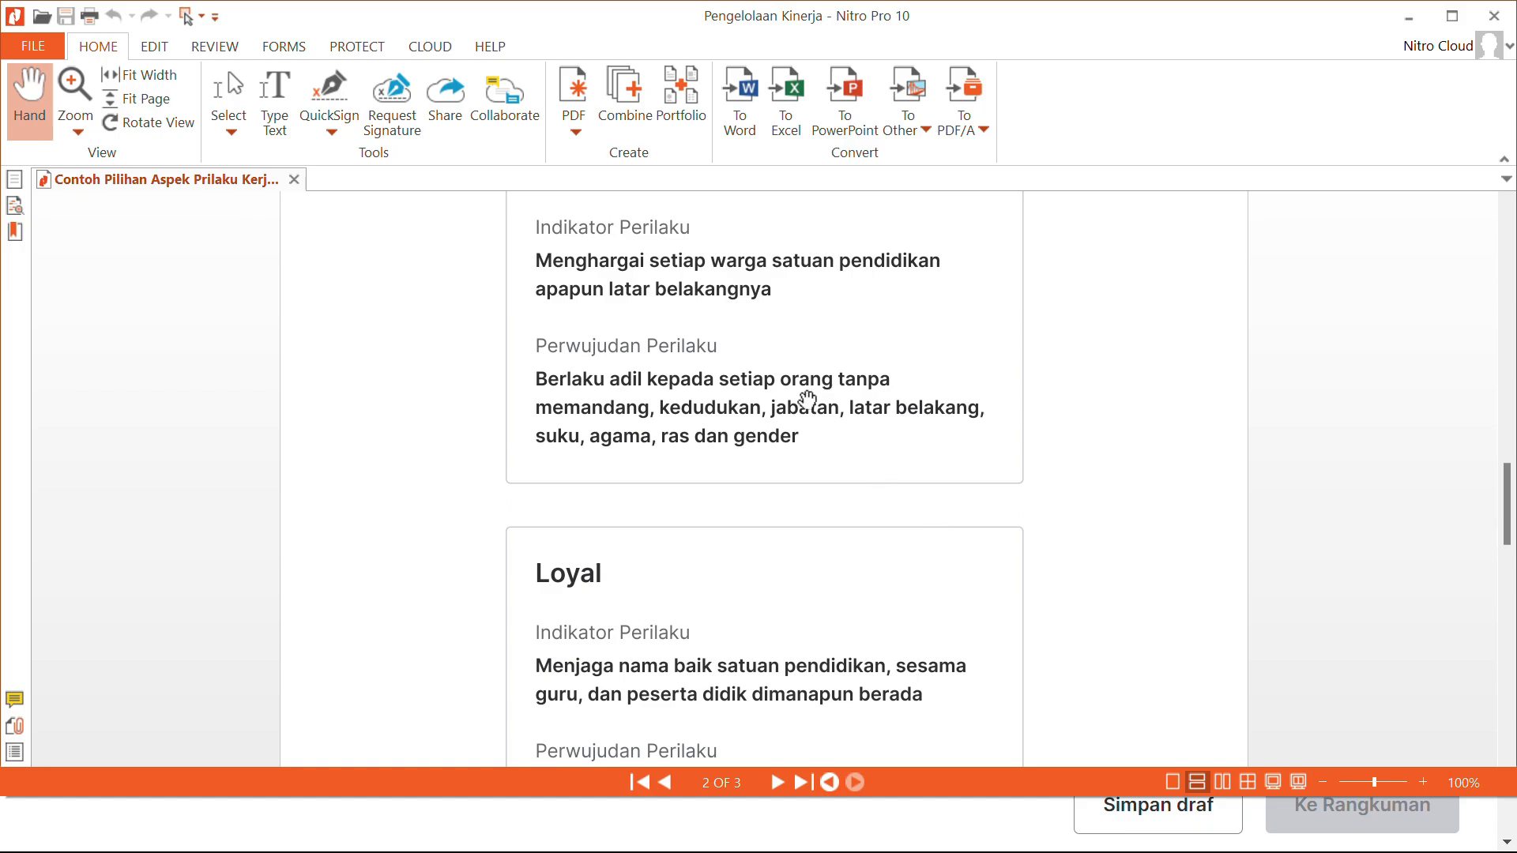
scroll(1509, 486, up, 3)
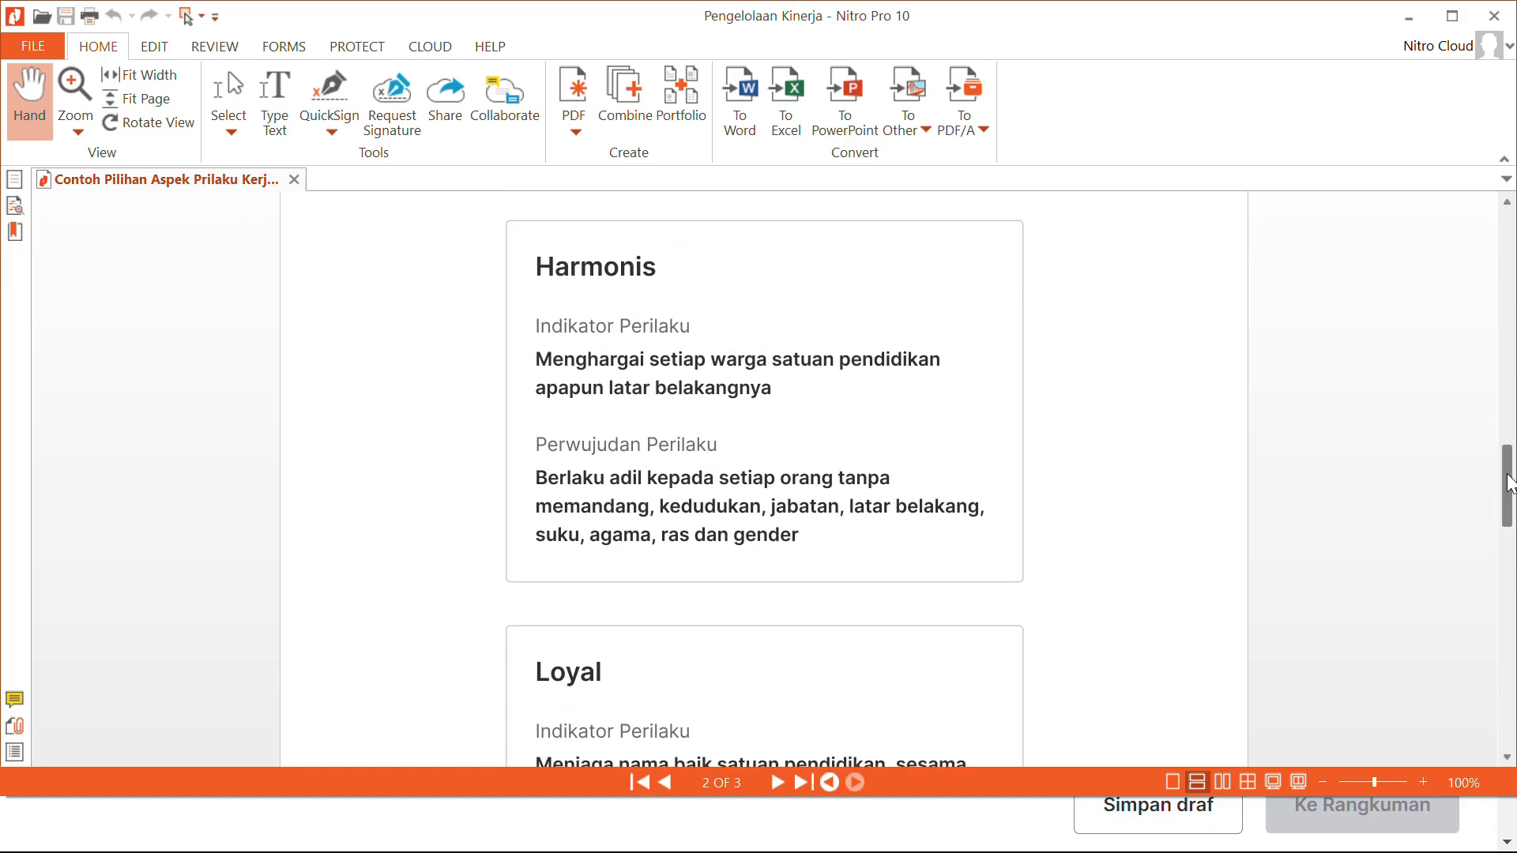
drag(1508, 475, 1507, 477)
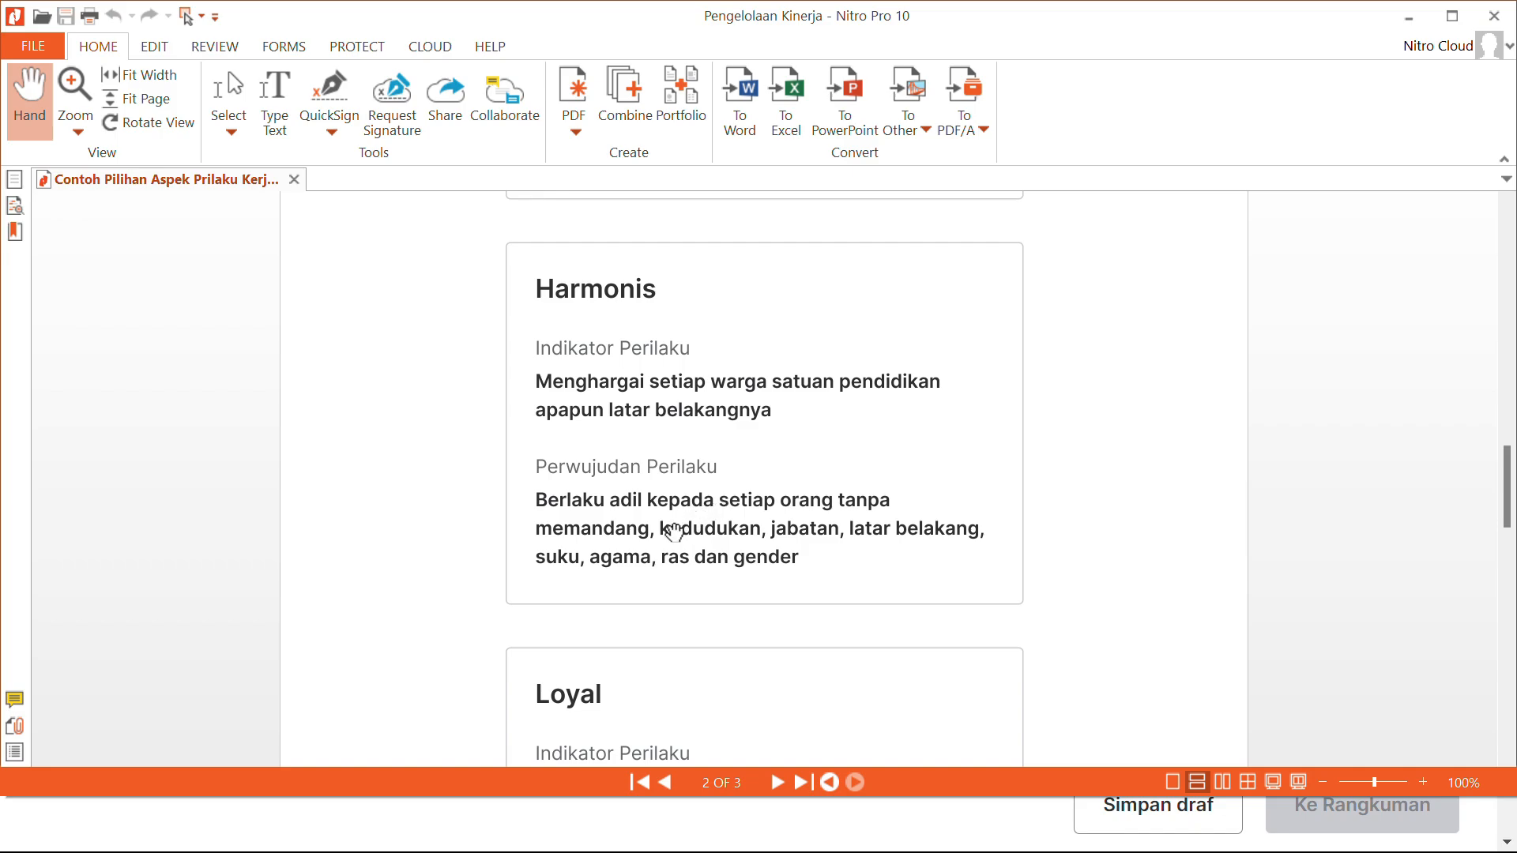
- Return to Chrome and set the Harmonis Indikator Perilaku to "Menghargai setiap warga satuan pendidikan apapun latar belakangnya"
key(super)
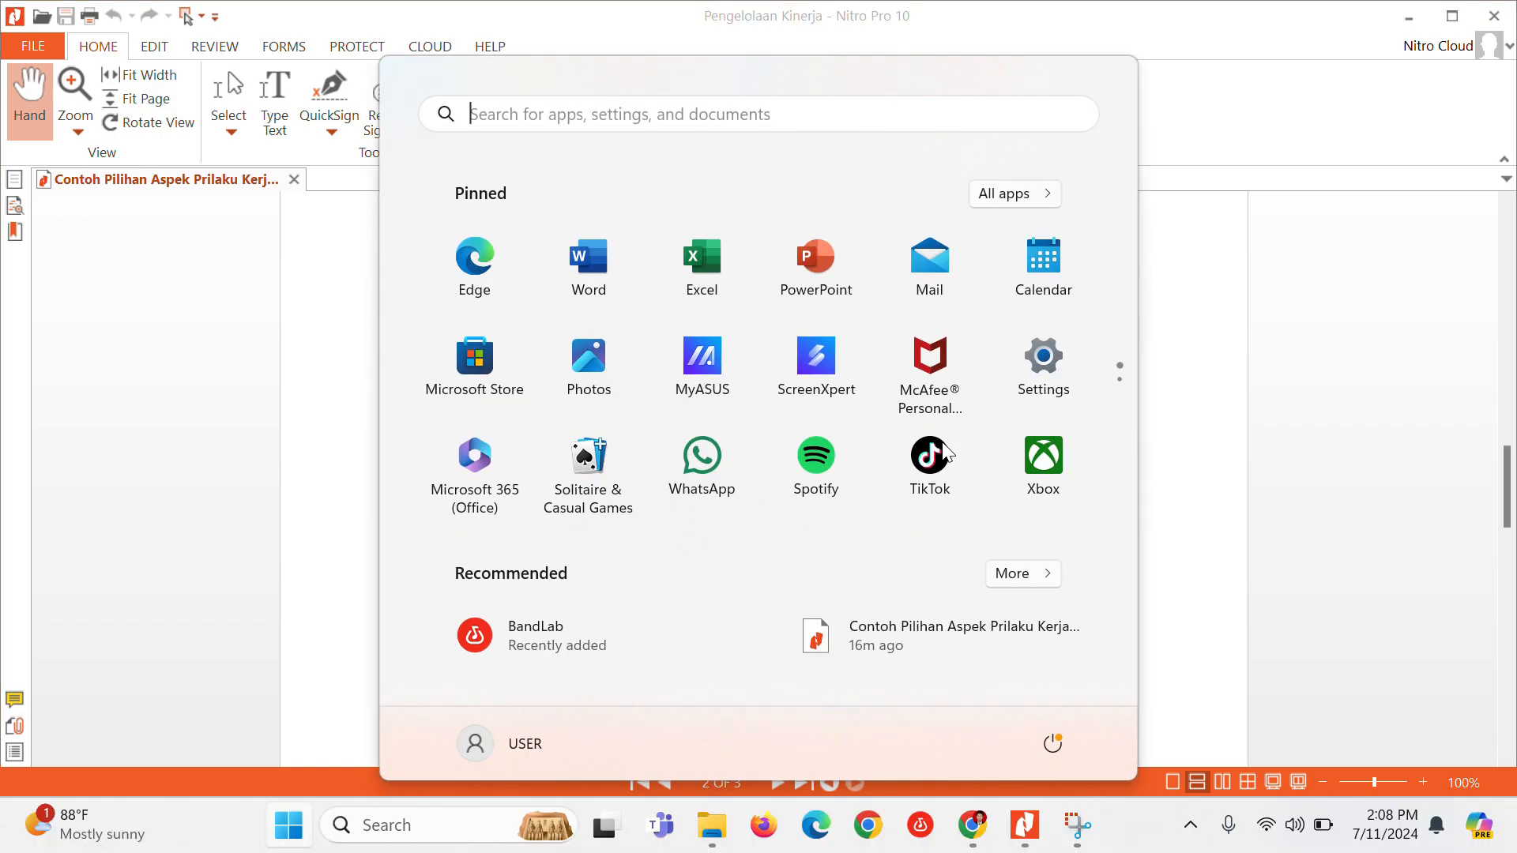
click(967, 829)
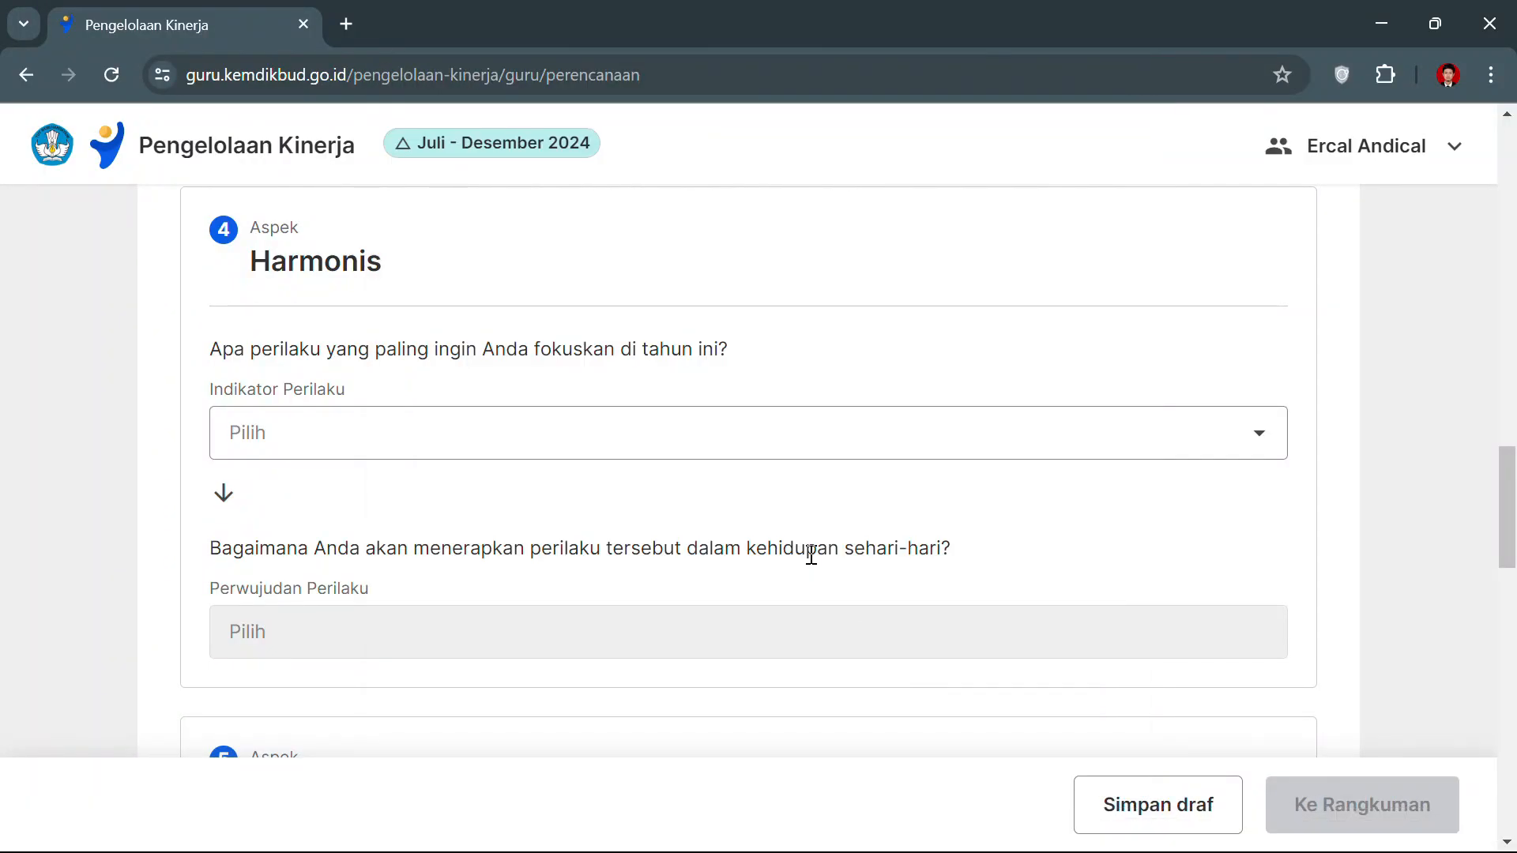
click(816, 440)
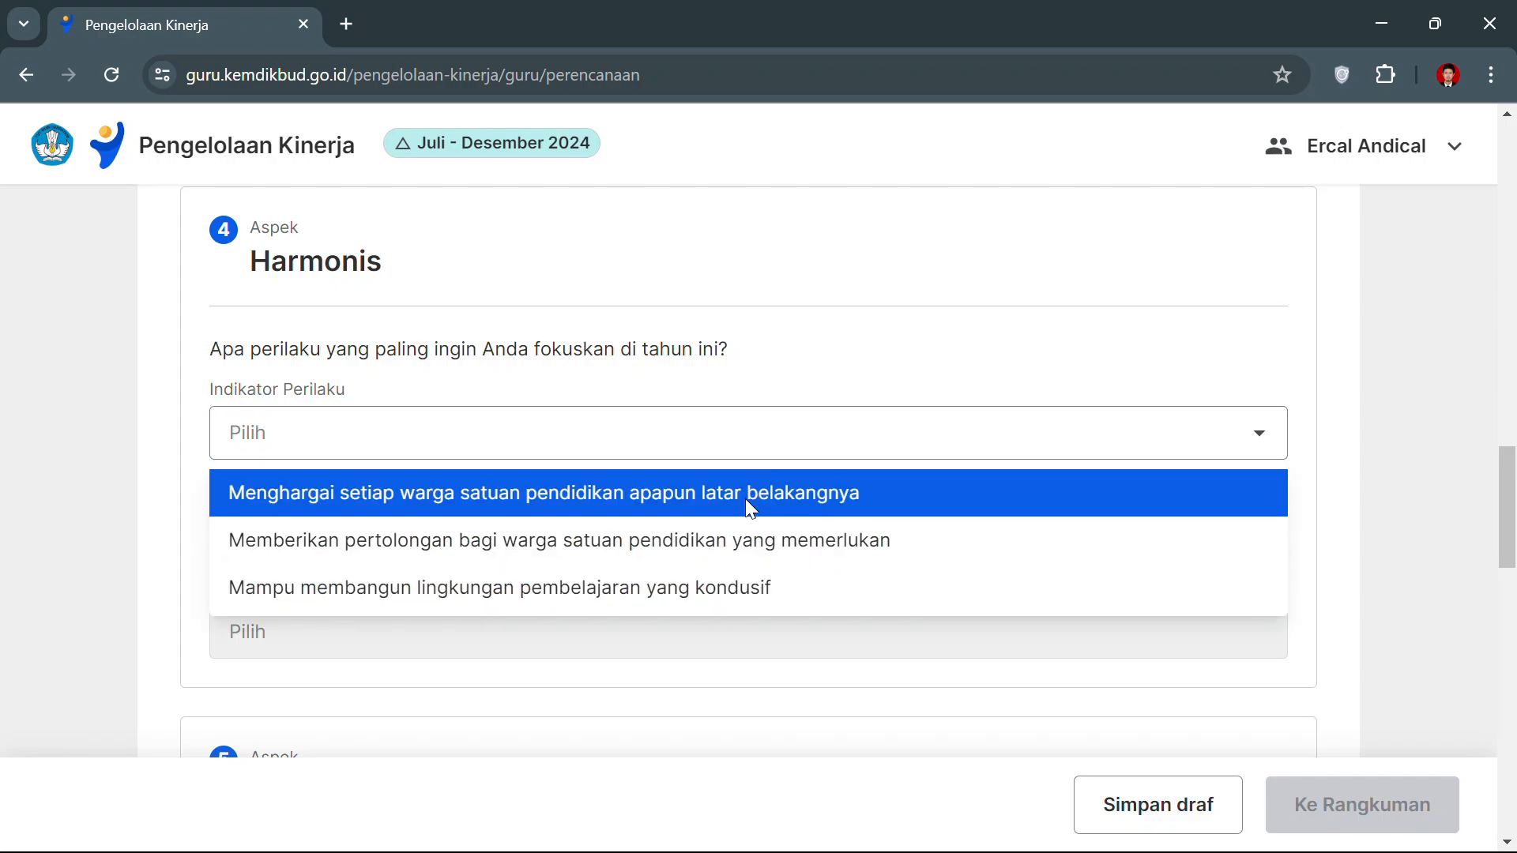
click(746, 500)
- Set the Harmonis Perwujudan Perilaku to "Berlaku adil kepada setiap orang tanpa memandang, kedudukan, jabatan, latar belakang, suku, agama, ras dan gender"
click(800, 662)
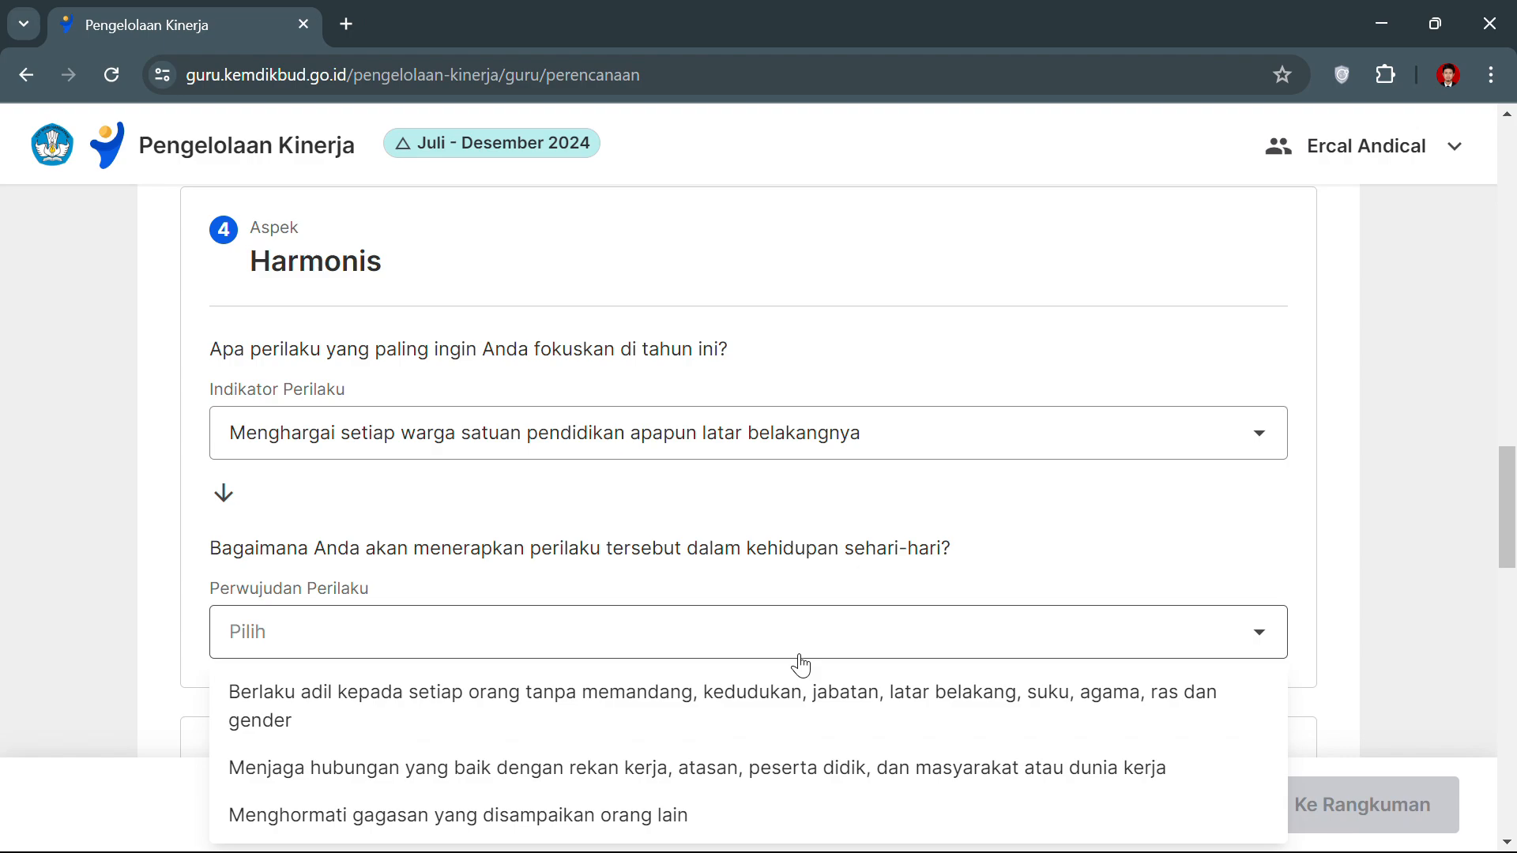
click(763, 722)
- Consult the Loyal example in Nitro Pro and set its Indikator Perilaku in Chrome to "Menjaga nama baik satuan pendidikan, sesama guru, dan peserta didik dimanapun berada"
scroll(1026, 449, down, 1)
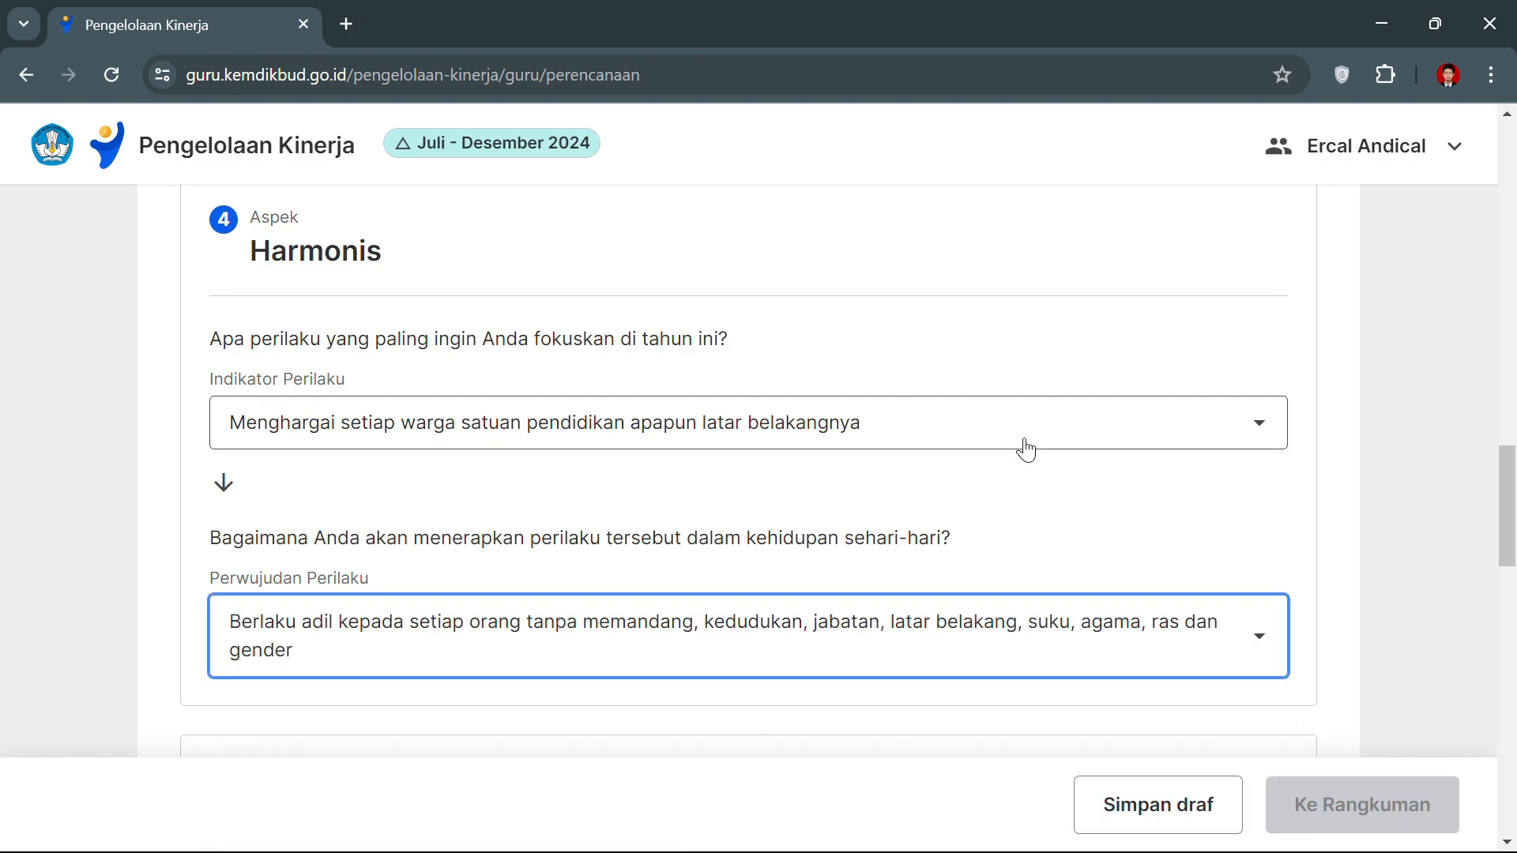
scroll(1025, 449, down, 6)
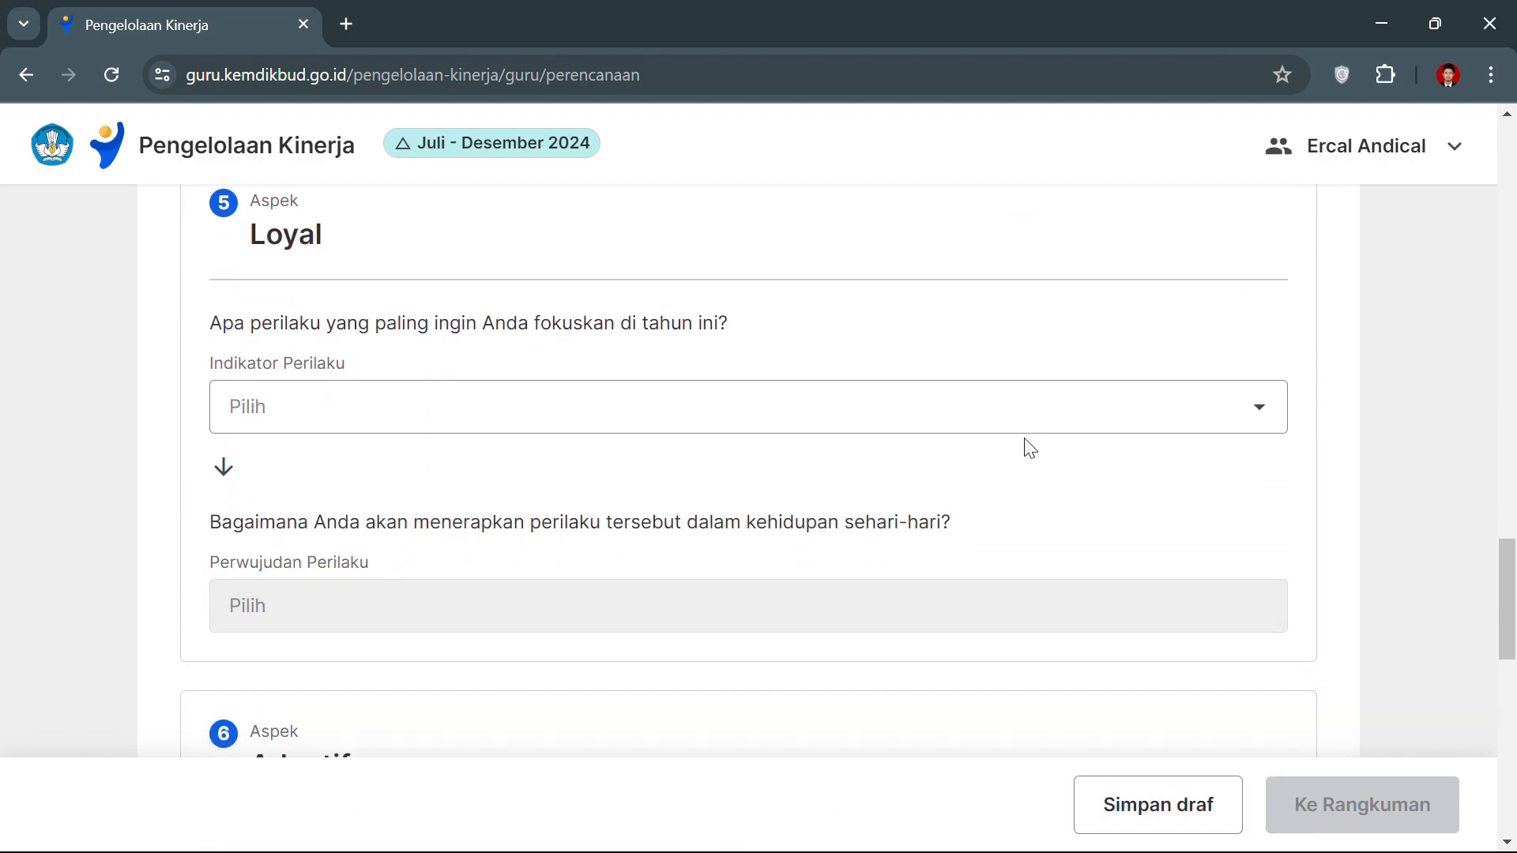
key(super)
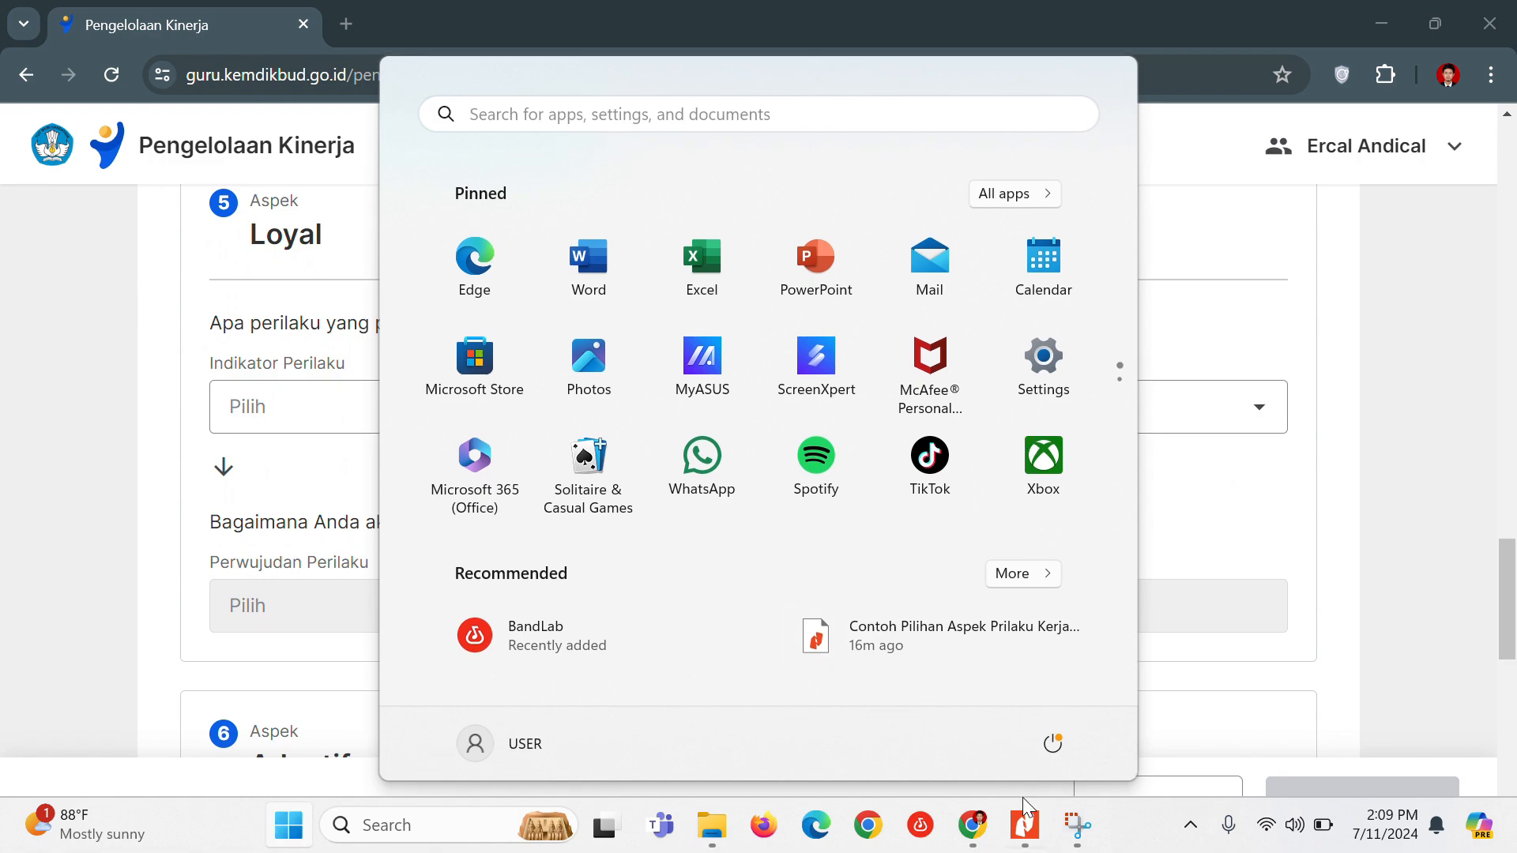
click(1024, 825)
scroll(867, 542, down, 3)
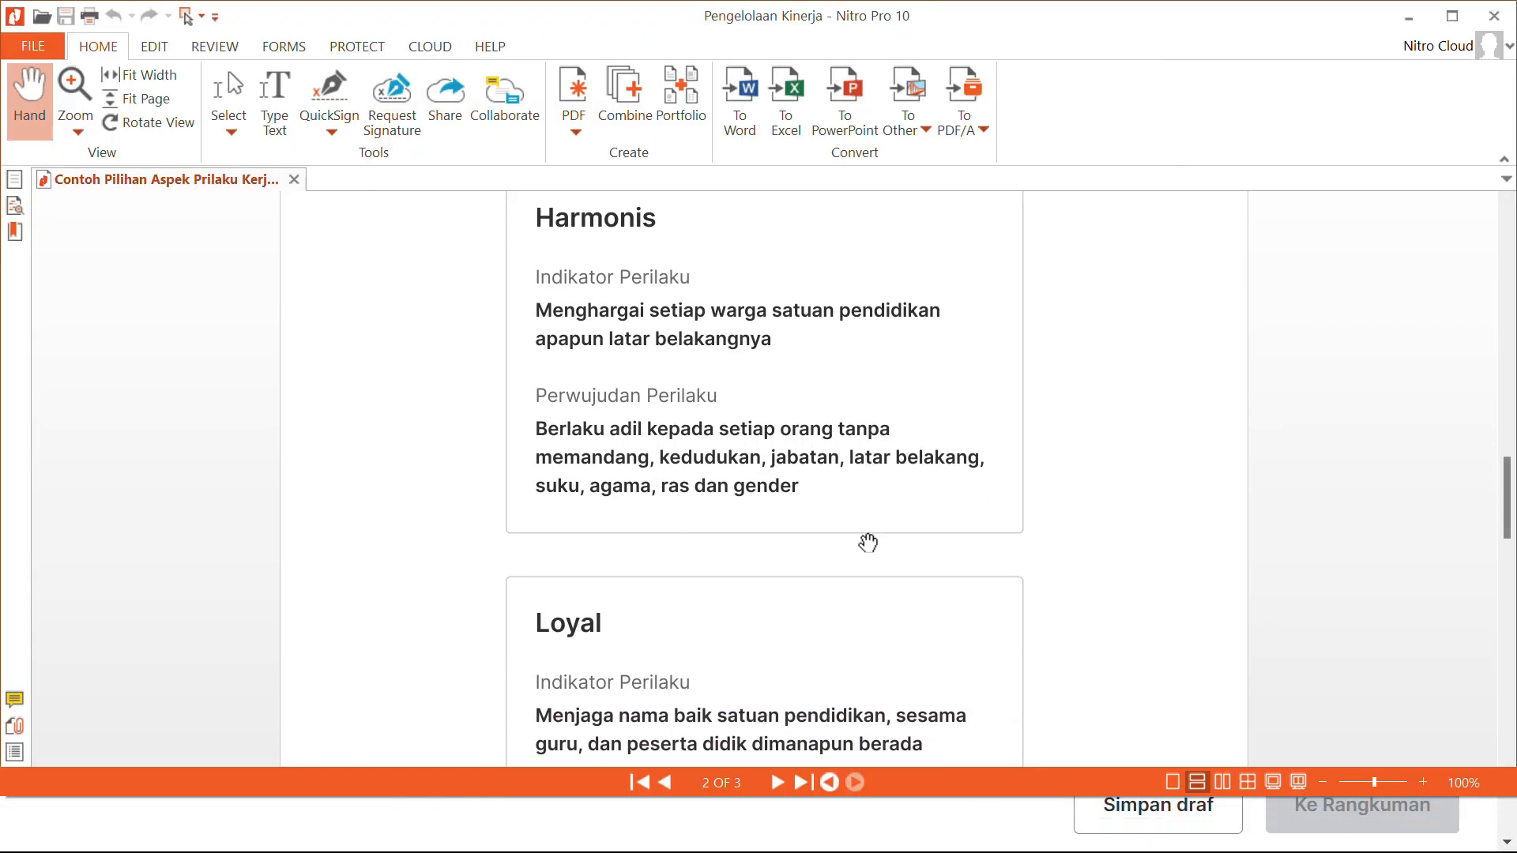
scroll(866, 538, down, 3)
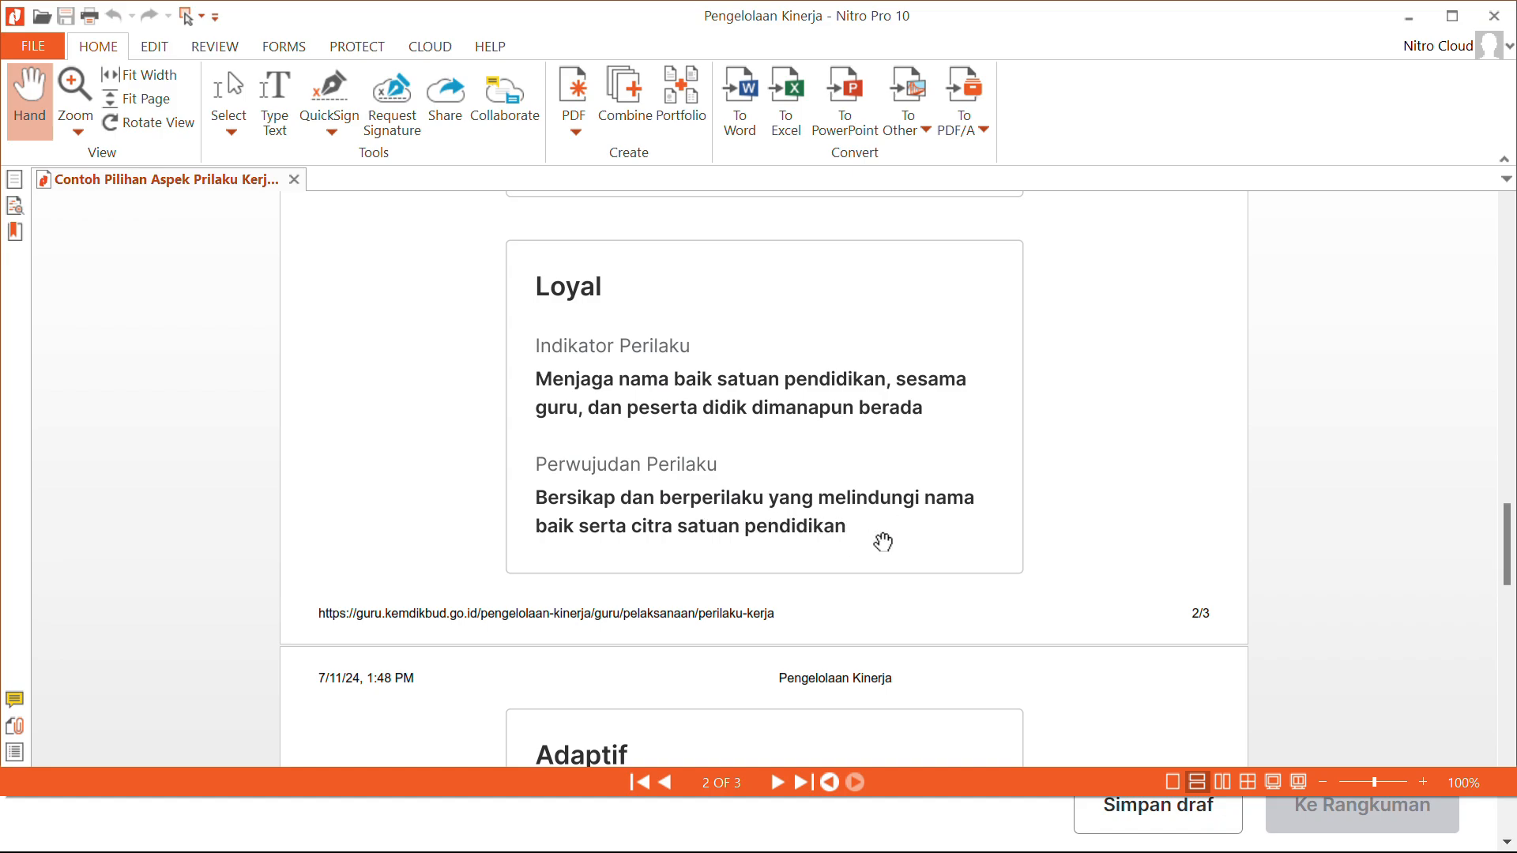
key(super)
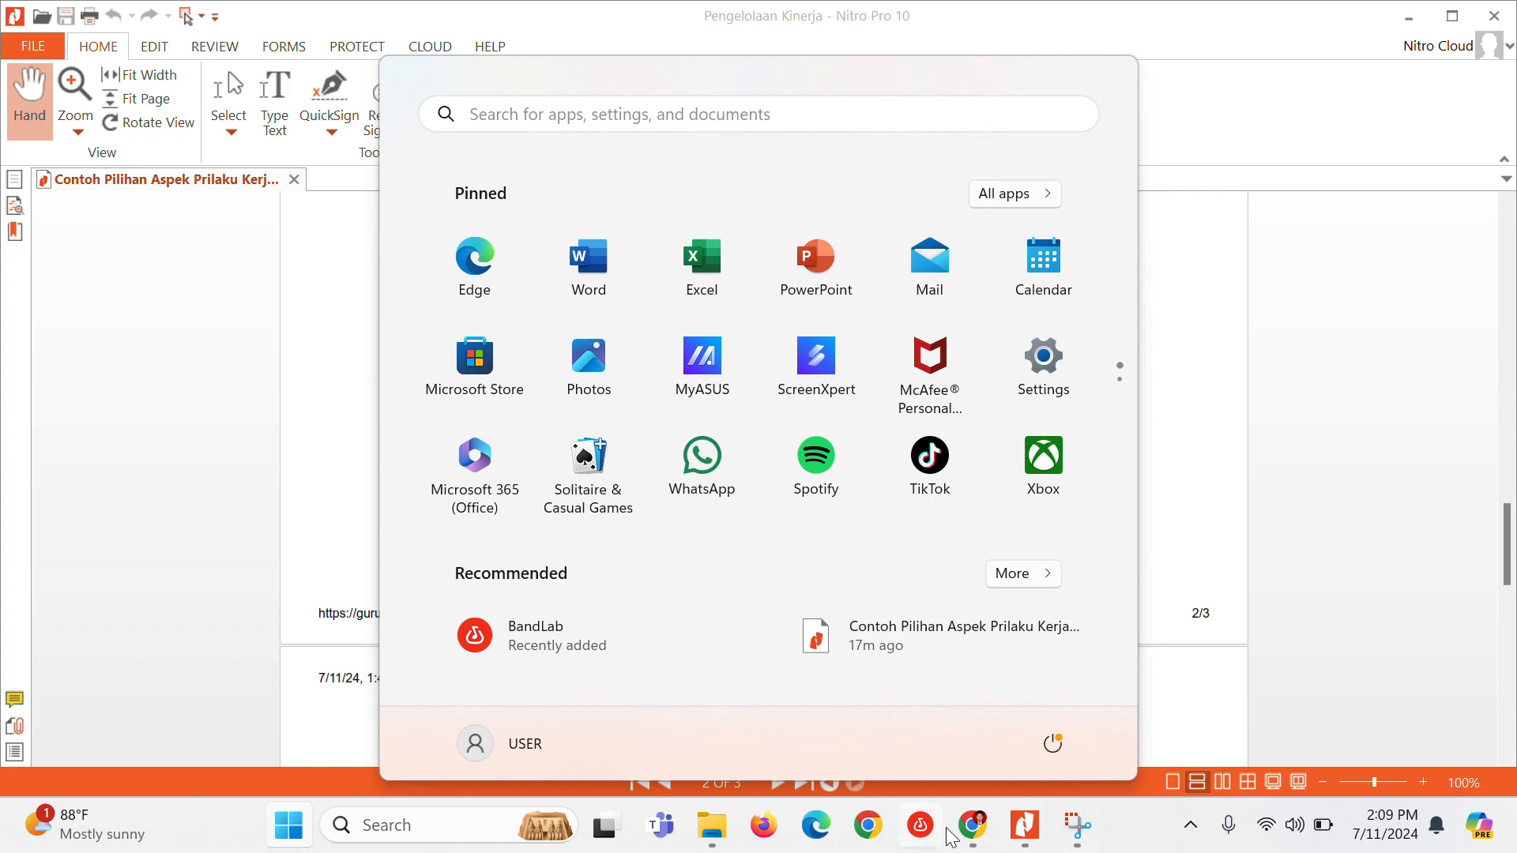
click(972, 843)
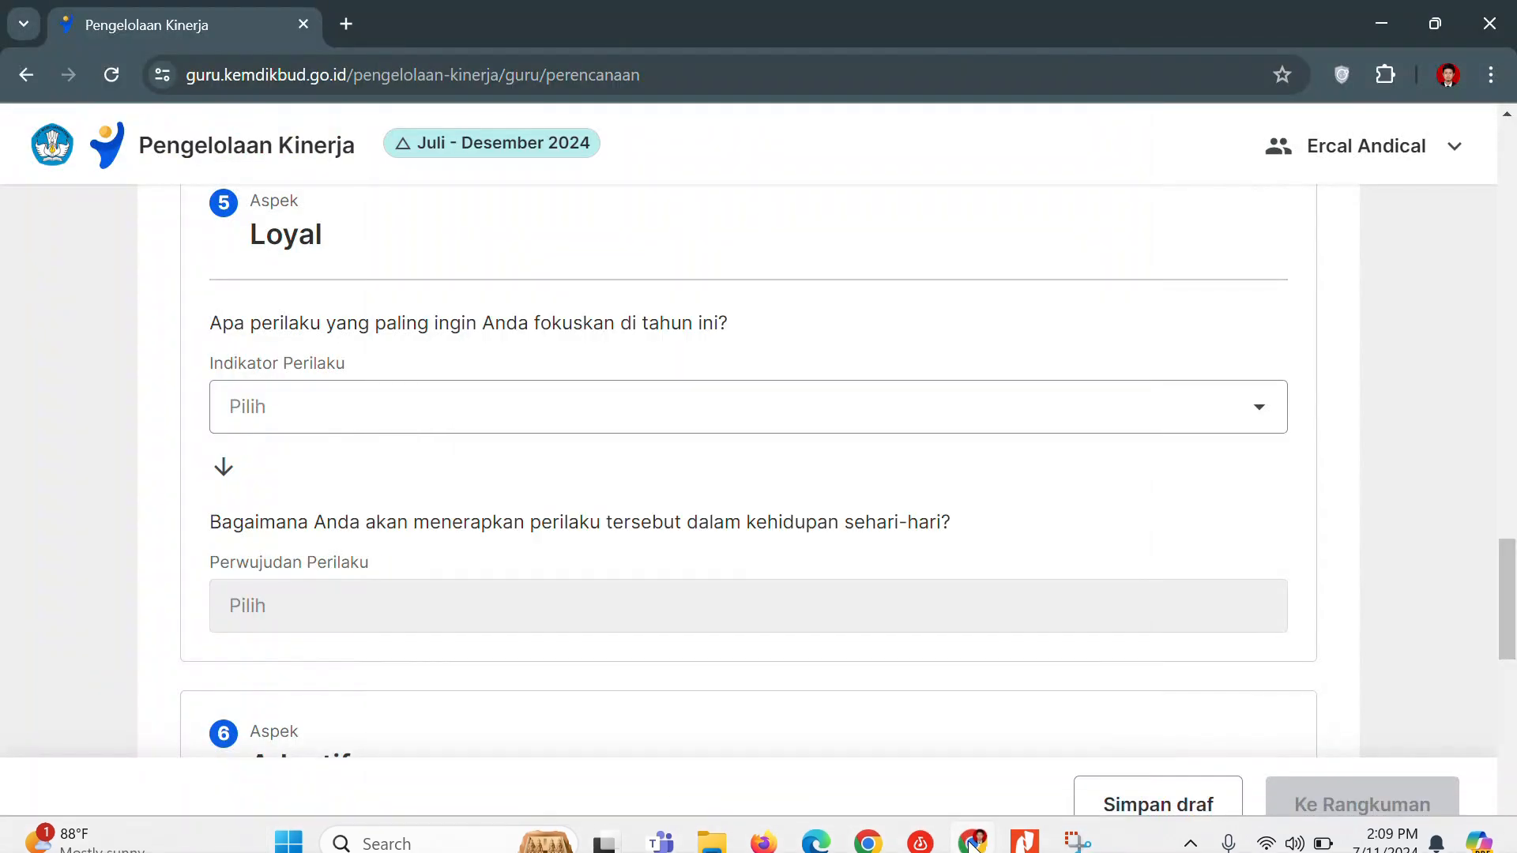
click(823, 414)
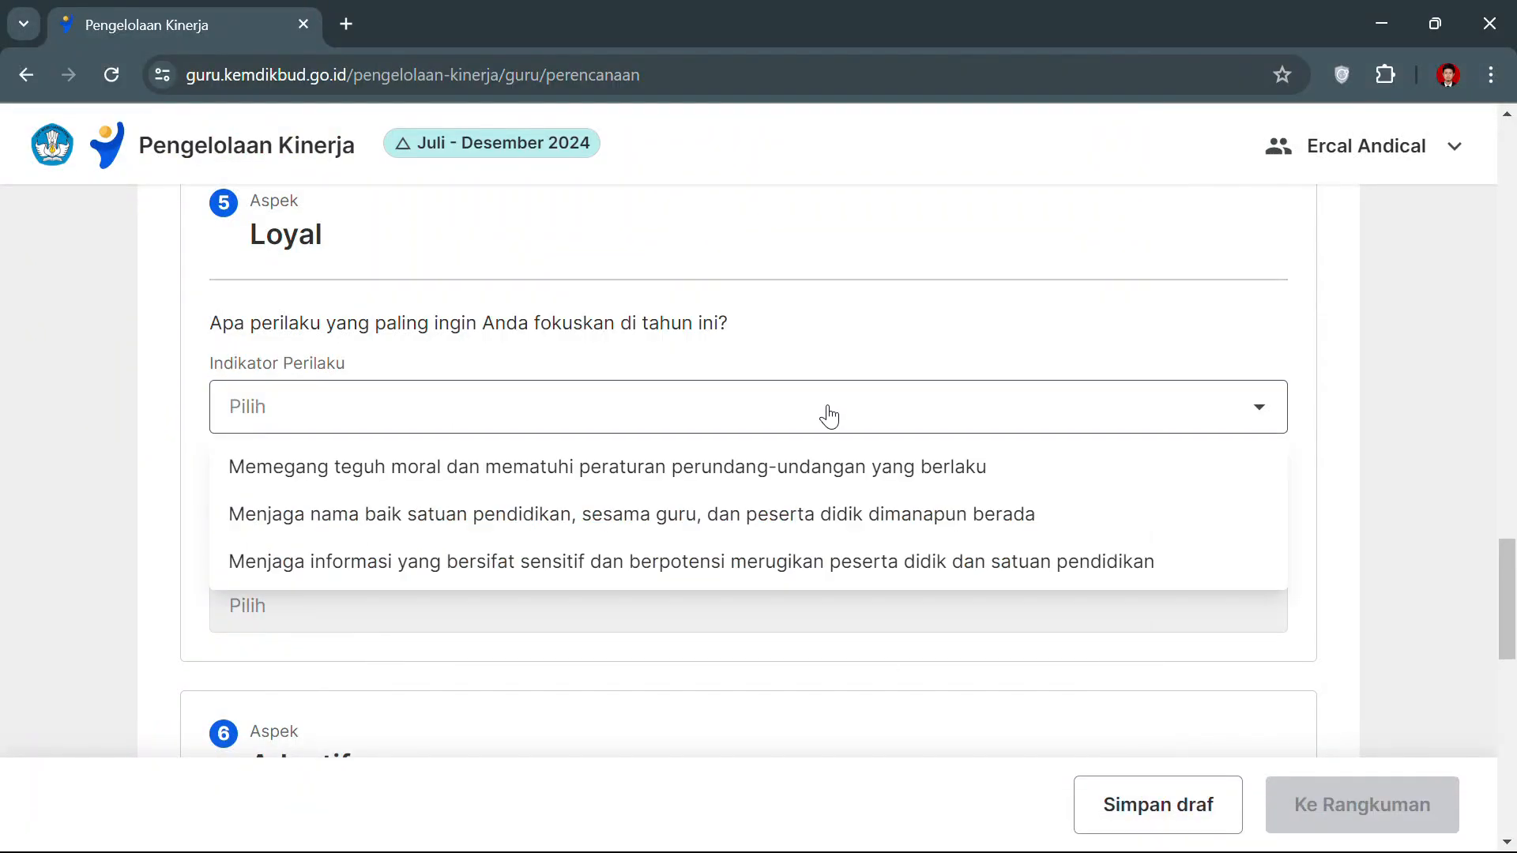
click(700, 512)
- Set the Loyal Perwujudan Perilaku to "Bersikap dan berperilaku yang melindungi nama baik serta citra satuan pendidikan"
click(751, 619)
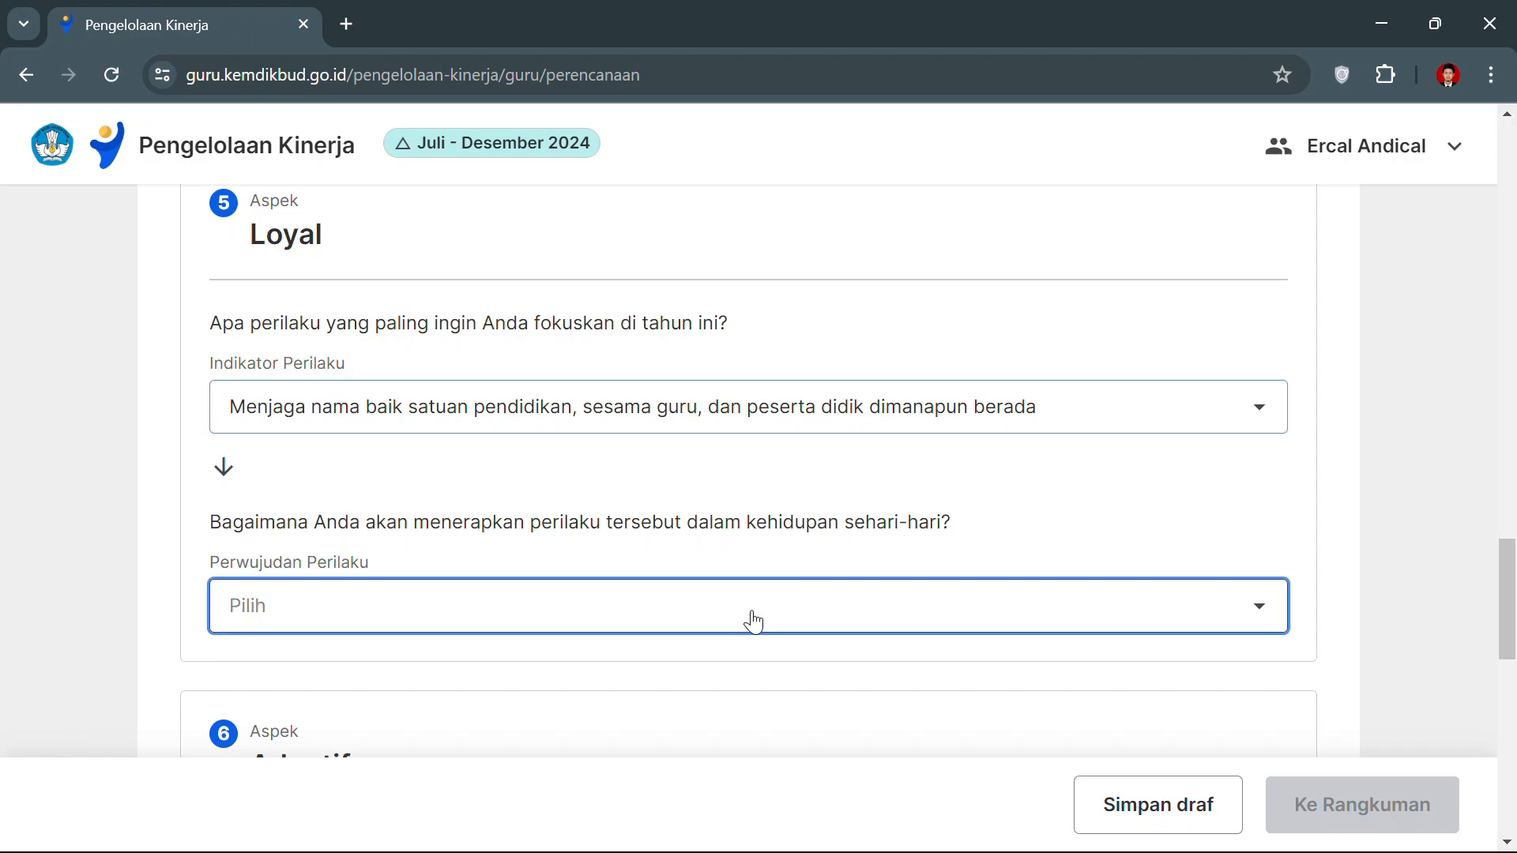
scroll(753, 620, down, 2)
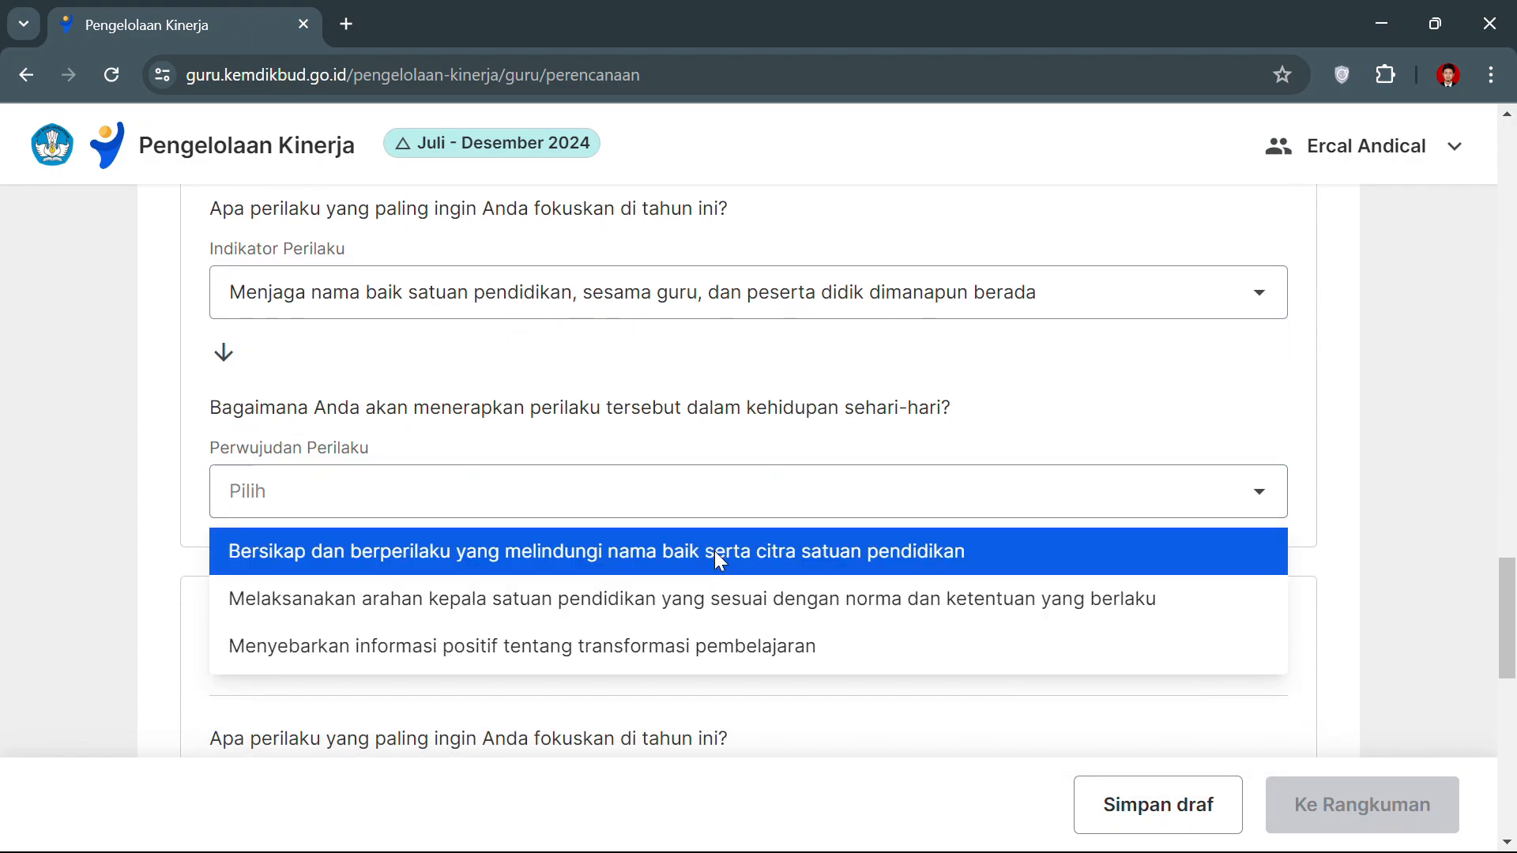
click(745, 554)
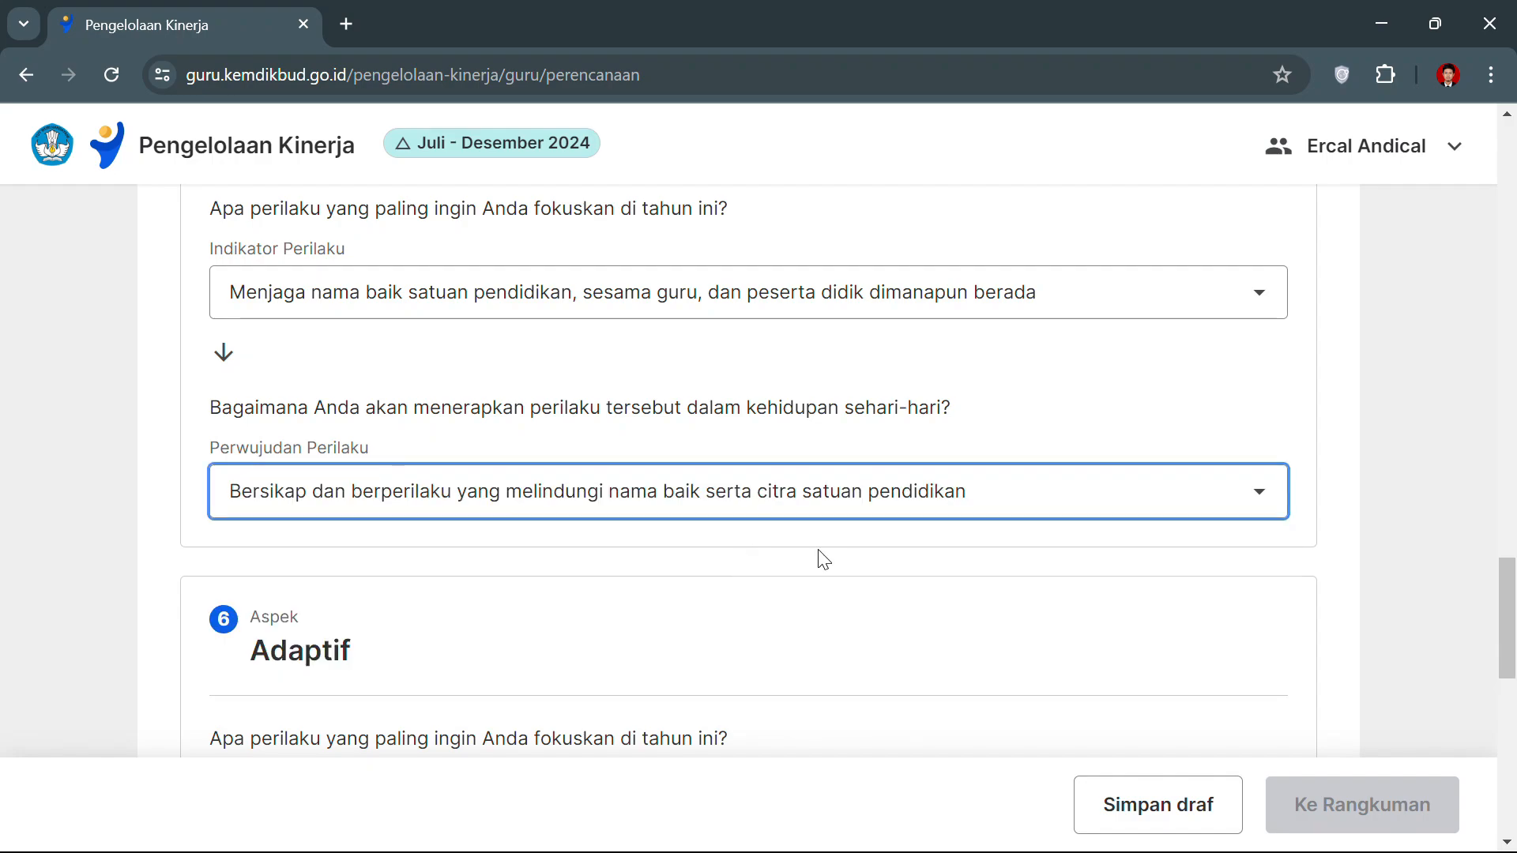
- Consult the Adaptif example in Nitro Pro and set its Indikator Perilaku in Chrome to "Berpikir proaktif untuk mengembangkan diri dan warga satuan pendidikan"
scroll(905, 563, down, 5)
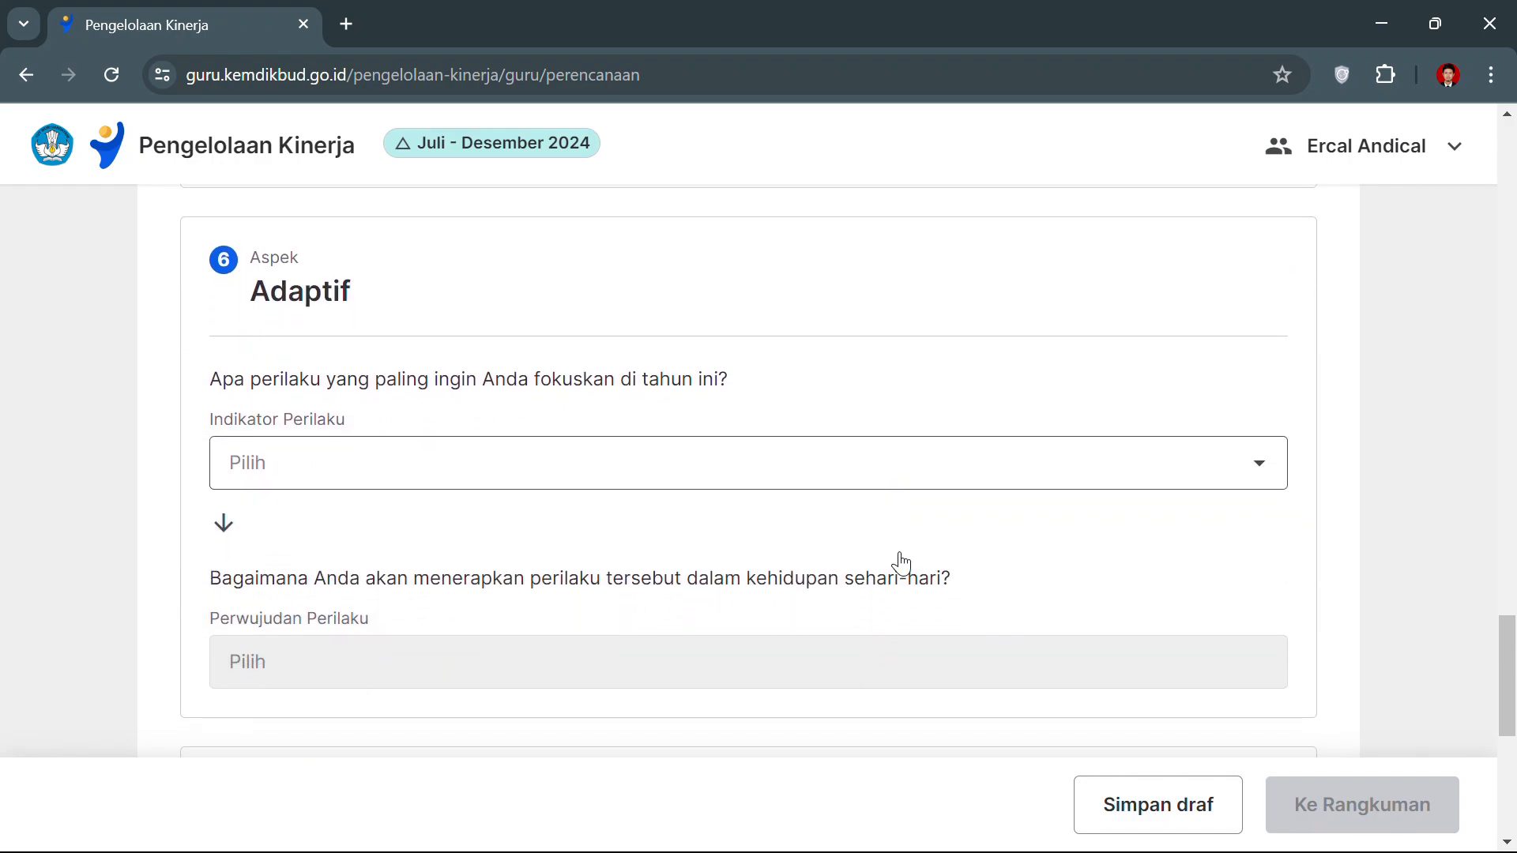
key(super)
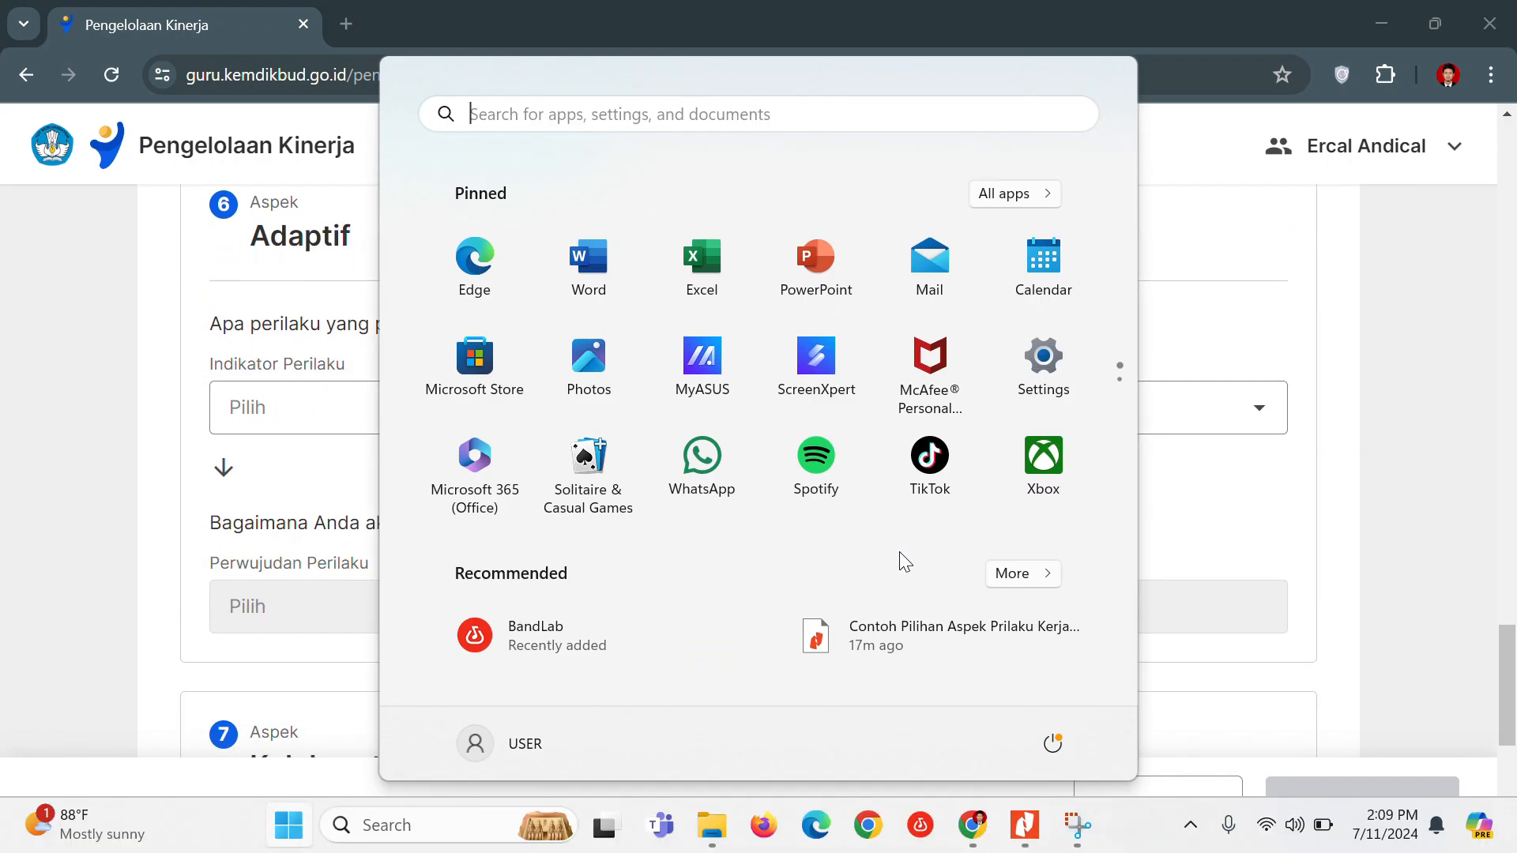
click(1023, 826)
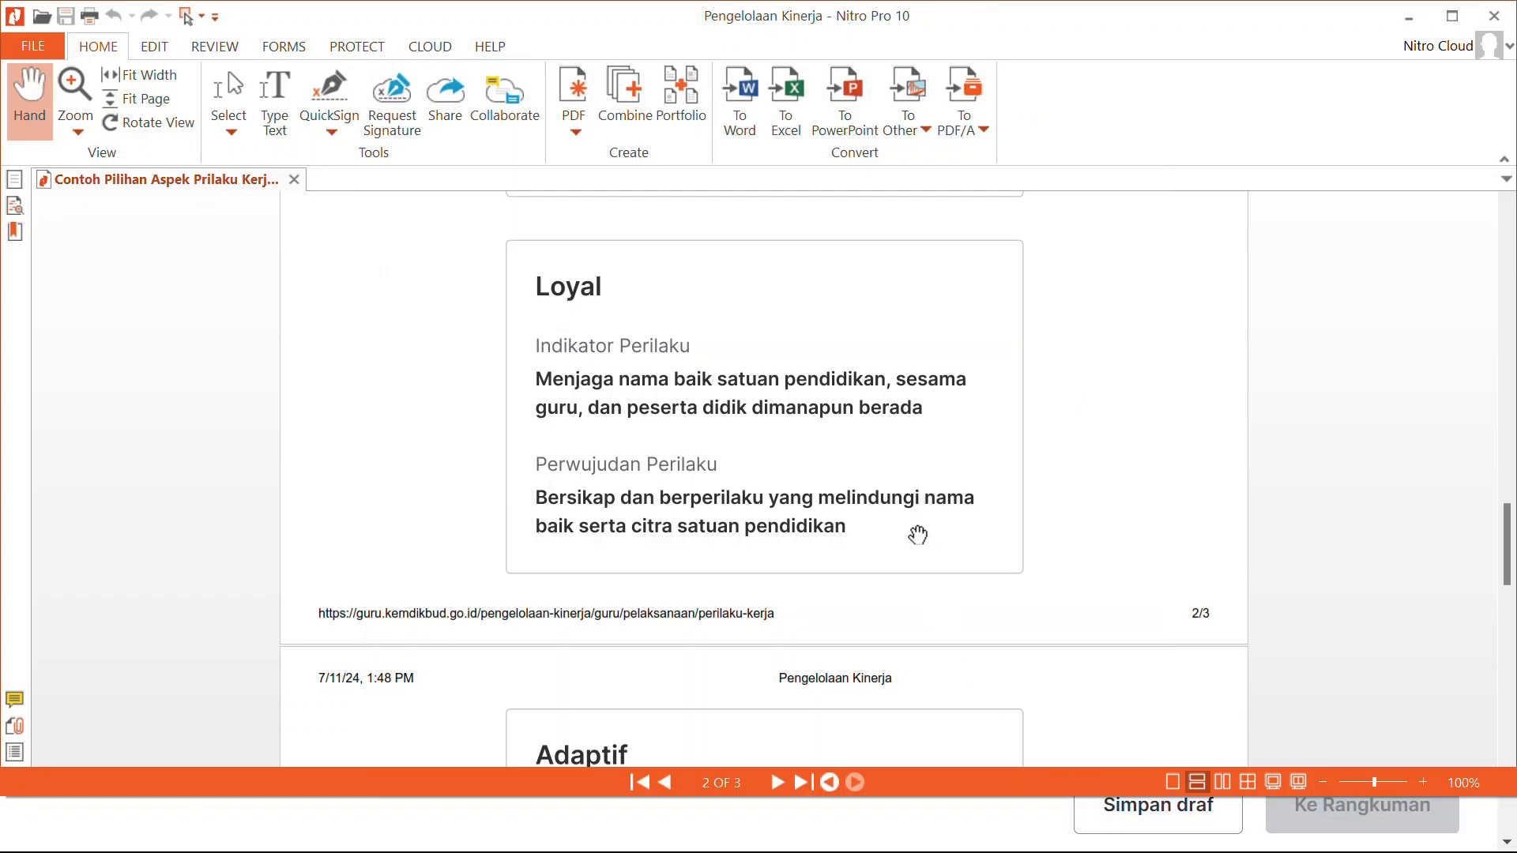
scroll(917, 532, down, 5)
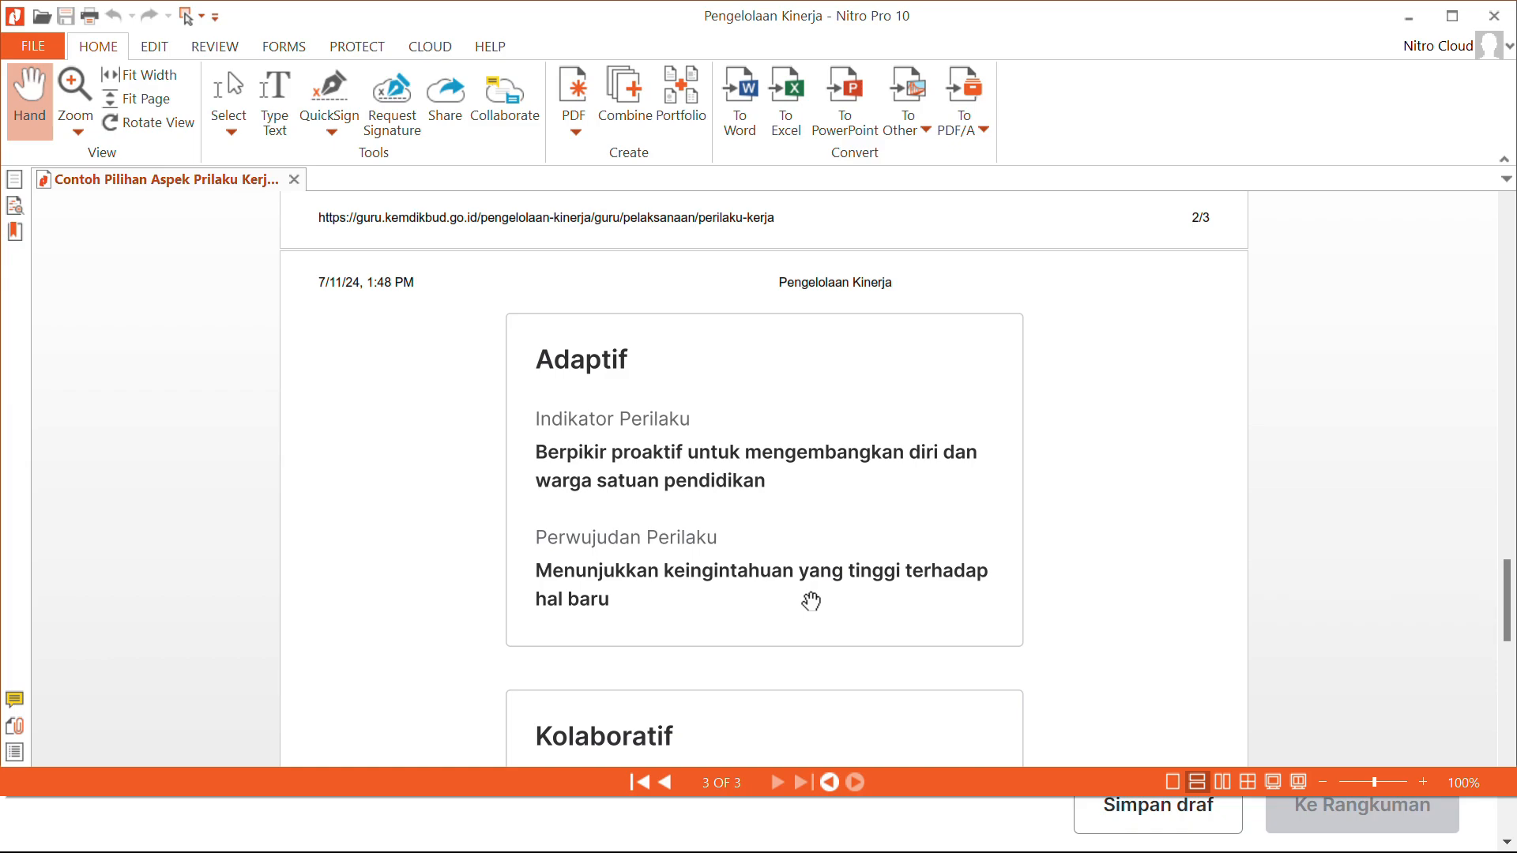
key(super)
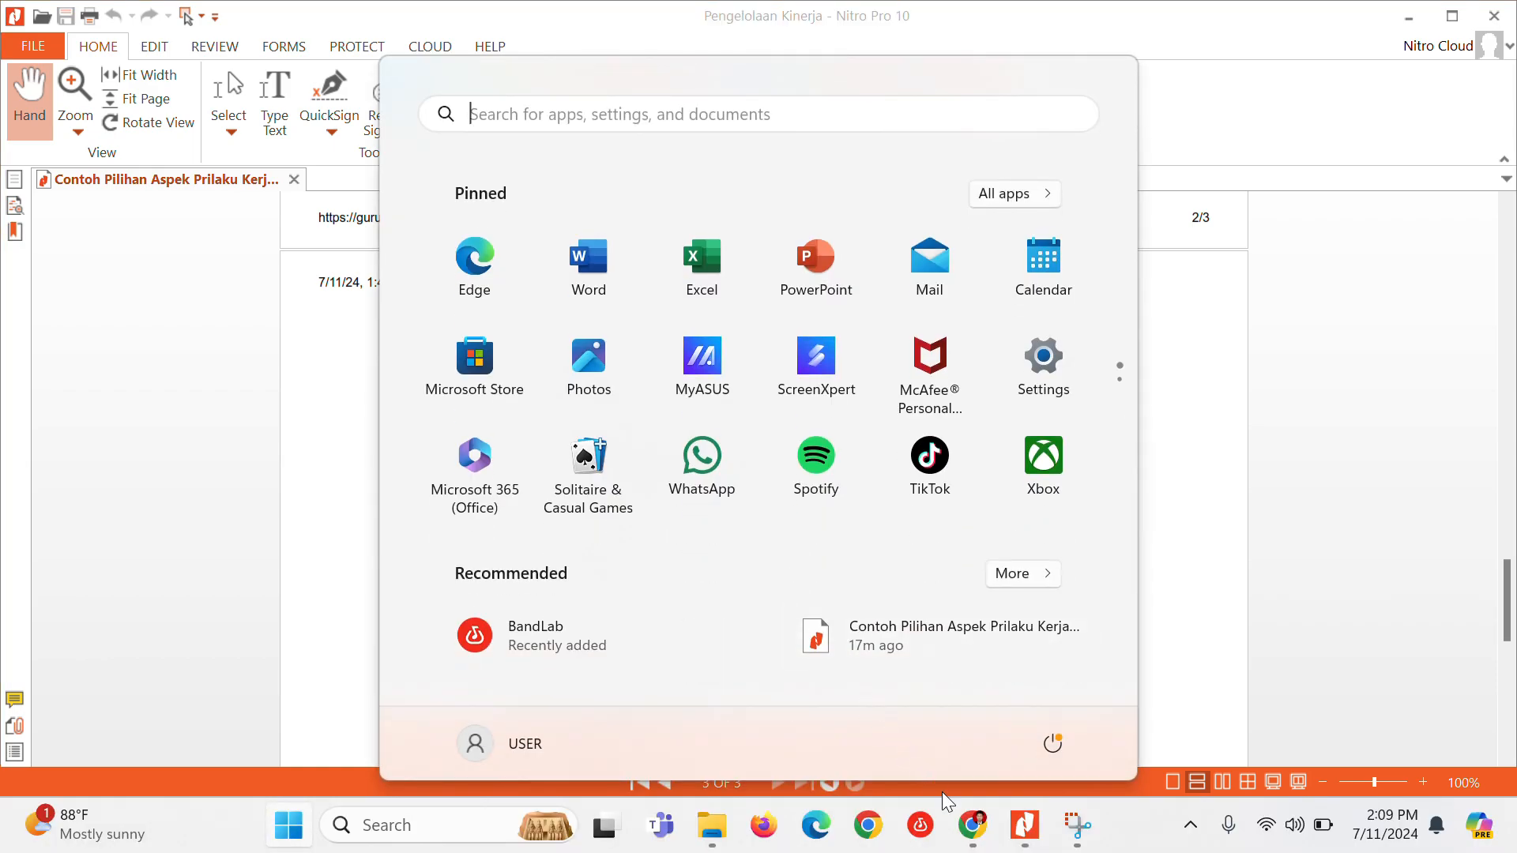
click(975, 840)
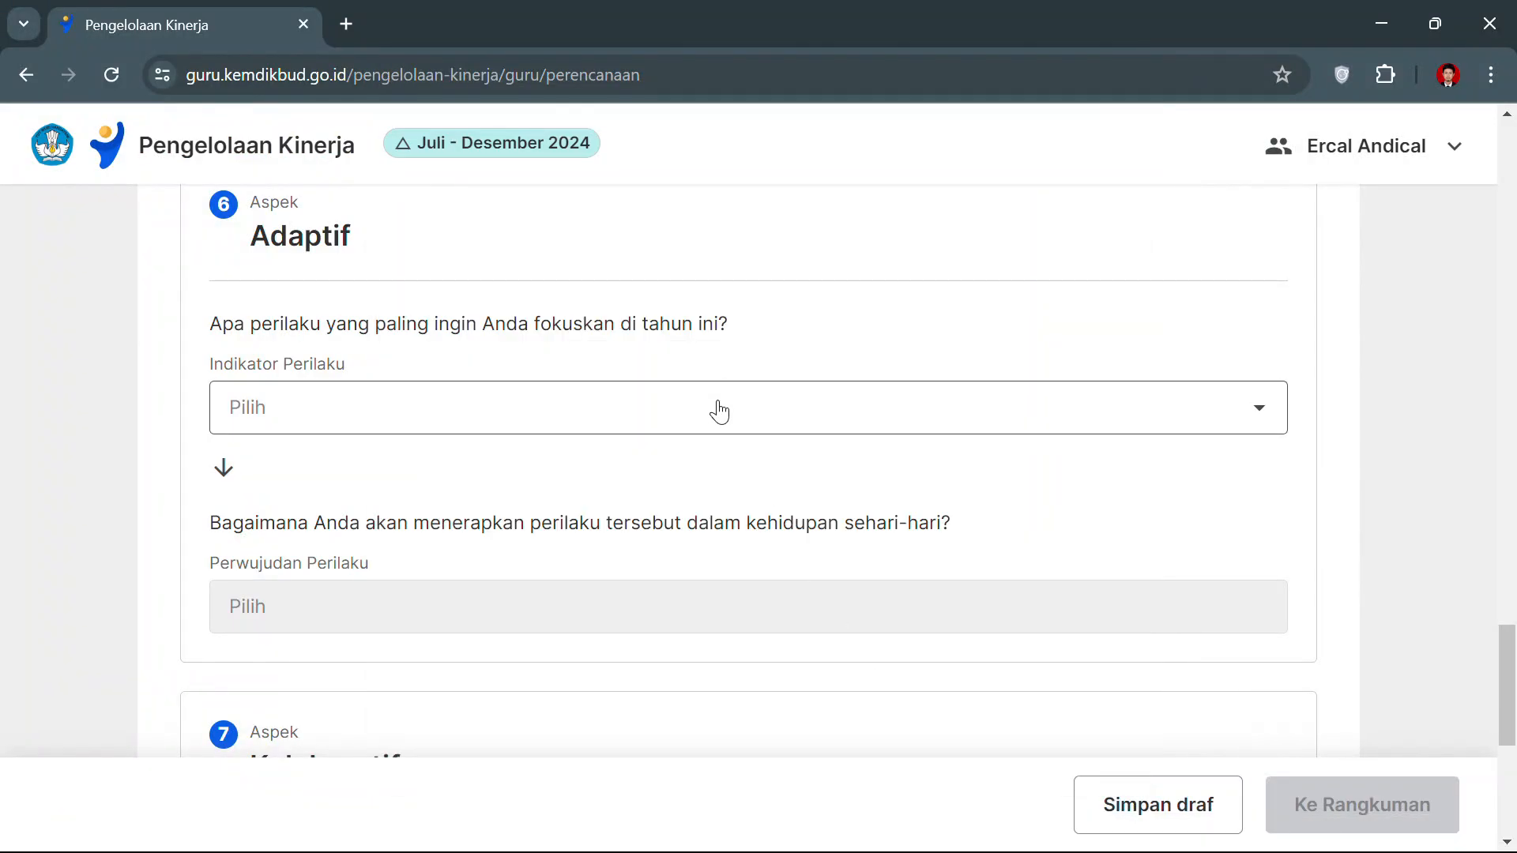
click(719, 411)
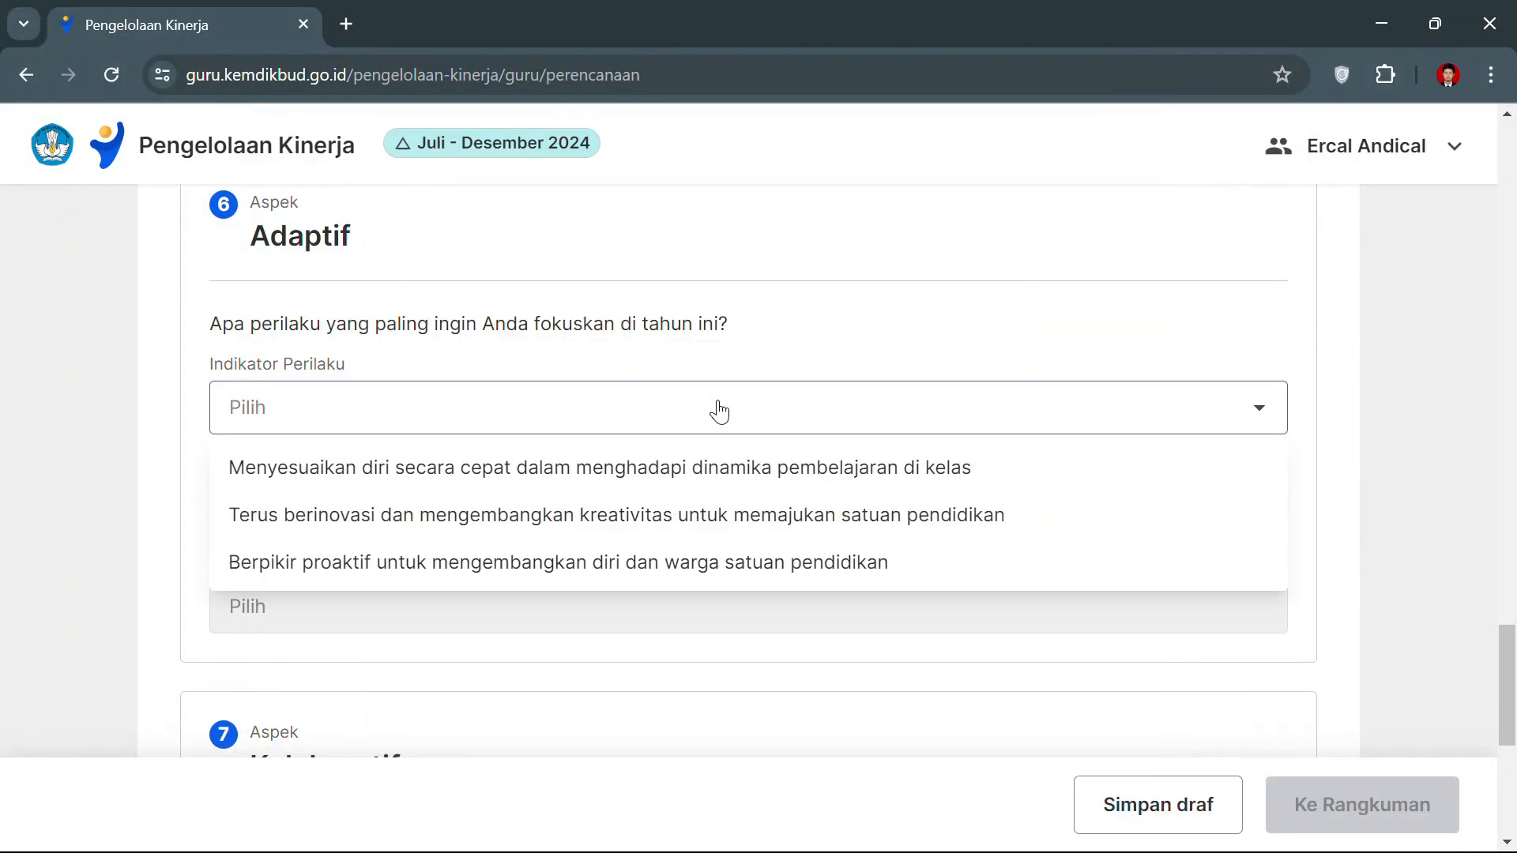
click(640, 562)
- Set the Adaptif Perwujudan Perilaku to "Menunjukkan keingintahuan yang tinggi terhadap hal baru"
click(725, 604)
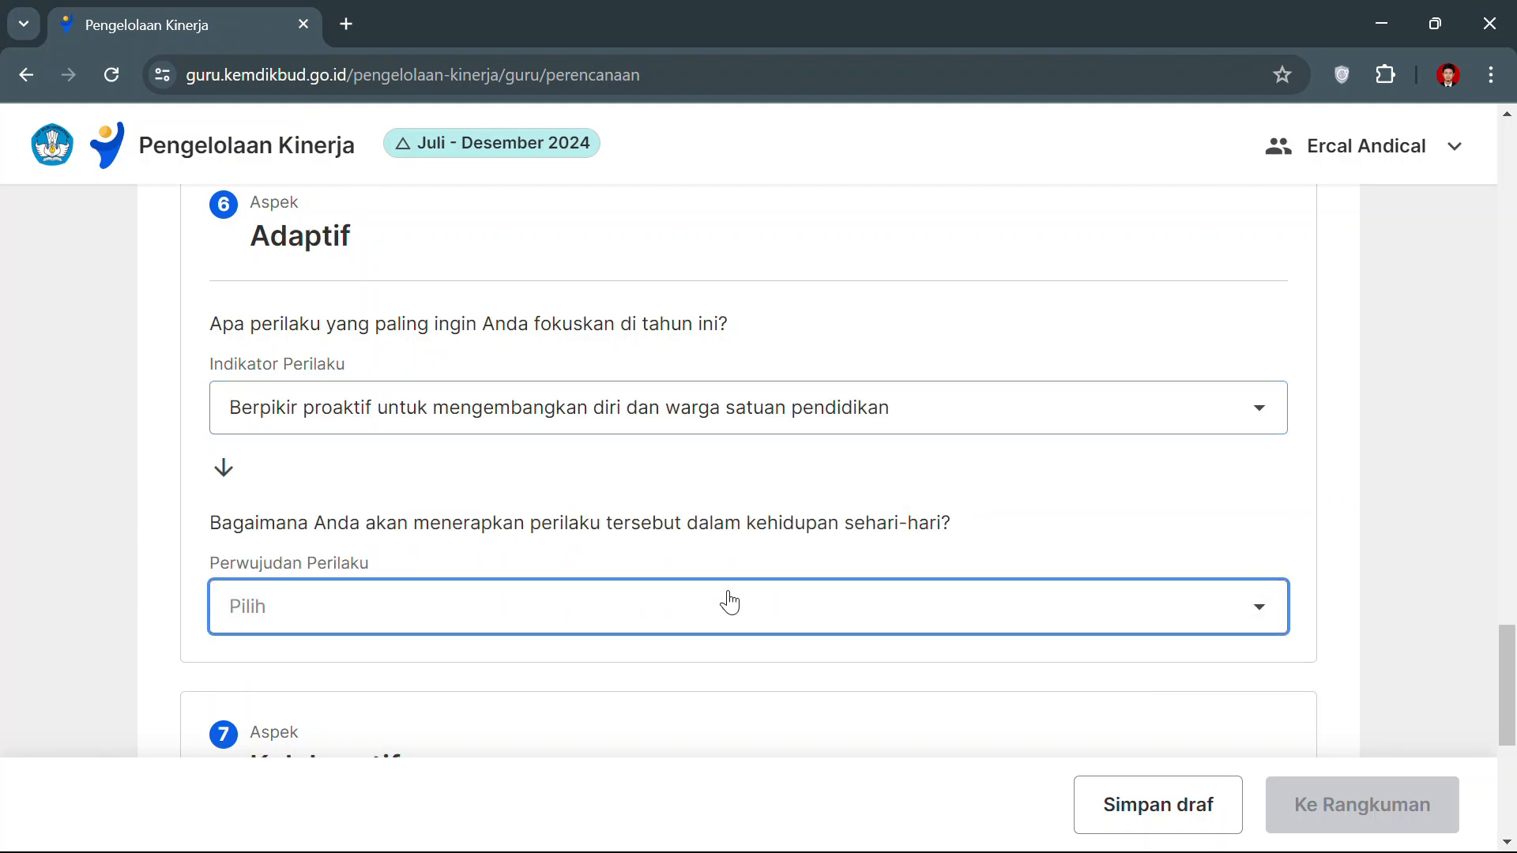
scroll(730, 602, down, 2)
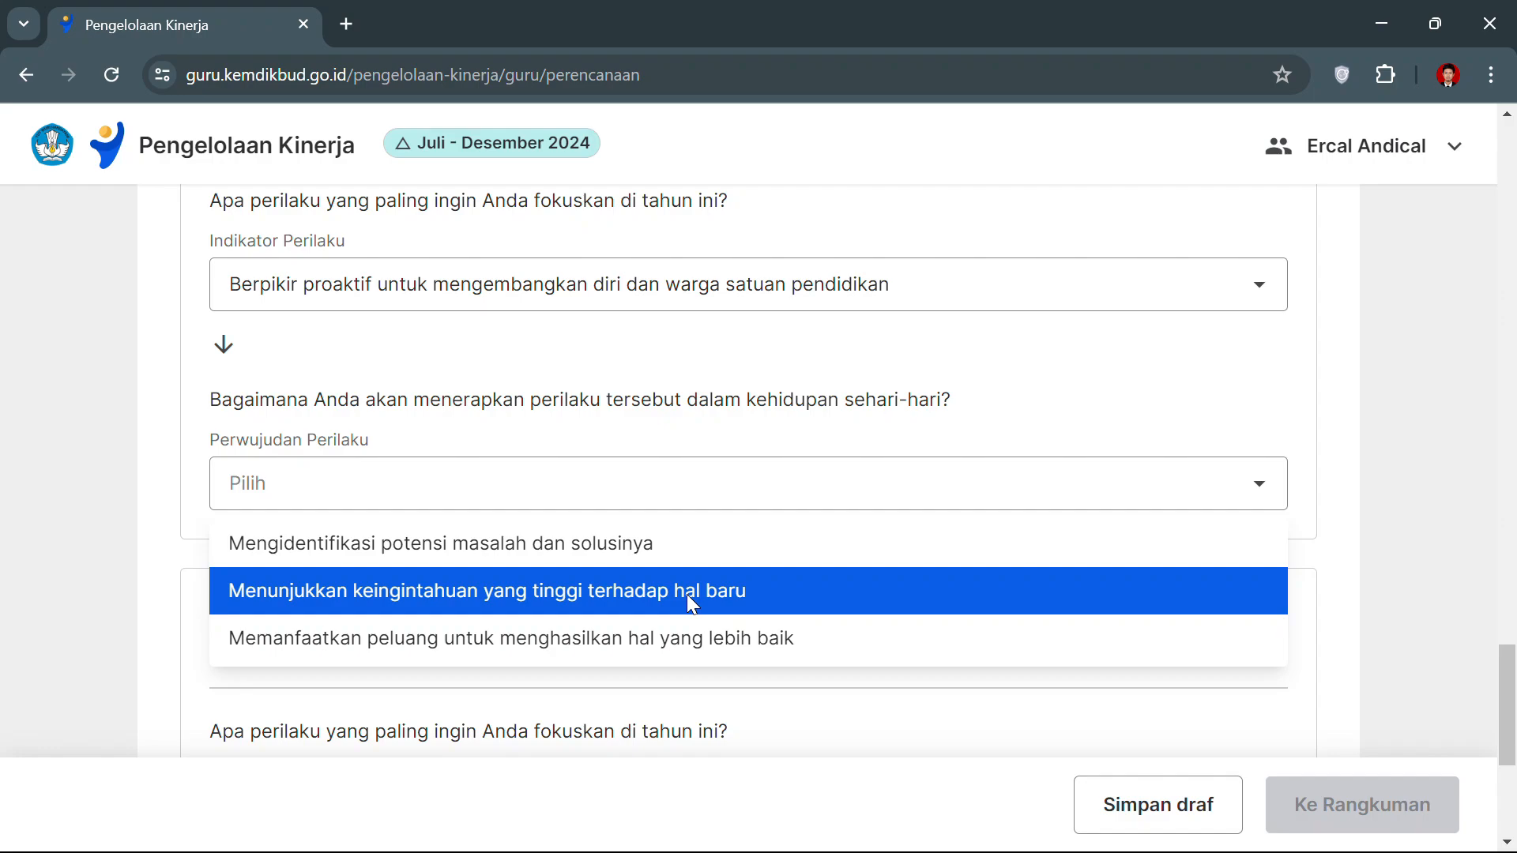
click(686, 594)
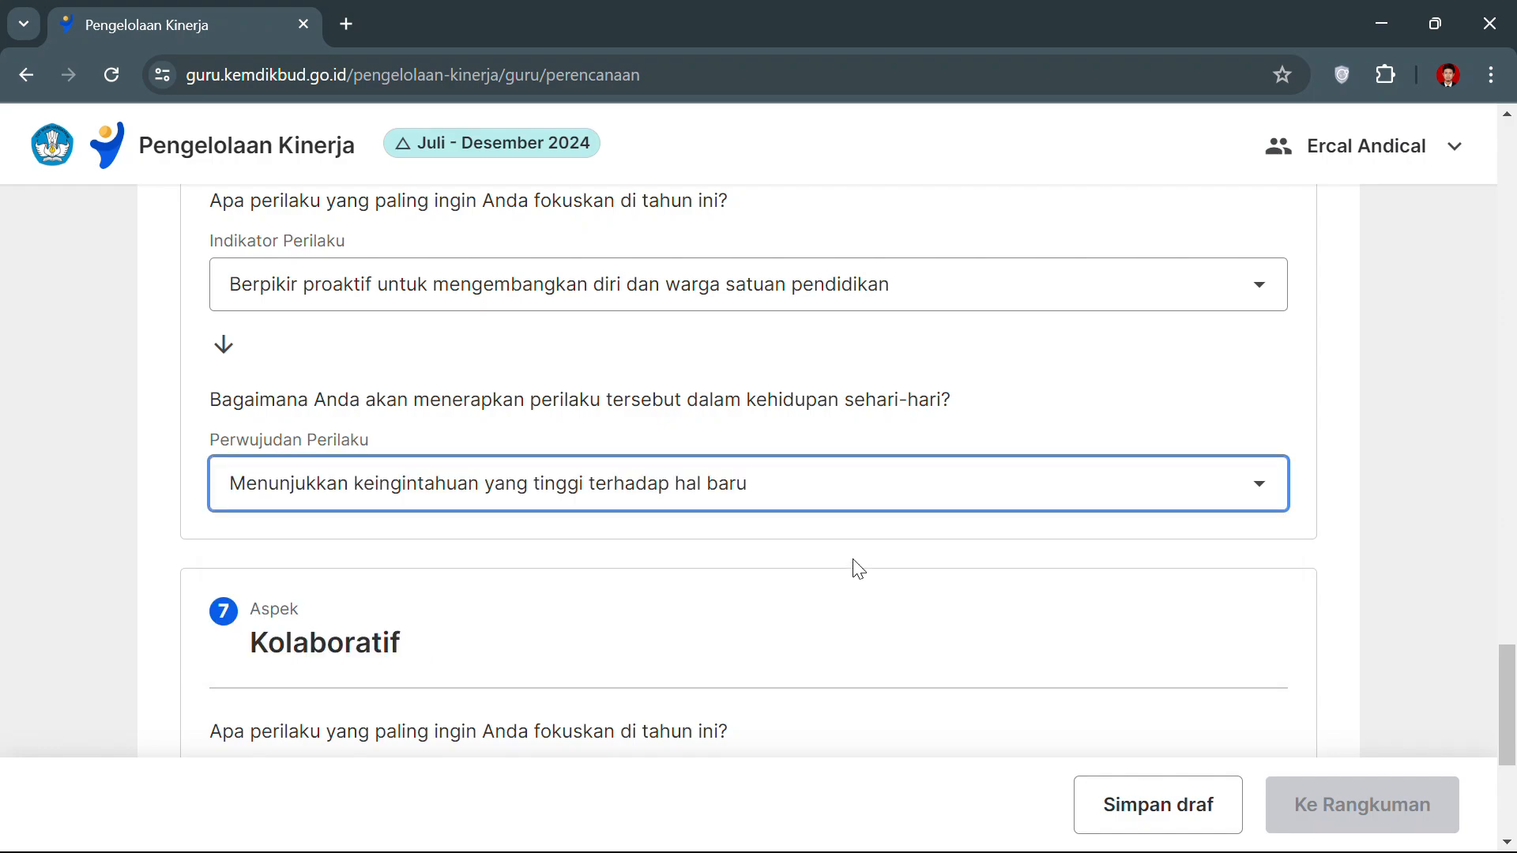
- Consult the Kolaboratif example in Nitro Pro and set its Indikator in Chrome to "Menggerakkan pemanfaatan sumber daya satuan pendidikan untuk pencapaian visi dan misi satuan pendidikan"
scroll(853, 569, down, 5)
scroll(858, 569, down, 2)
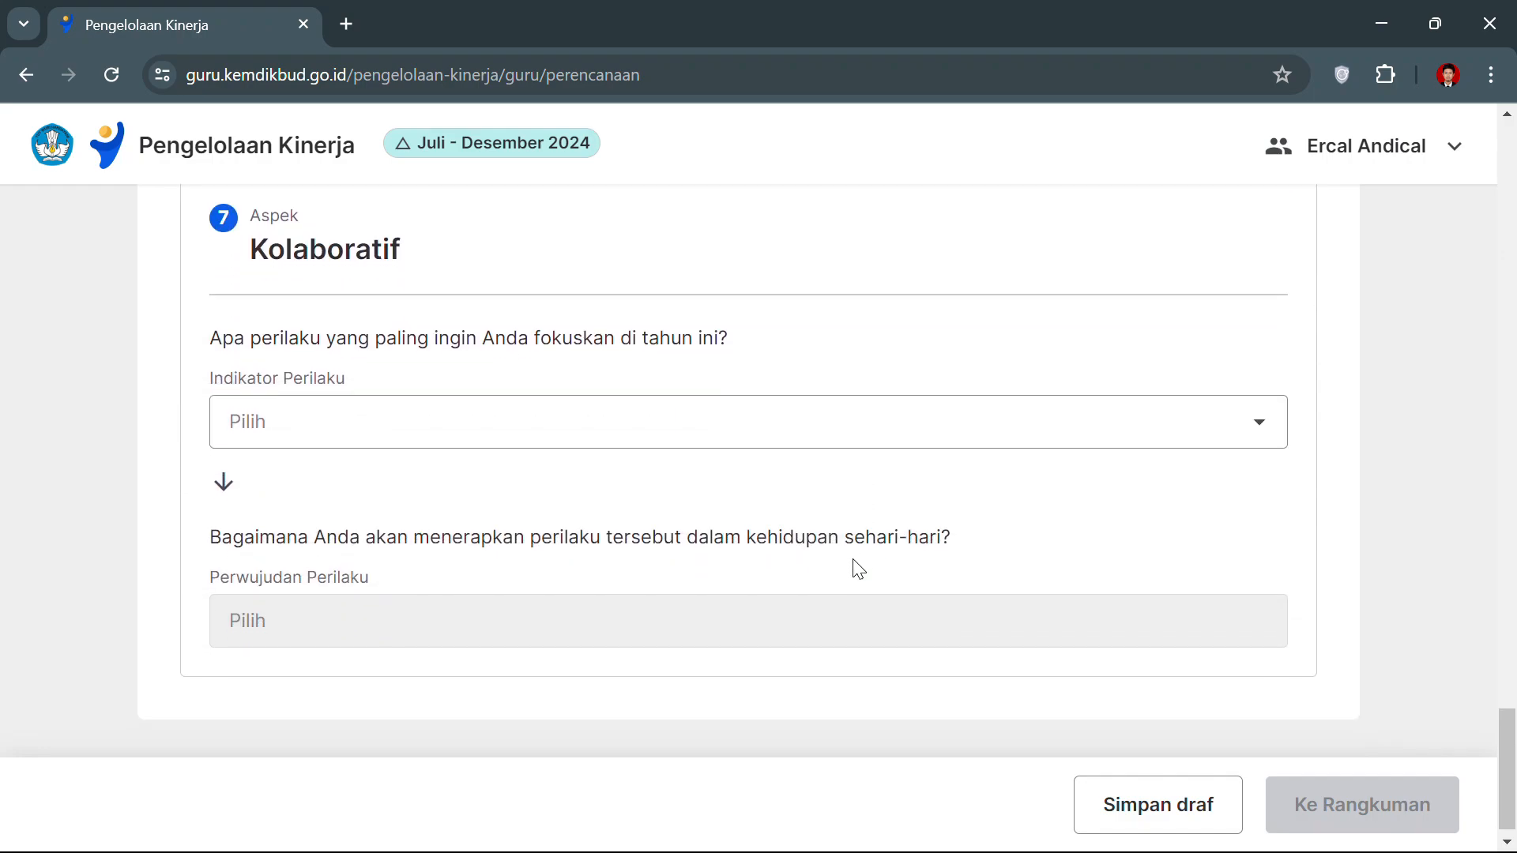
key(super)
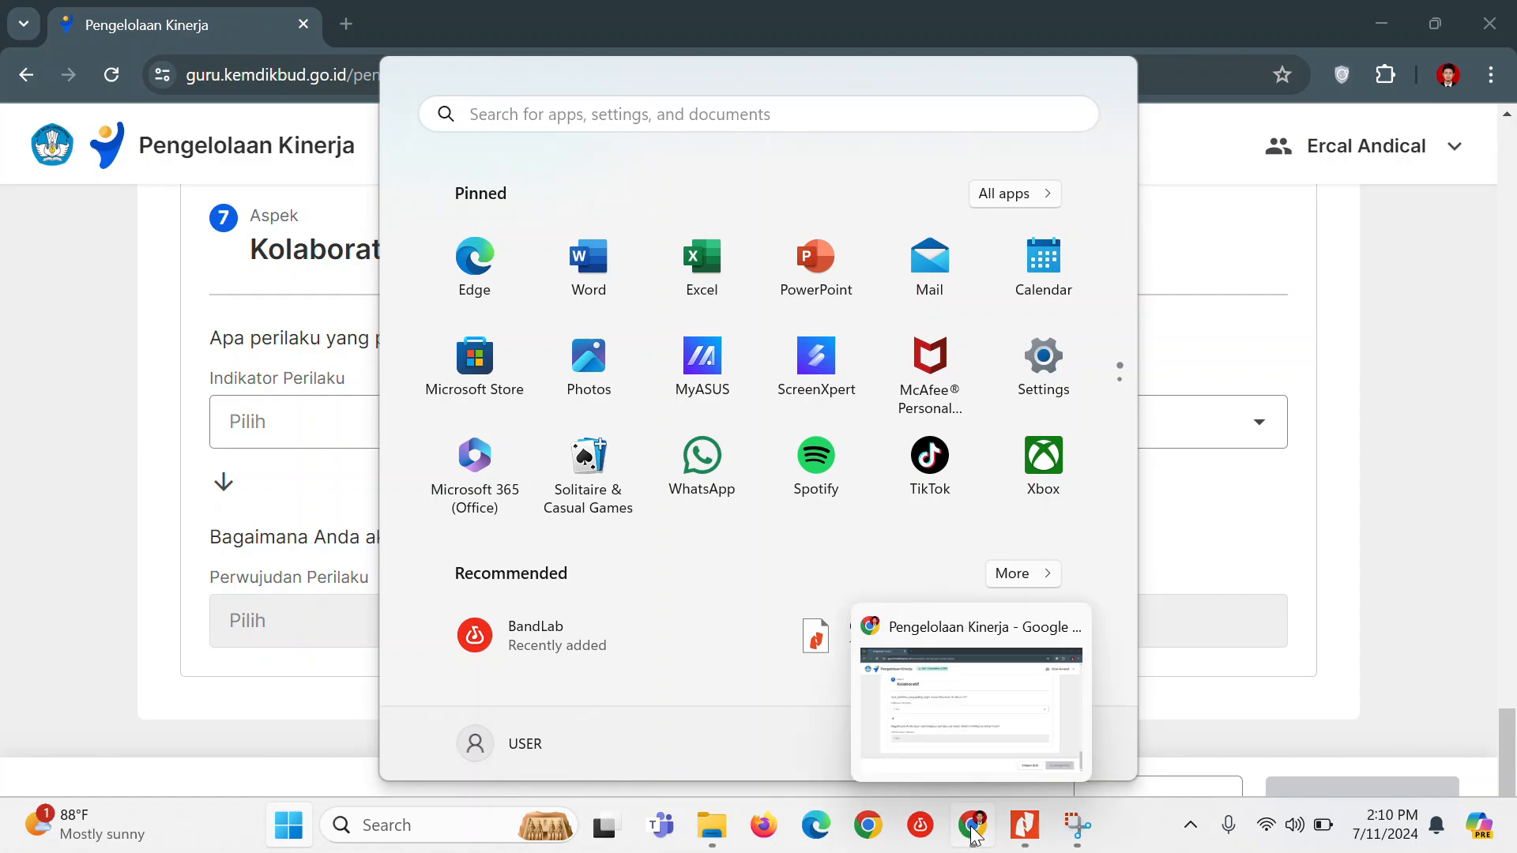
click(1023, 833)
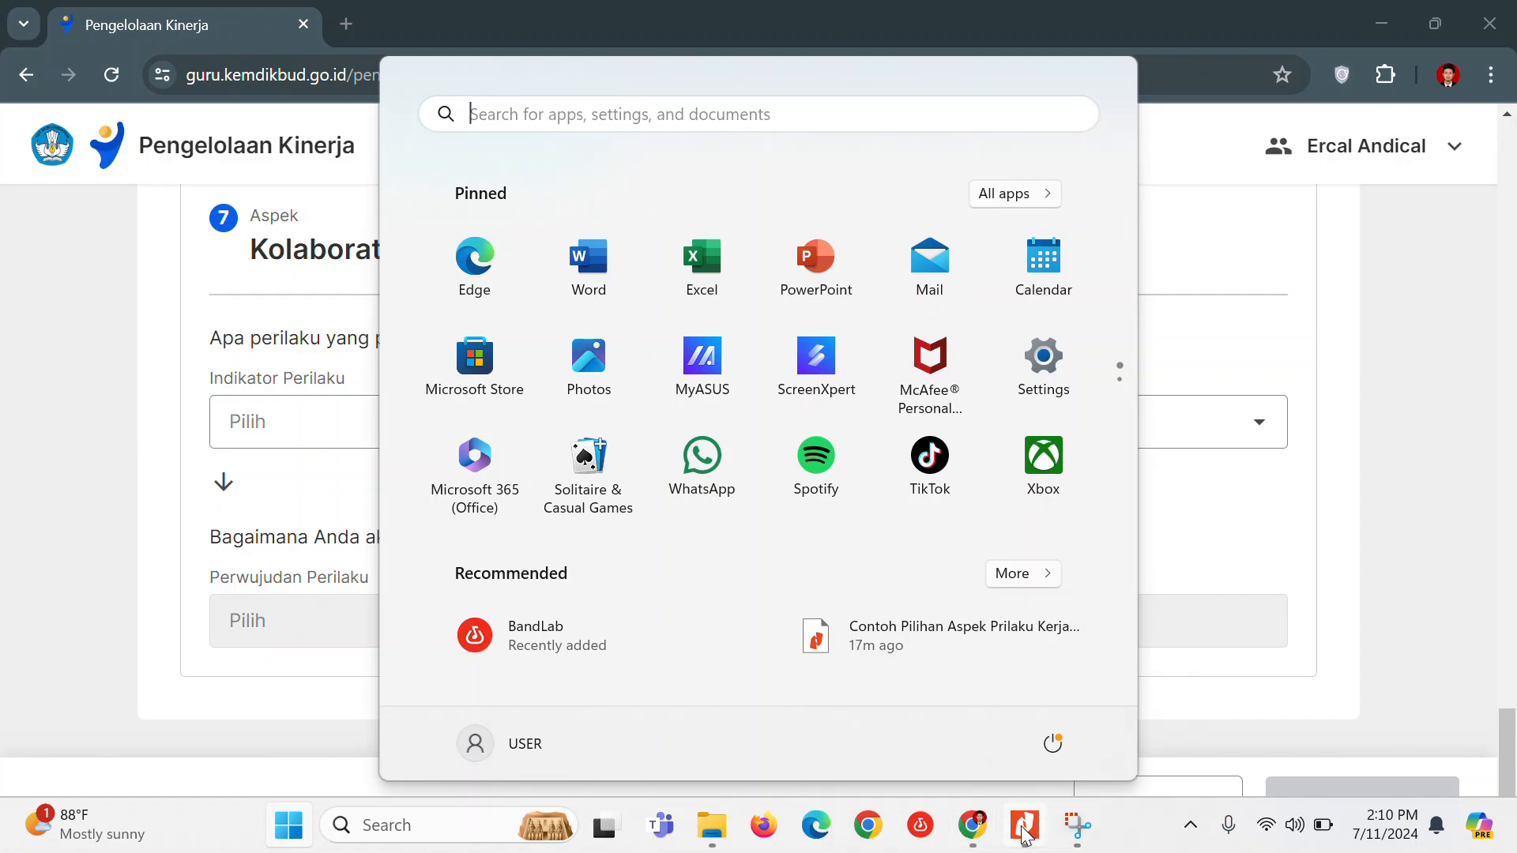
scroll(925, 528, down, 4)
scroll(921, 527, down, 2)
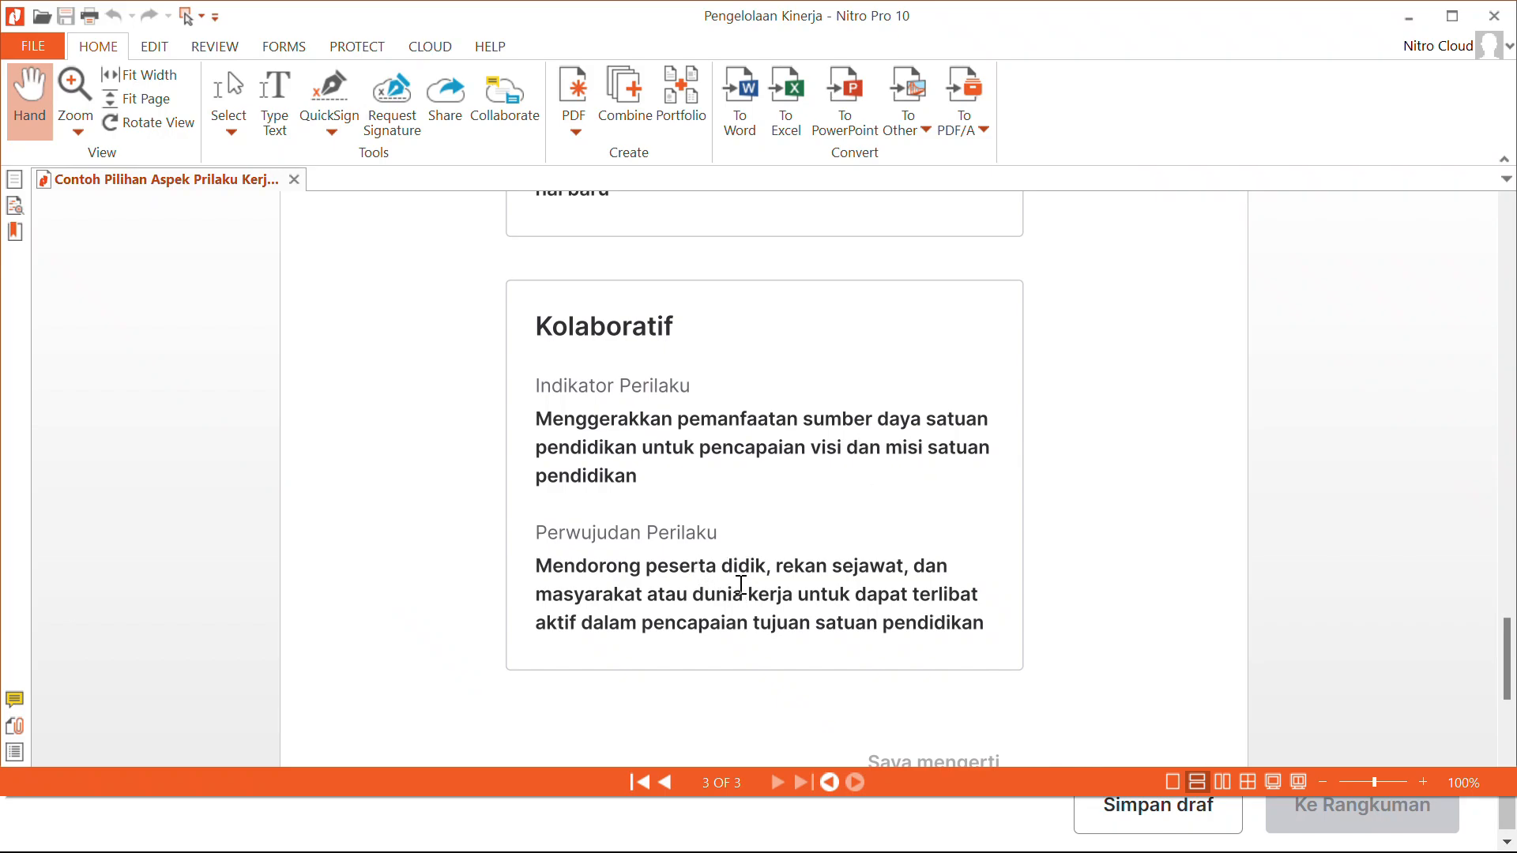
key(super)
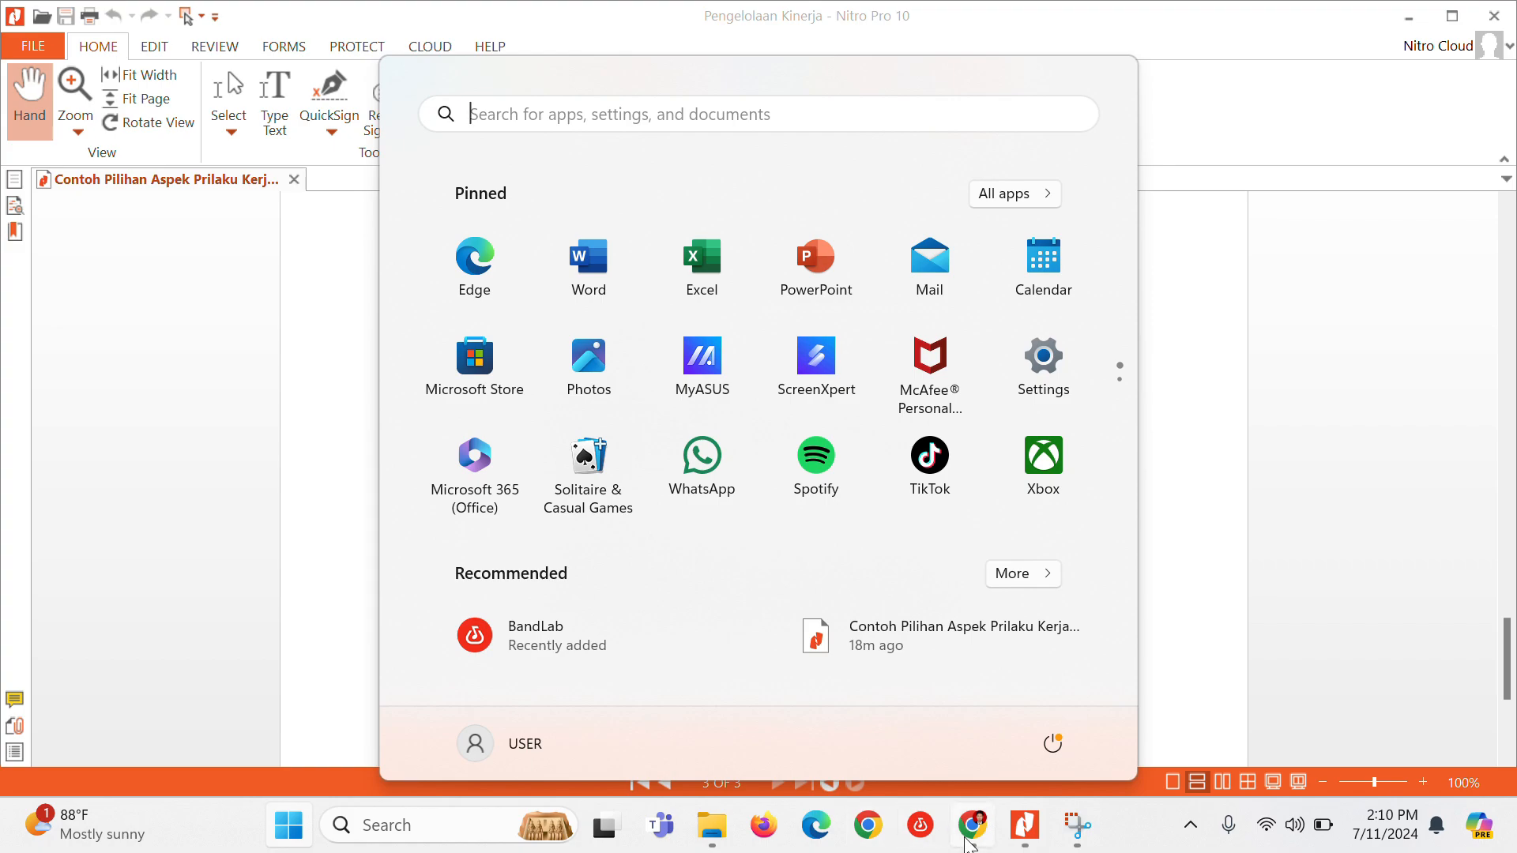
click(972, 836)
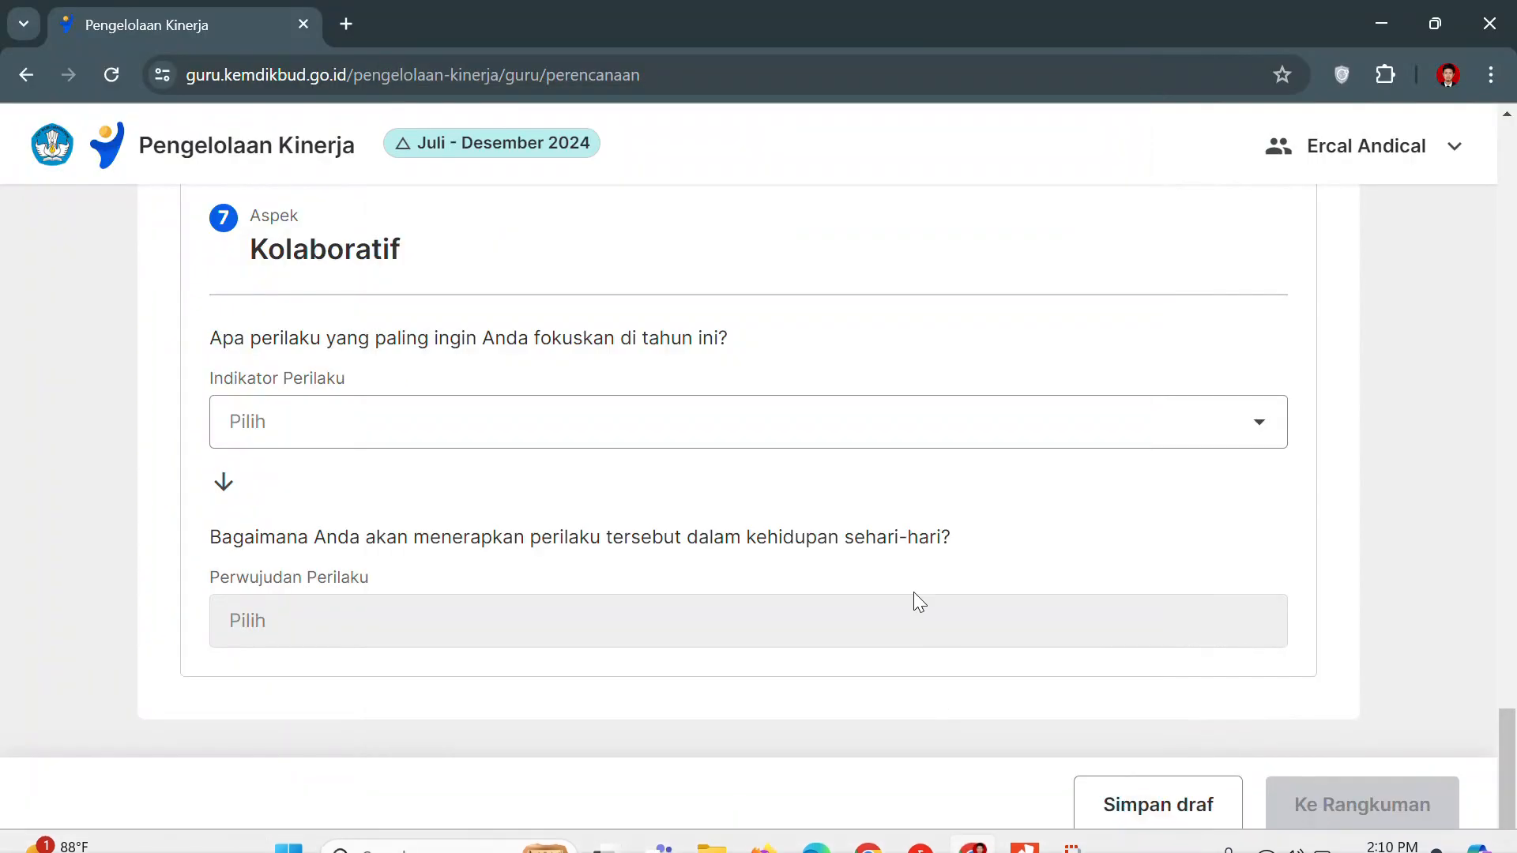
click(853, 431)
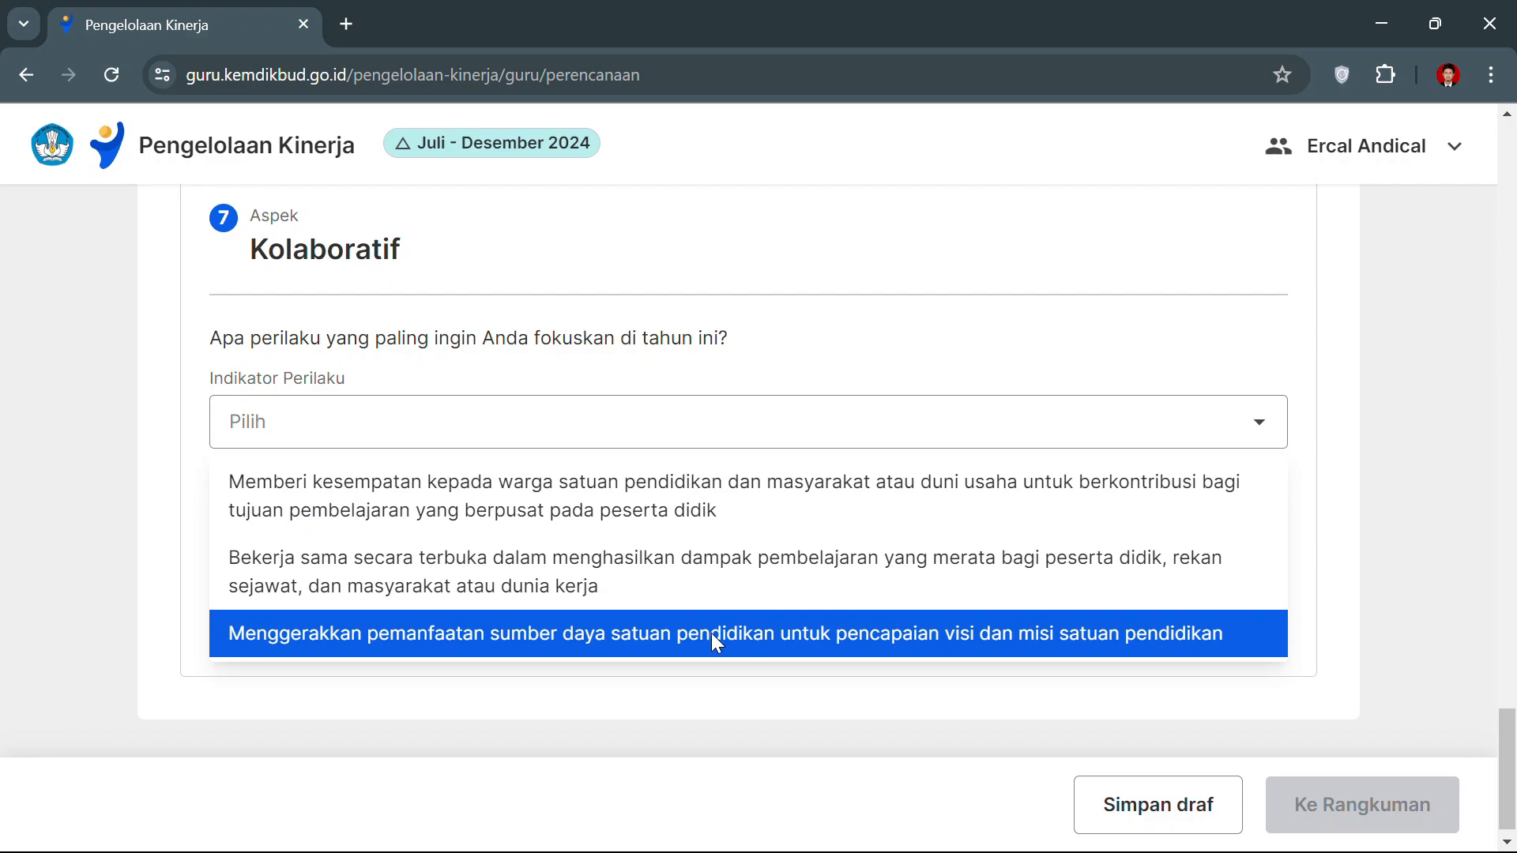
click(714, 635)
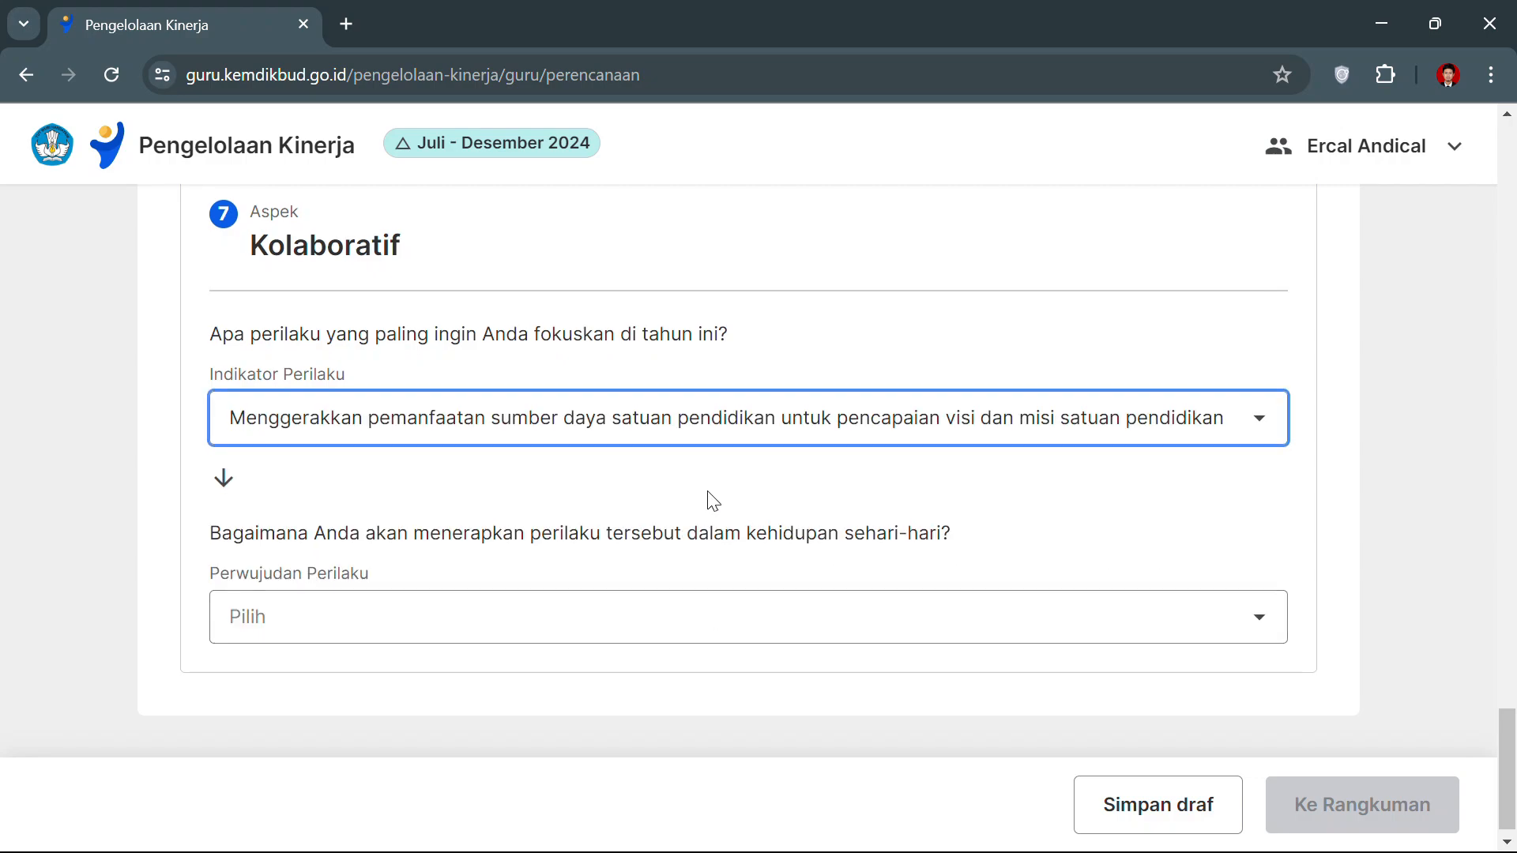
- Set the Kolaboratif Perwujudan to "Mendorong peserta didik, rekan sejawat, dan masyarakat atau dunia kerja untuk dapat terlibat aktif dalam pencapaian tujuan satuan pendidikan"
click(733, 616)
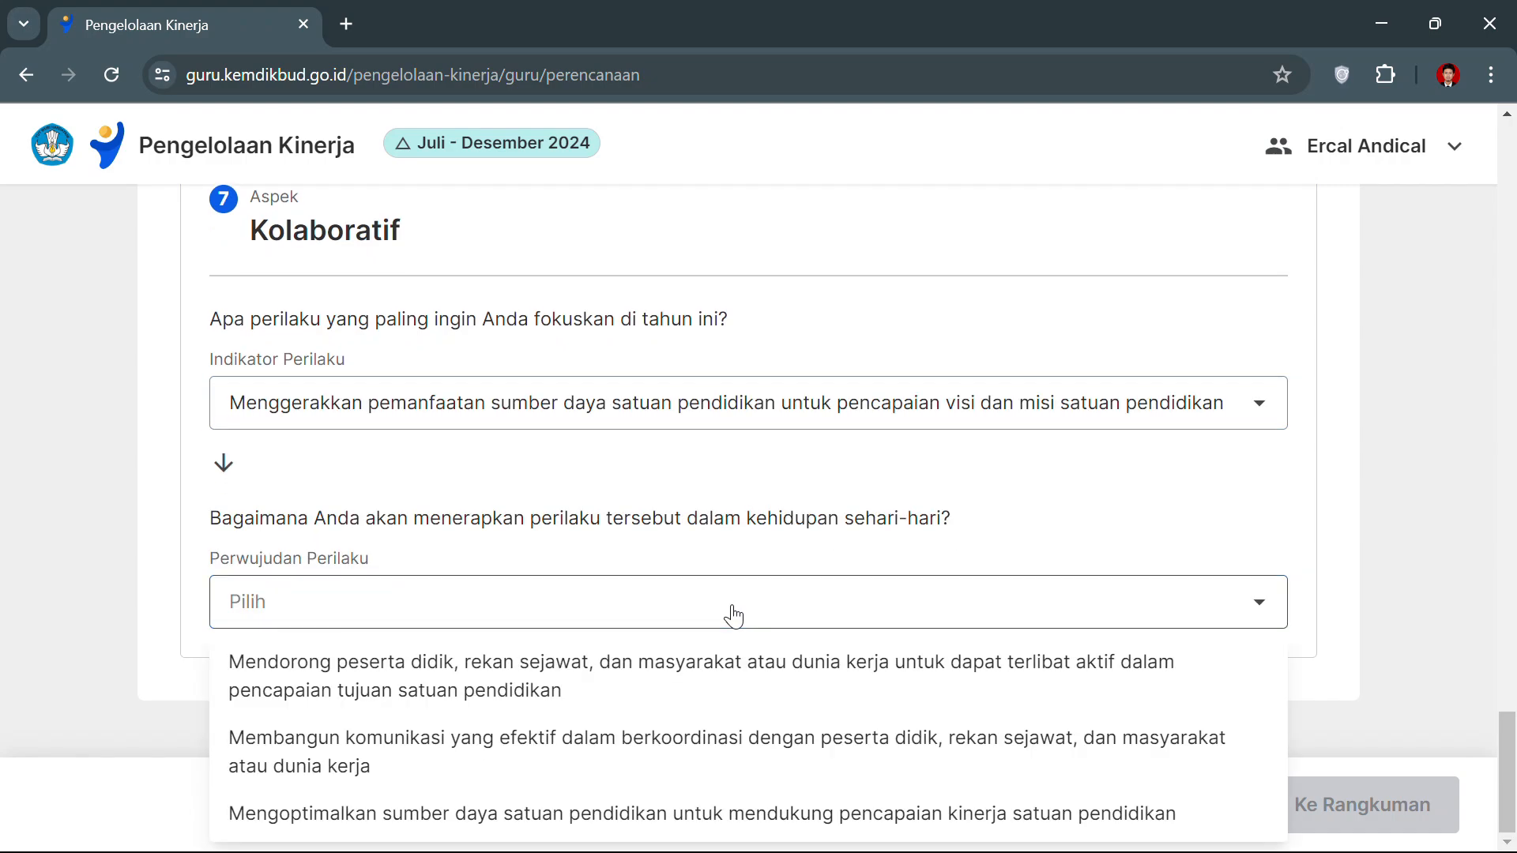
click(703, 683)
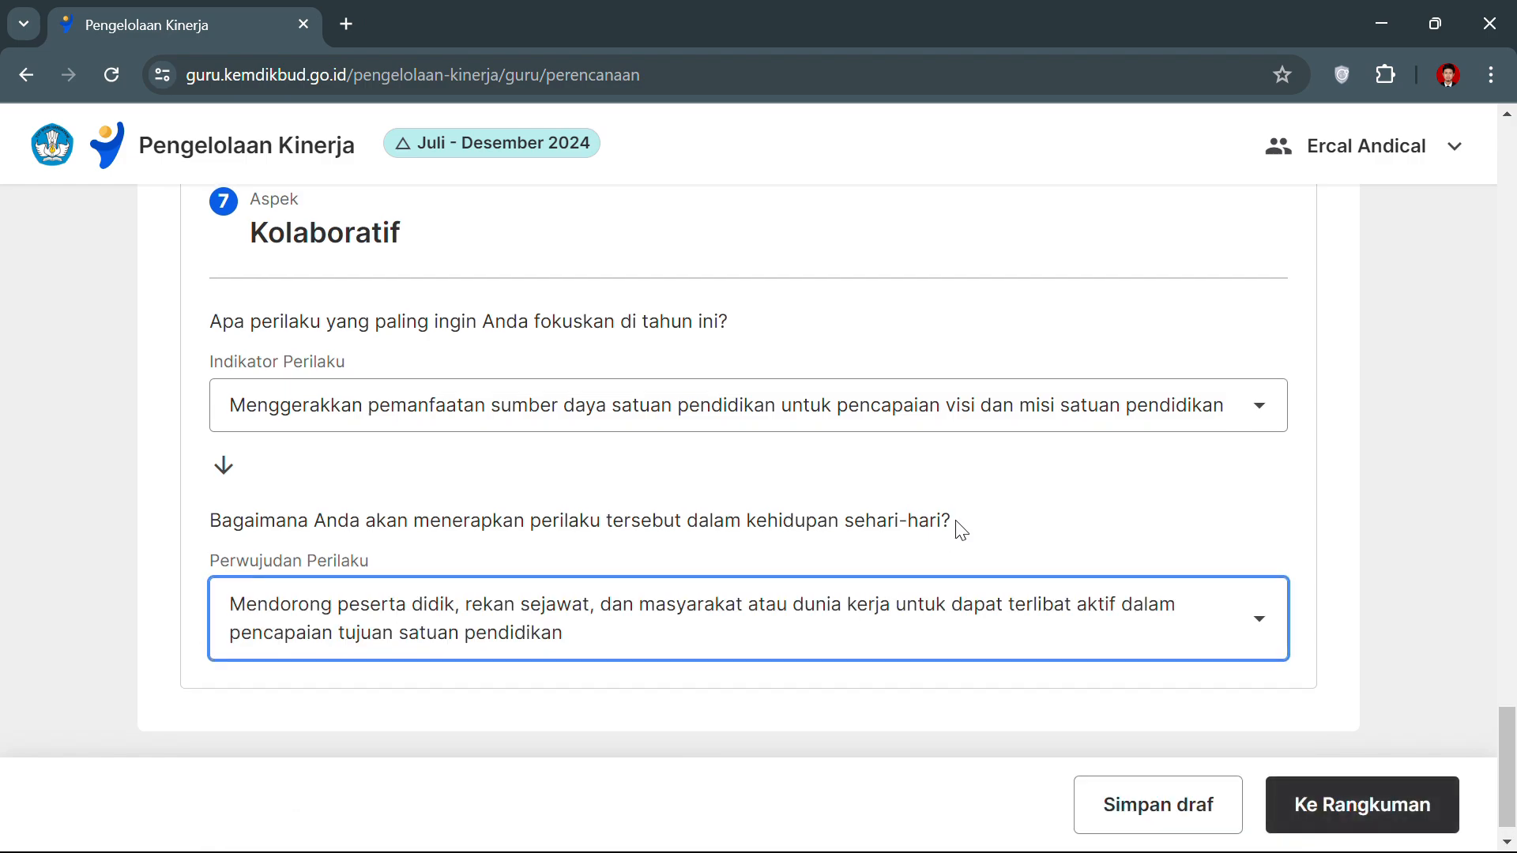
- Check the completed Kolaboratif aspect and proceed to the Rangkuman of the Perencanaan Kinerja
scroll(960, 528, up, 2)
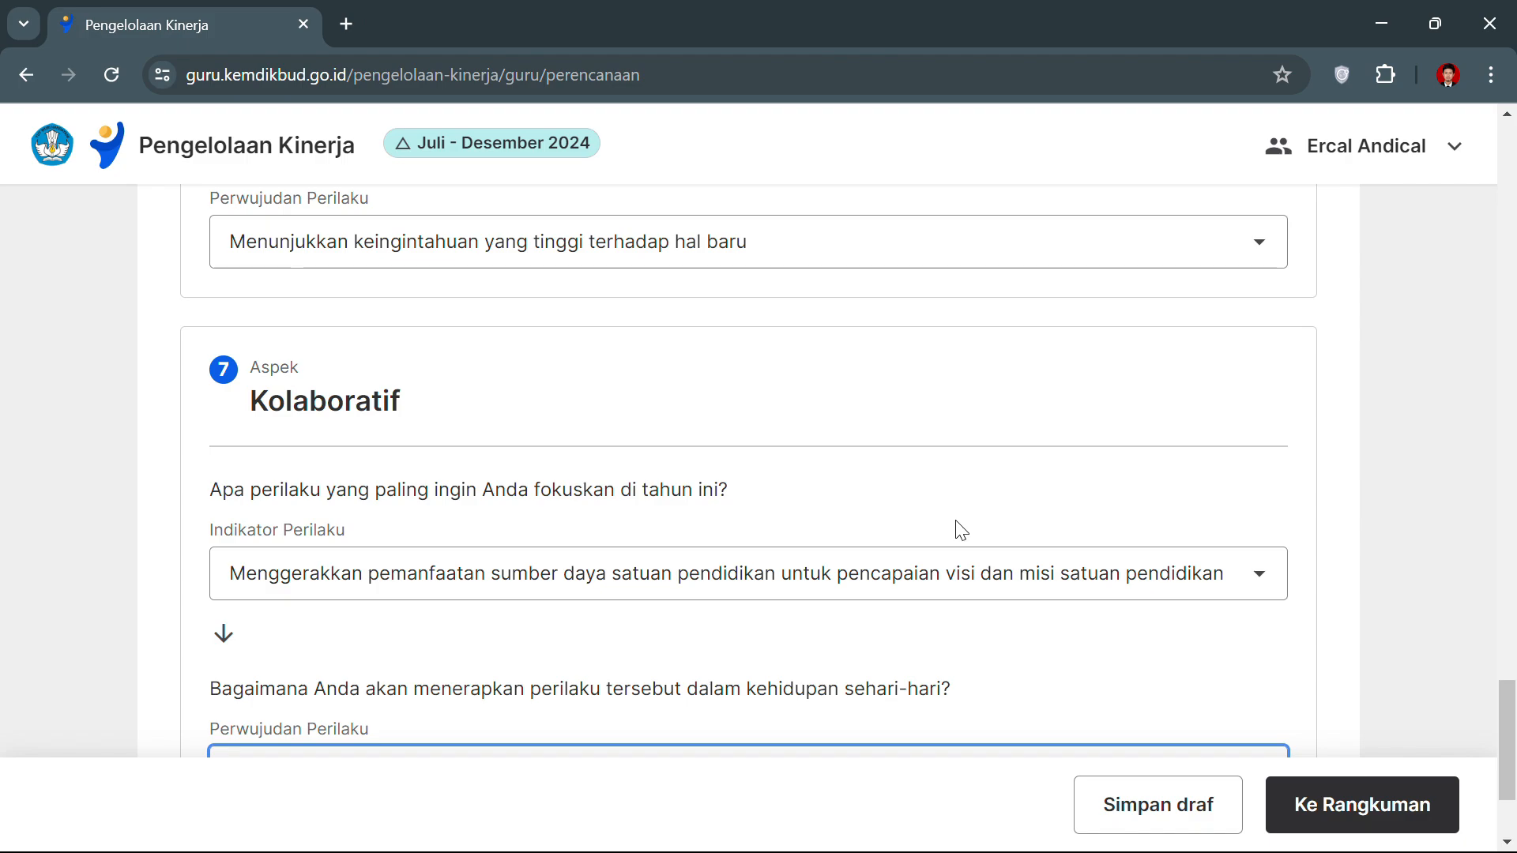
scroll(961, 529, down, 2)
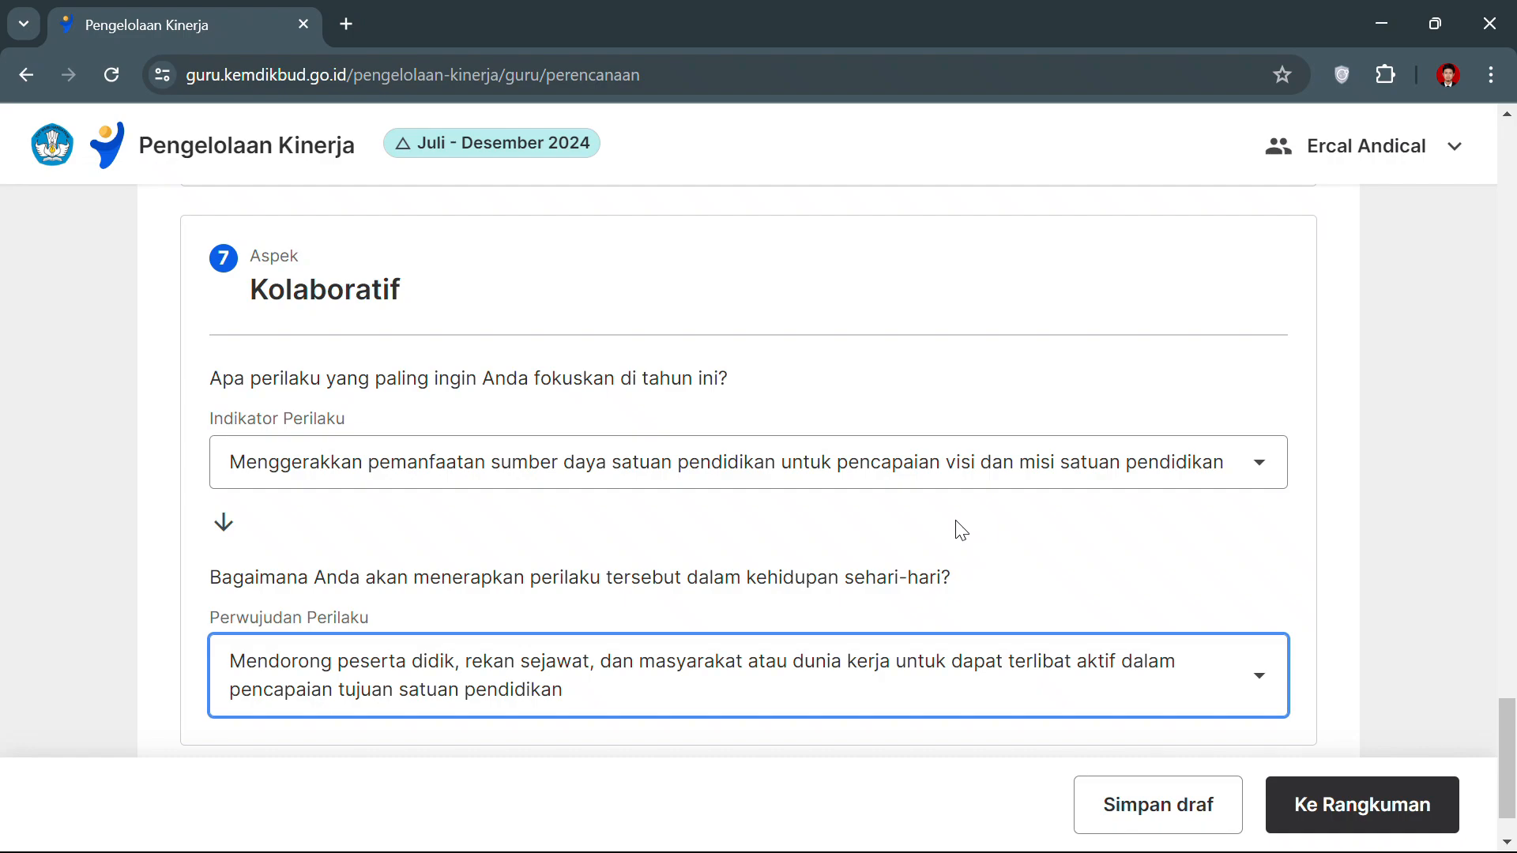
scroll(1107, 471, down, 1)
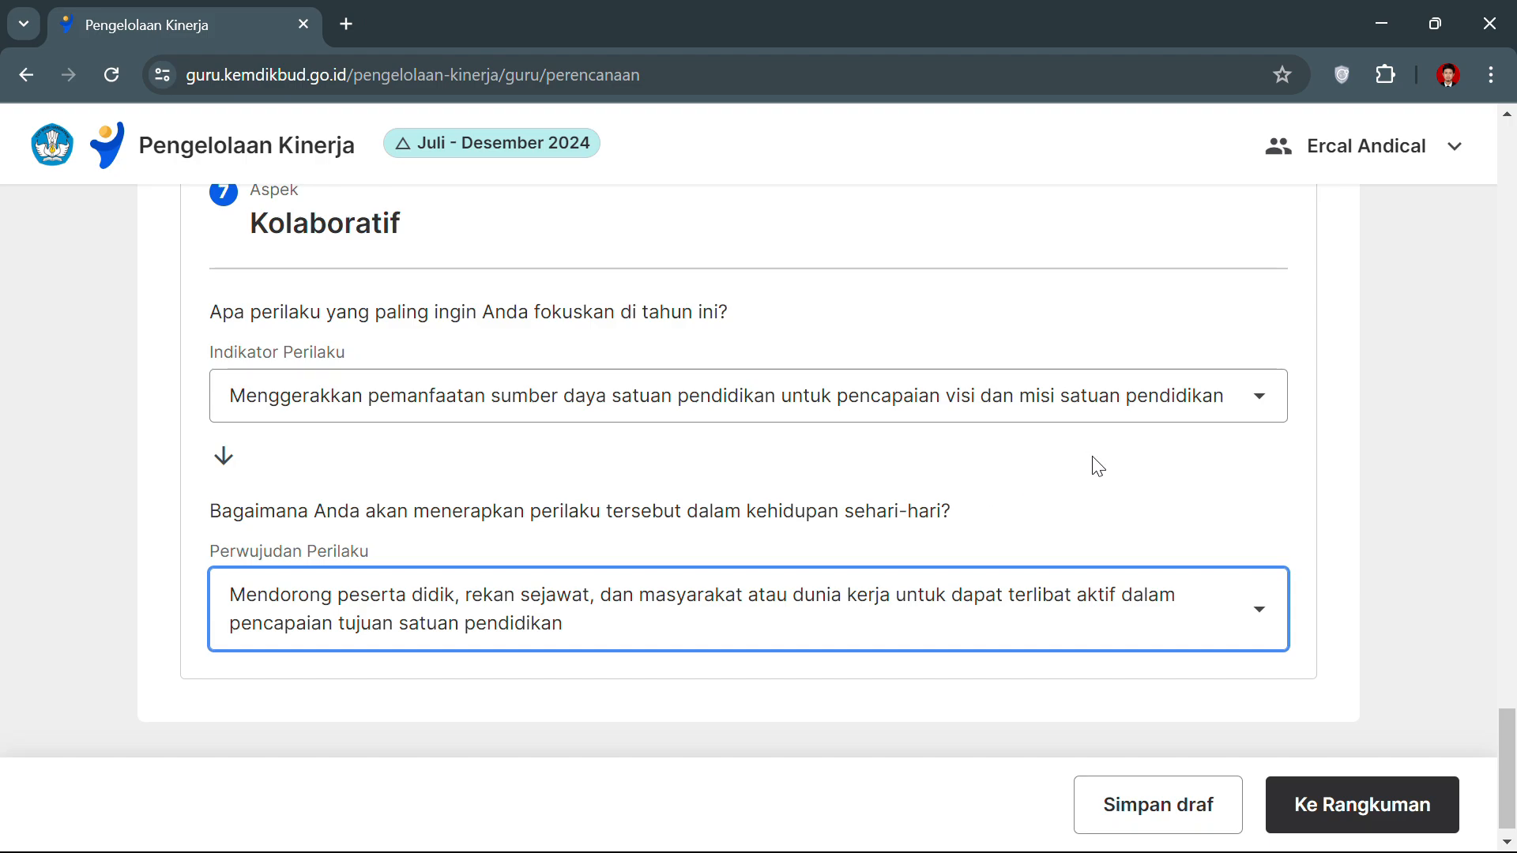
click(1371, 818)
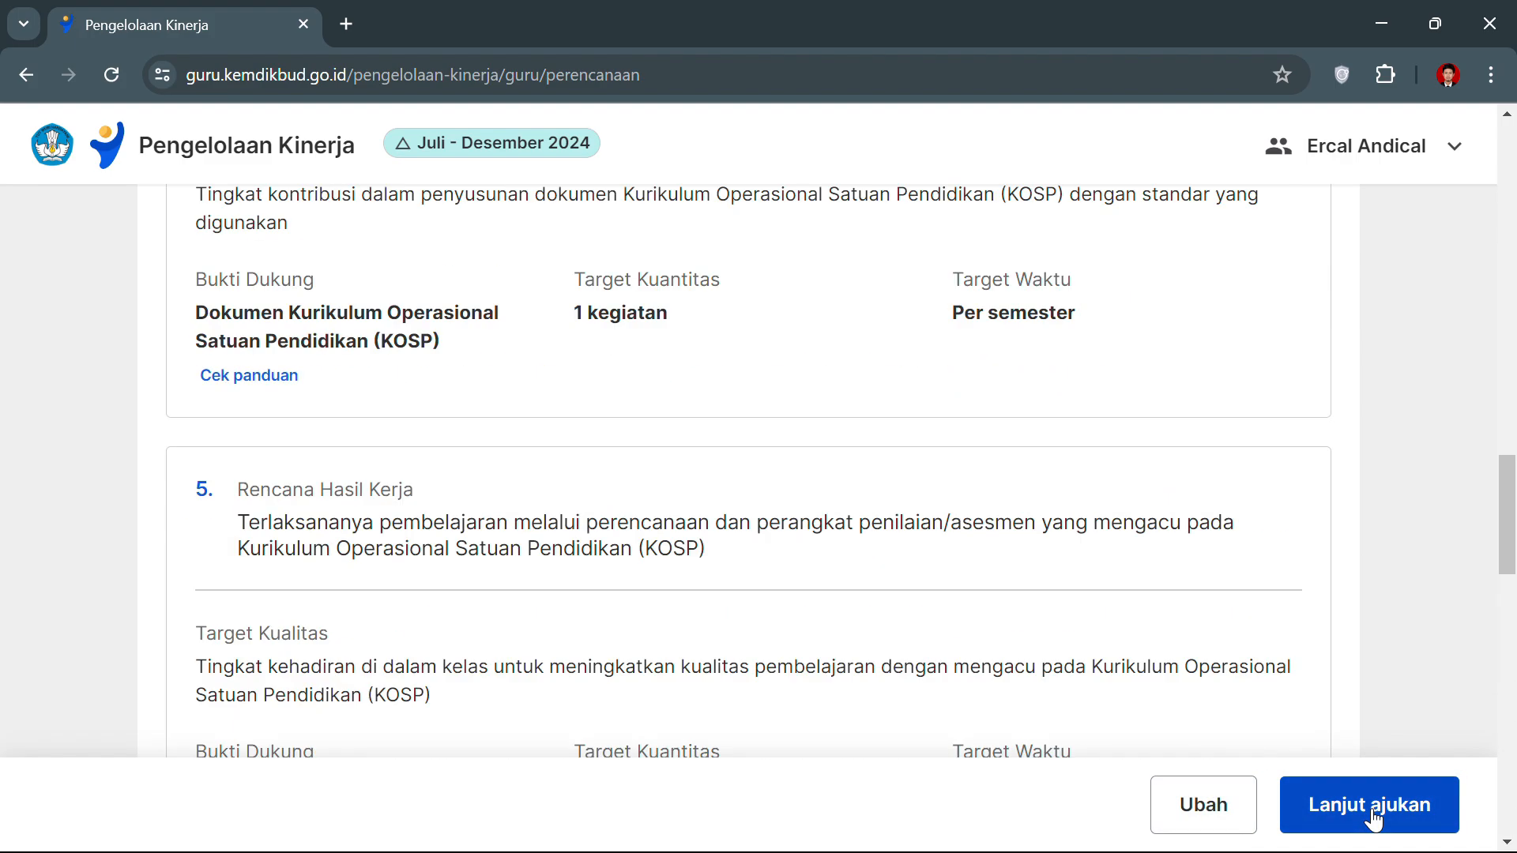
- Review the Rangkuman from Hasil Kerja Utama through Hasil Kerja Tambahan to the end of the work-behaviour table
scroll(1186, 687, down, 6)
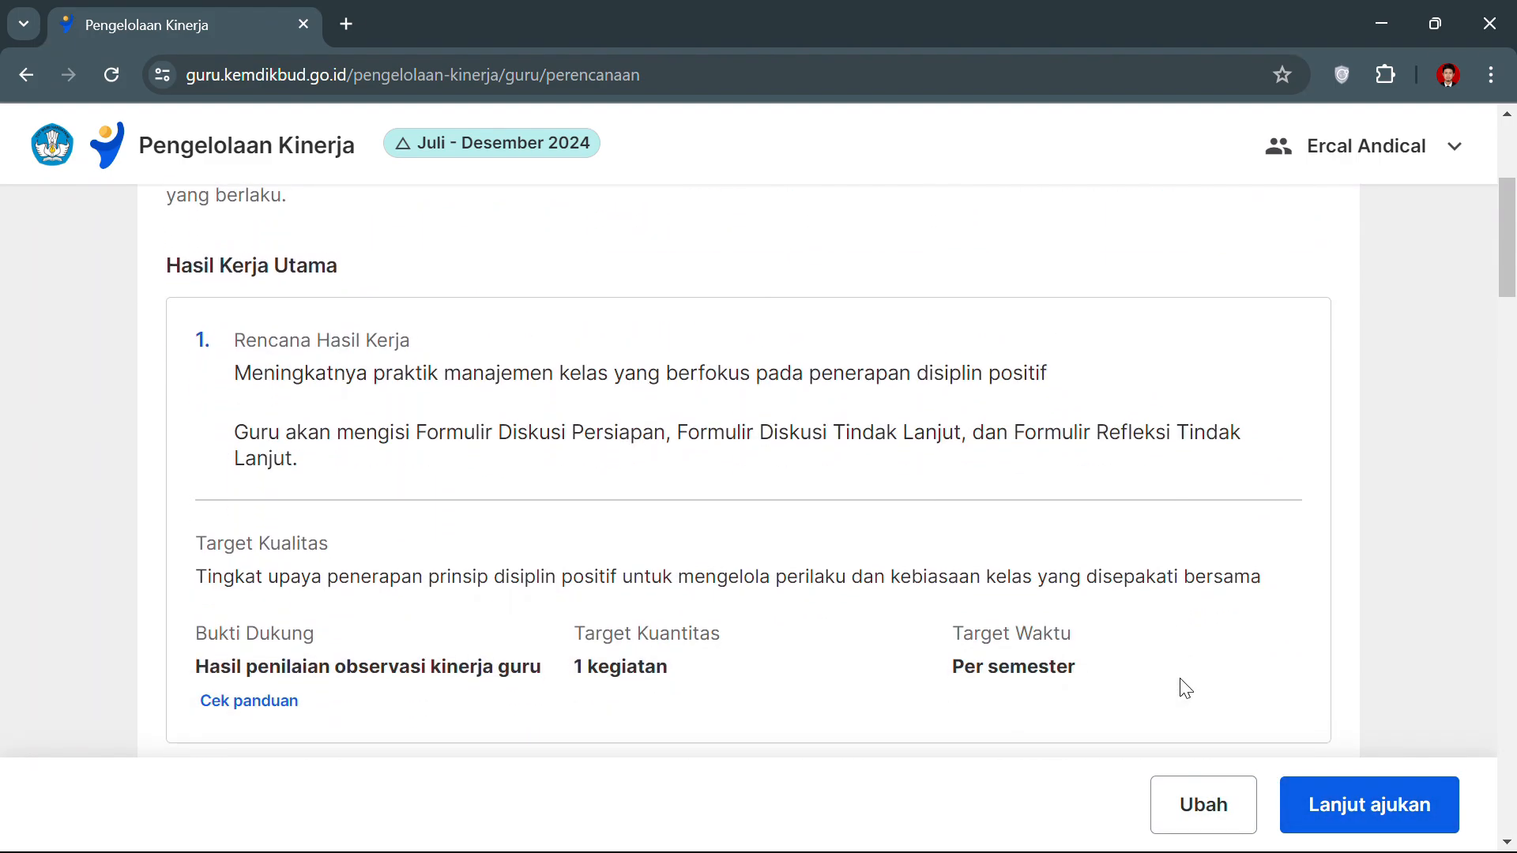
scroll(1186, 688, down, 10)
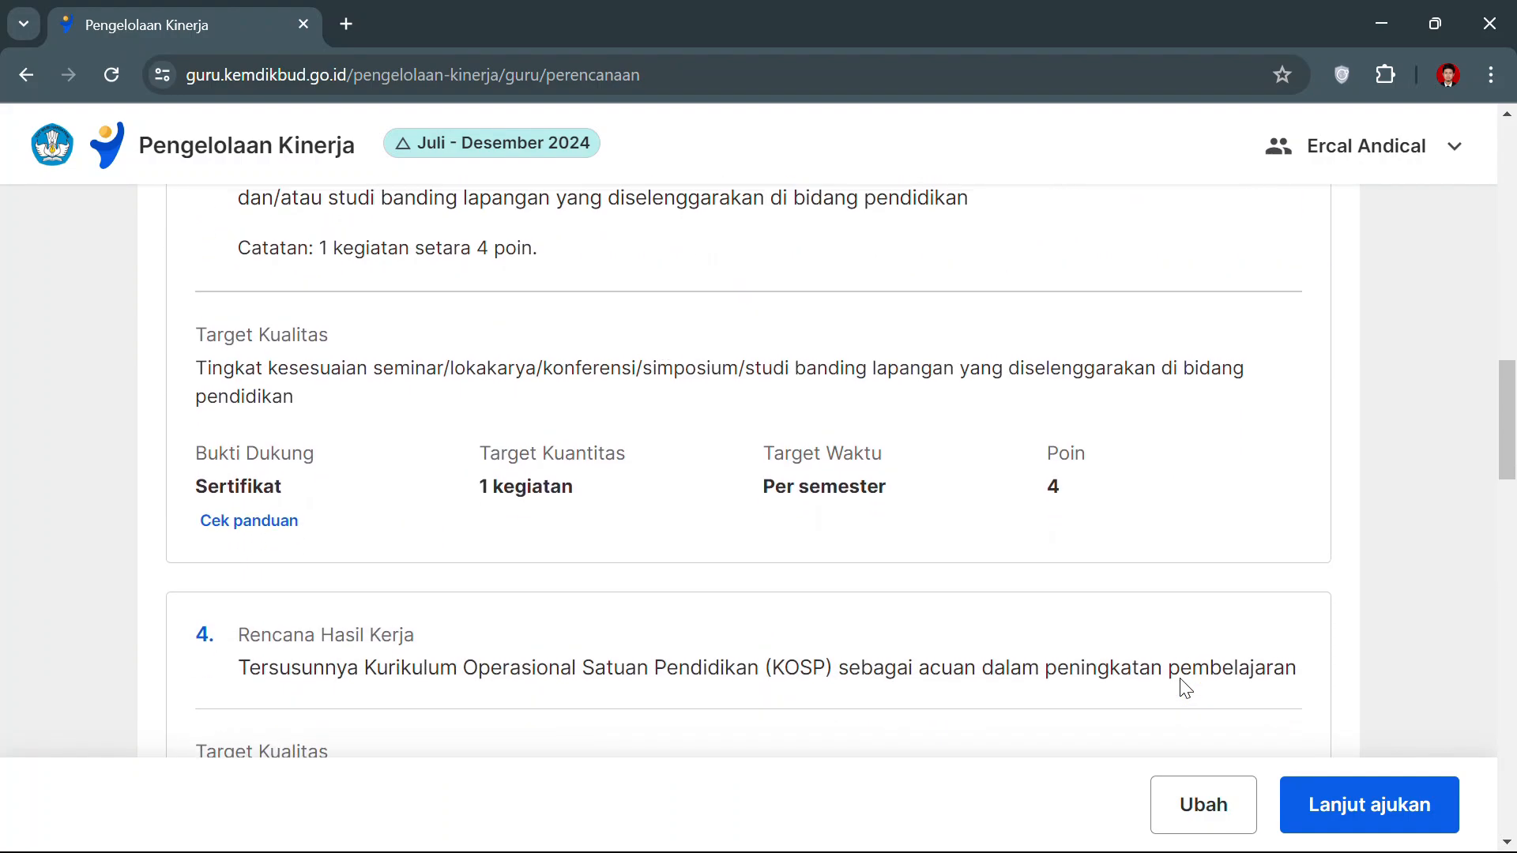
scroll(1185, 688, up, 4)
scroll(1185, 687, down, 2)
scroll(1186, 687, down, 11)
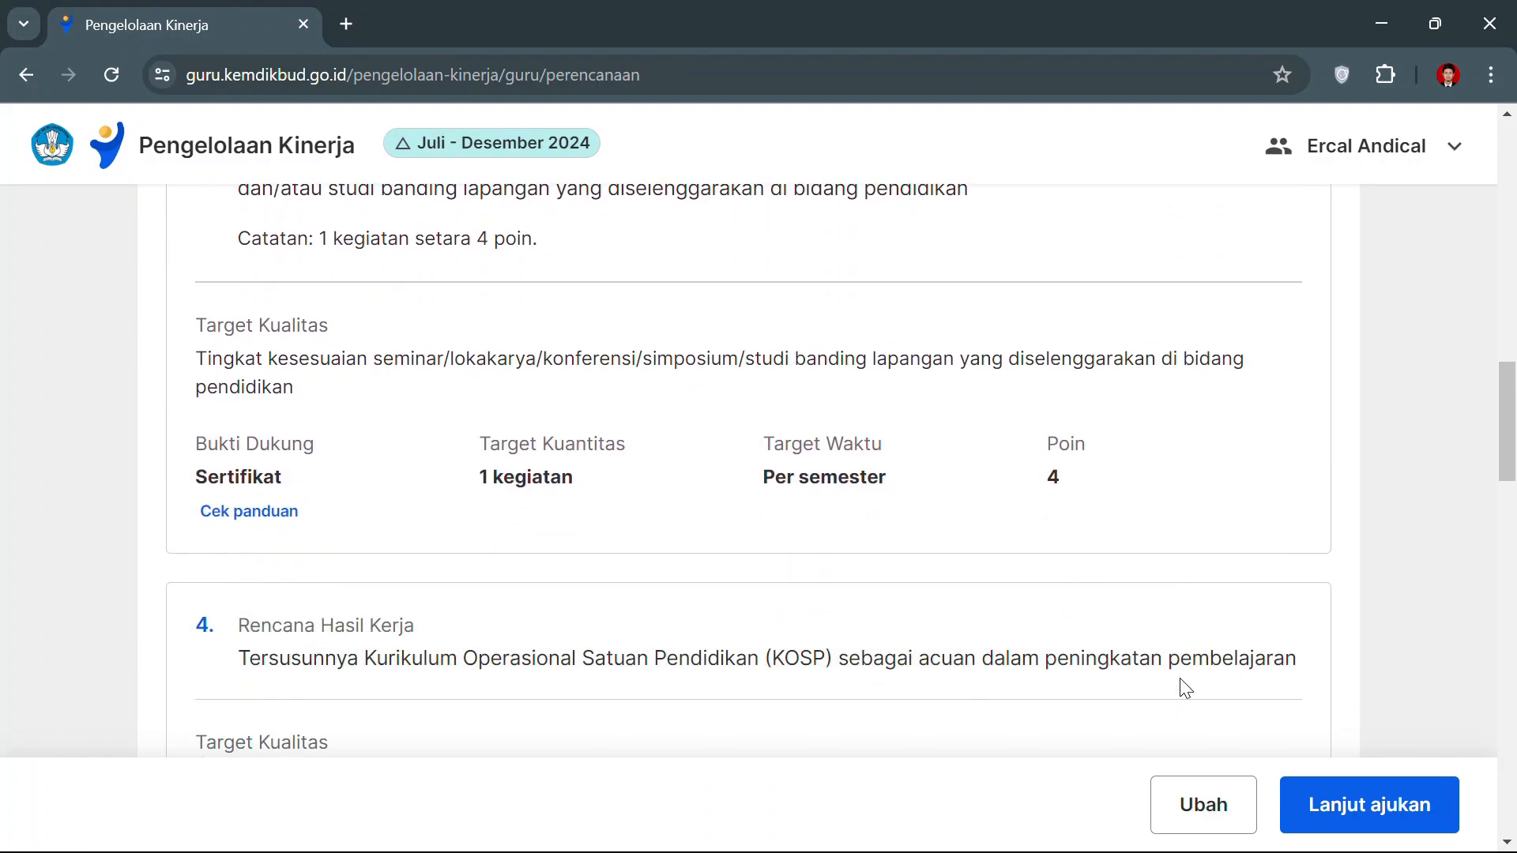
scroll(1185, 687, down, 12)
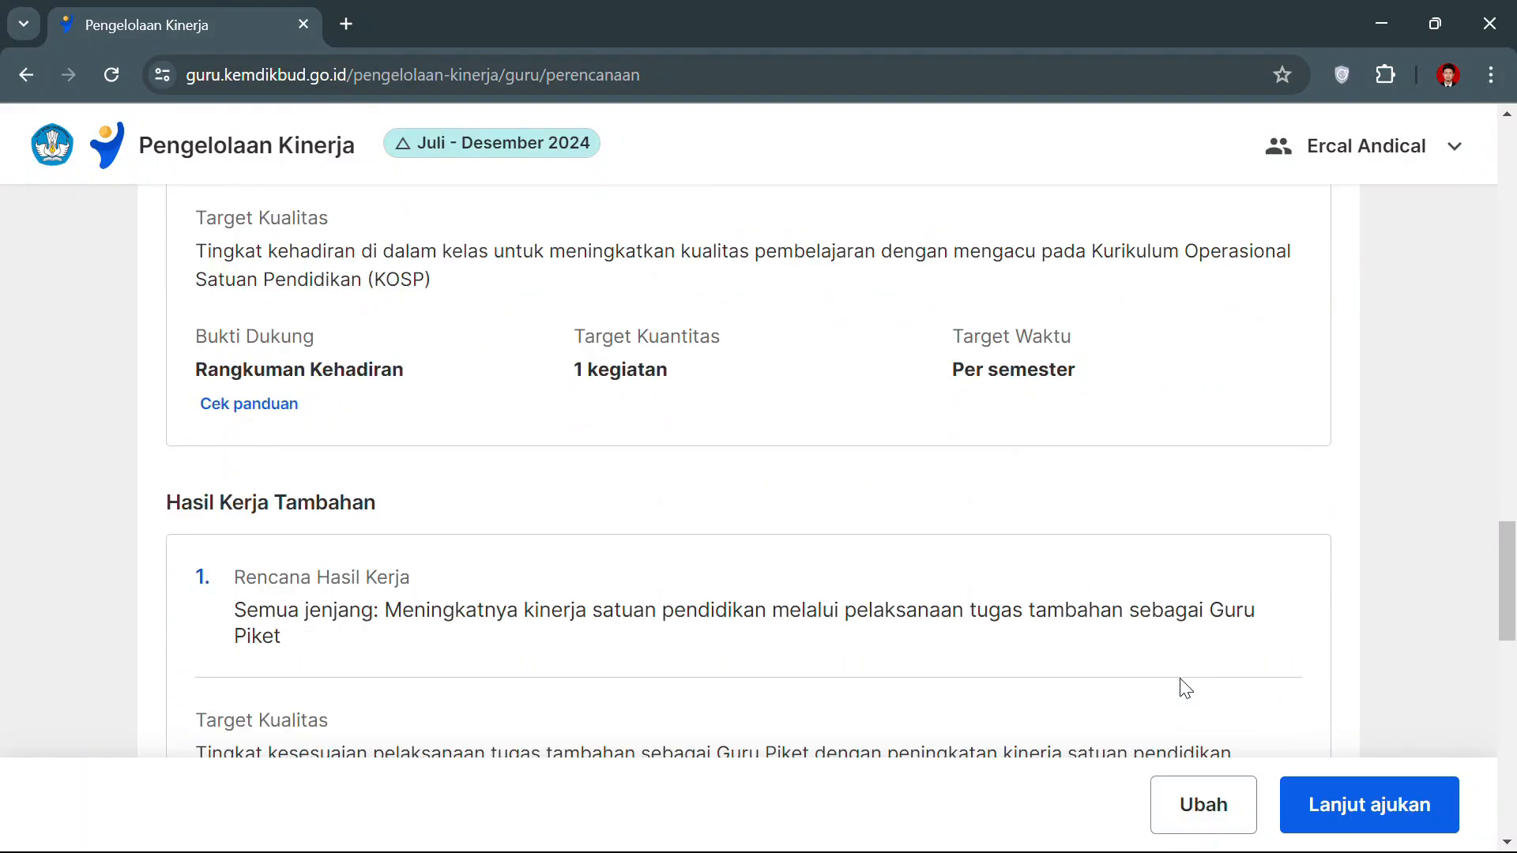
scroll(1185, 687, down, 6)
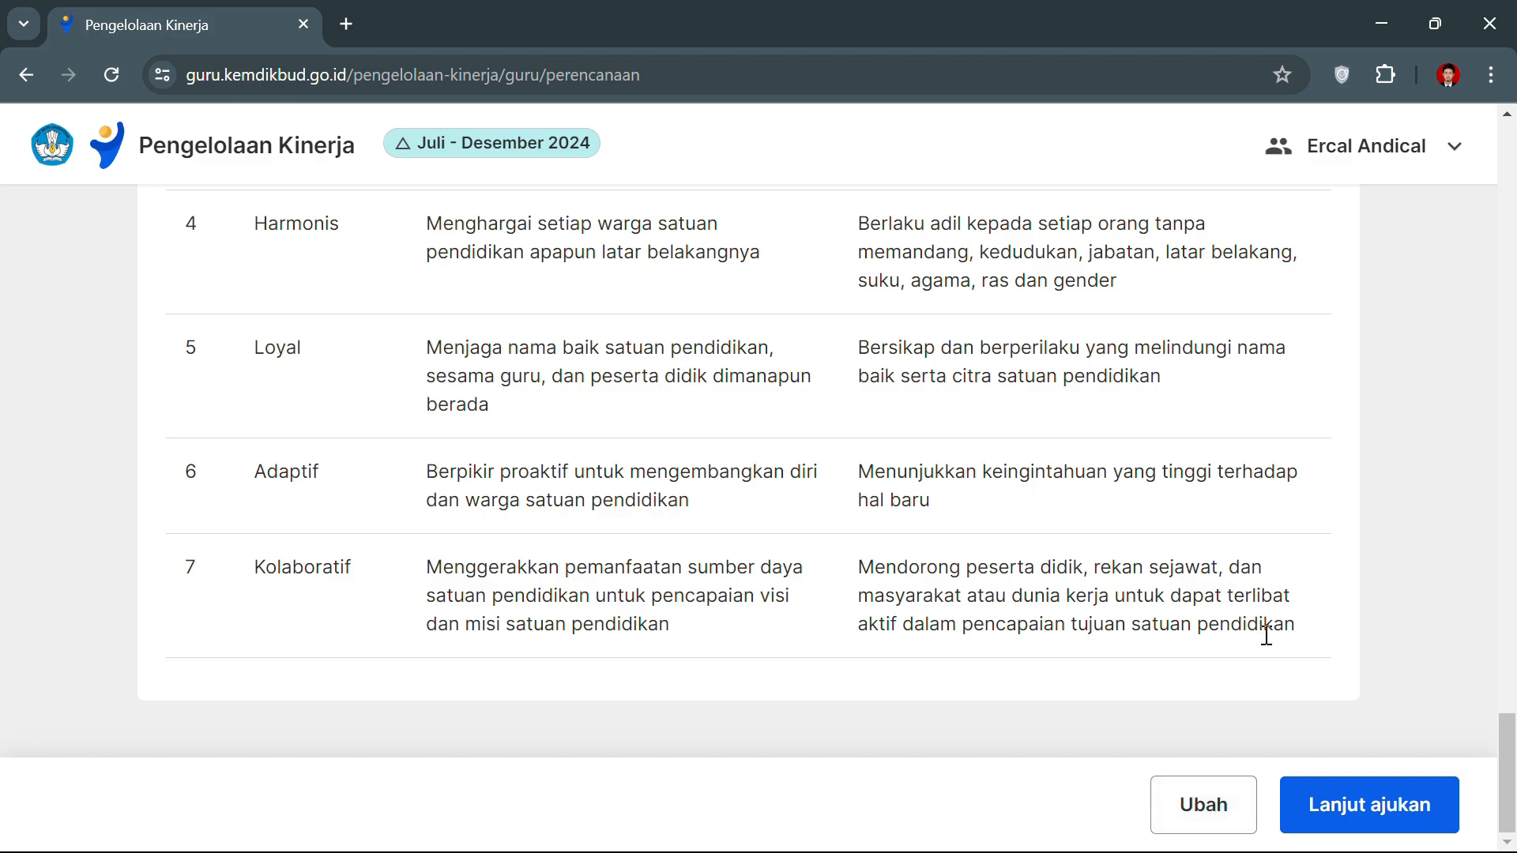
- Submit the Perencanaan Kinerja to the atasan and return to the Beranda
click(1371, 803)
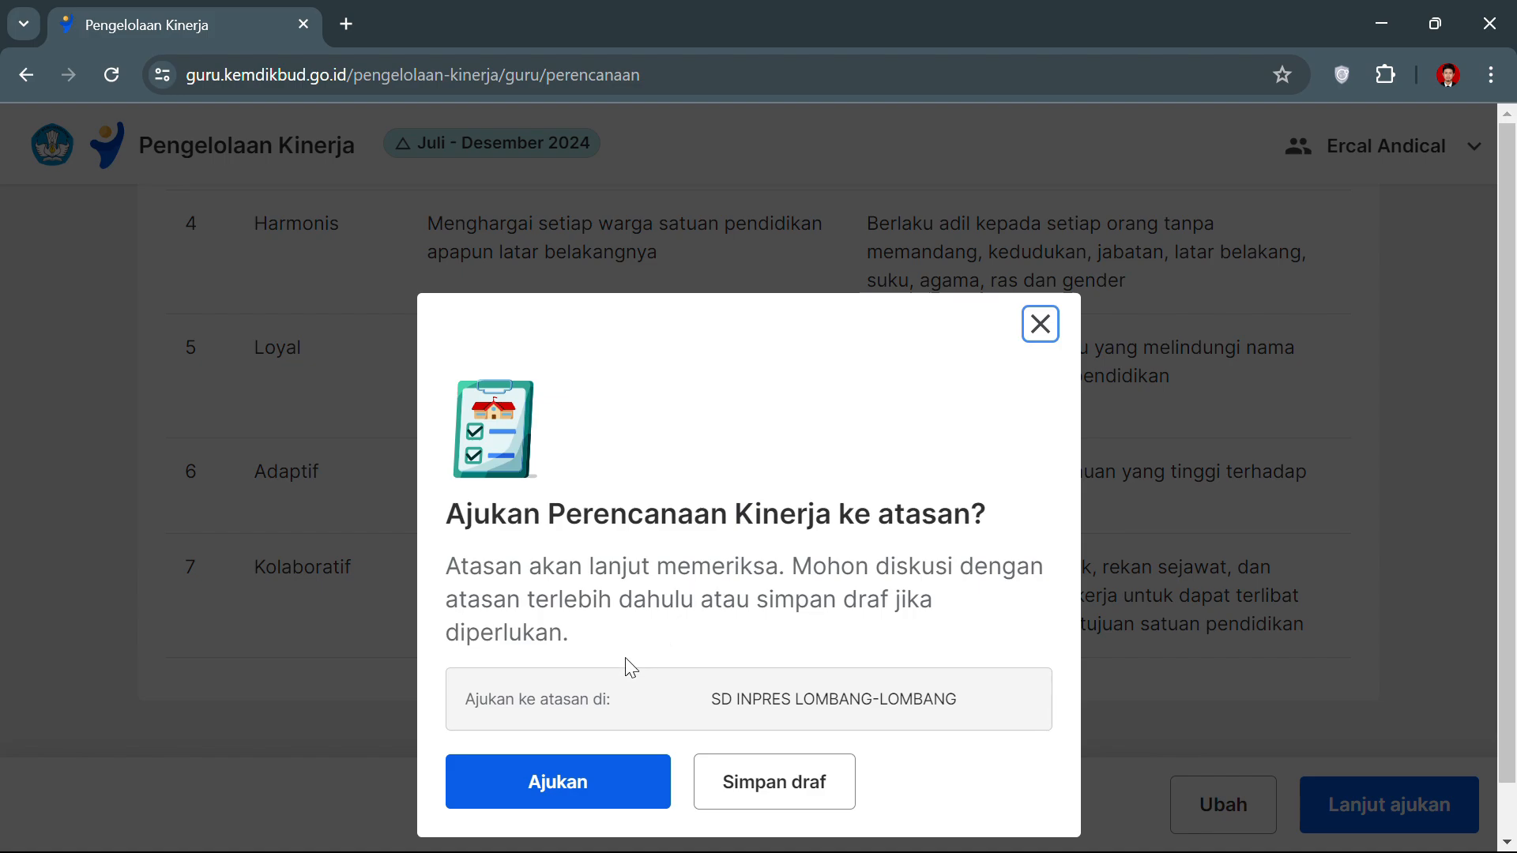
click(594, 787)
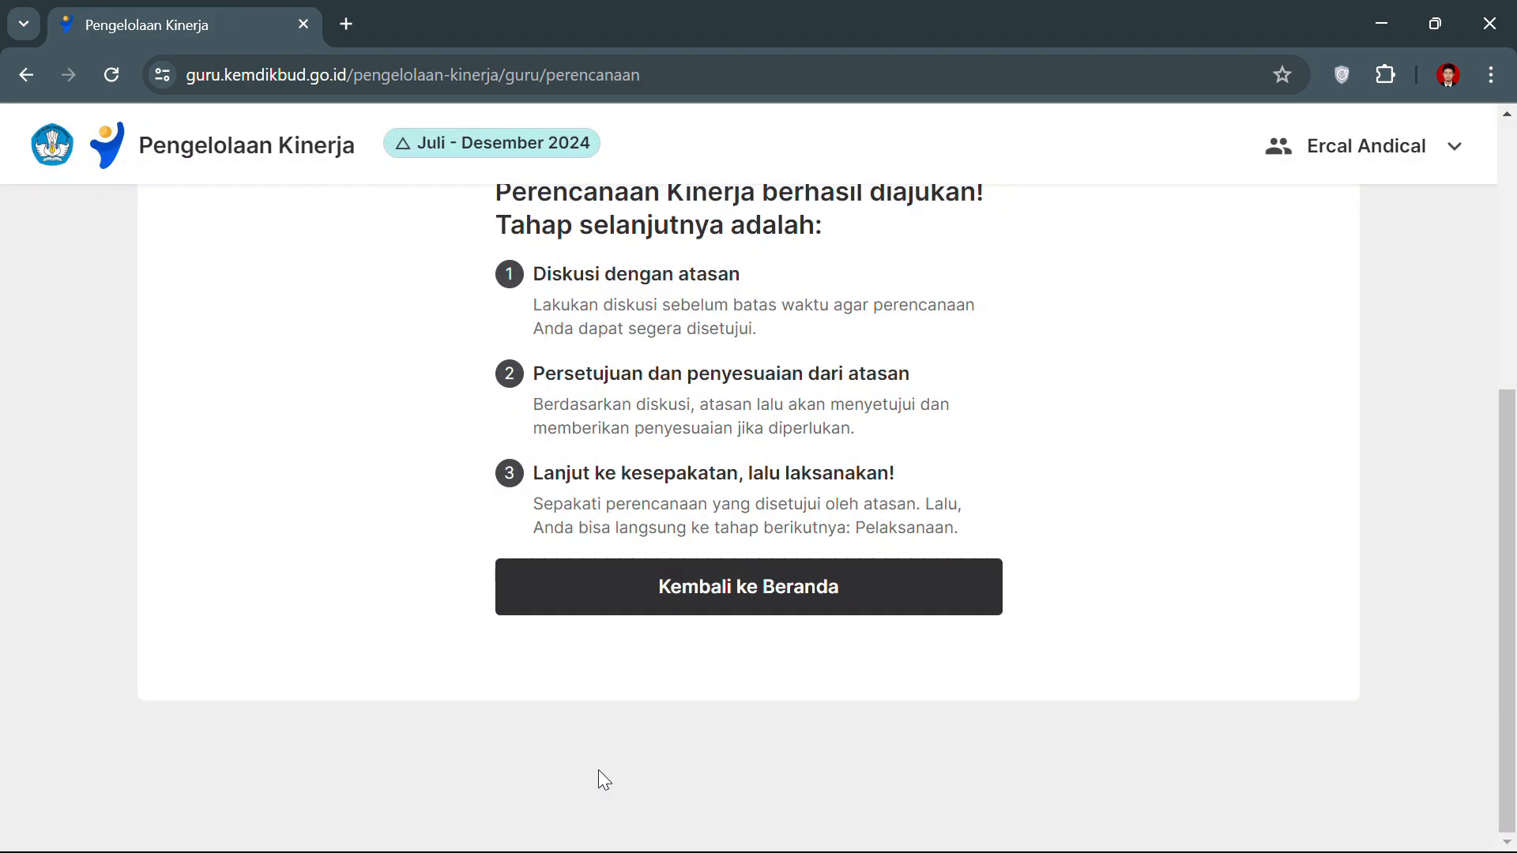
scroll(770, 398, up, 2)
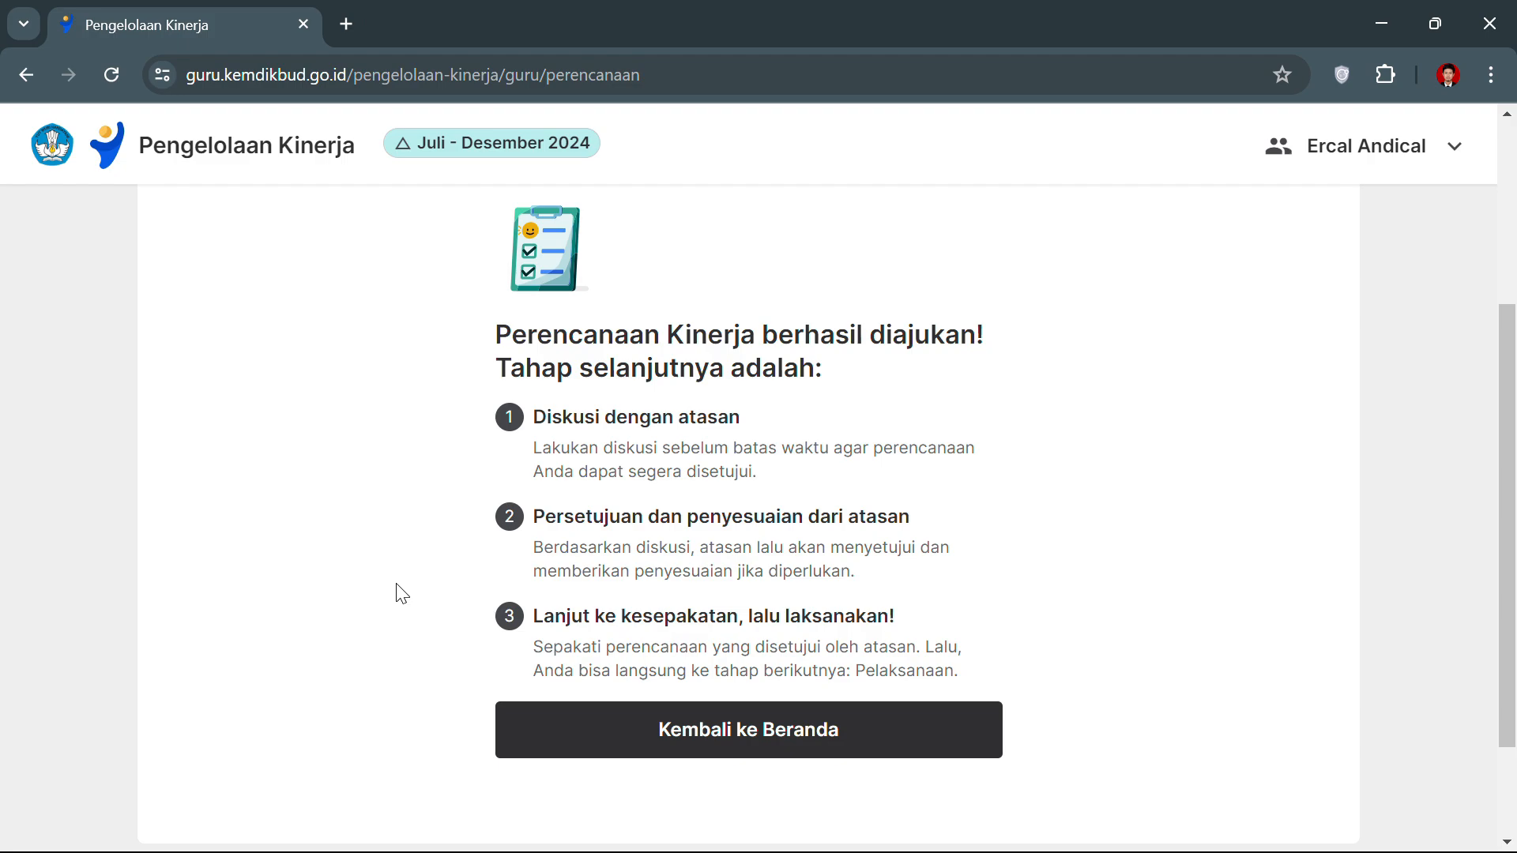
click(808, 741)
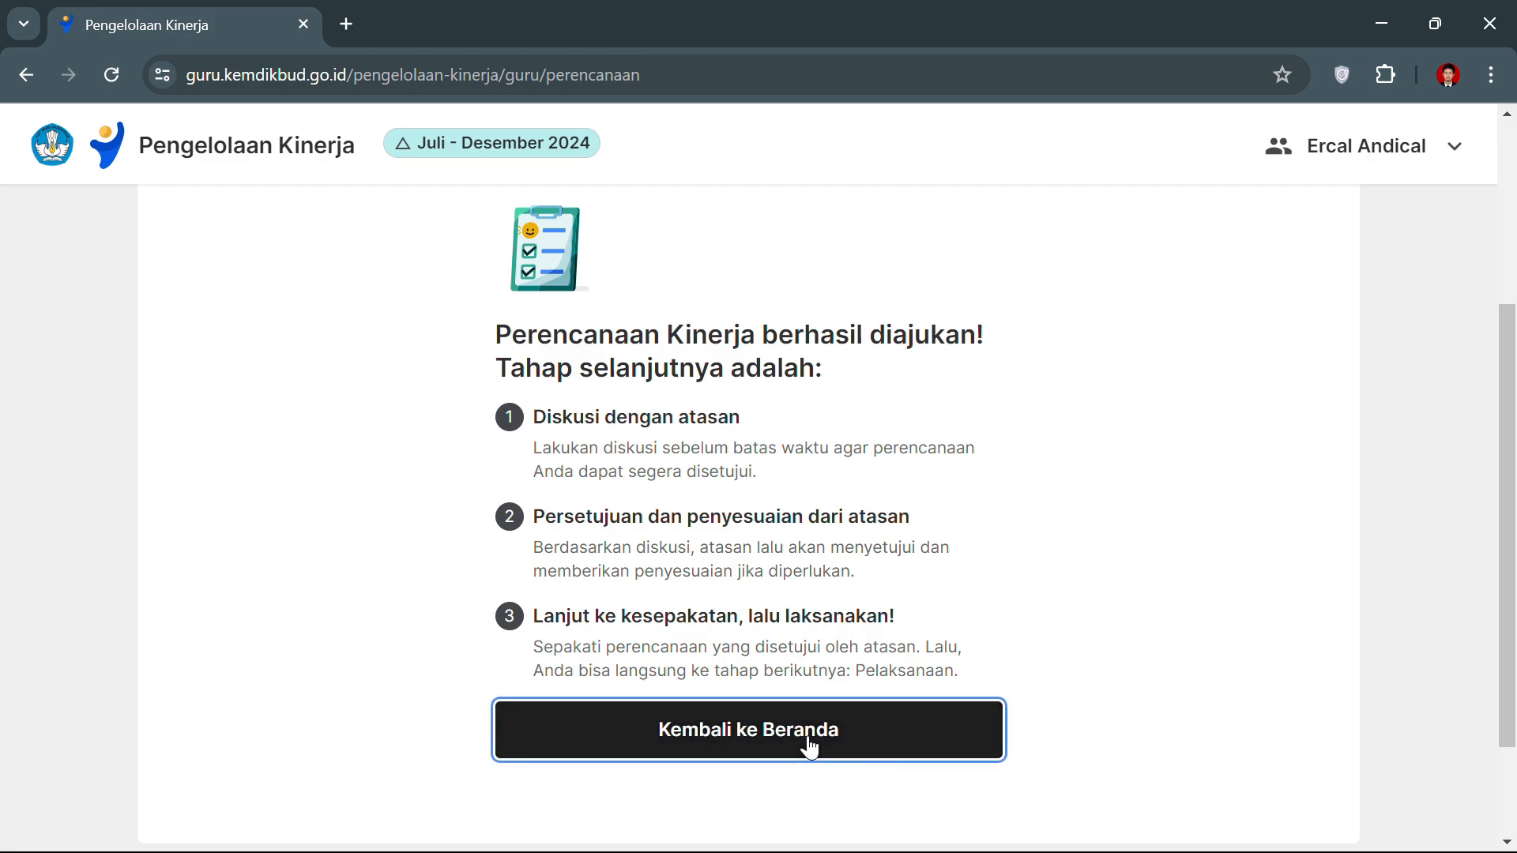